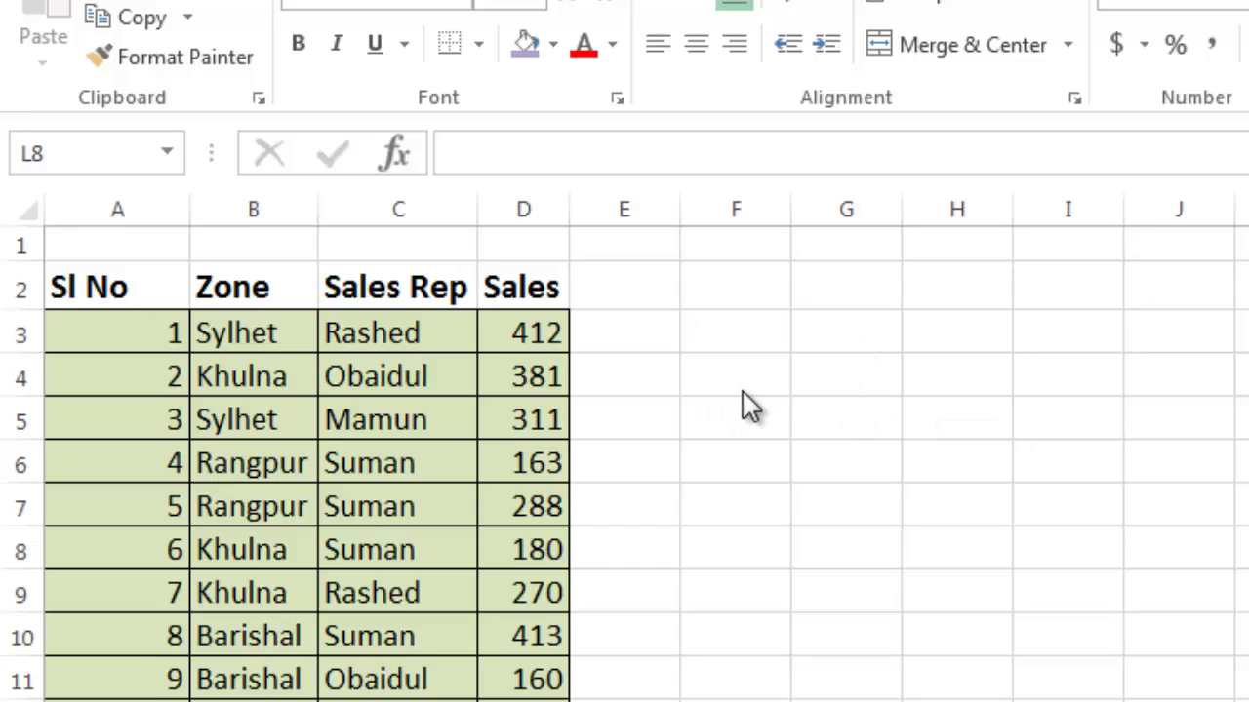
# Step: In cell F3, enter a COUNT formula over the Sales values from D3 down to the last filled row
pyautogui.click(766, 333)
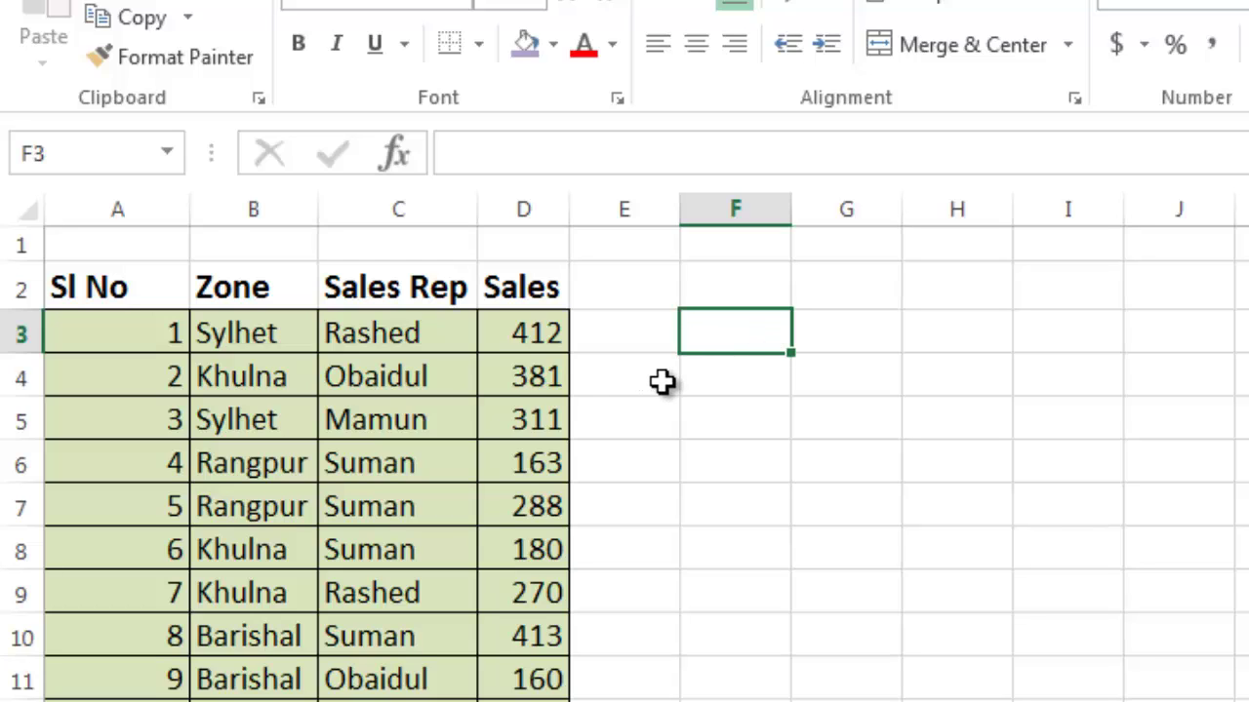
pyautogui.write('=')
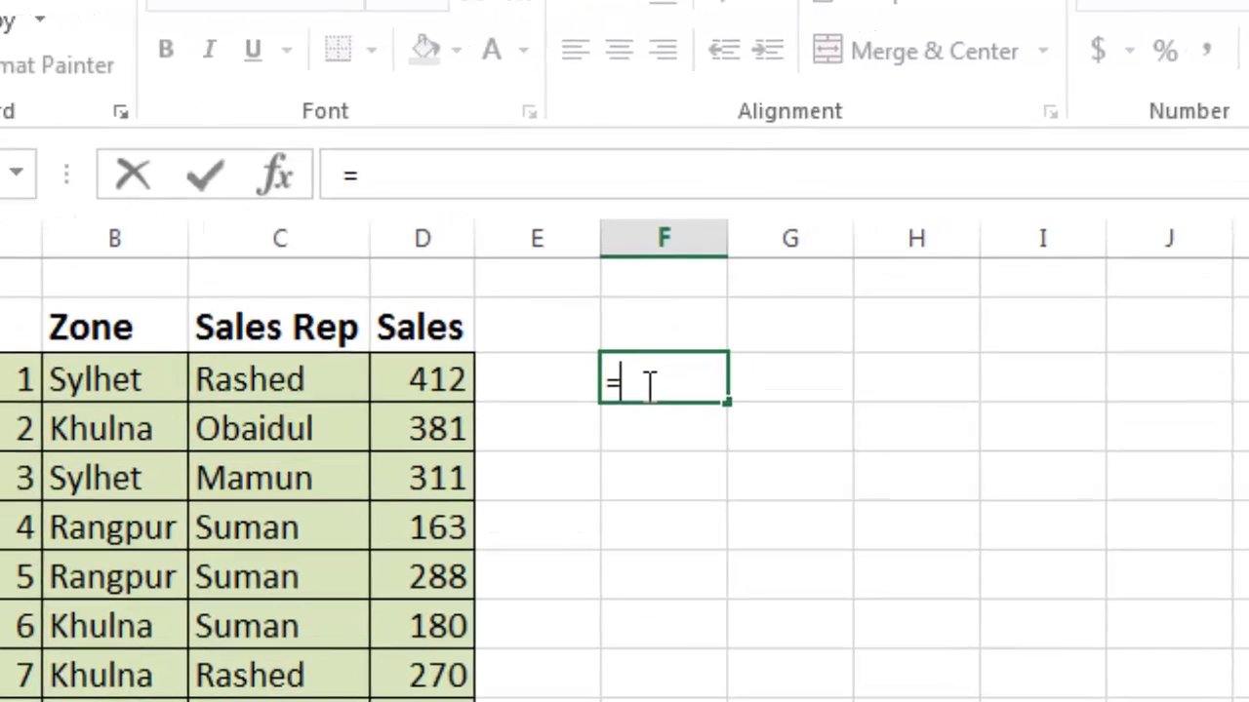
pyautogui.write('co')
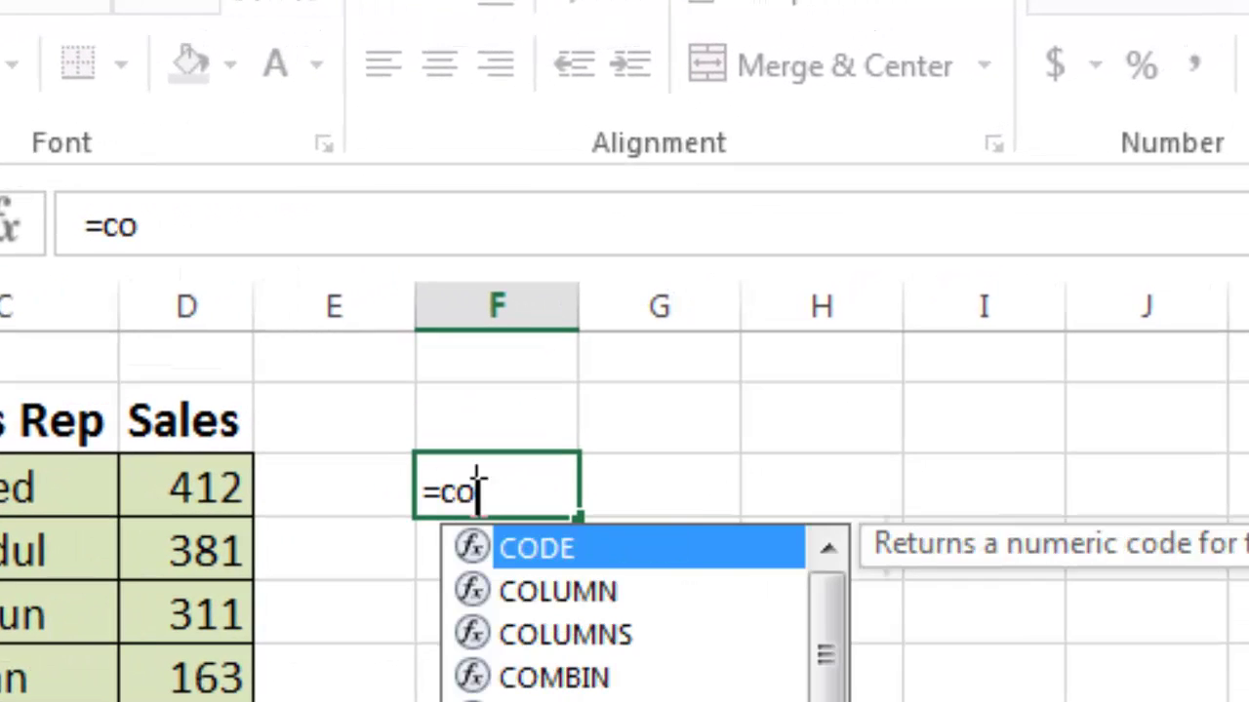
pyautogui.write('un')
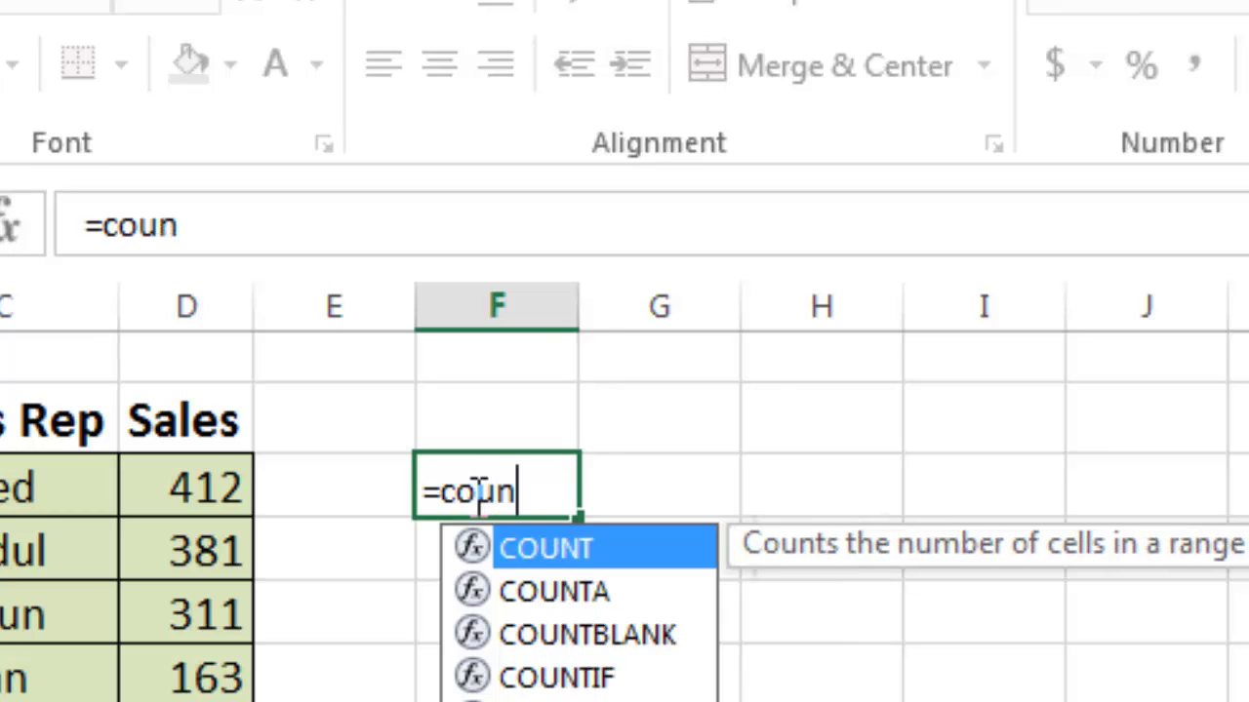
pyautogui.press('Tab')
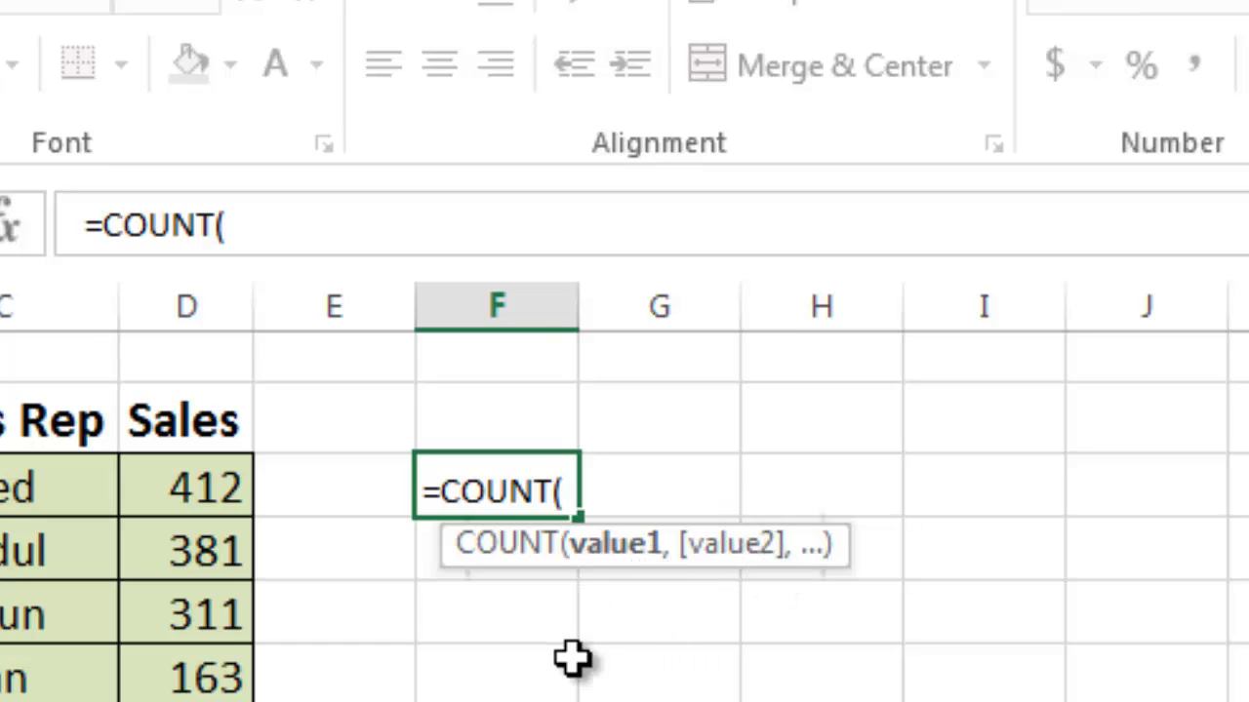
pyautogui.click(213, 494)
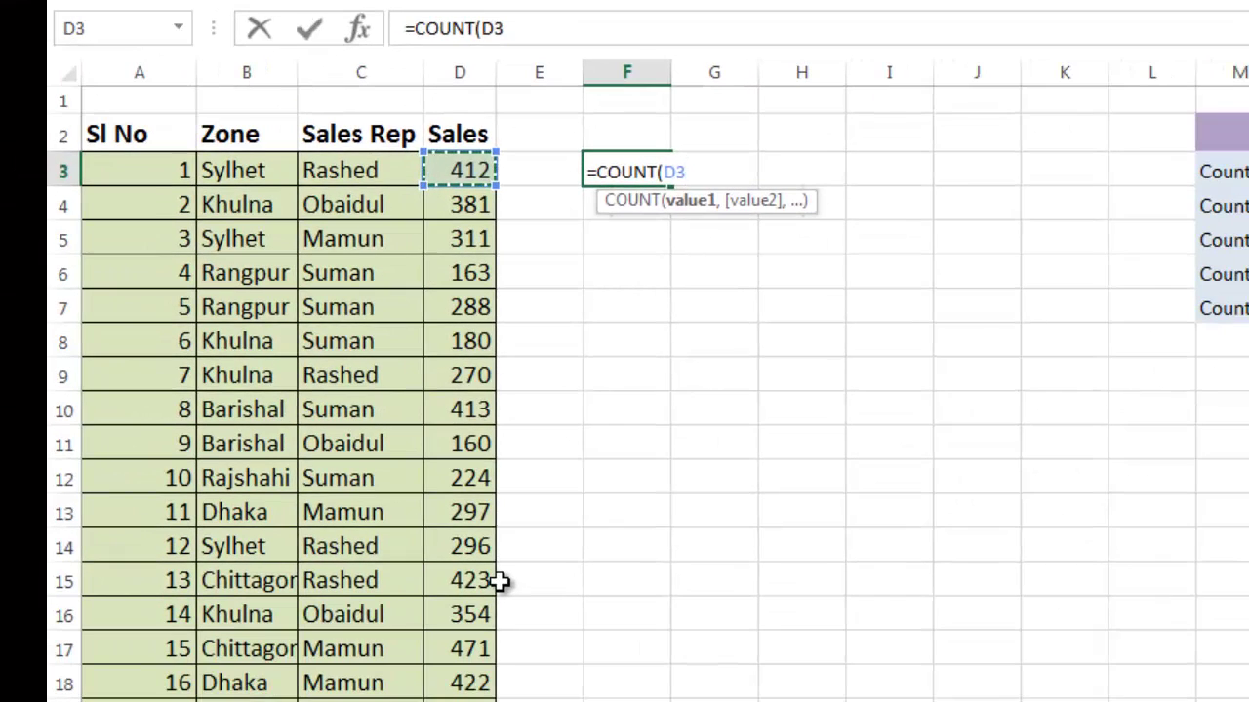
pyautogui.hotkey('ctrl', 'shift', 'Down')
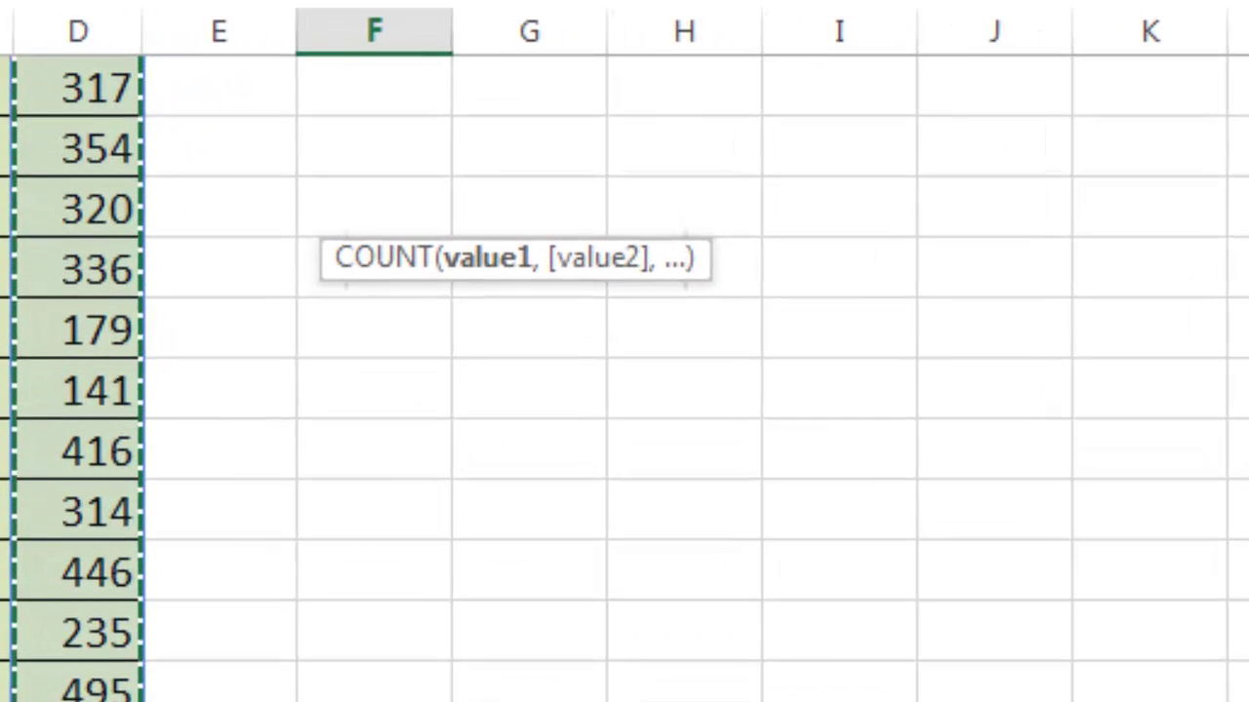
pyautogui.press('Return')
pyautogui.scroll(1, 212, 688)
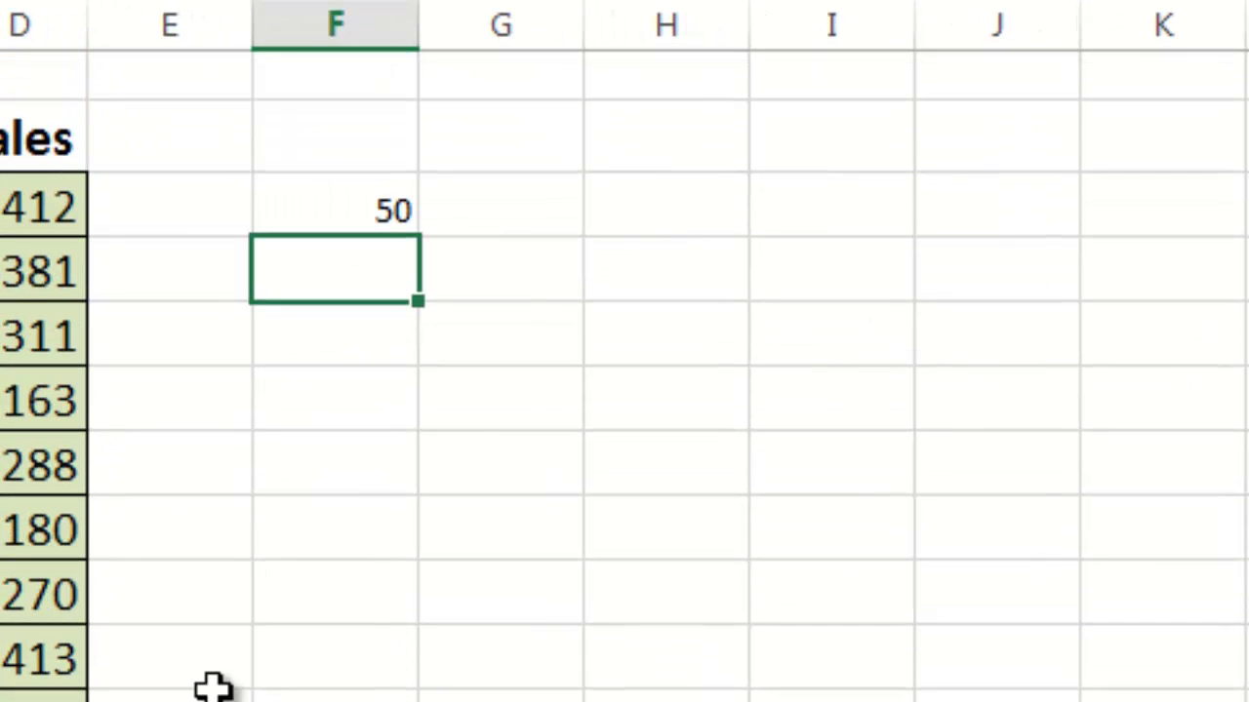
# Step: Replace the formula in F3 with =COUNT(C3:C52) to count the Sales Rep column
pyautogui.click(357, 209)
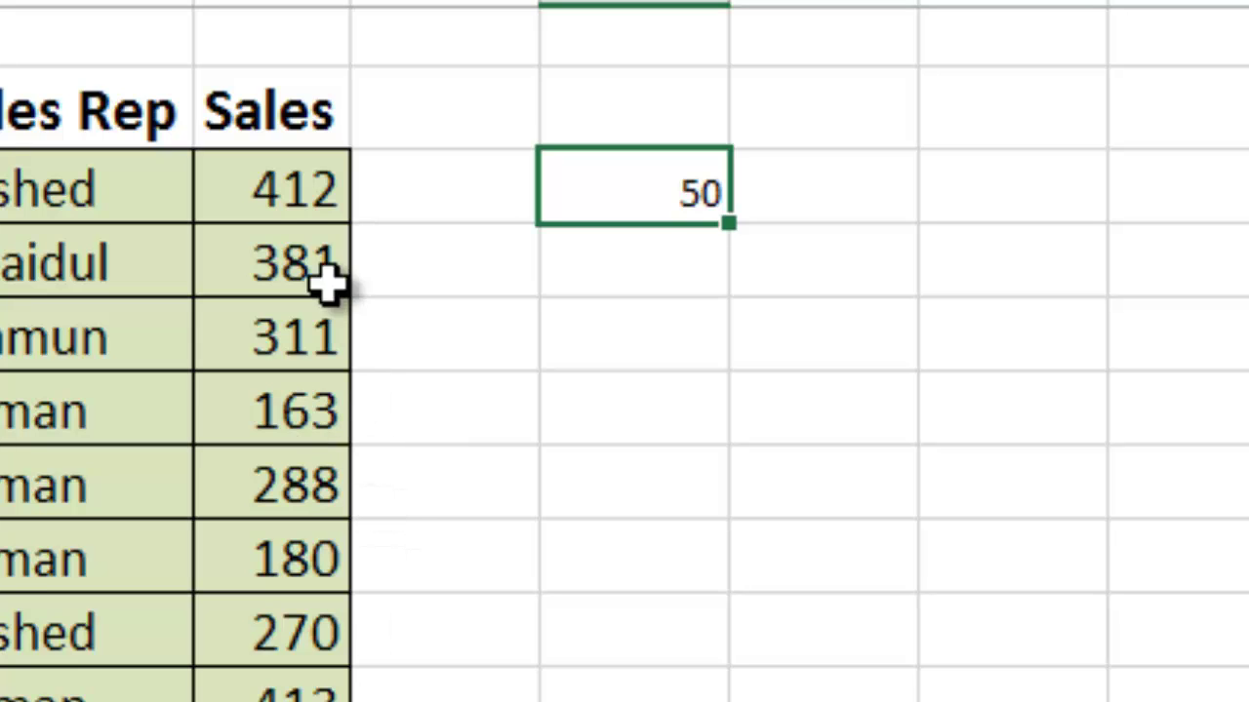
pyautogui.scroll(-1, 331, 541)
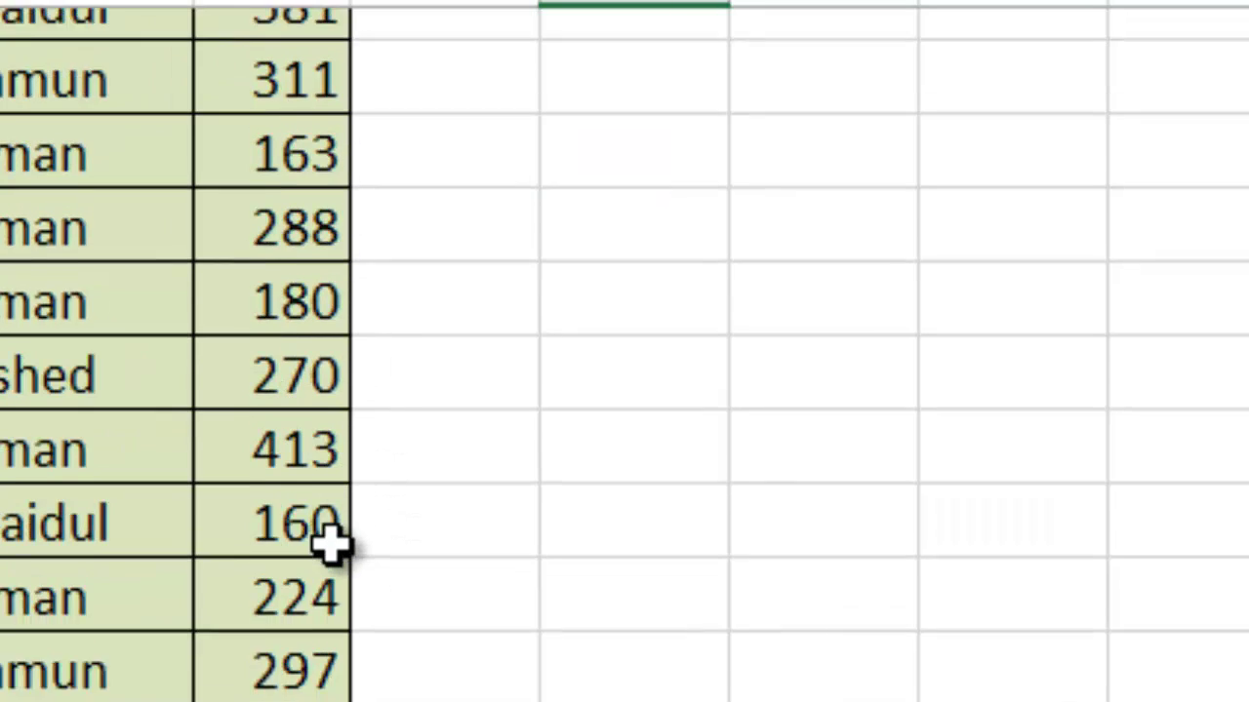
pyautogui.scroll(-1, 329, 594)
pyautogui.scroll(2, 329, 618)
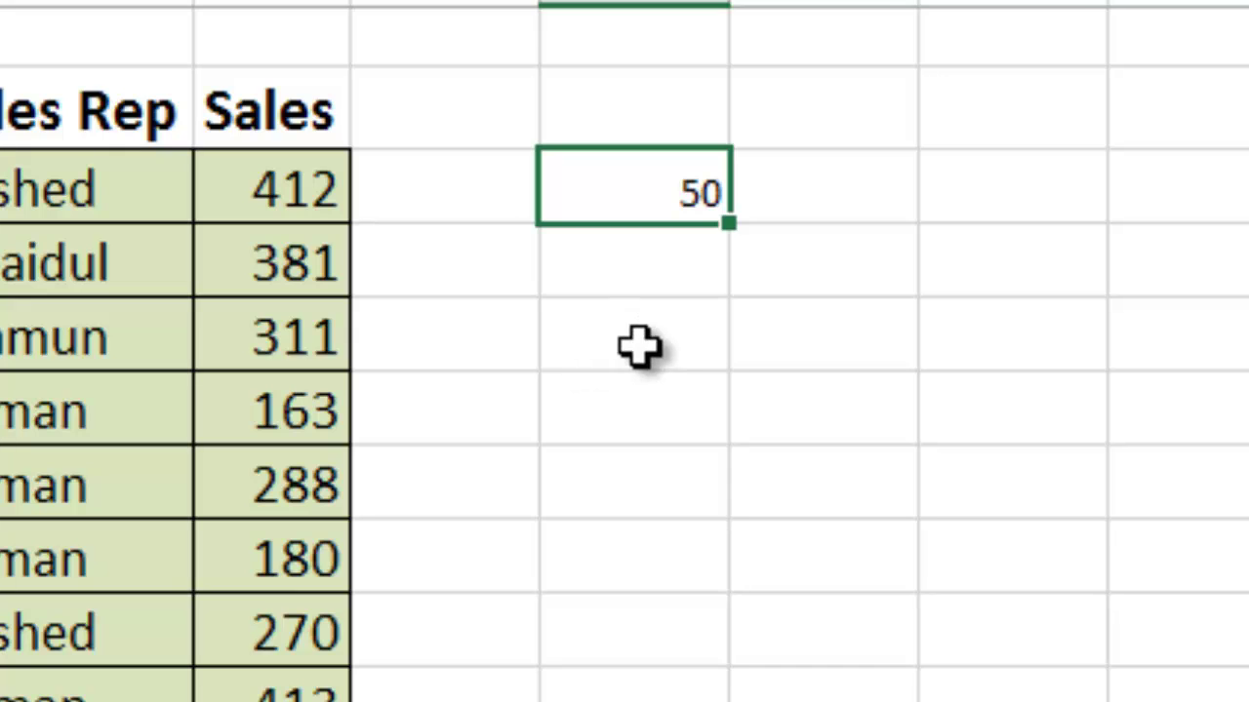
pyautogui.write('=')
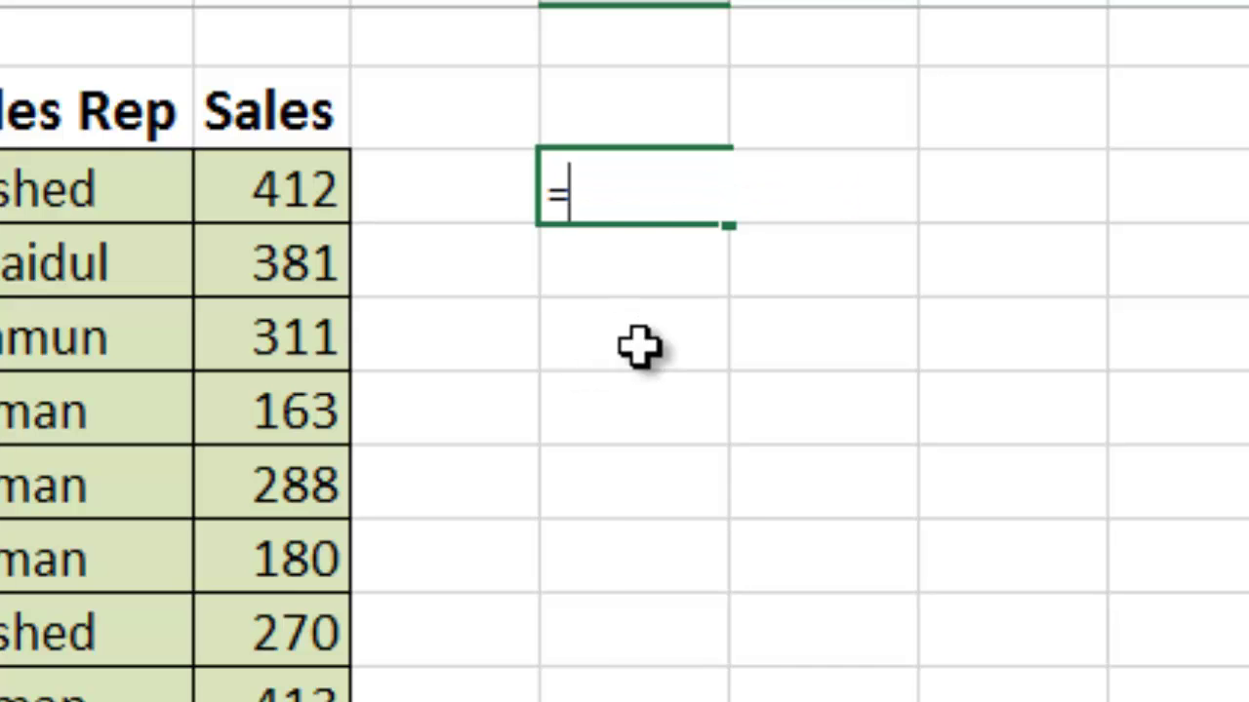
pyautogui.write('count')
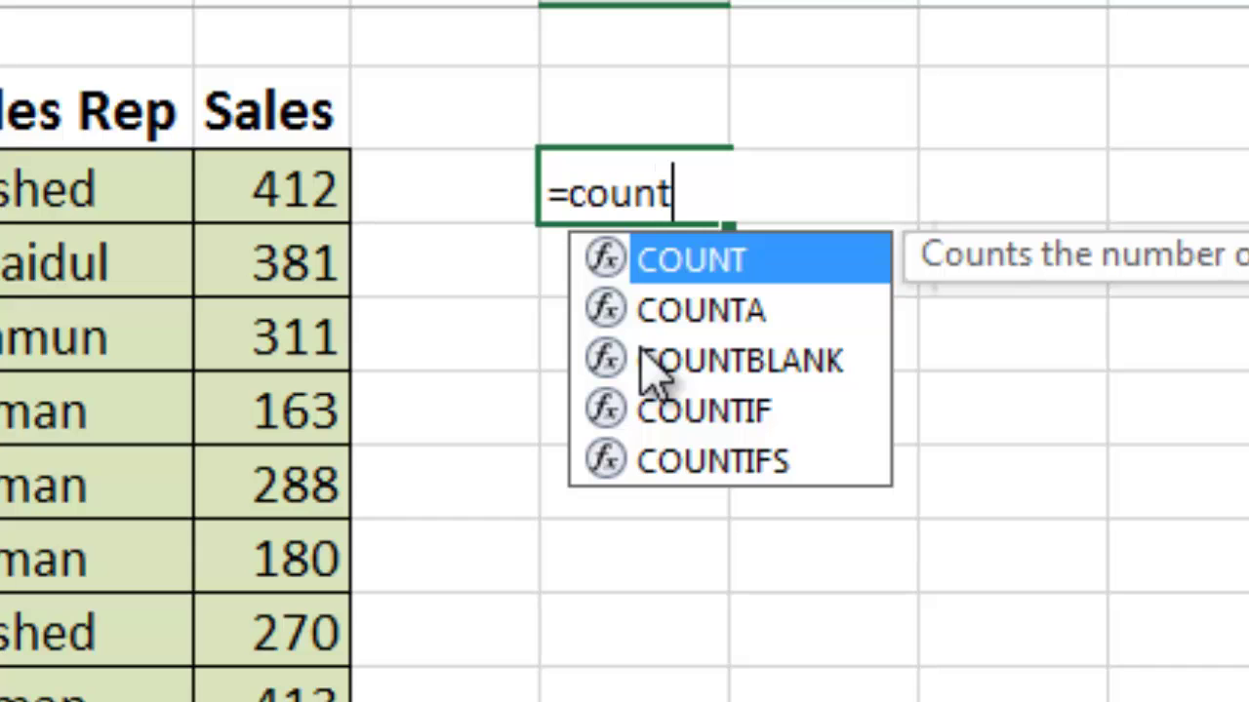
pyautogui.press('Tab')
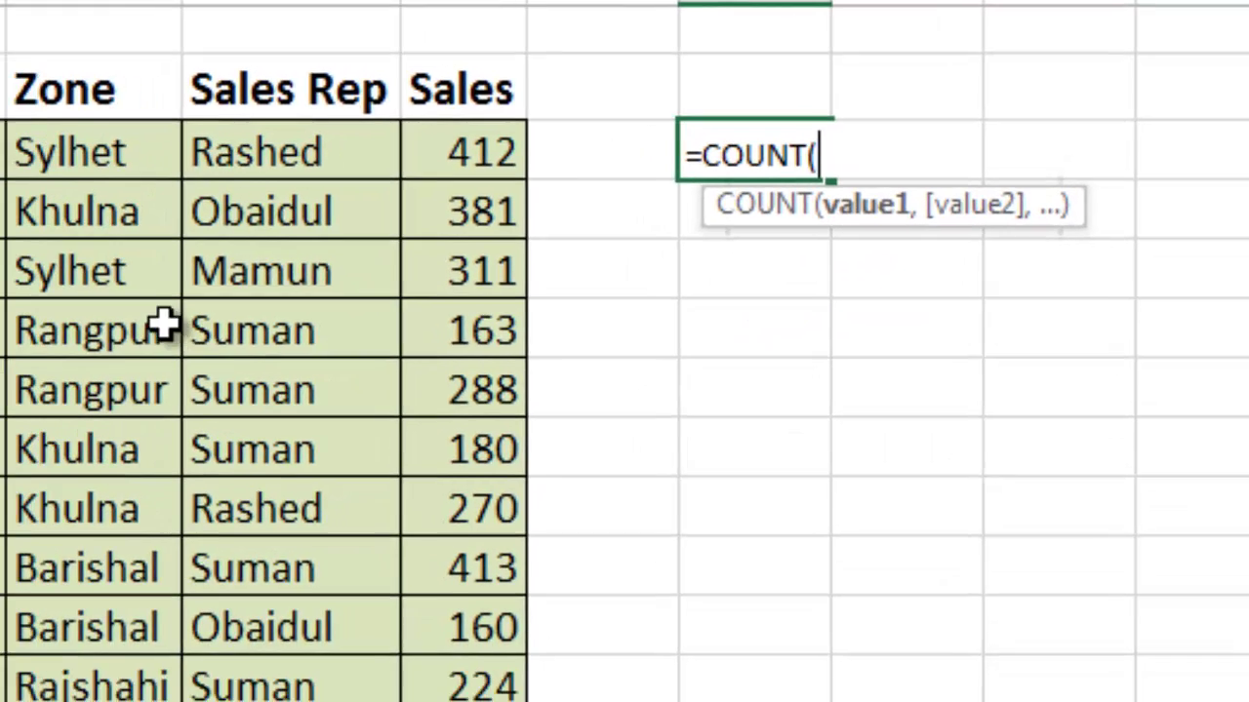
pyautogui.click(269, 151)
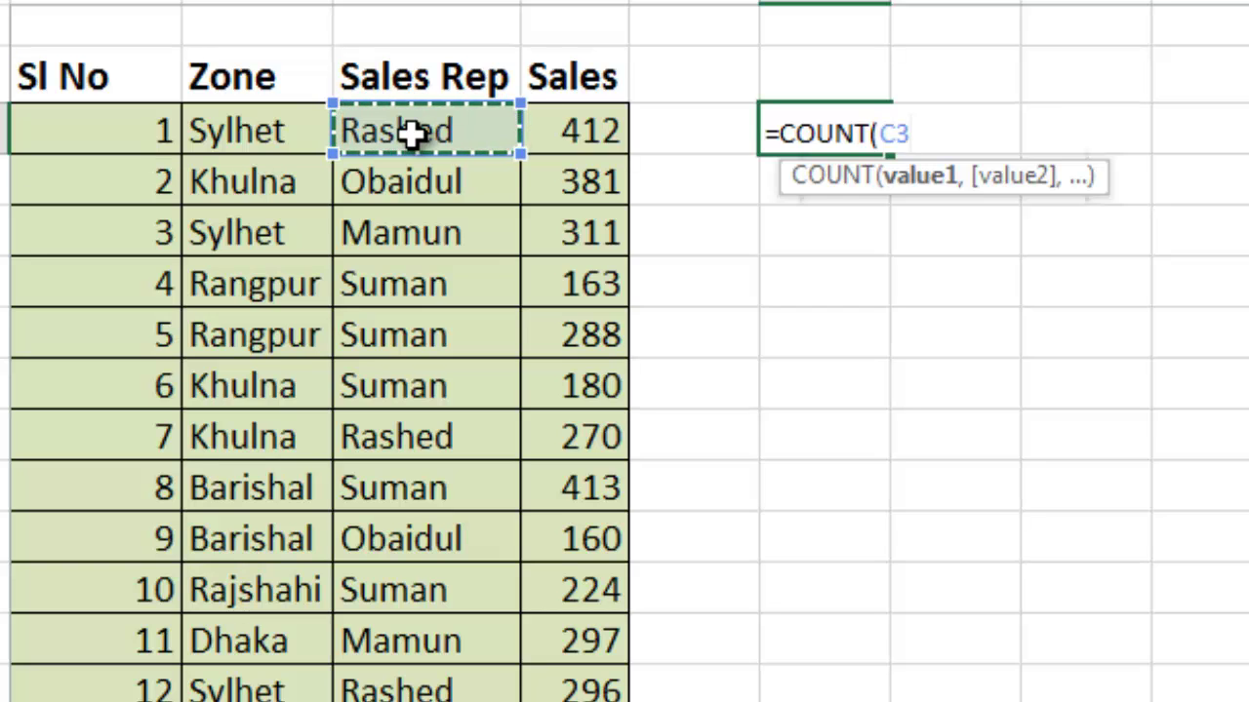
pyautogui.hotkey('ctrl', 'shift', 'Down')
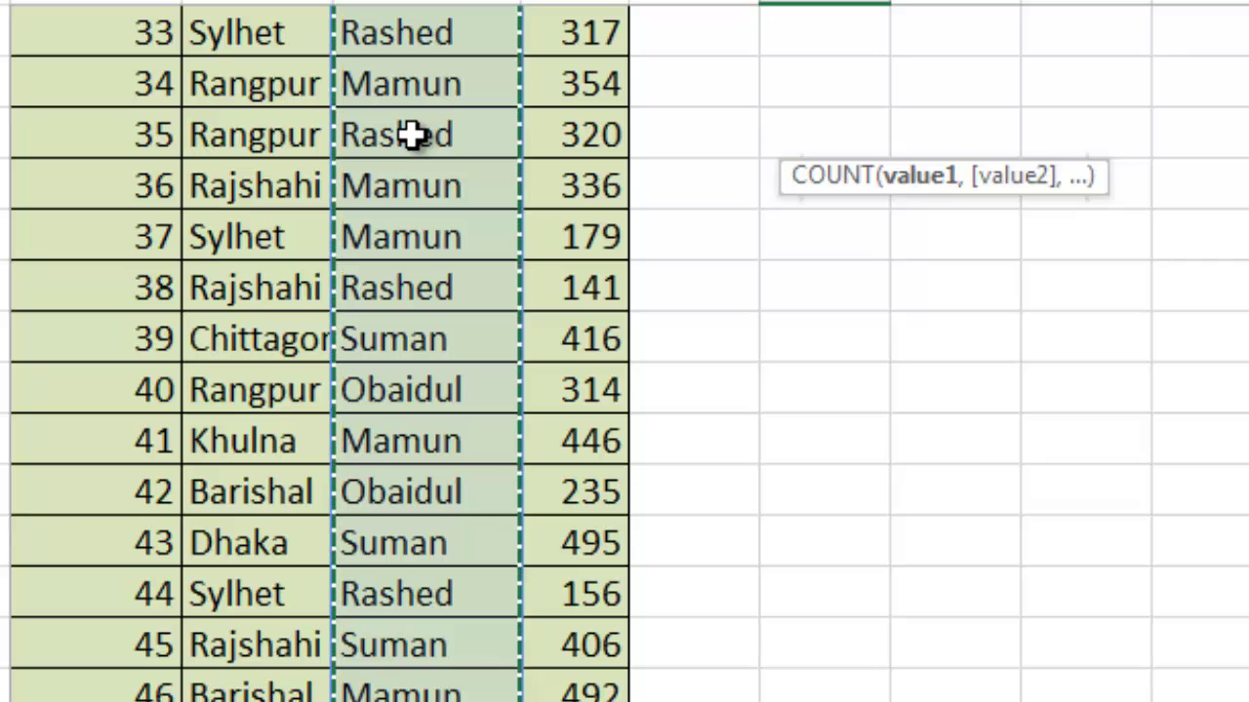
pyautogui.press('Return')
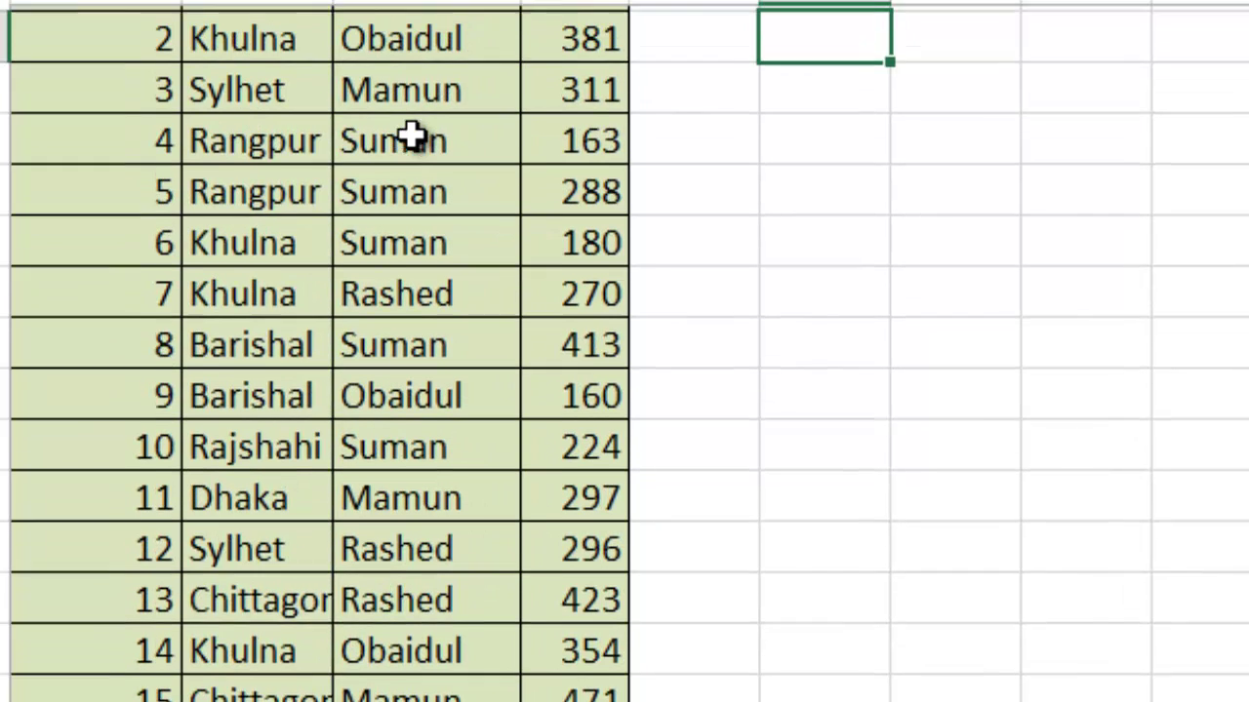
pyautogui.scroll(1, 409, 136)
# Step: Change the function in F3 from COUNT to COUNTA, keeping the Sales Rep range C3:C52
pyautogui.click(863, 125)
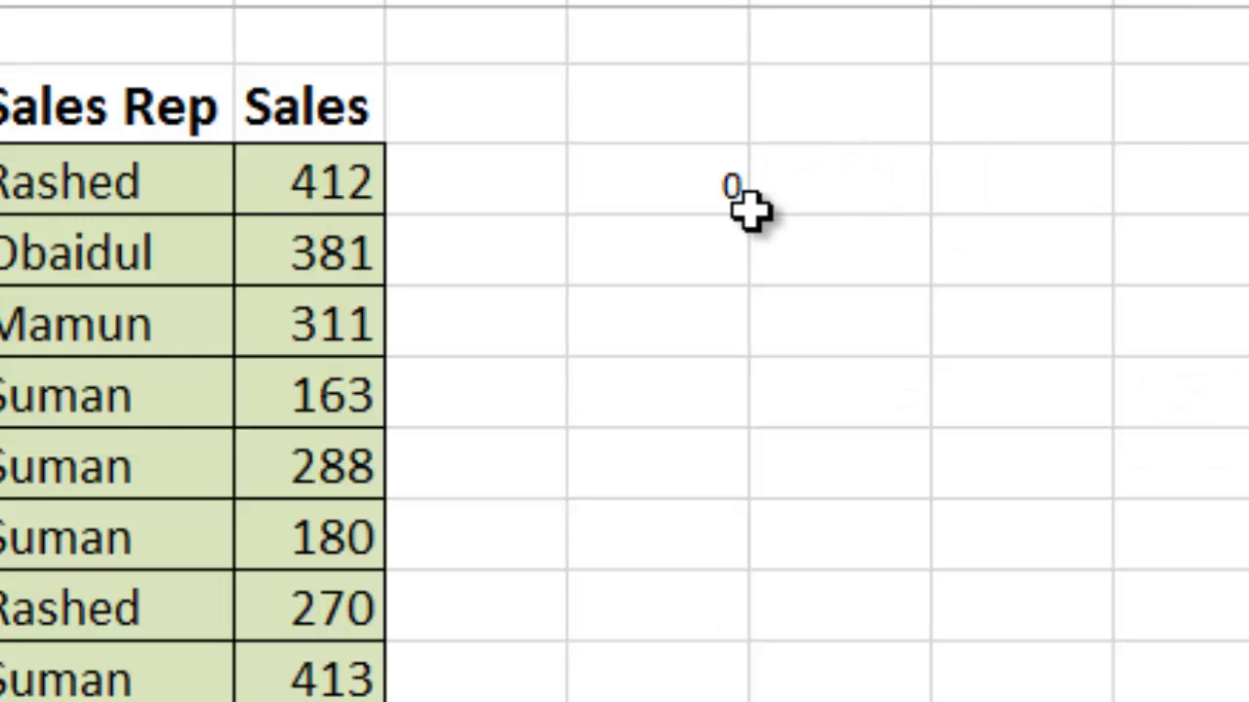
pyautogui.click(716, 201)
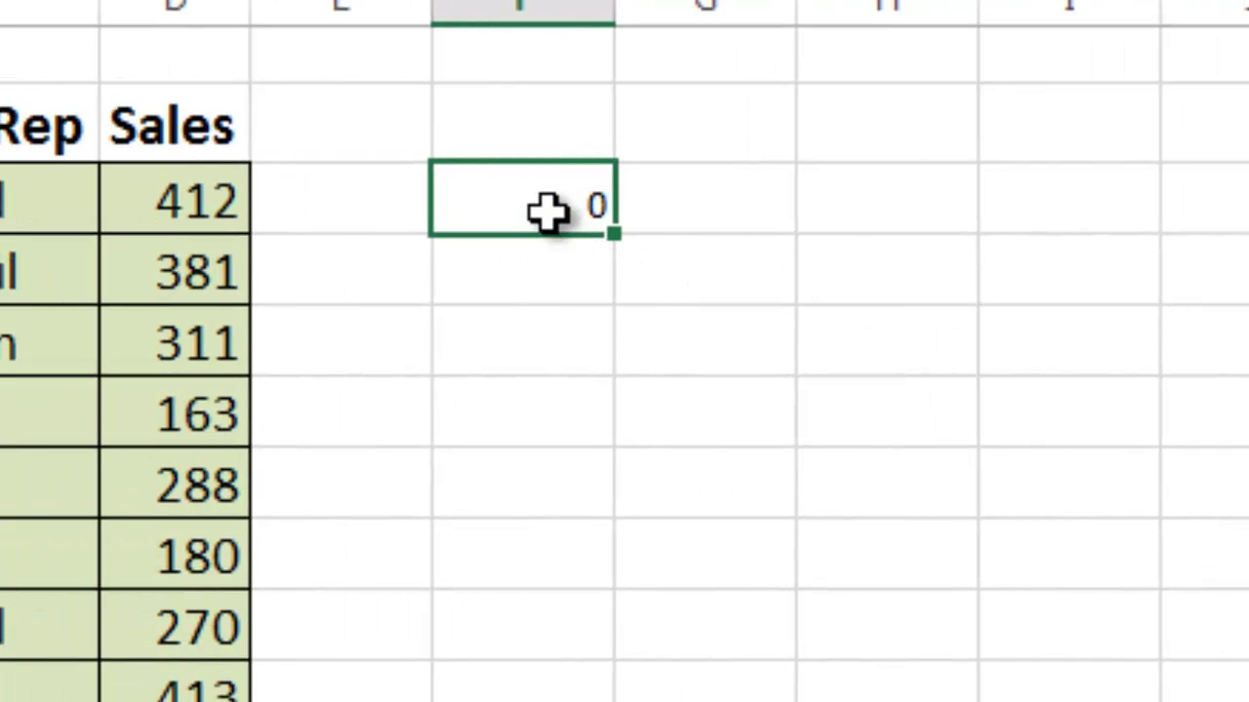
pyautogui.press('F2')
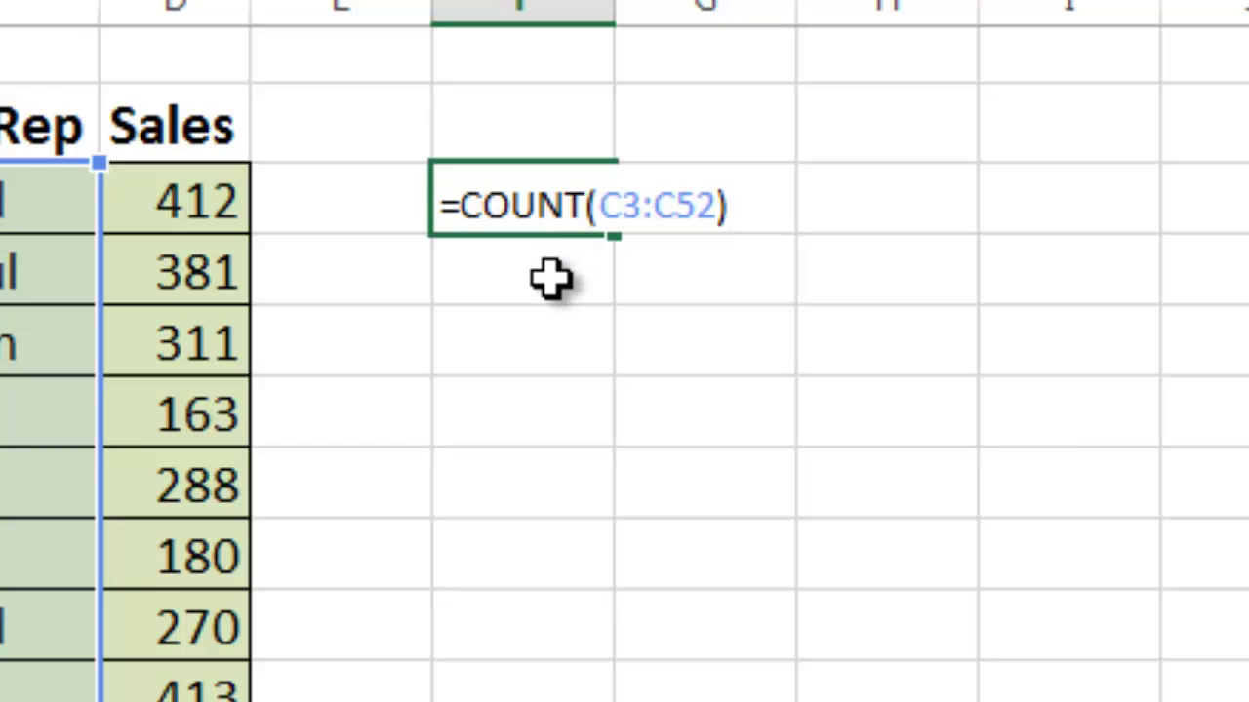
pyautogui.click(588, 207)
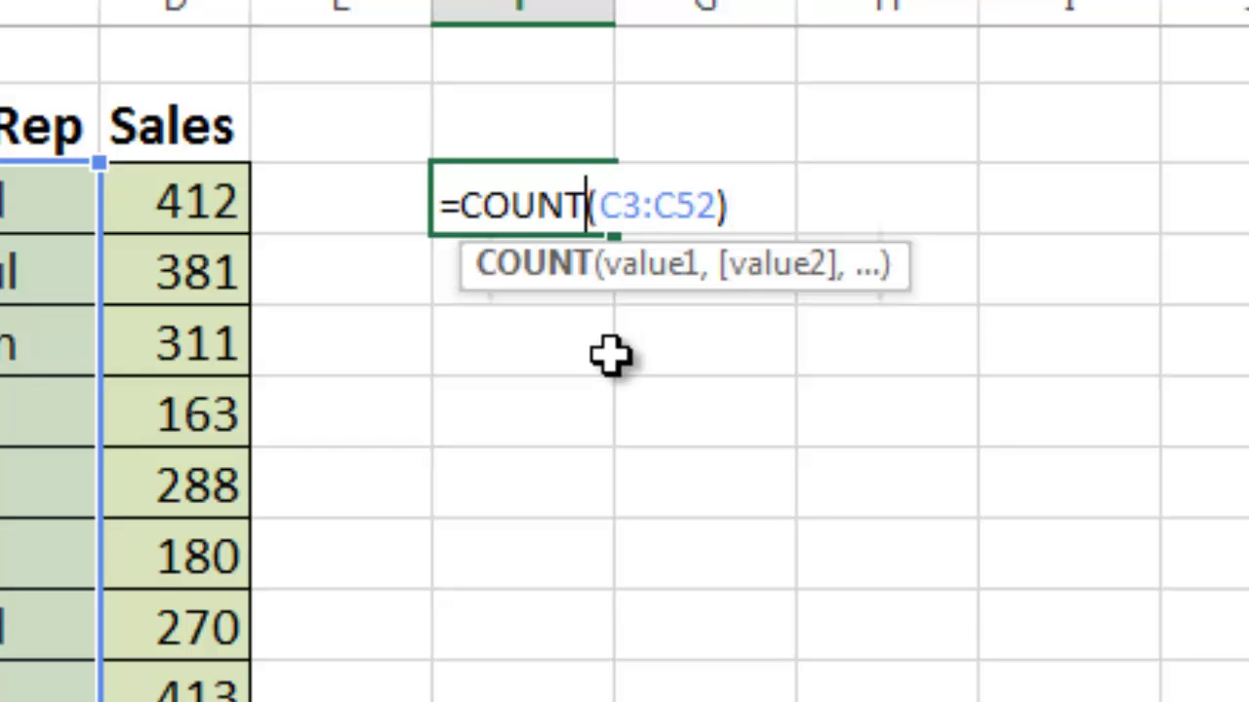
pyautogui.write('a')
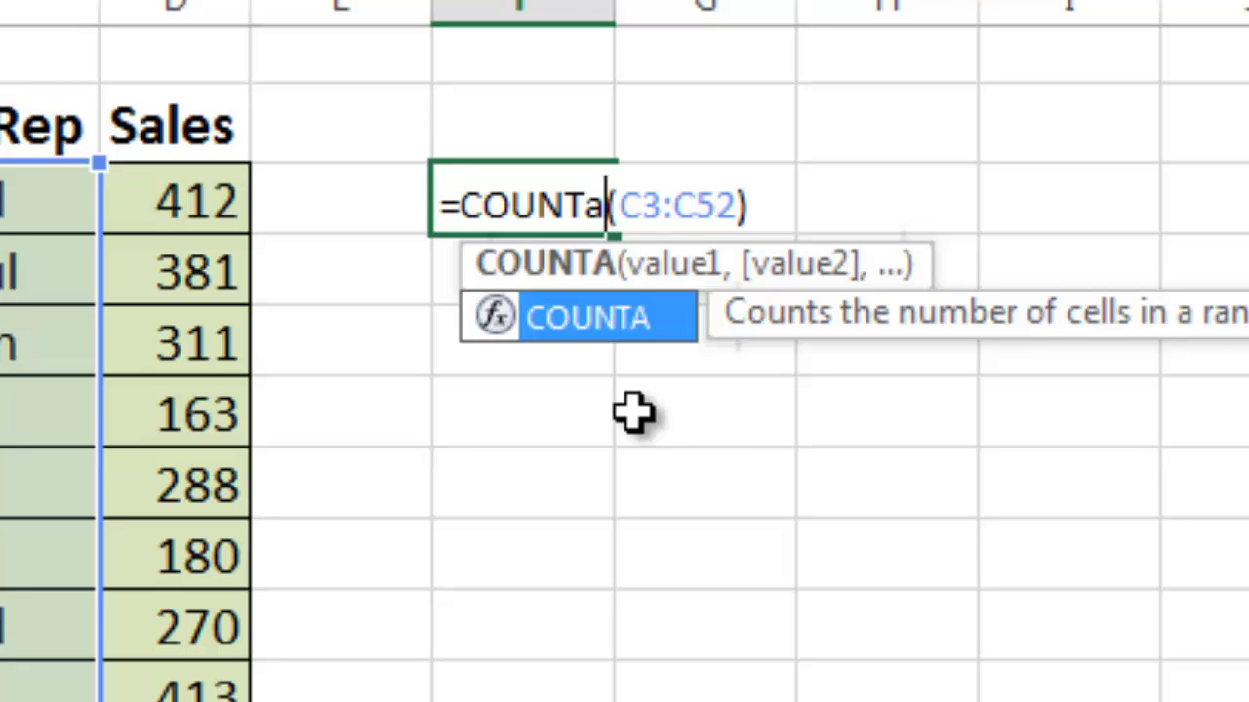
pyautogui.press('Return')
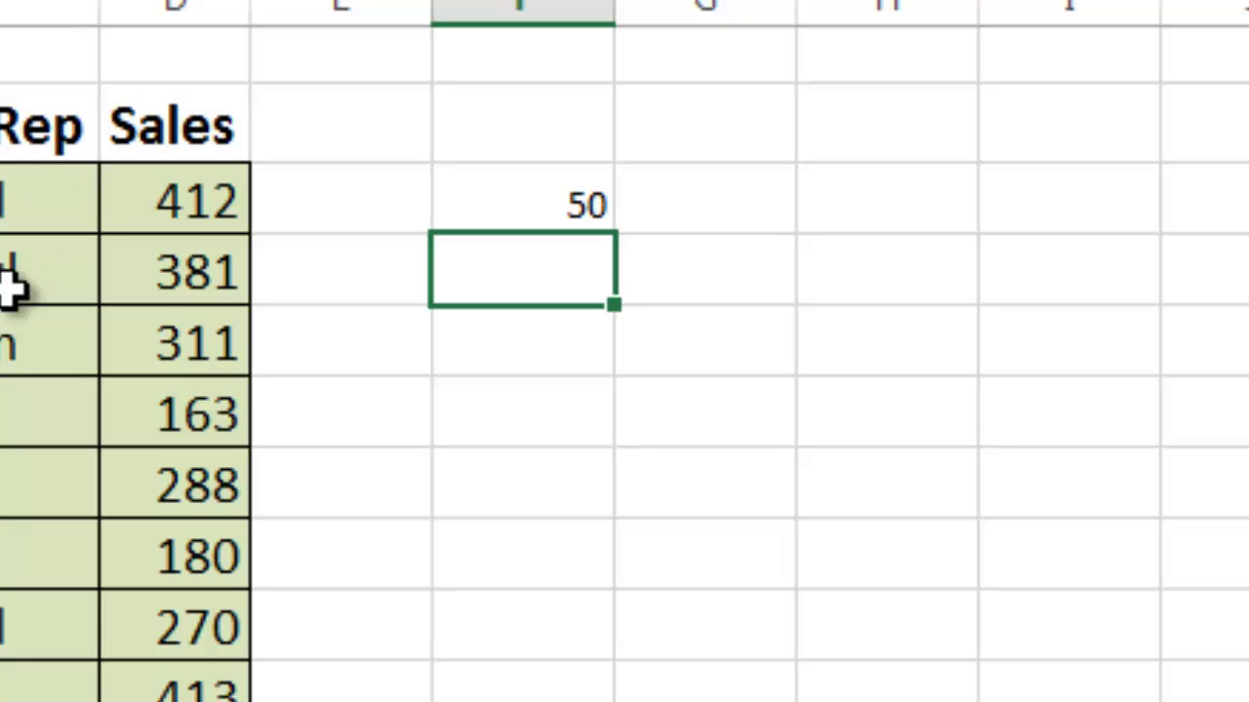
# Step: Change the range in the F3 COUNTA formula to B2:B52 so it covers the Zone column including its header
pyautogui.scroll(-5, 624, 363)
pyautogui.scroll(-5, 624, 363)
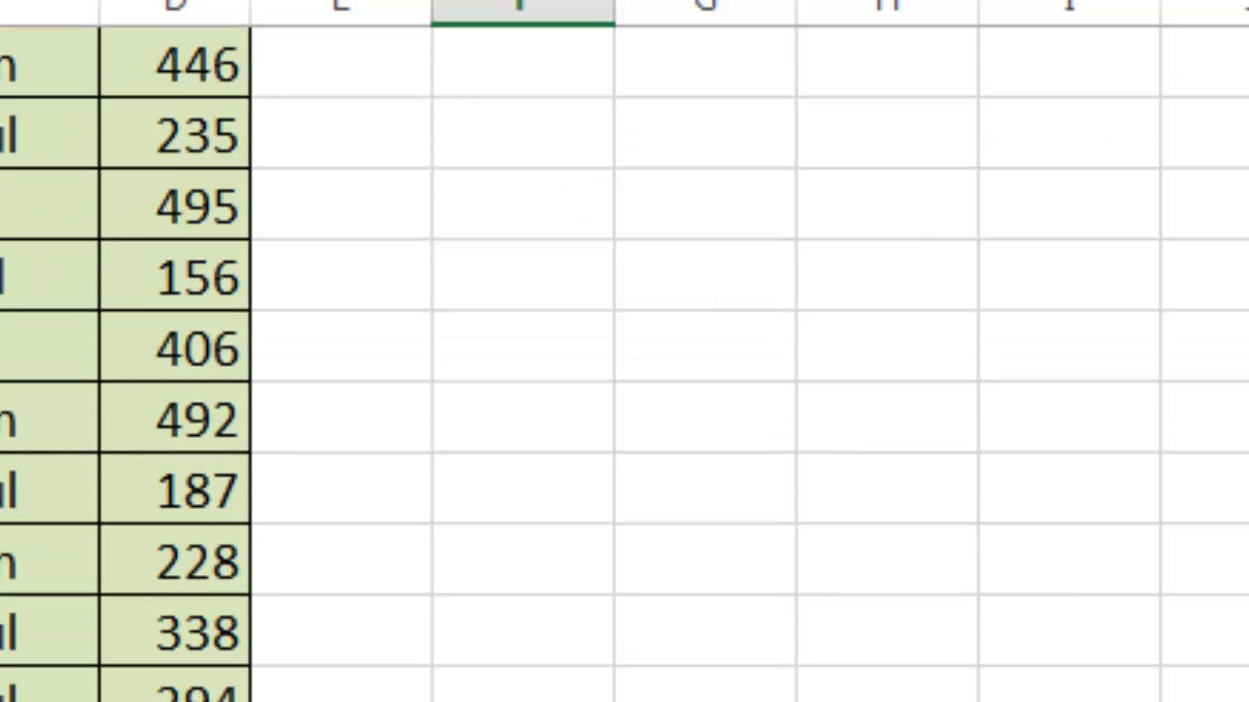
pyautogui.scroll(-3, 625, 363)
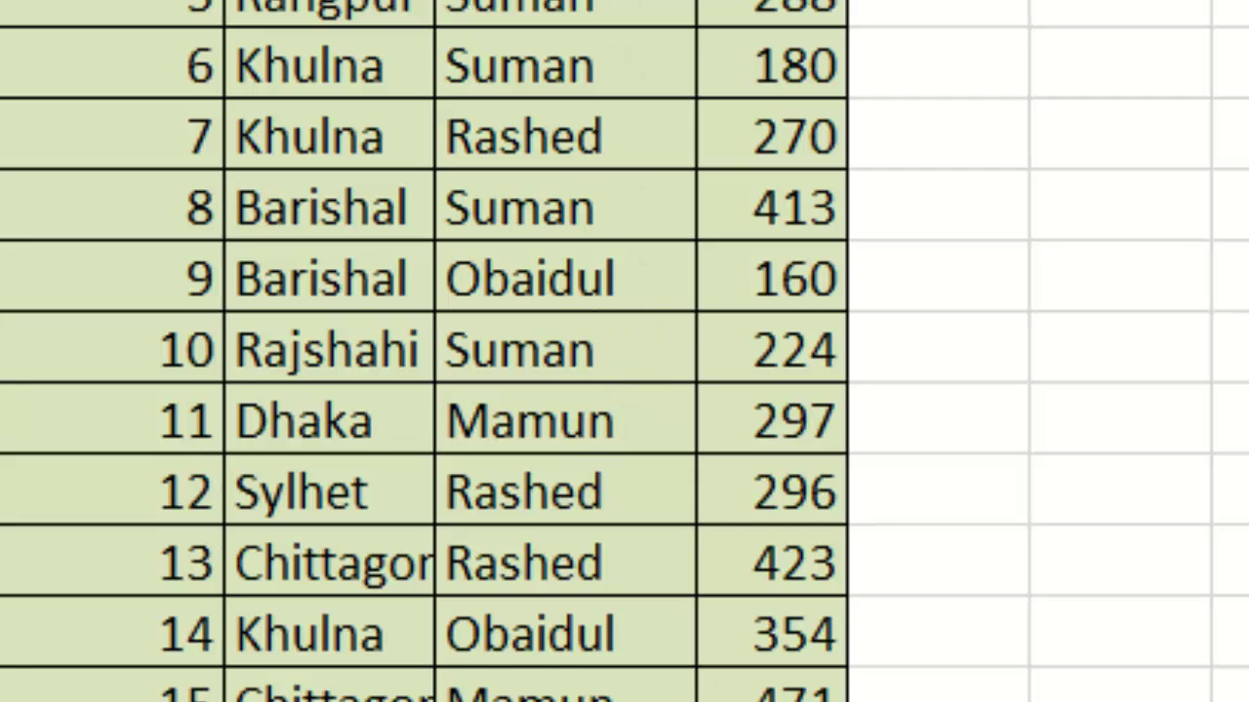
pyautogui.scroll(-1, 576, 4)
pyautogui.scroll(1, 575, 4)
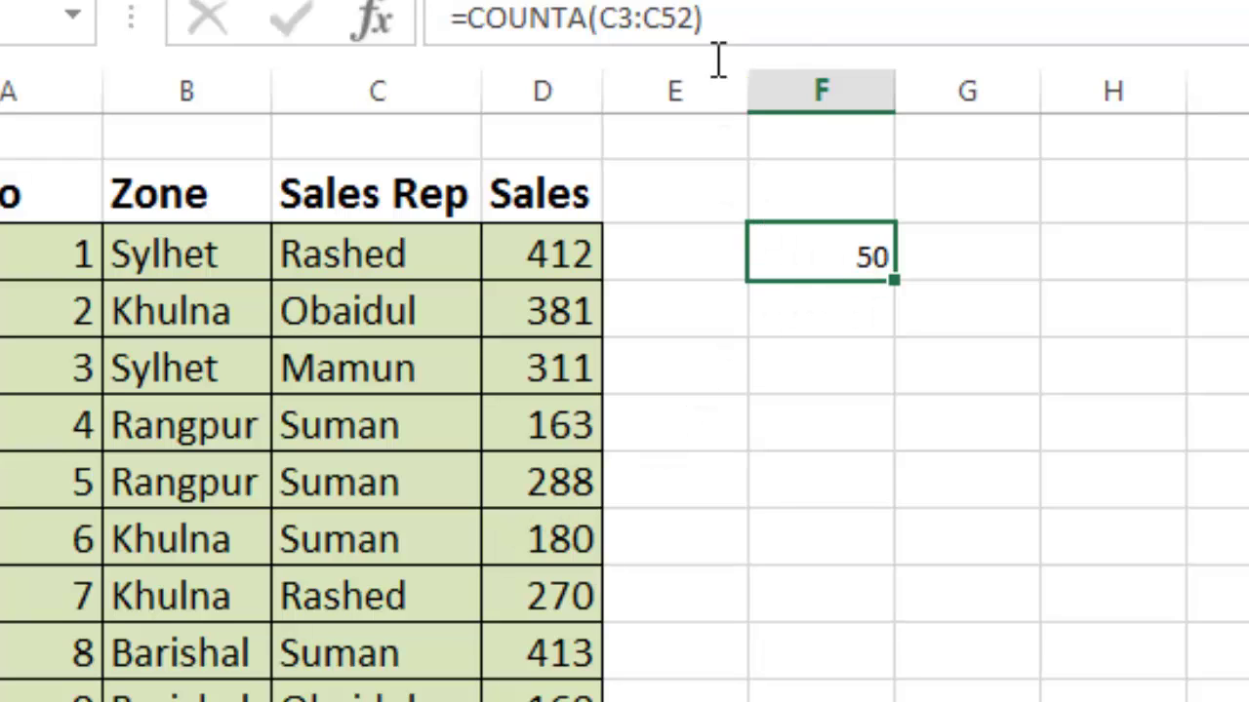
pyautogui.doubleClick(792, 272)
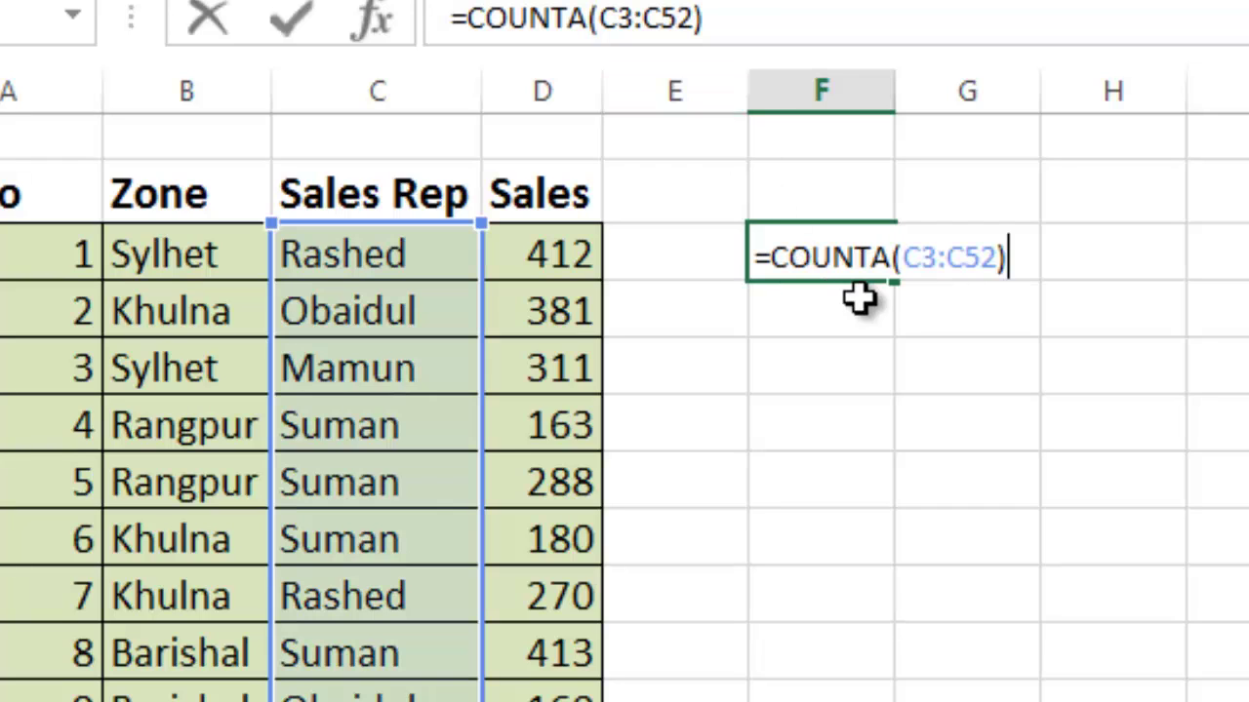
pyautogui.click(997, 254)
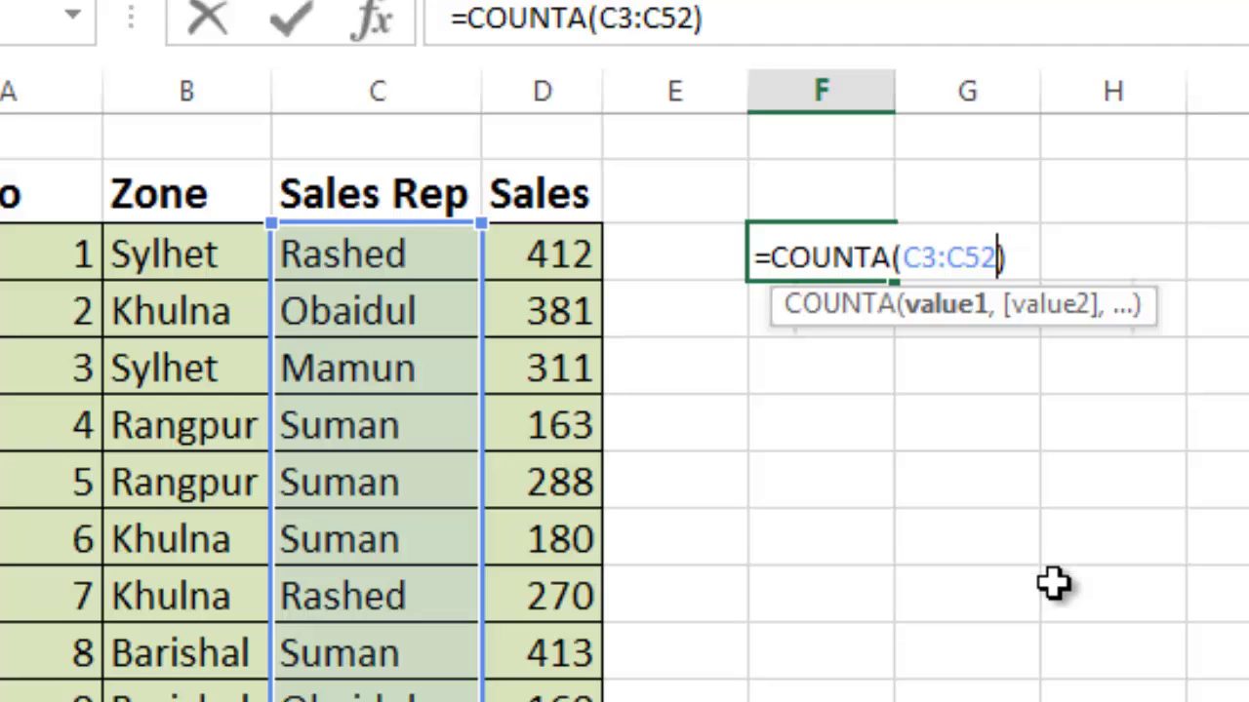
pyautogui.press('BackSpace')
pyautogui.press('BackSpace')
pyautogui.press('BackSpace')
pyautogui.press('BackSpace')
pyautogui.press('BackSpace')
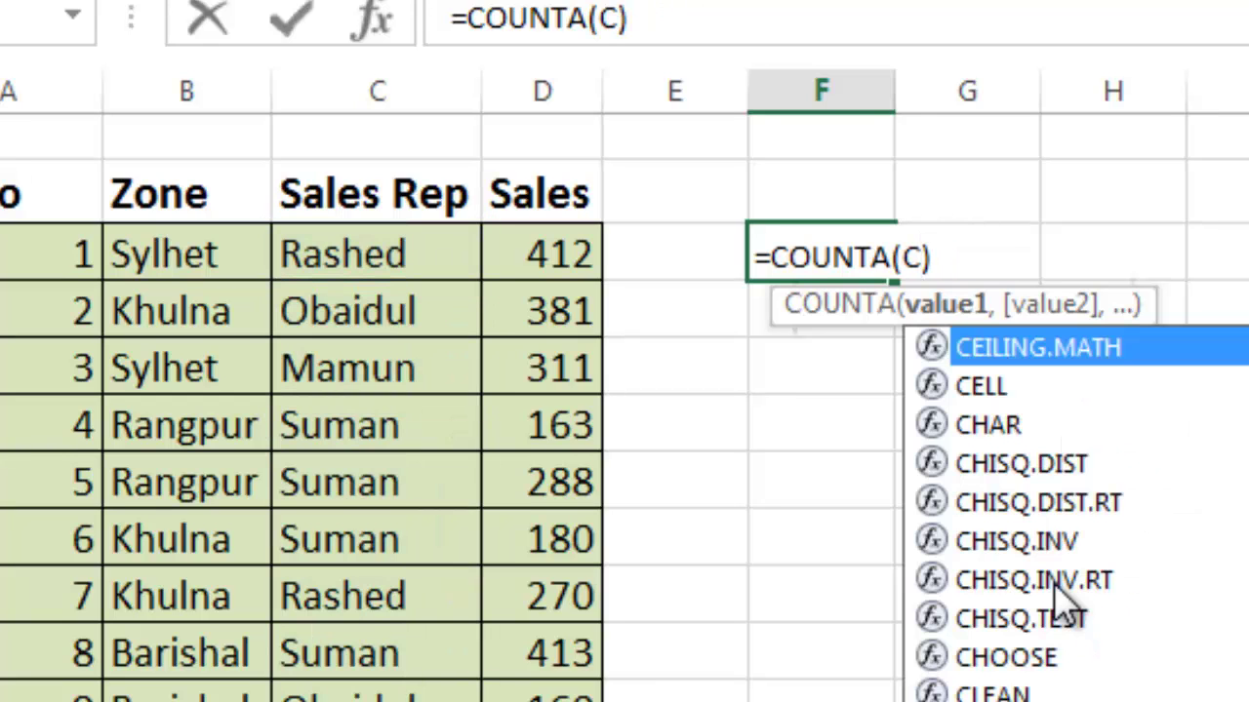
pyautogui.press('BackSpace')
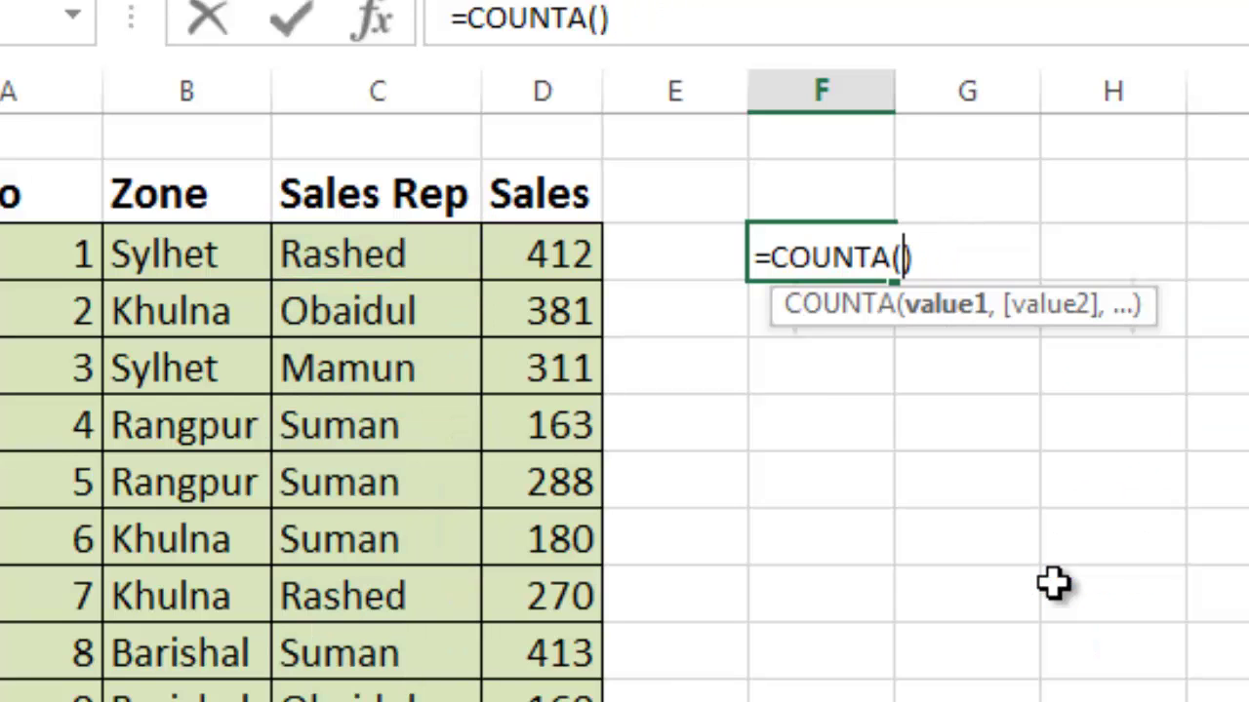
pyautogui.write('b2')
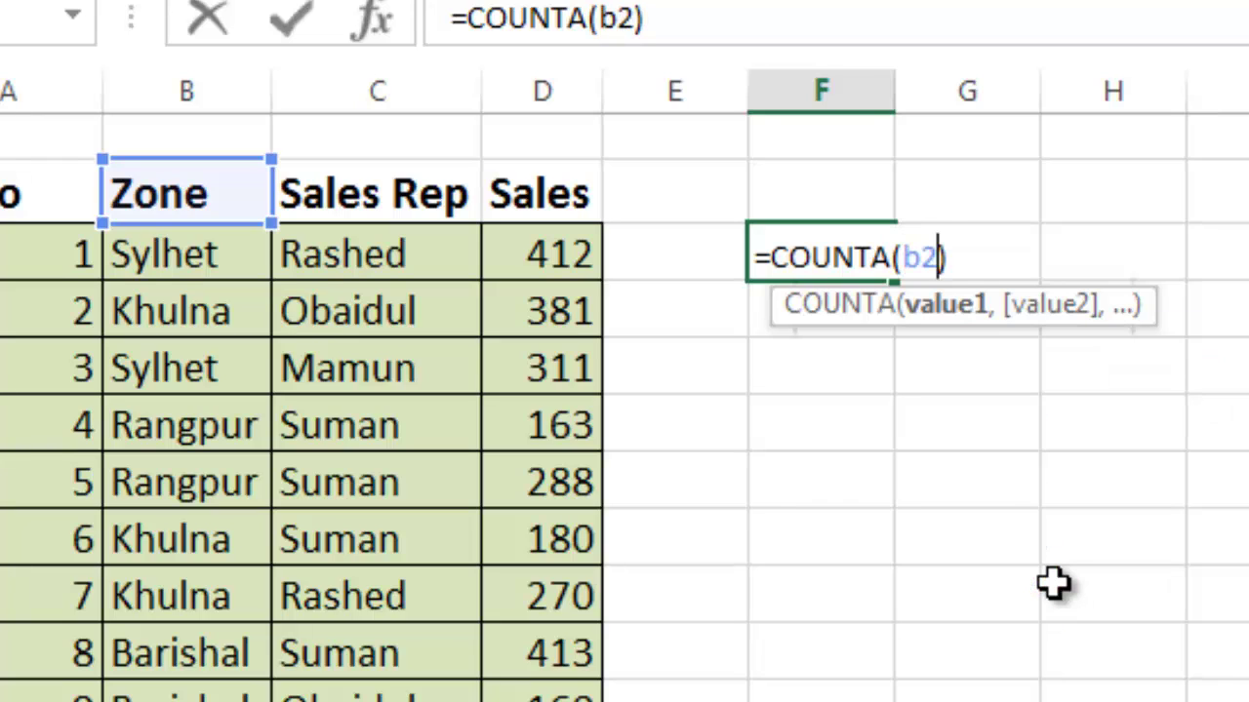
pyautogui.write(':')
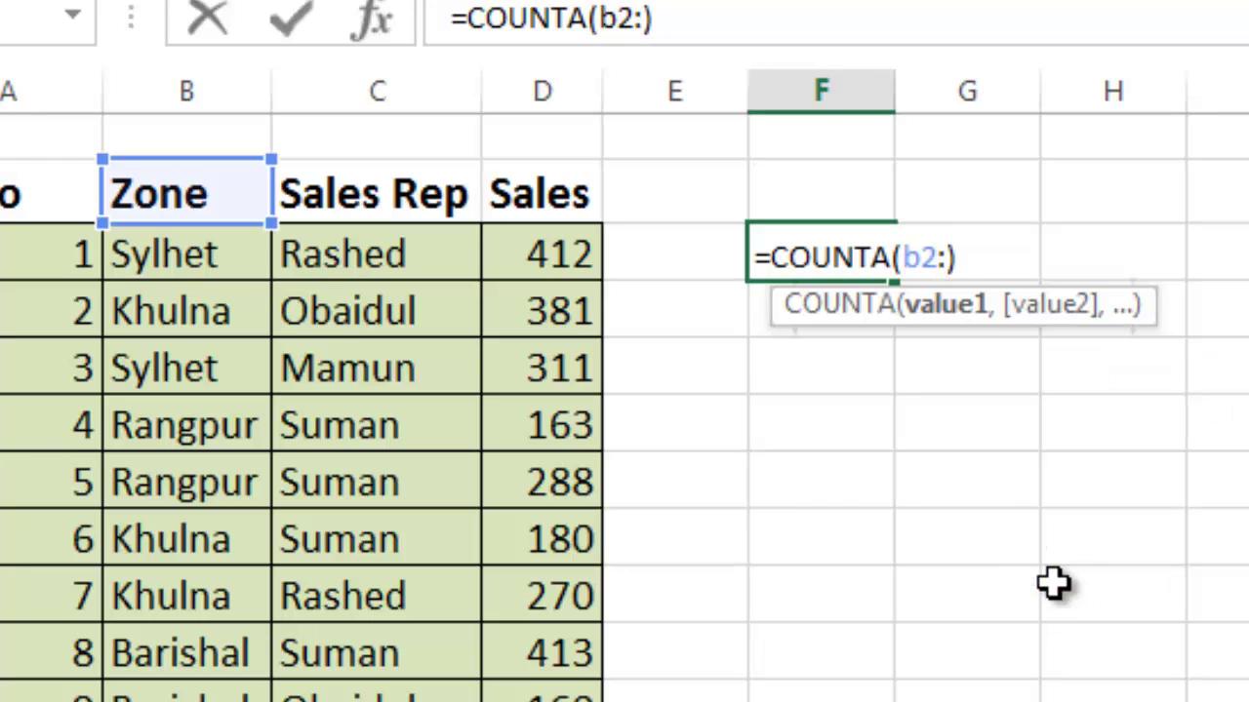
pyautogui.write('b52')
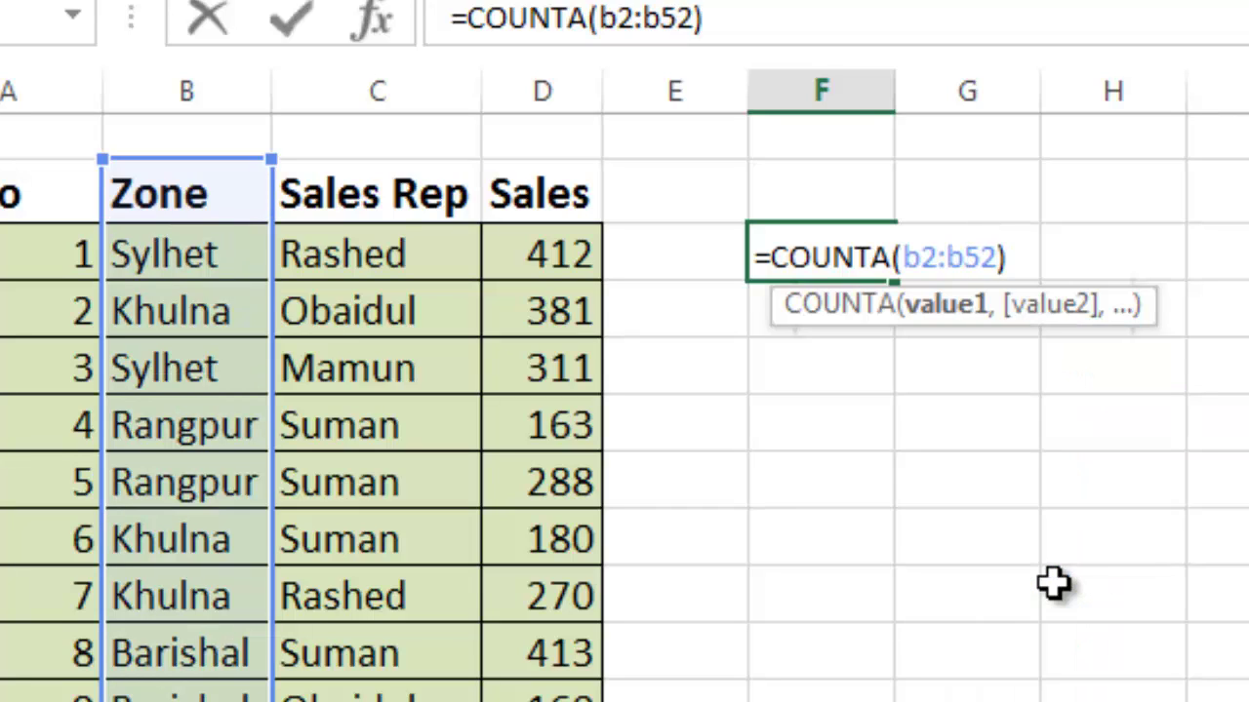
pyautogui.press('Return')
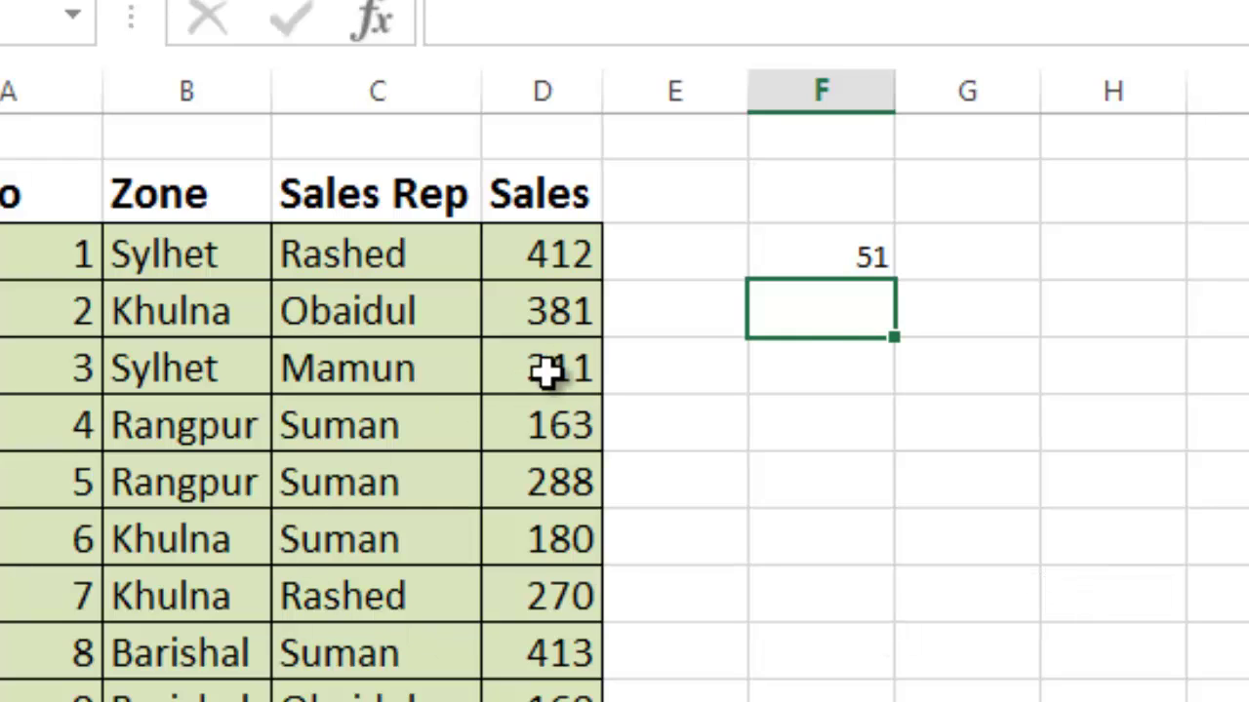
pyautogui.click(844, 256)
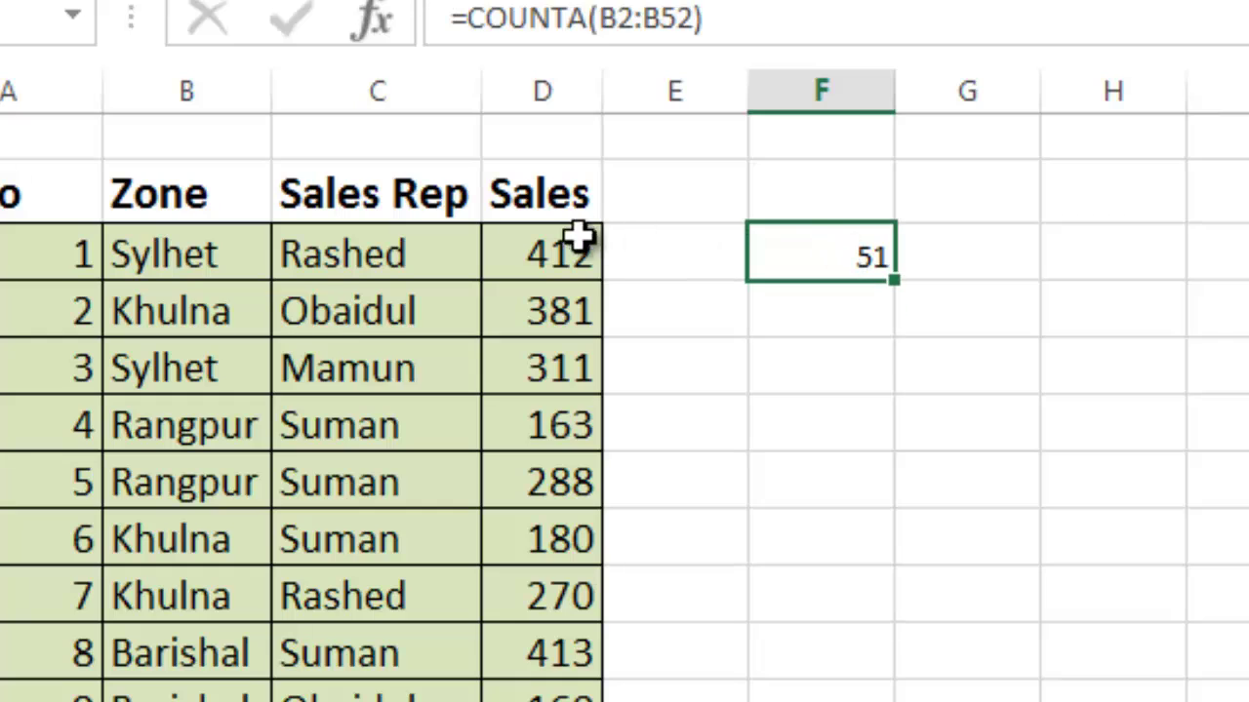
# Step: Set the start of the F3 COUNTA range to B3 so it covers B3:B52 without the Zone header
pyautogui.click(632, 30)
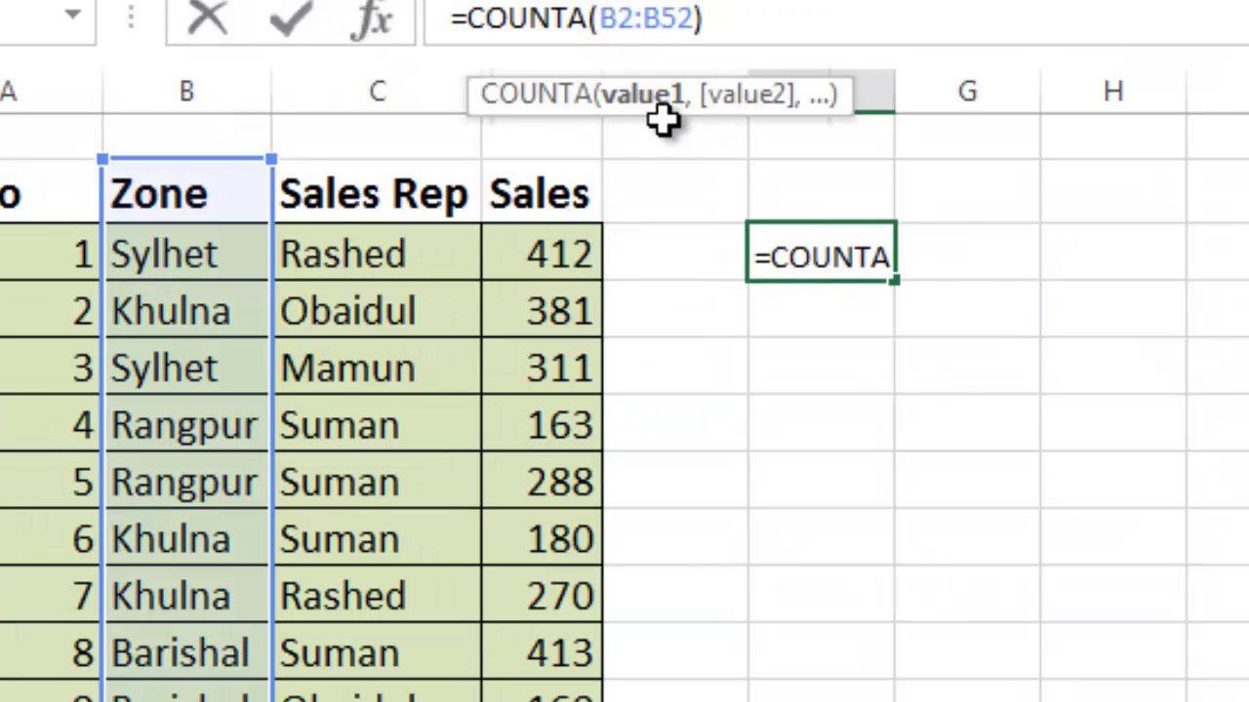
pyautogui.press('BackSpace')
pyautogui.write('3')
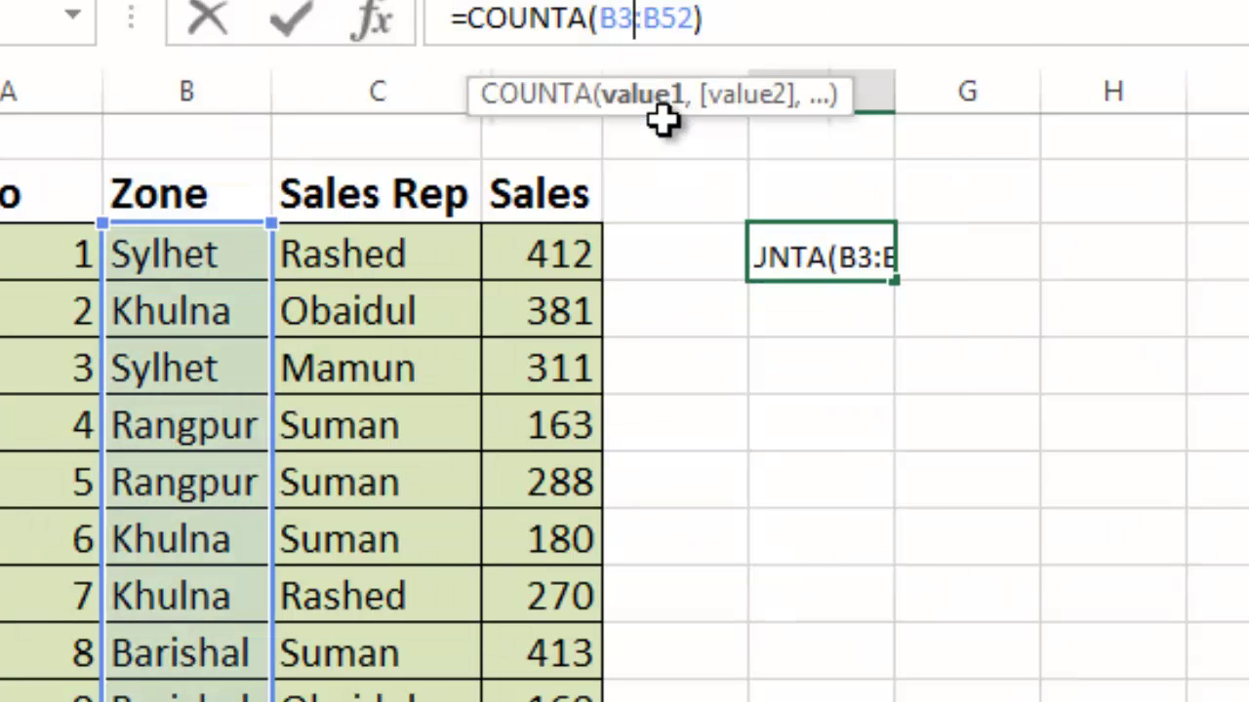
pyautogui.press('Return')
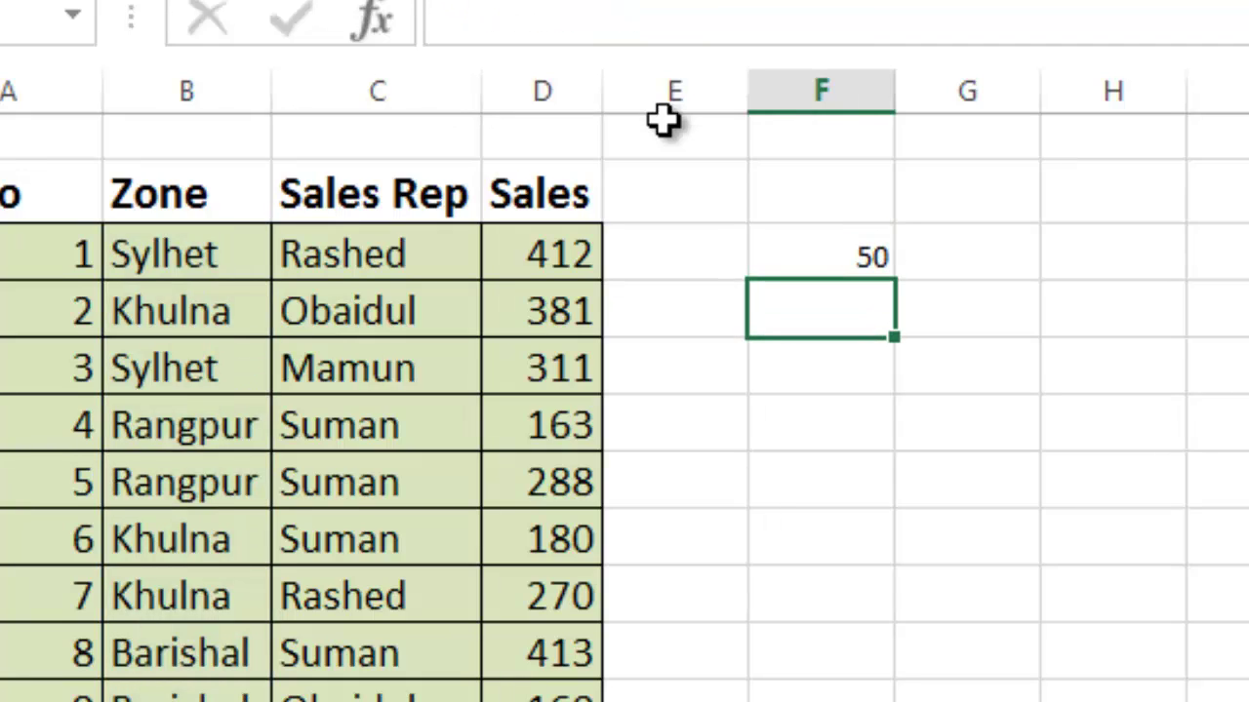
# Step: Review the F3 COUNTA formula and the Zone cells its range covers, from the first data row to the last
pyautogui.click(849, 262)
pyautogui.doubleClick(848, 262)
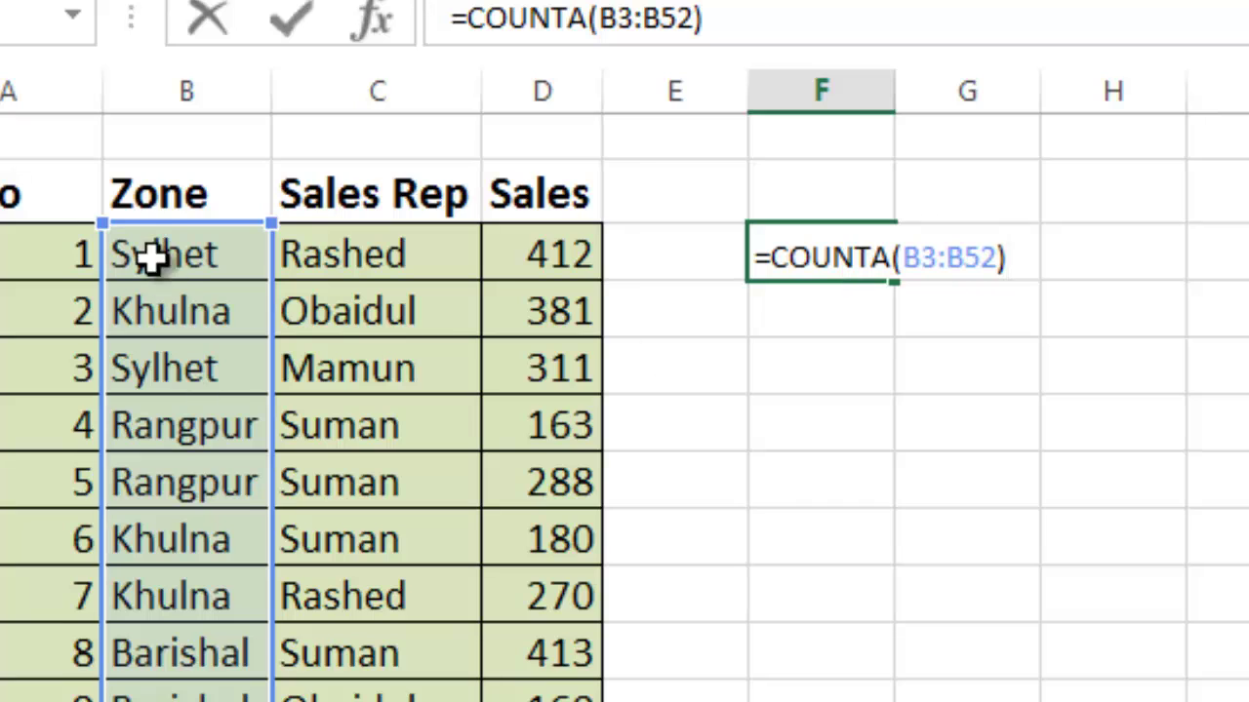
pyautogui.scroll(-2, 123, 264)
pyautogui.scroll(-12, 265, 510)
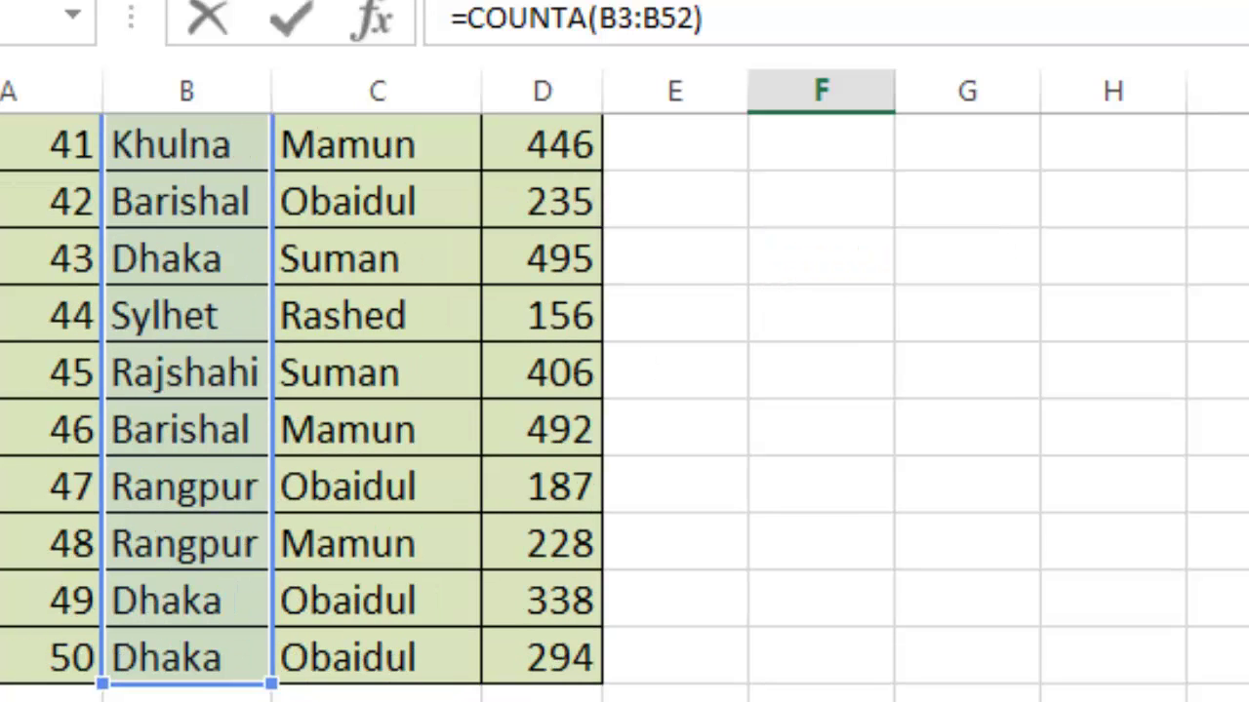
pyautogui.scroll(8, 265, 510)
pyautogui.scroll(5, 196, 419)
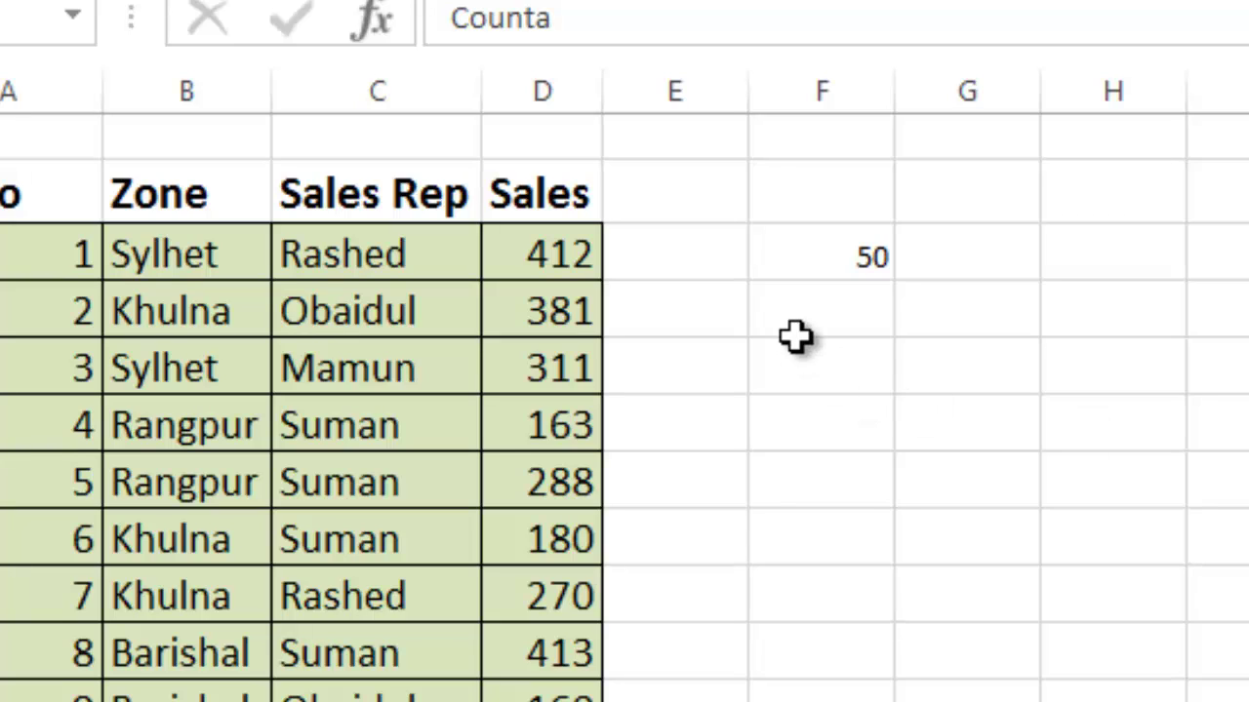
pyautogui.click(797, 259)
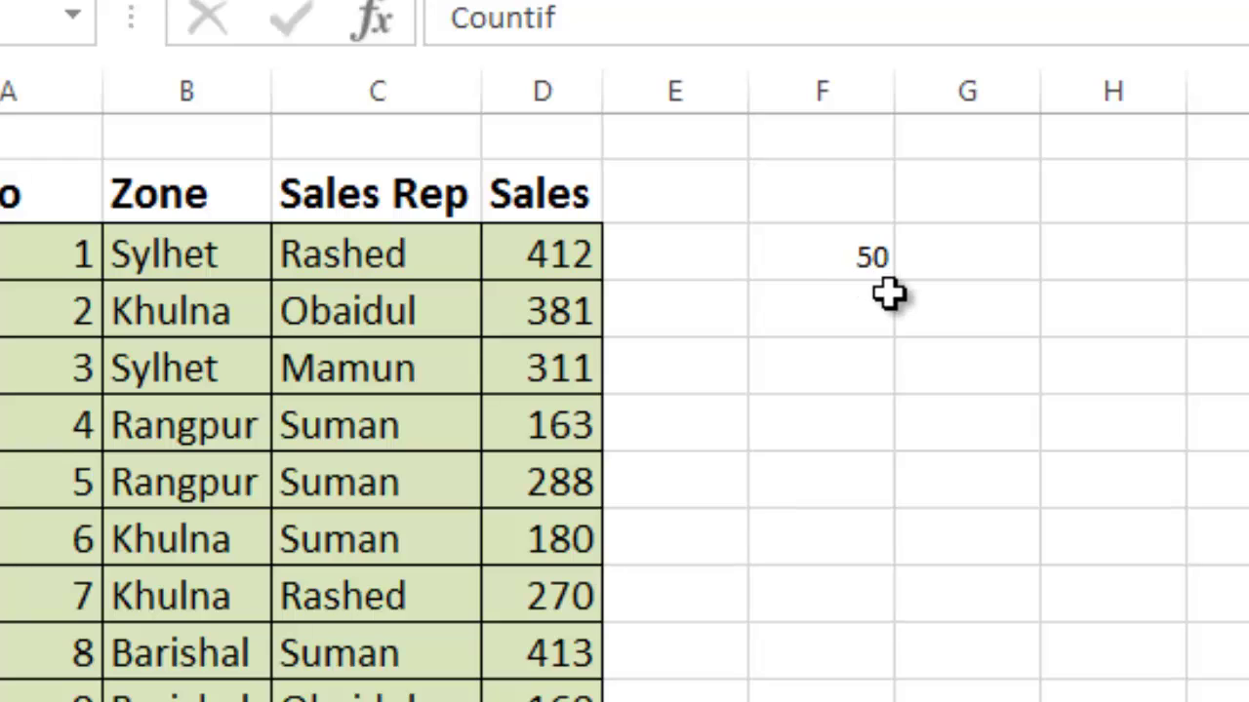
pyautogui.click(873, 270)
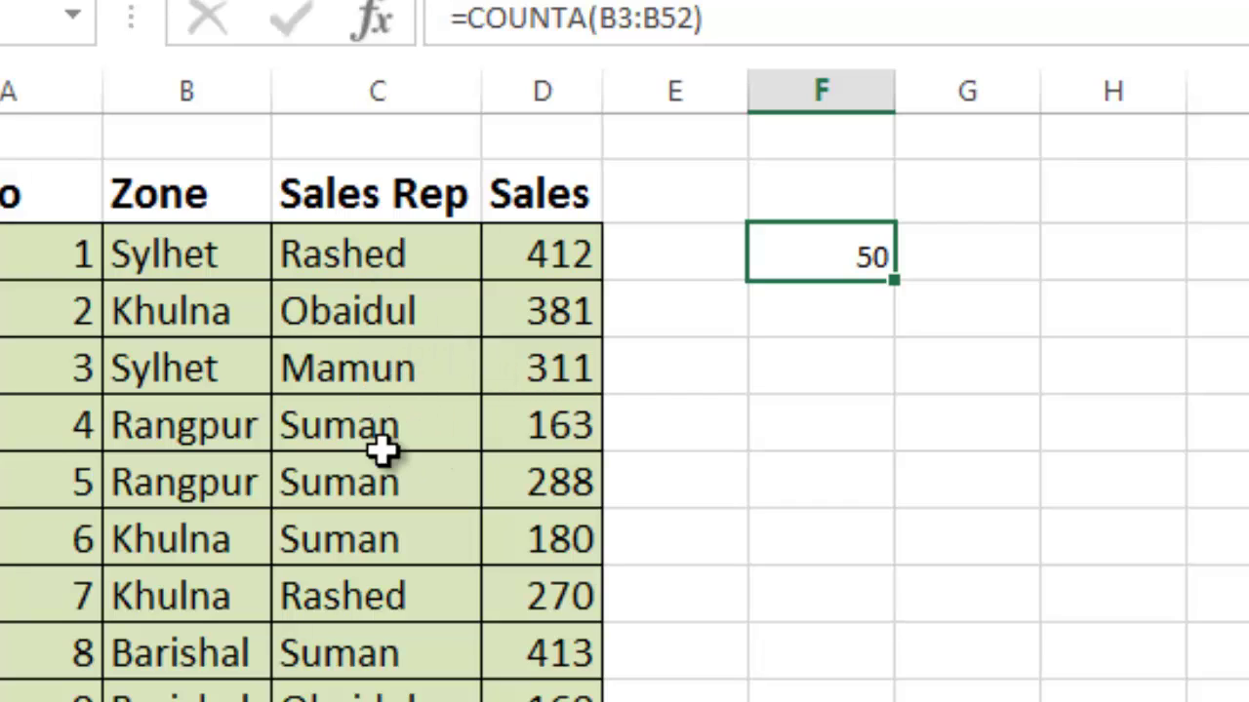
pyautogui.click(386, 376)
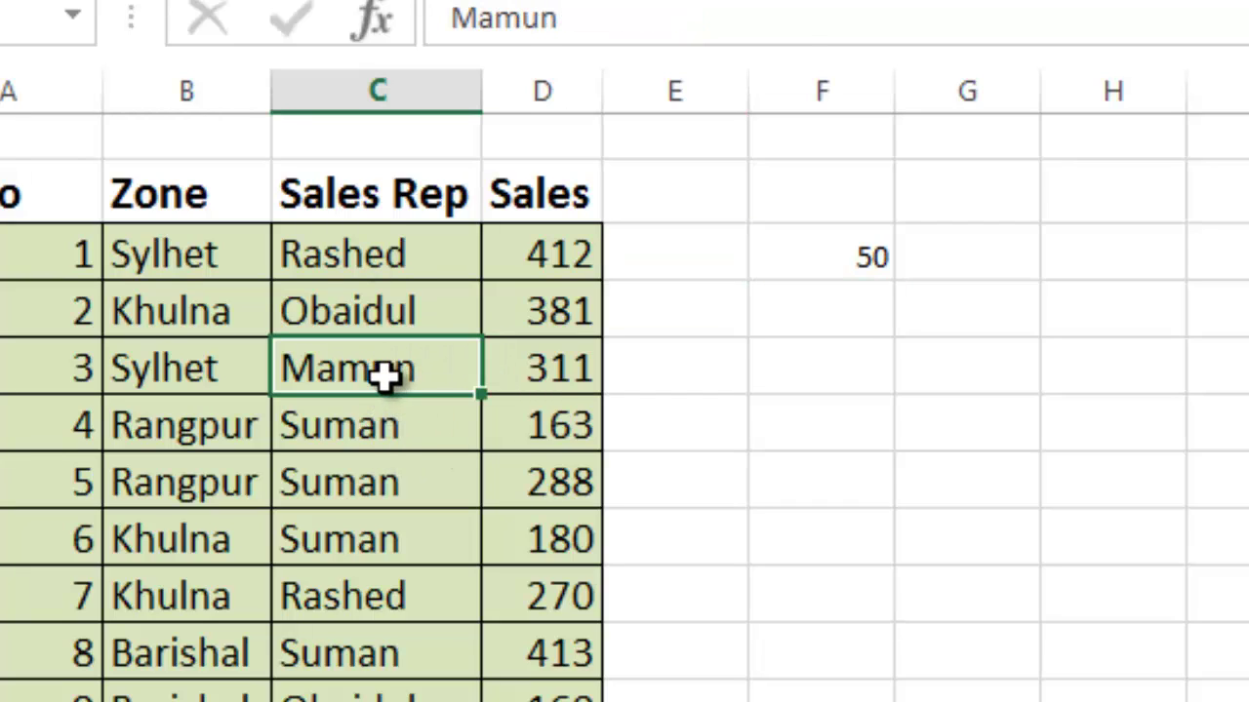
pyautogui.click(599, 380)
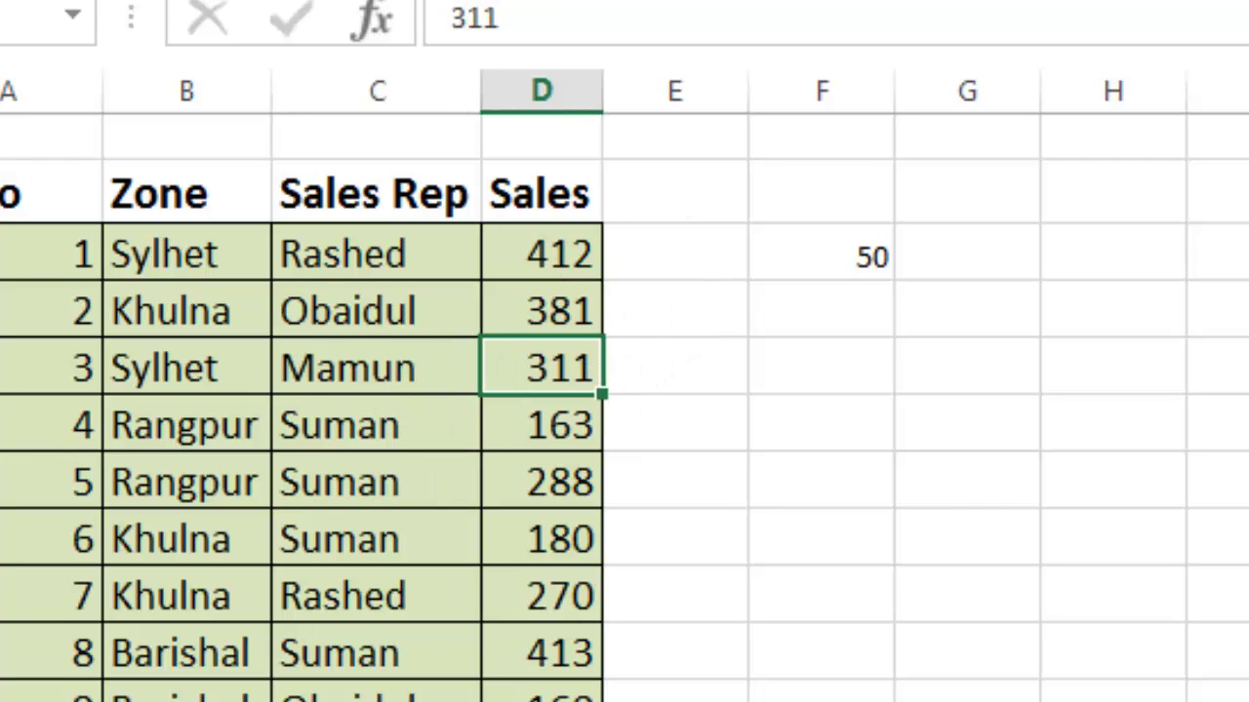
# Step: Start a COUNTIF formula in G3 with the Sales Rep cells C3:C52 as its range
pyautogui.click(1005, 249)
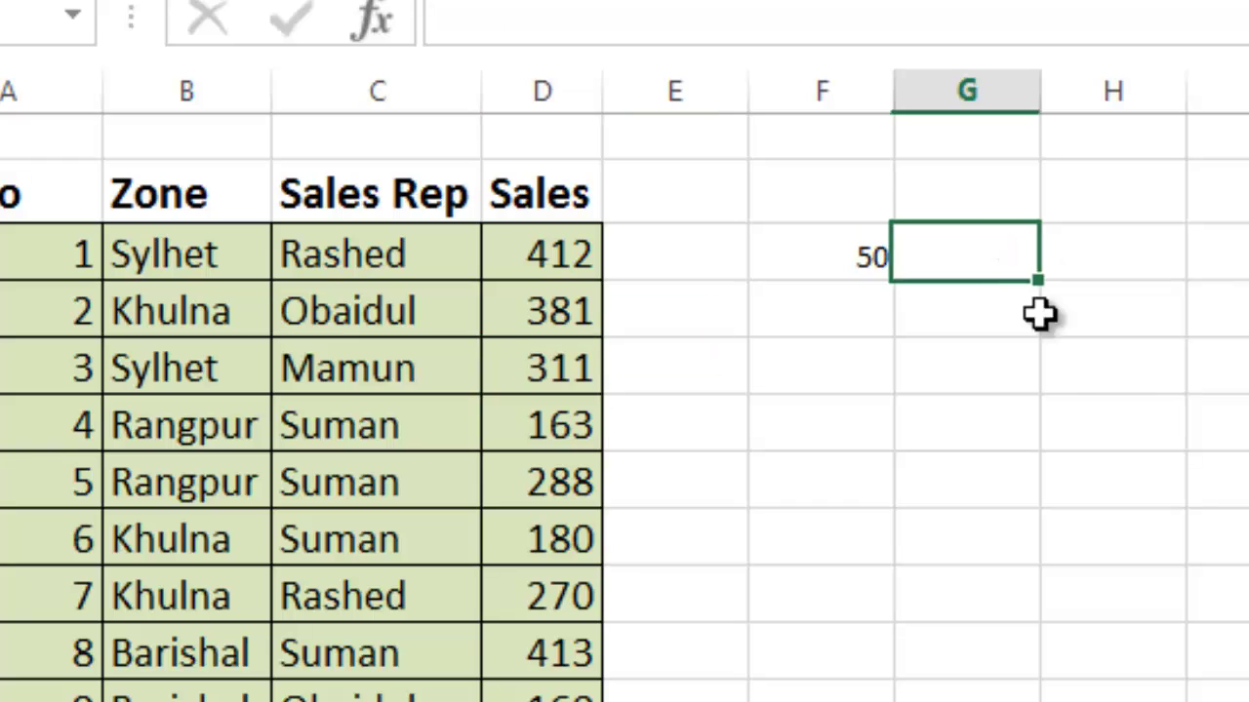
pyautogui.write('=')
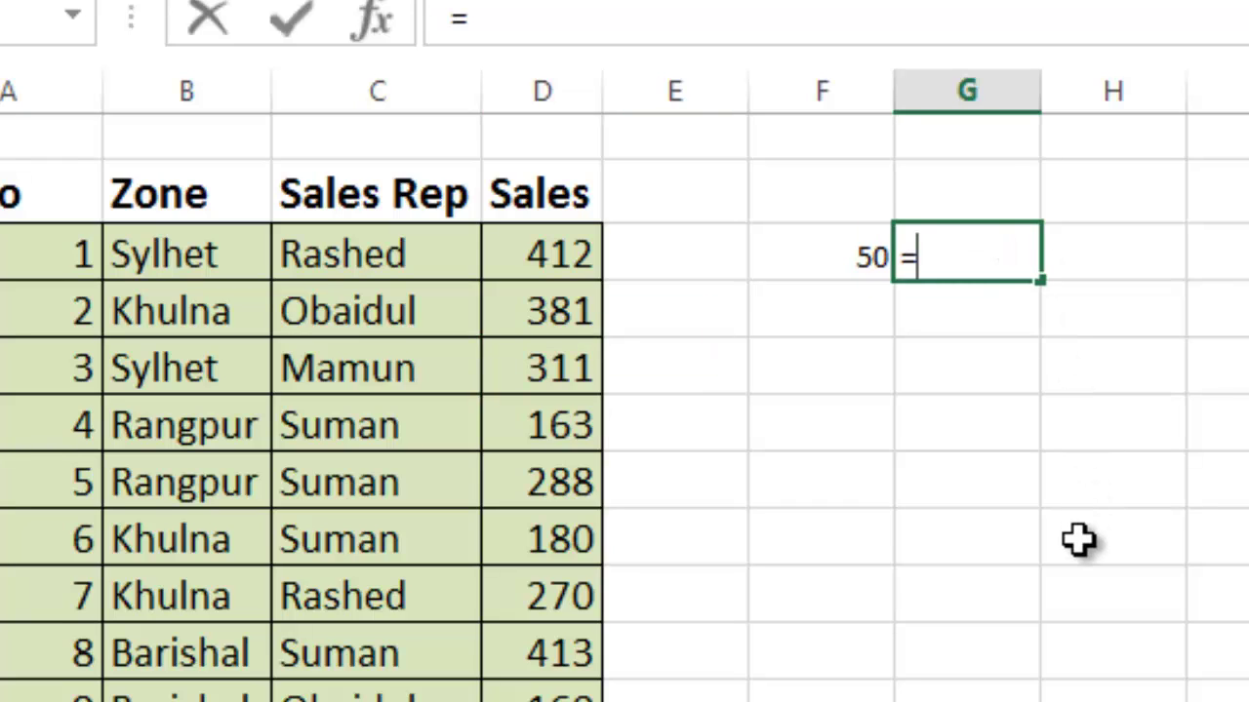
pyautogui.write('coun')
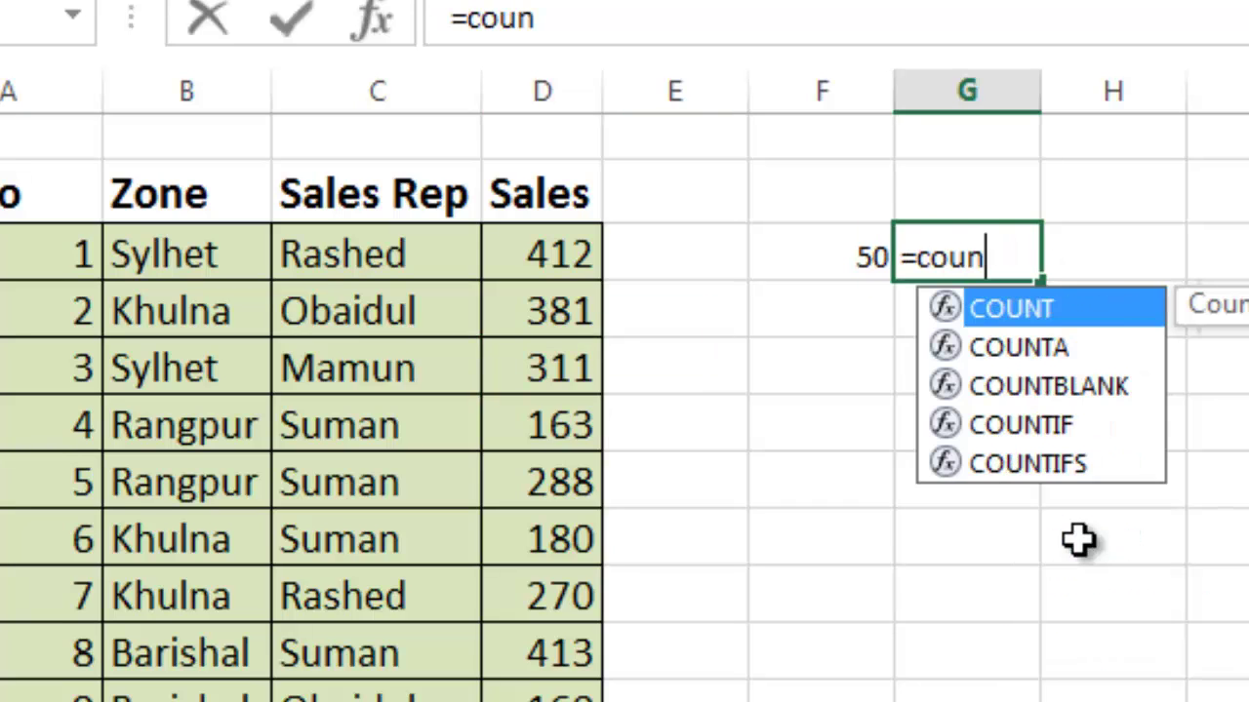
pyautogui.write('ti')
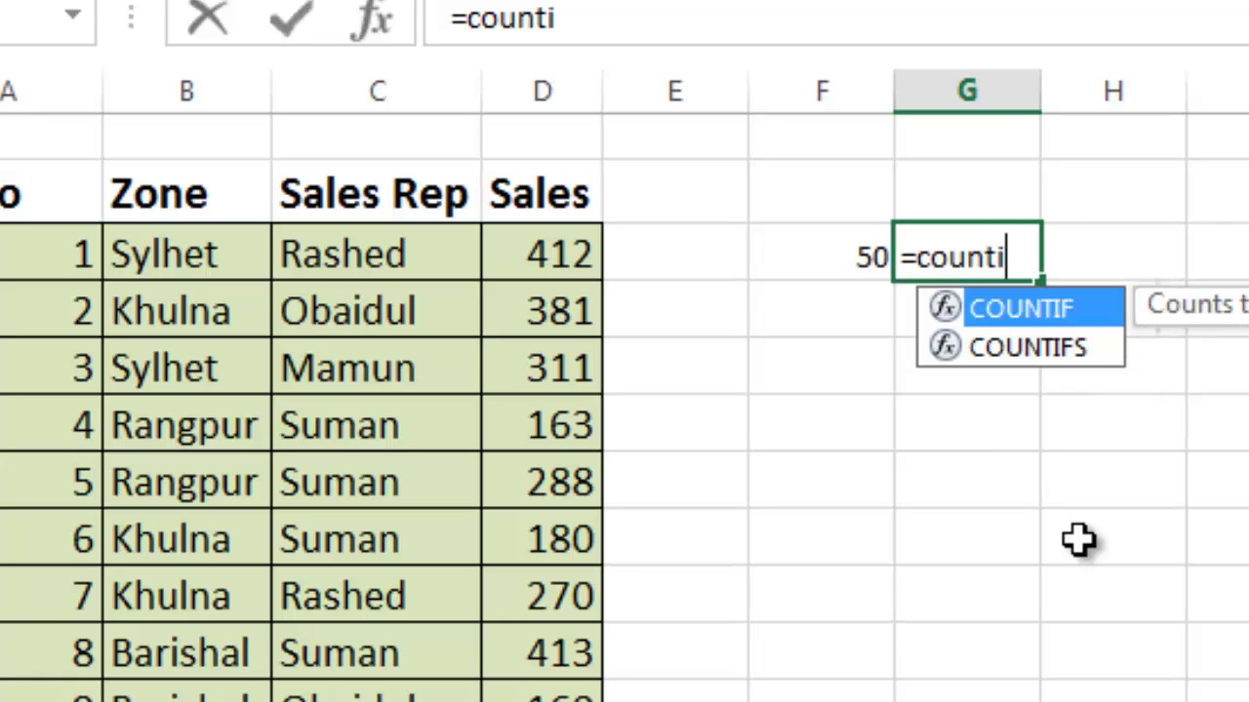
pyautogui.press('Tab')
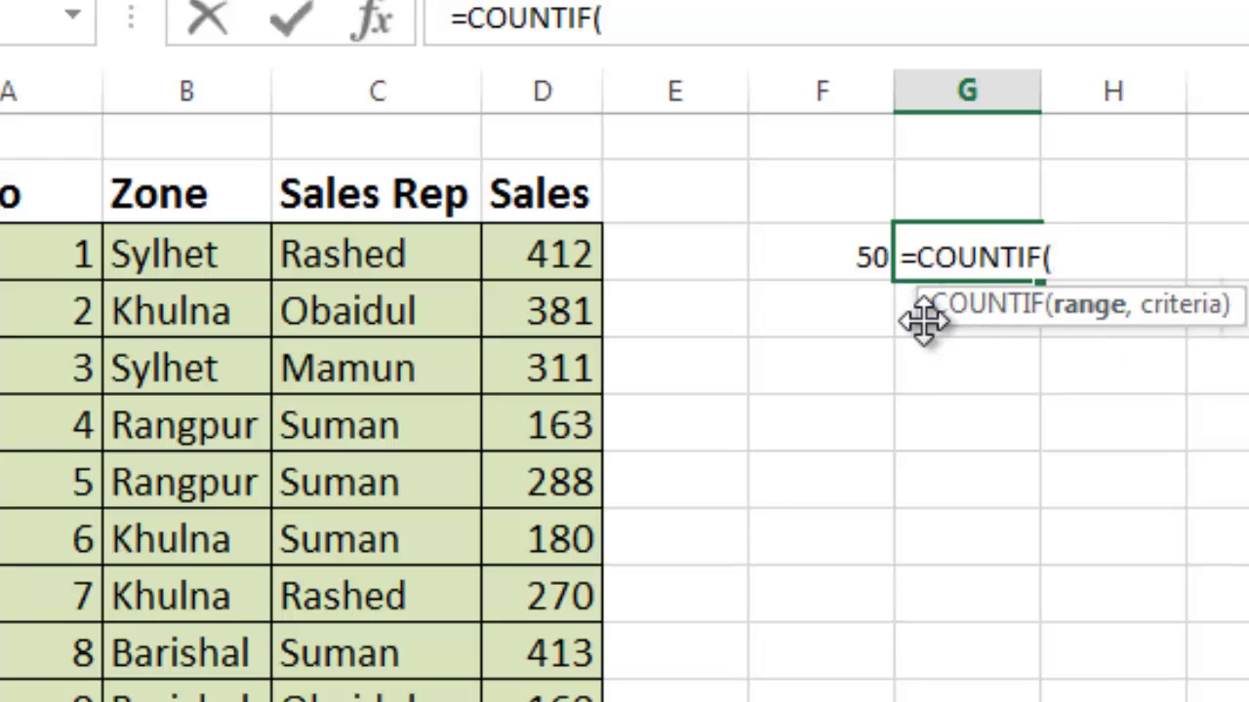
pyautogui.moveTo(921, 322); pyautogui.dragTo(845, 372)
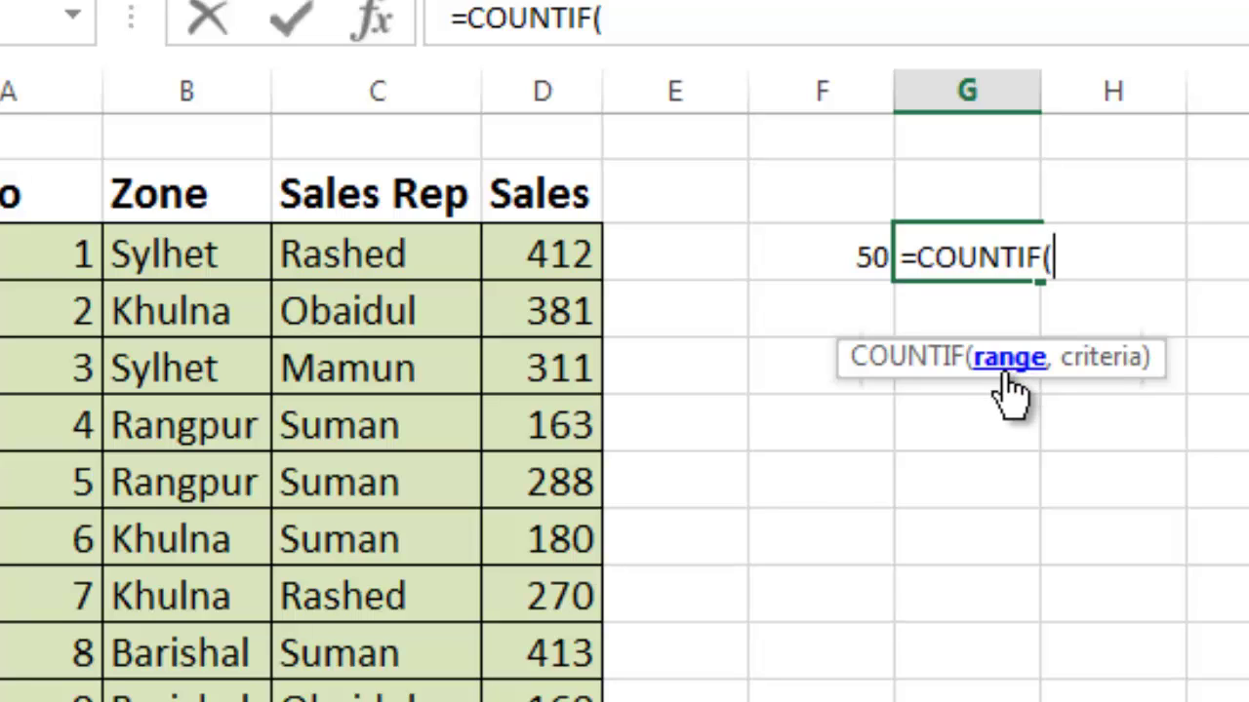
pyautogui.click(369, 251)
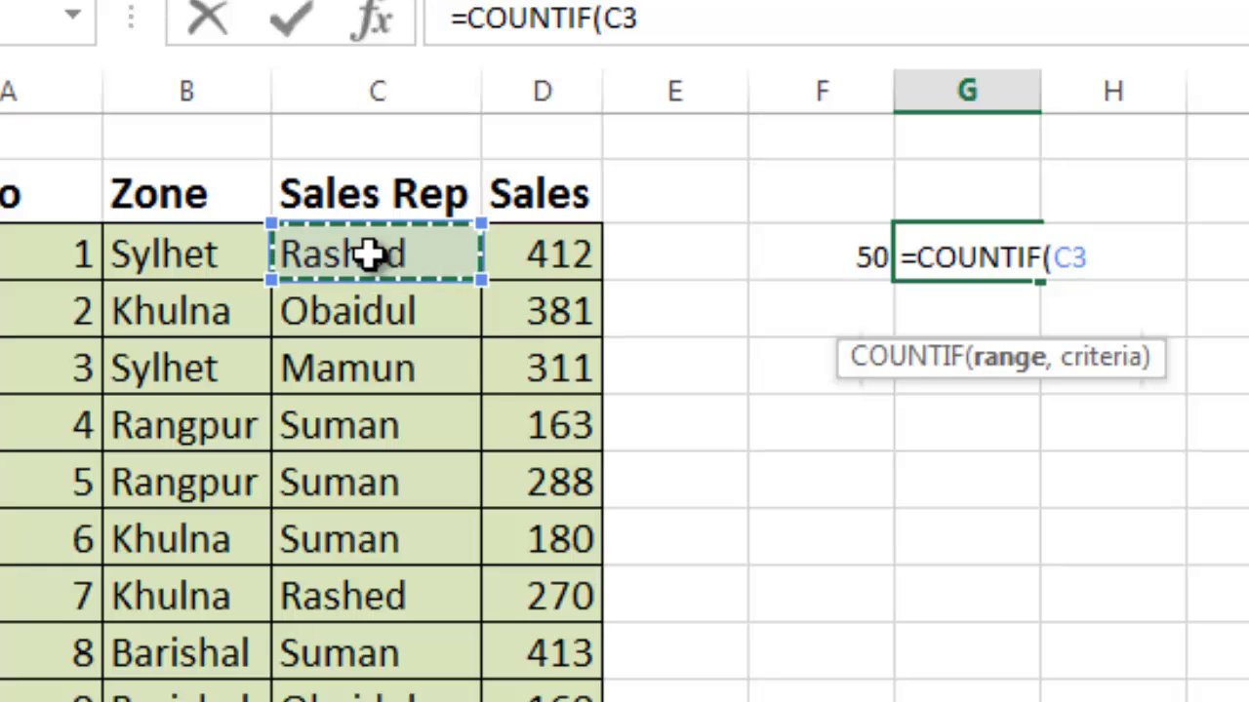
pyautogui.hotkey('ctrl', 'shift', 'Down')
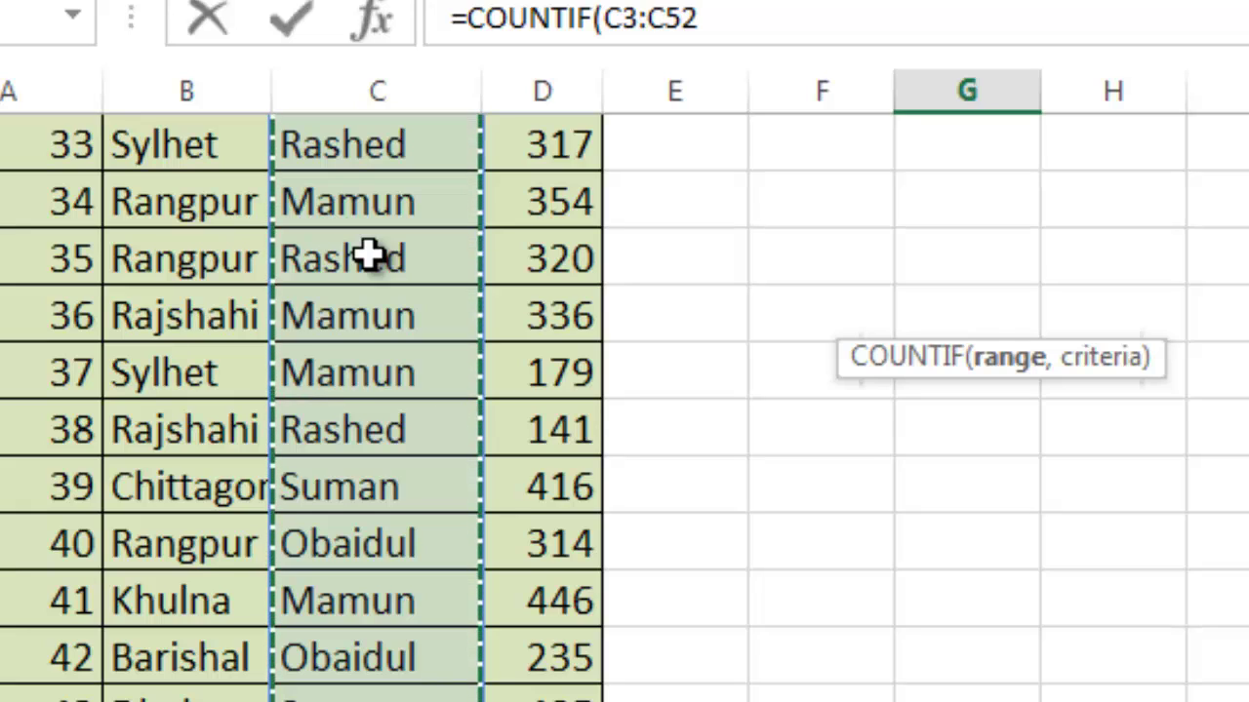
pyautogui.write(',')
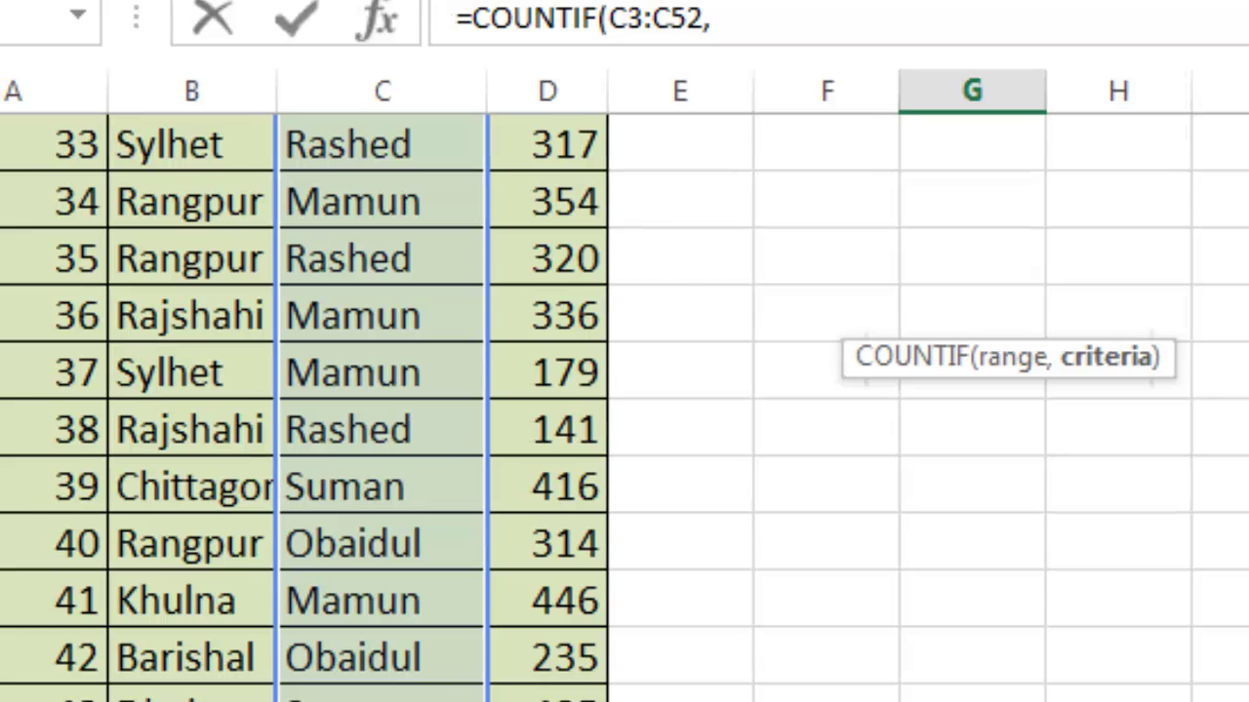
# Step: Complete the G3 COUNTIF formula with the sales rep's name from C3 in quotation marks as the criterion
pyautogui.scroll(11, 624, 390)
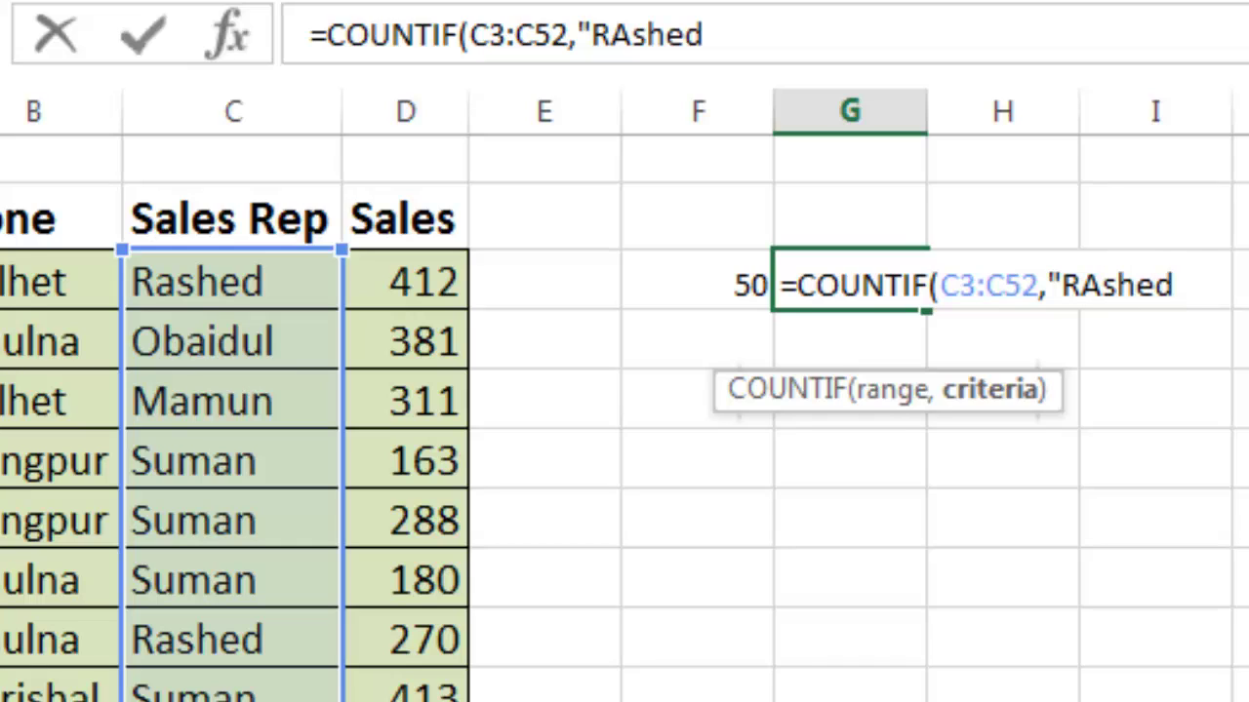
pyautogui.press('BackSpace')
pyautogui.press('BackSpace')
pyautogui.press('BackSpace')
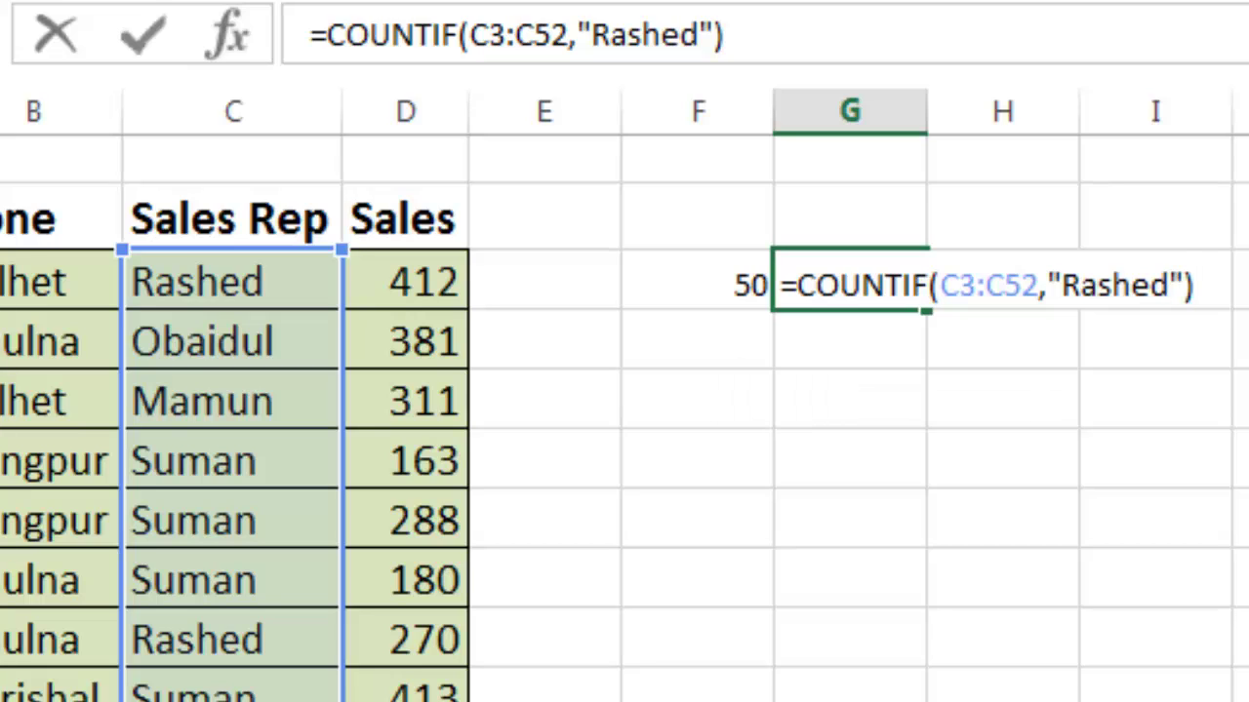
pyautogui.press('Return')
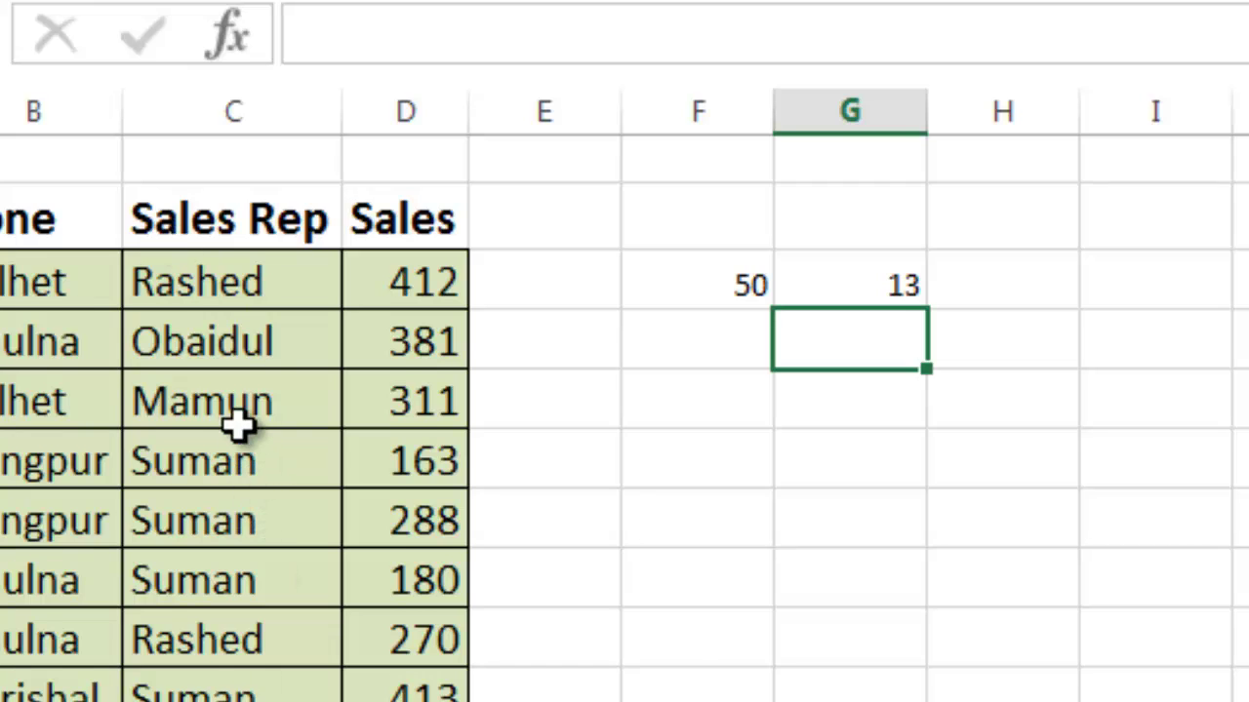
# Step: Replace the criterion in the G3 COUNTIF formula with the sales rep's name from C5, keeping the range C3:C52
pyautogui.scroll(-3, 240, 421)
pyautogui.scroll(3, 224, 476)
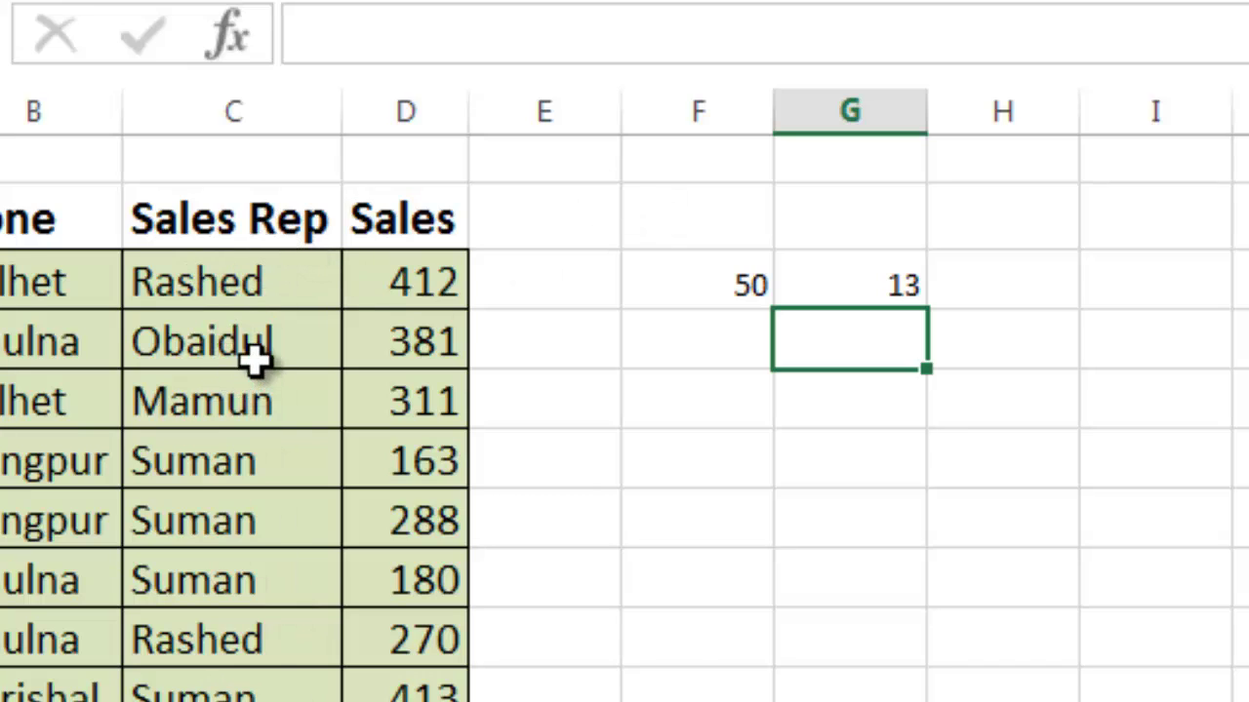
pyautogui.click(900, 275)
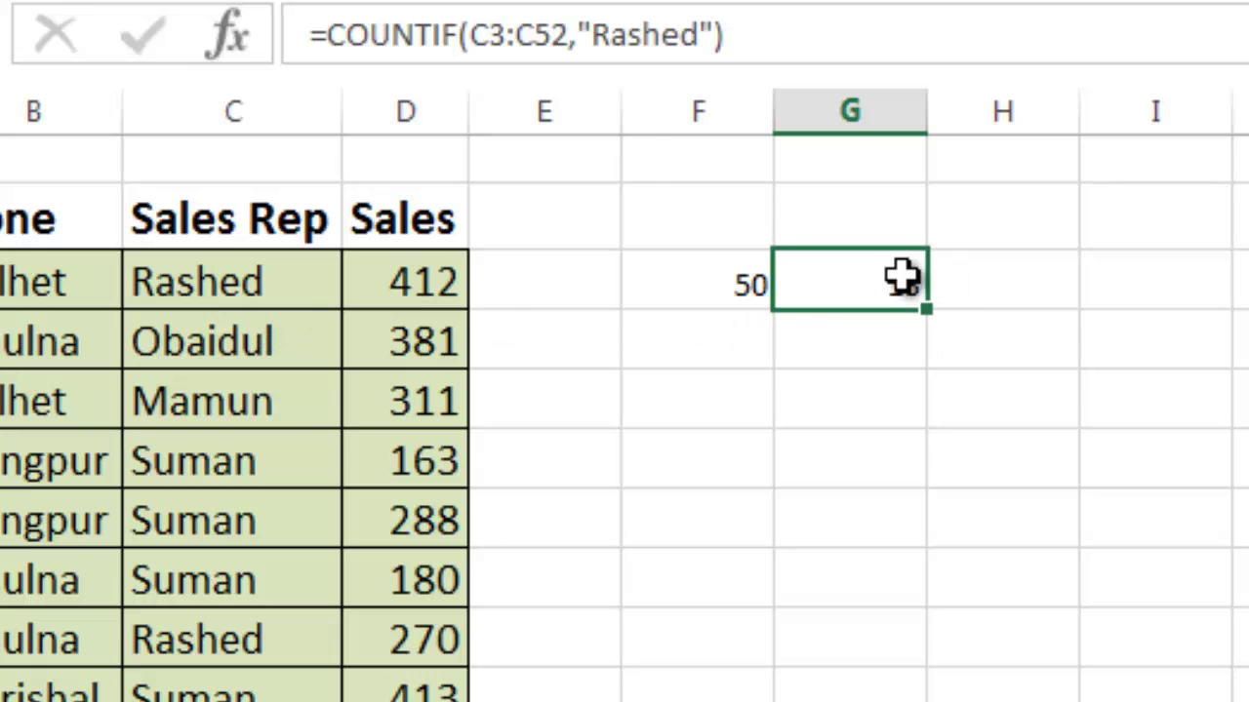
pyautogui.click(704, 34)
pyautogui.press('BackSpace')
pyautogui.press('BackSpace')
pyautogui.press('BackSpace')
pyautogui.press('BackSpace')
pyautogui.press('BackSpace')
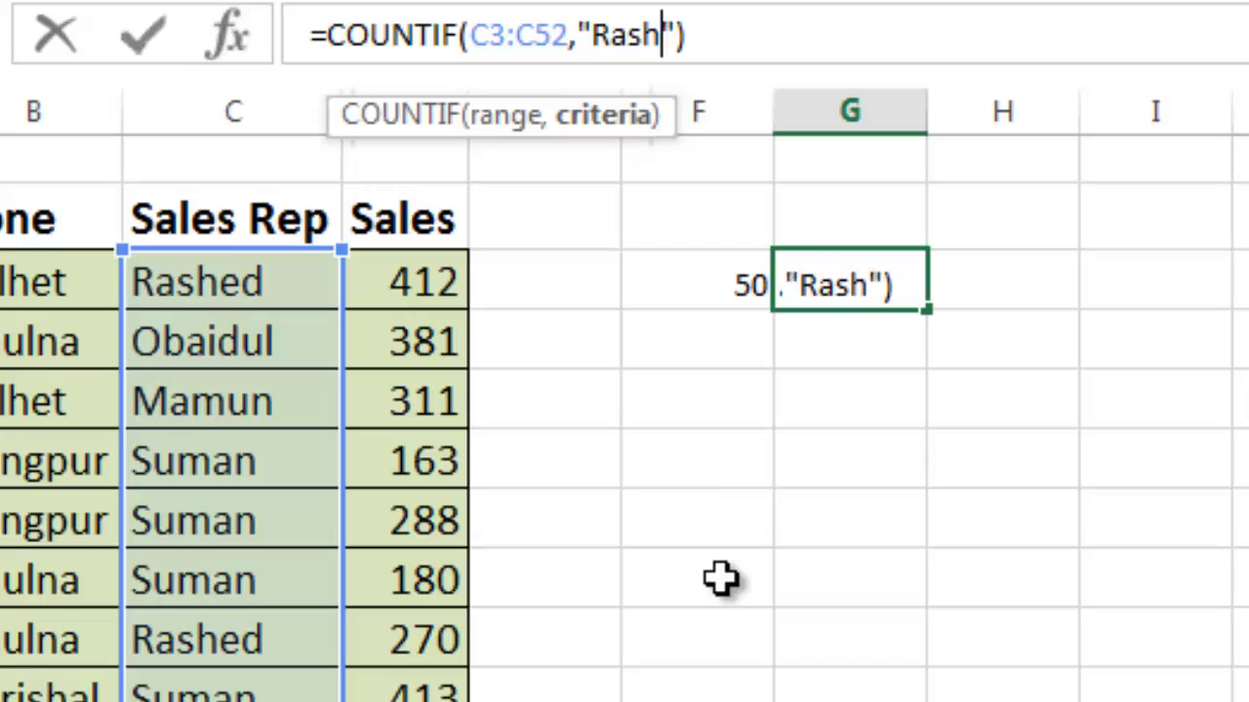
pyautogui.press('BackSpace')
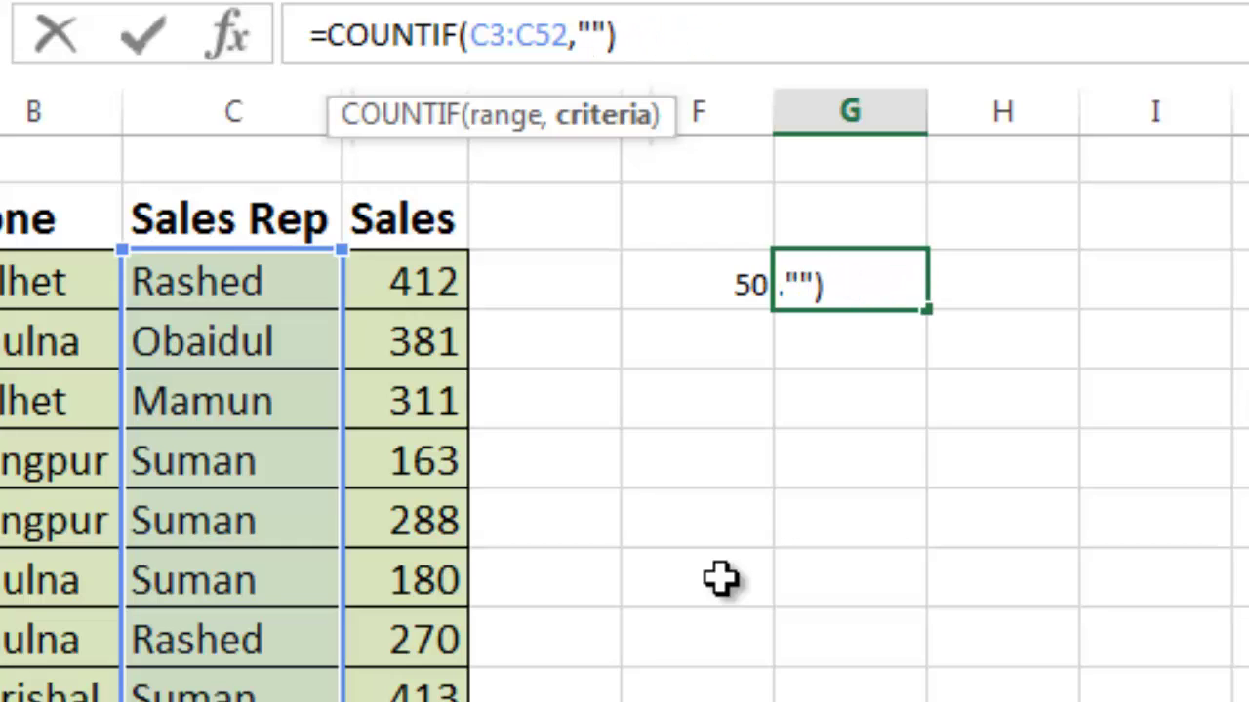
pyautogui.write('mAMUN')
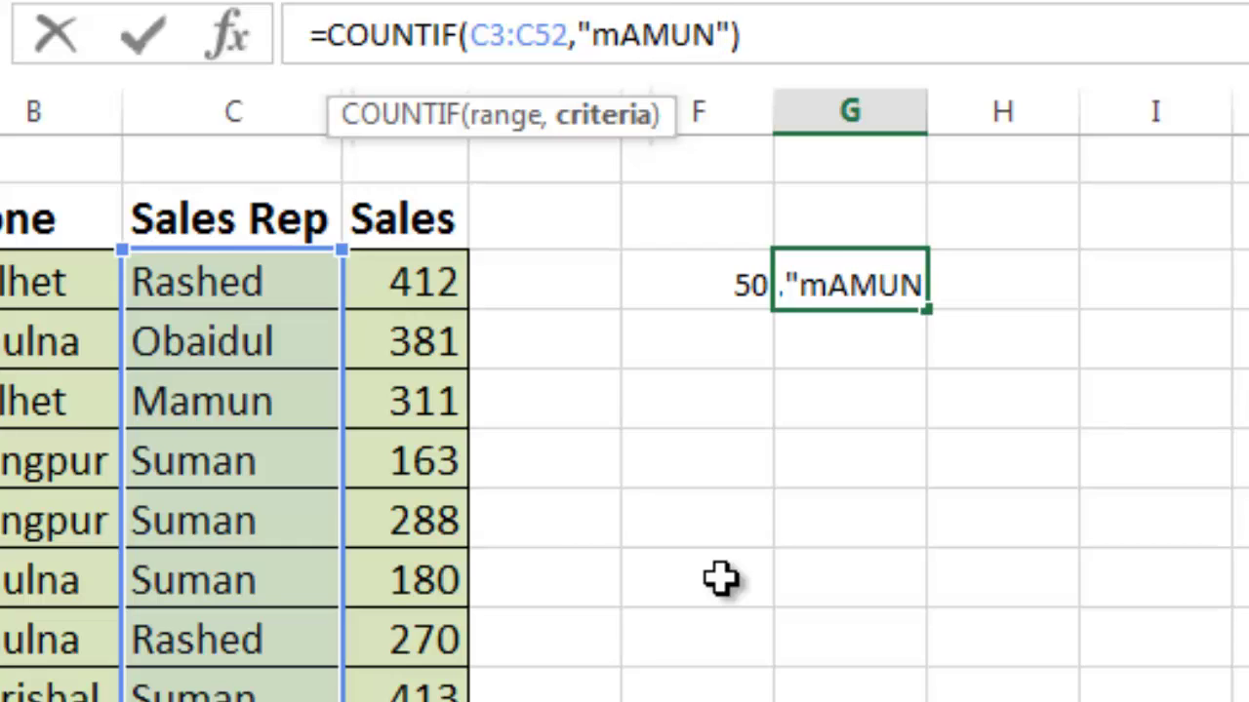
pyautogui.press('BackSpace')
pyautogui.press('BackSpace')
pyautogui.press('BackSpace')
pyautogui.press('BackSpace')
pyautogui.press('BackSpace')
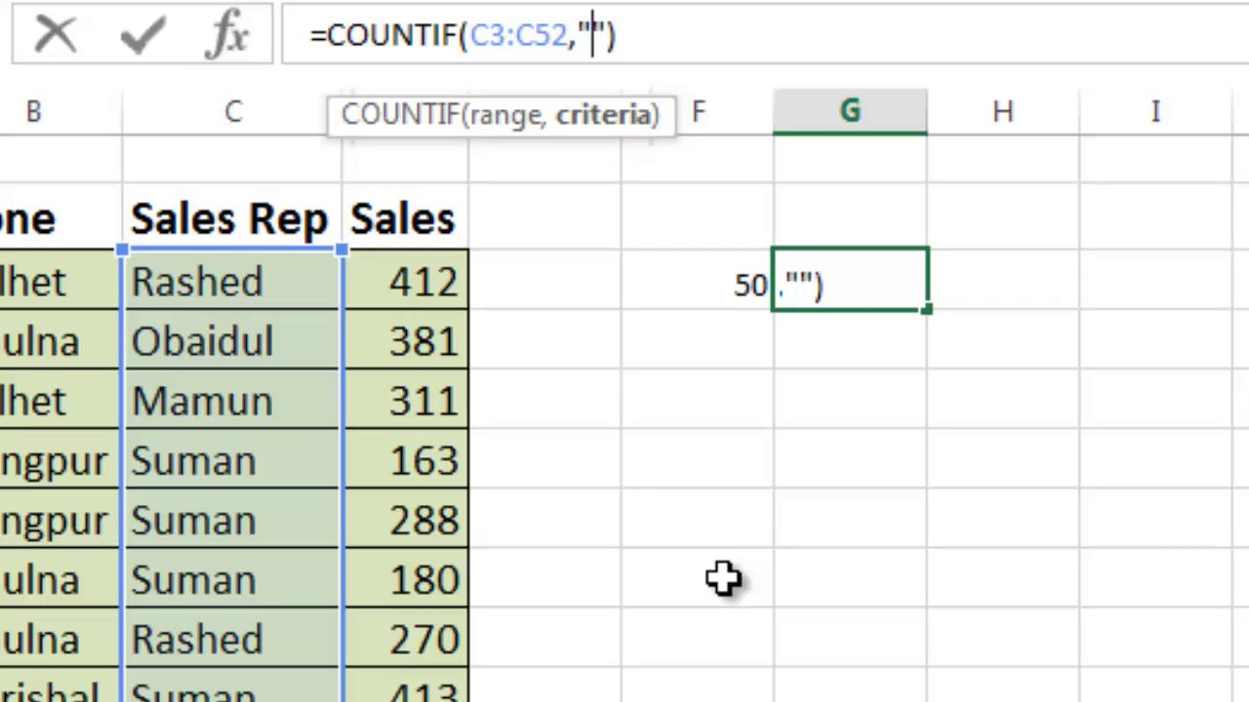
pyautogui.write('Mamun')
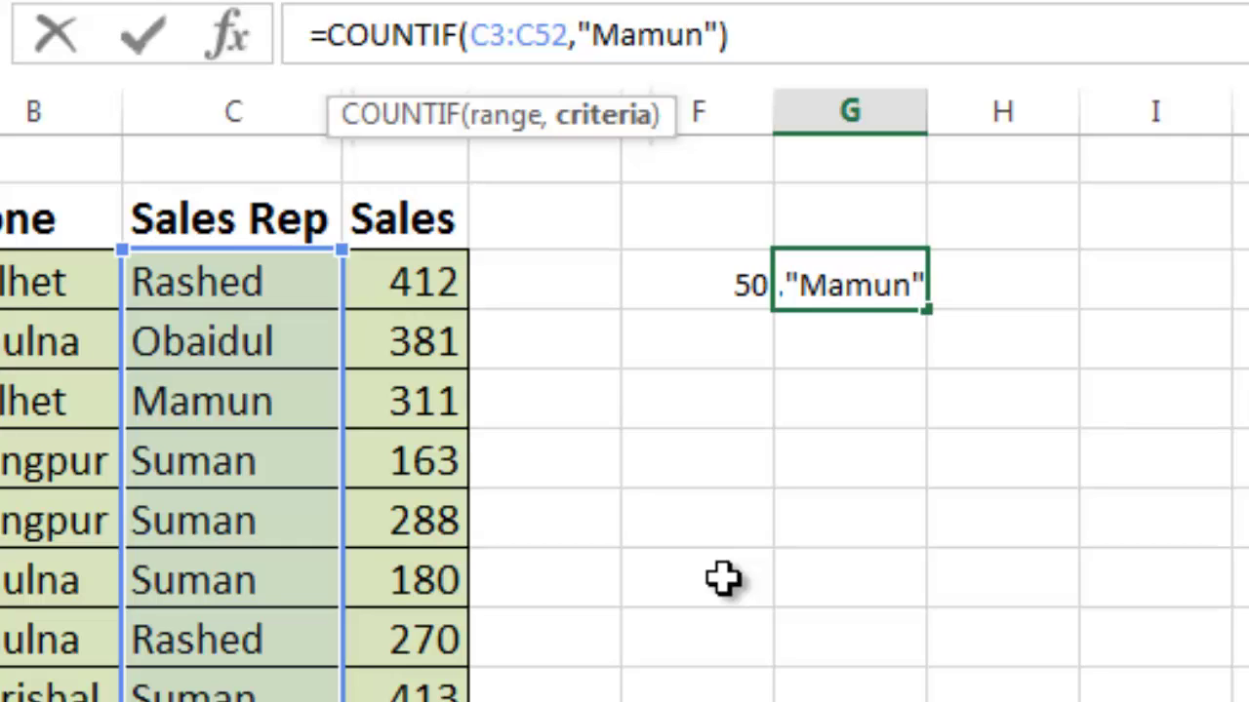
pyautogui.press('Return')
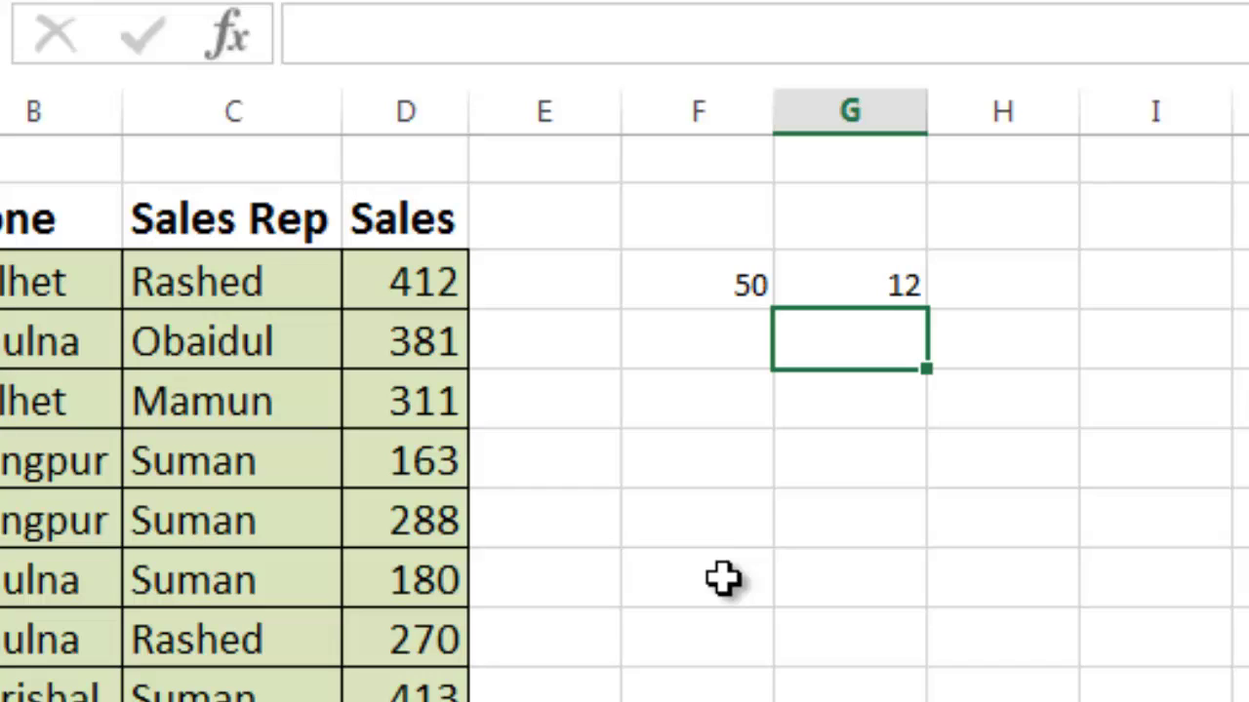
# Step: Review the range and criteria arguments of the COUNTIF formula in G3
pyautogui.press('Up')
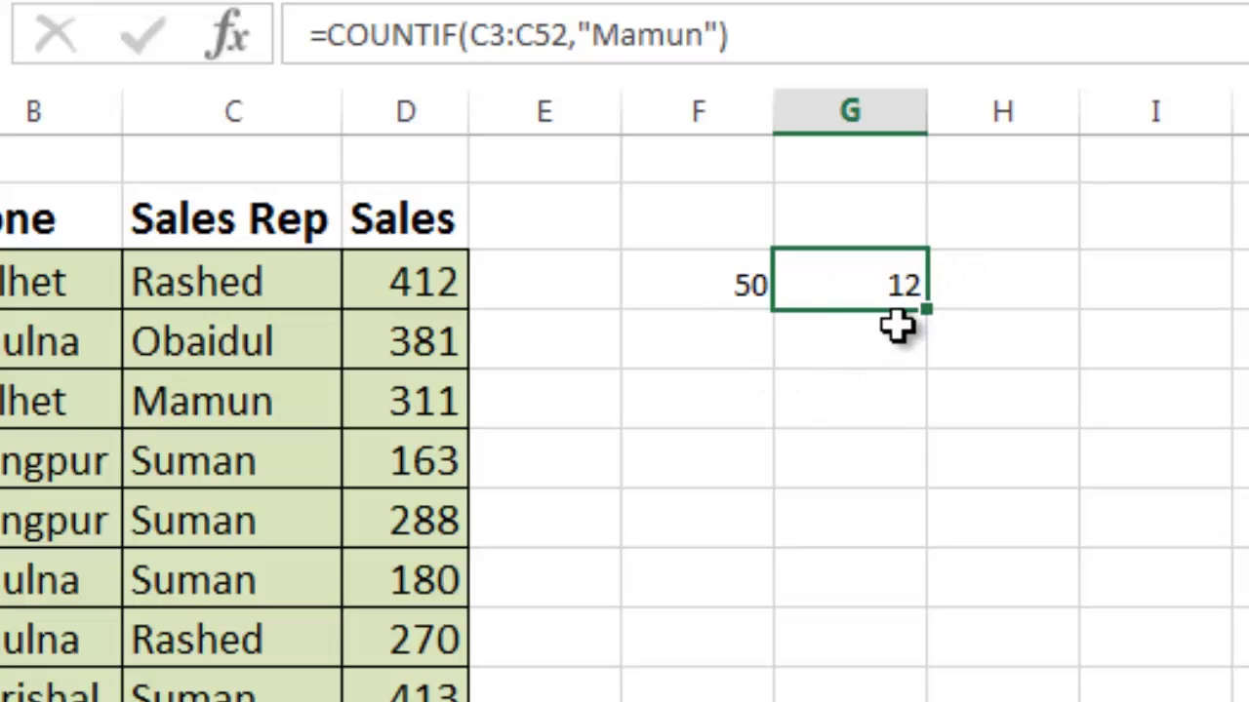
pyautogui.press('F2')
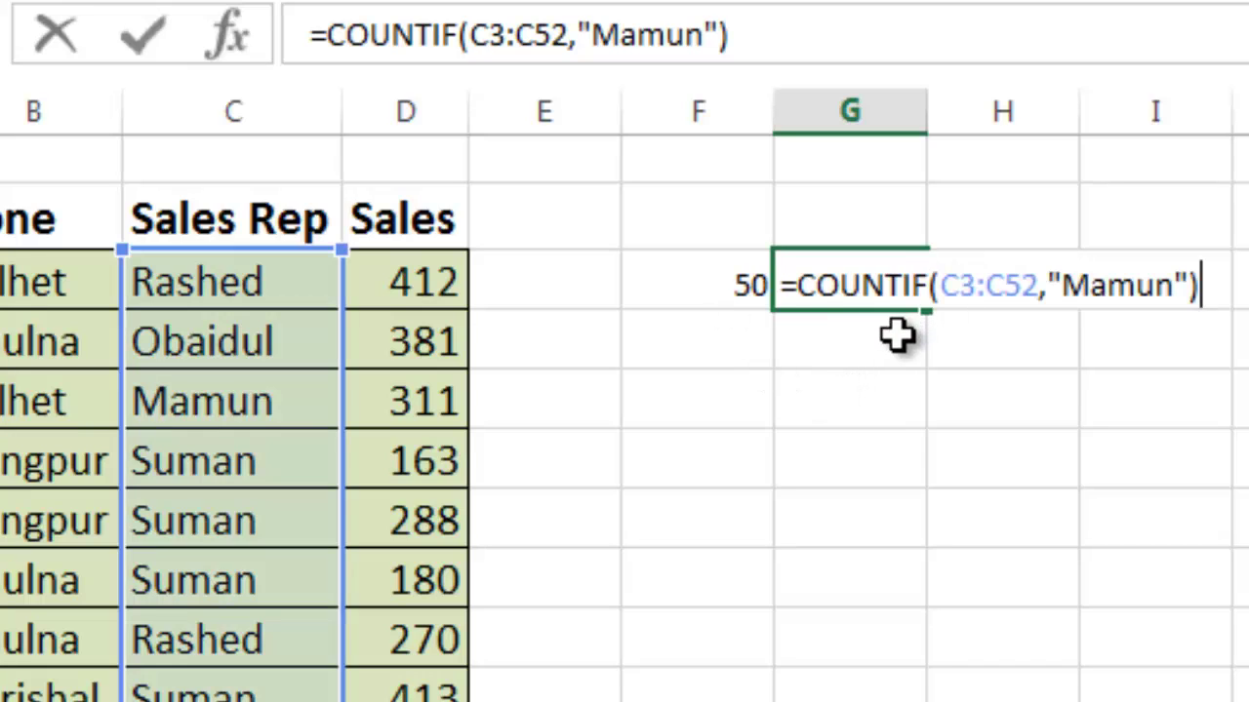
pyautogui.click(1008, 290)
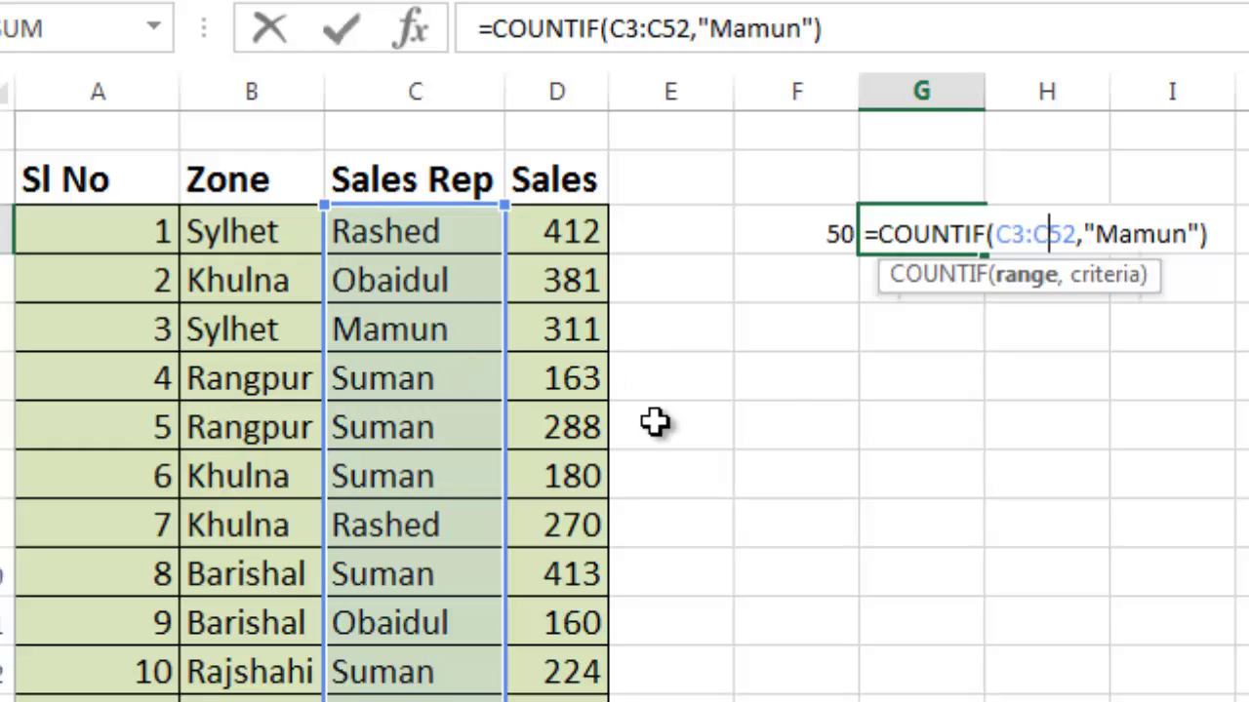
pyautogui.hotkey('ctrl', 'Return')
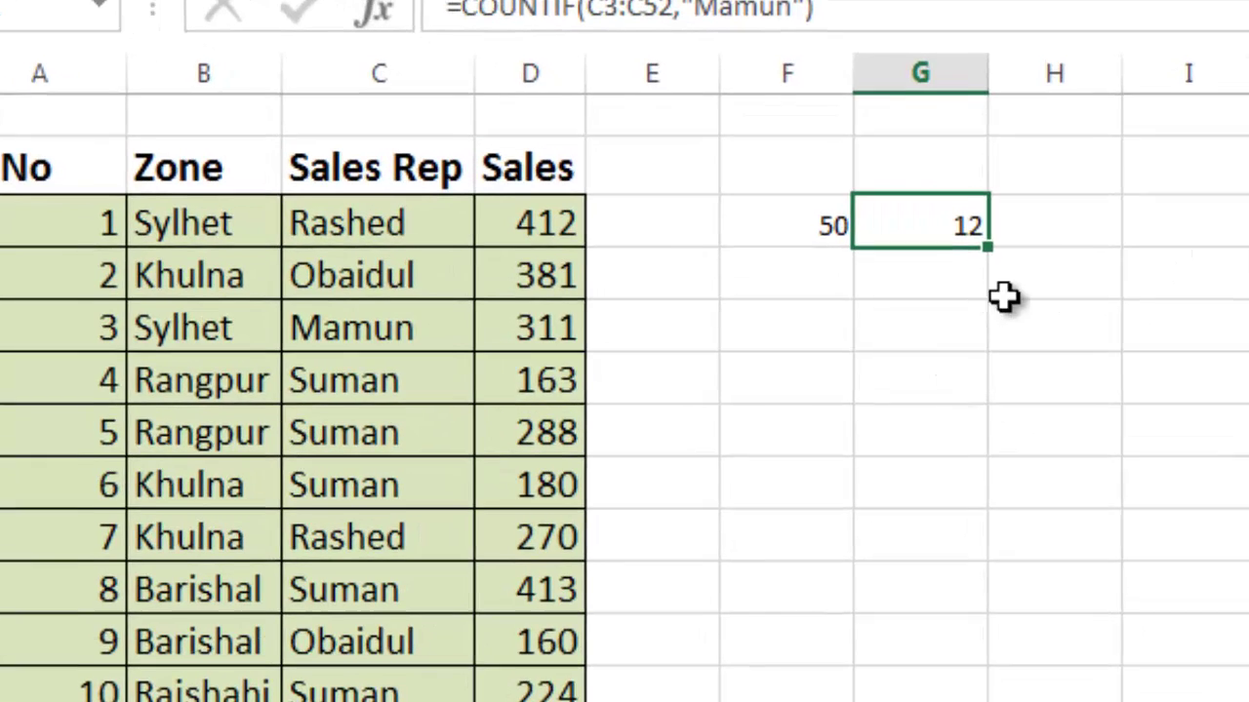
# Step: Start a COUNTIFS formula in H3 with the Zone cells B3:B52 as the first criteria range
pyautogui.click(1091, 223)
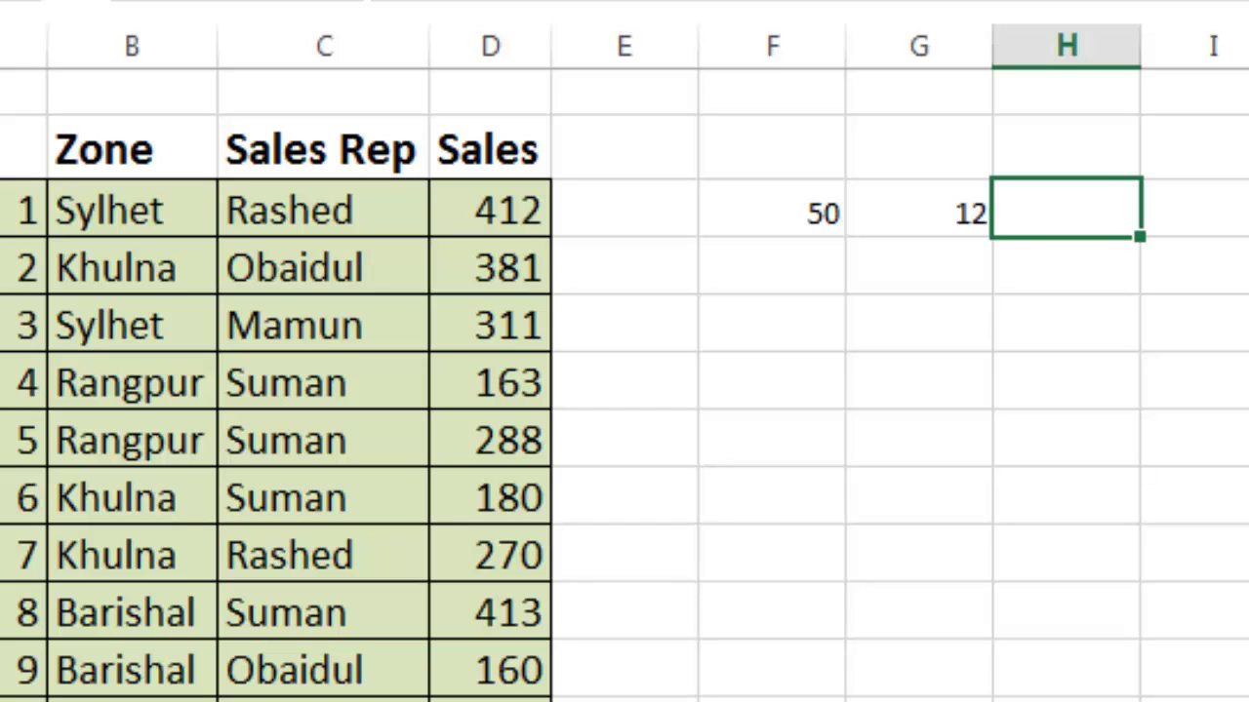
pyautogui.write('=co')
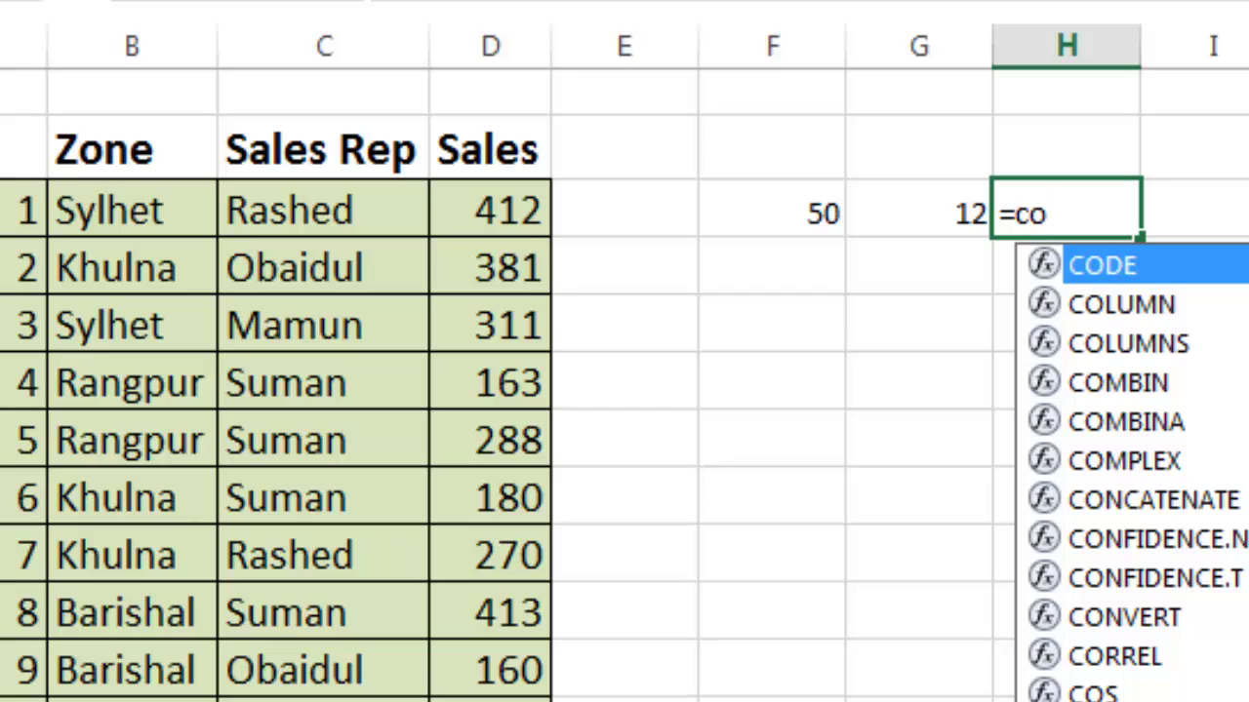
pyautogui.write('unt')
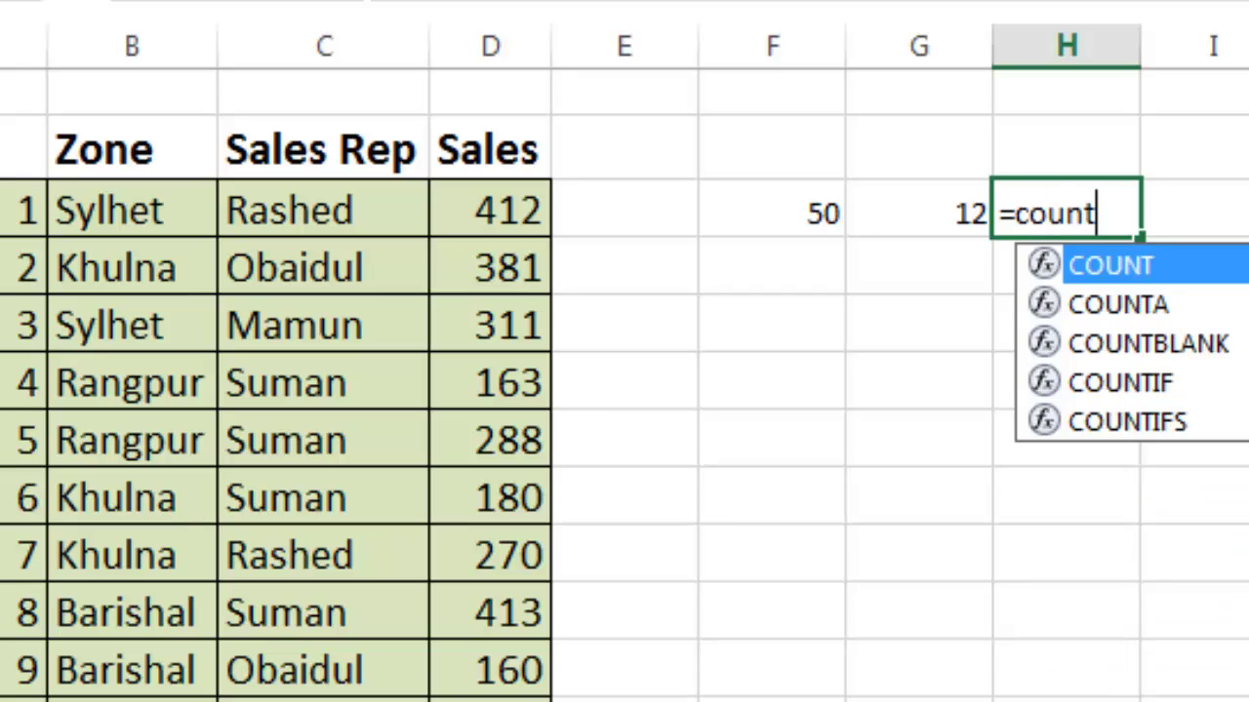
pyautogui.press('Down')
pyautogui.press('Down')
pyautogui.press('Down')
pyautogui.press('Down')
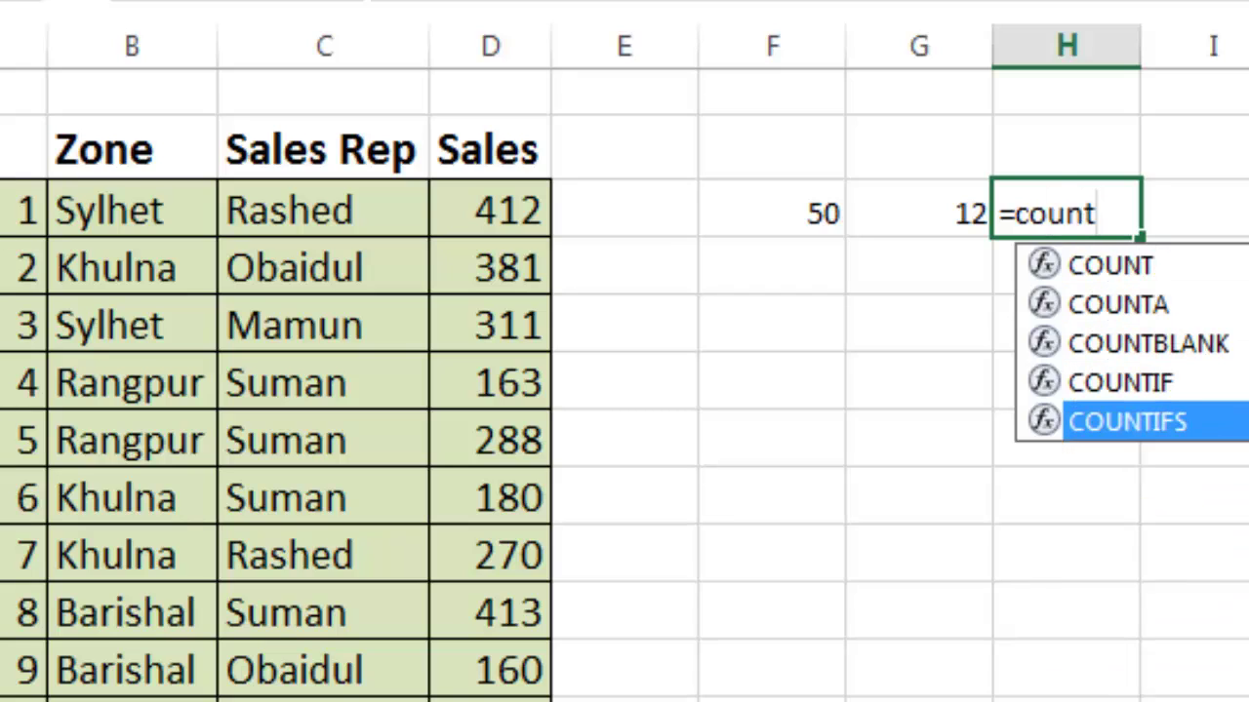
pyautogui.press('Tab')
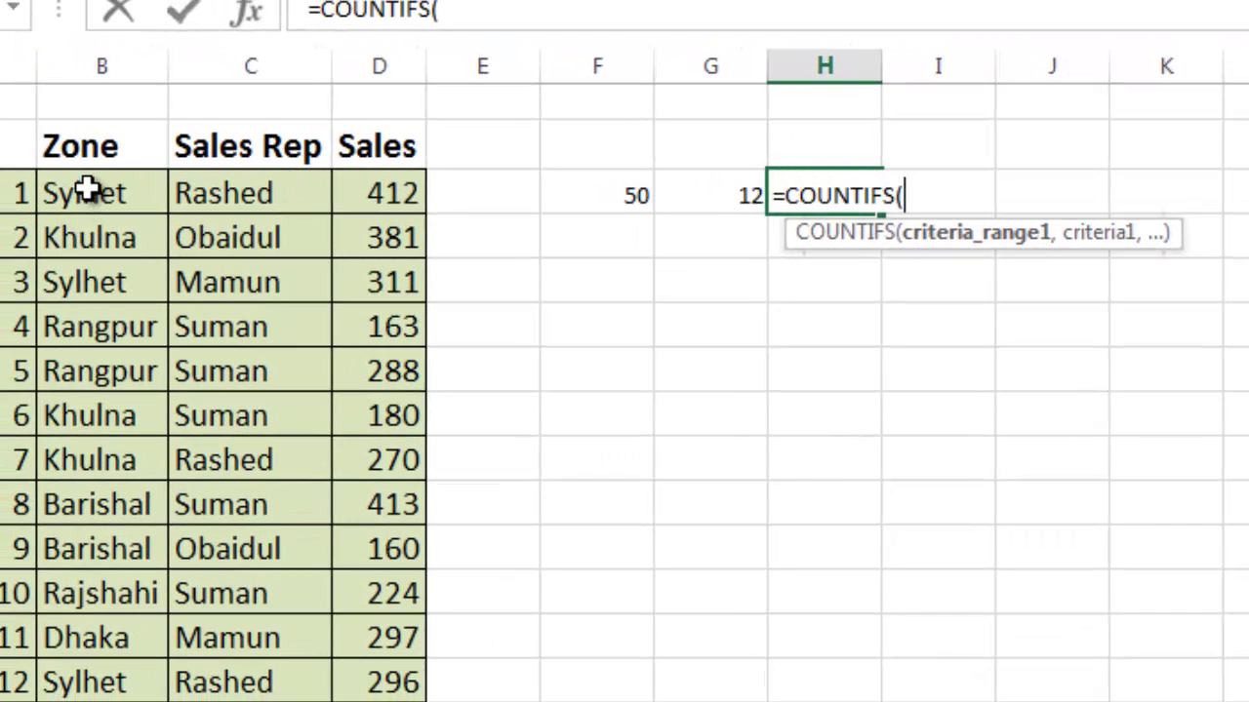
pyautogui.click(88, 189)
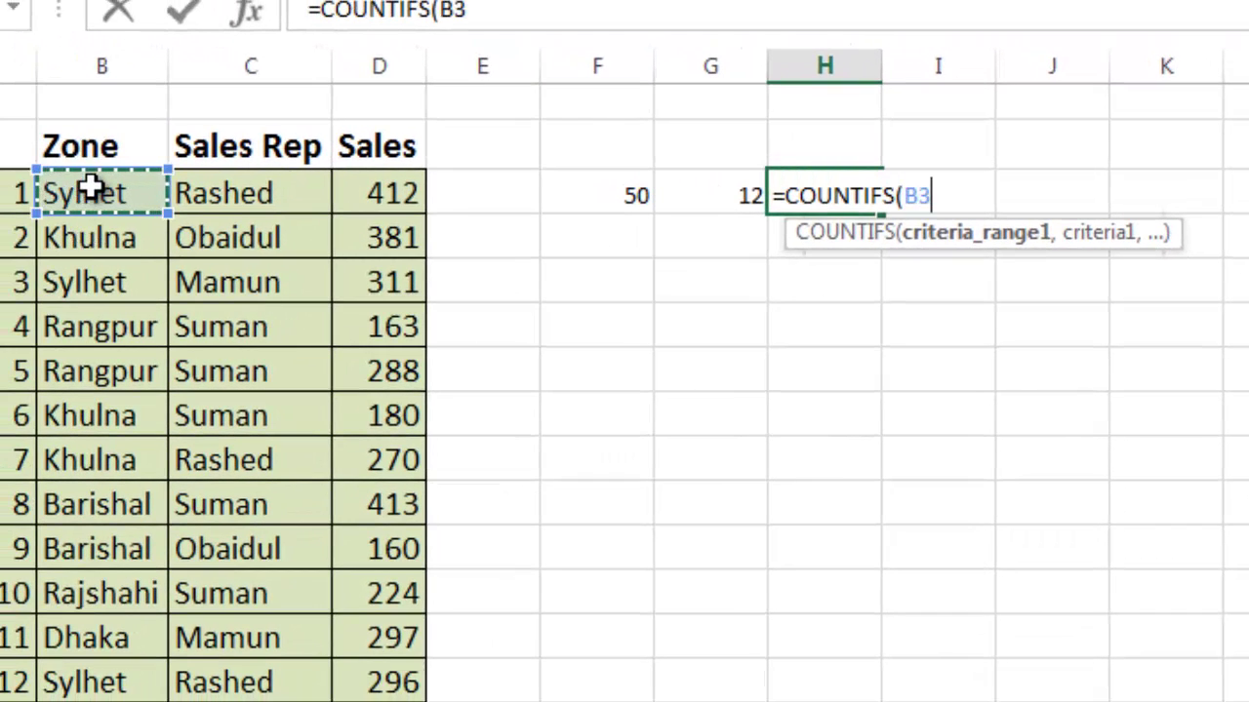
pyautogui.hotkey('ctrl', 'shift', 'Down')
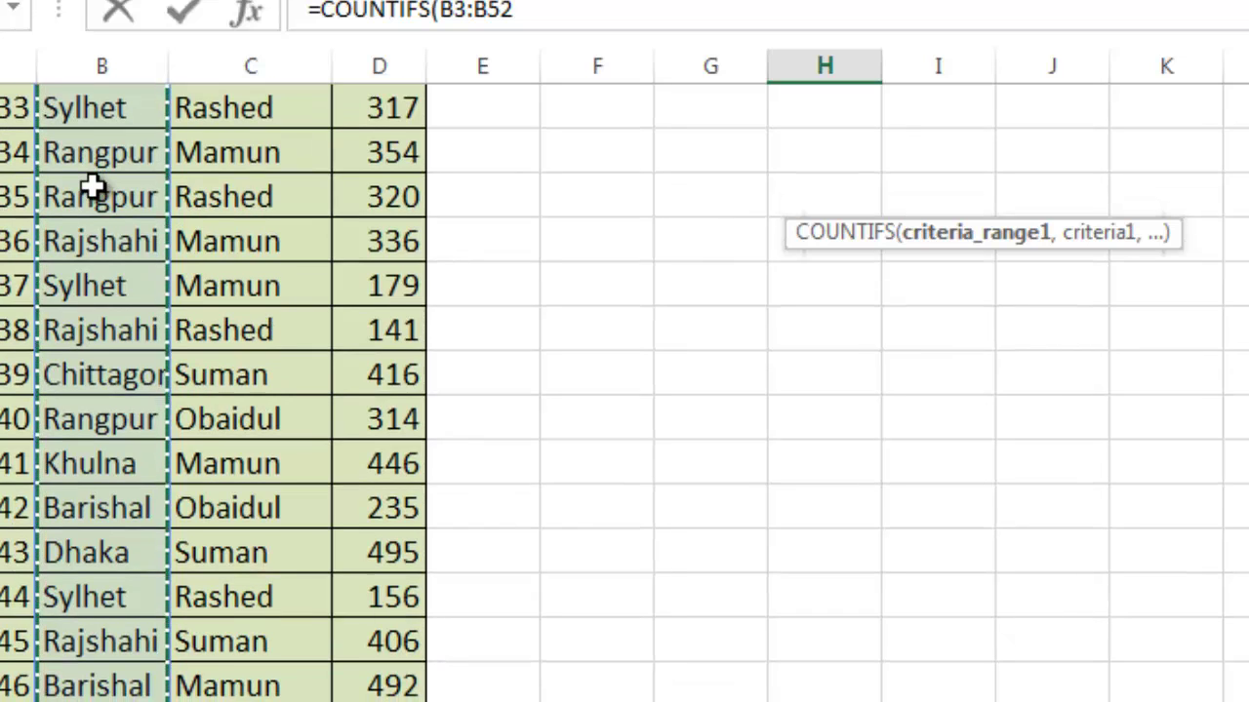
pyautogui.write(',')
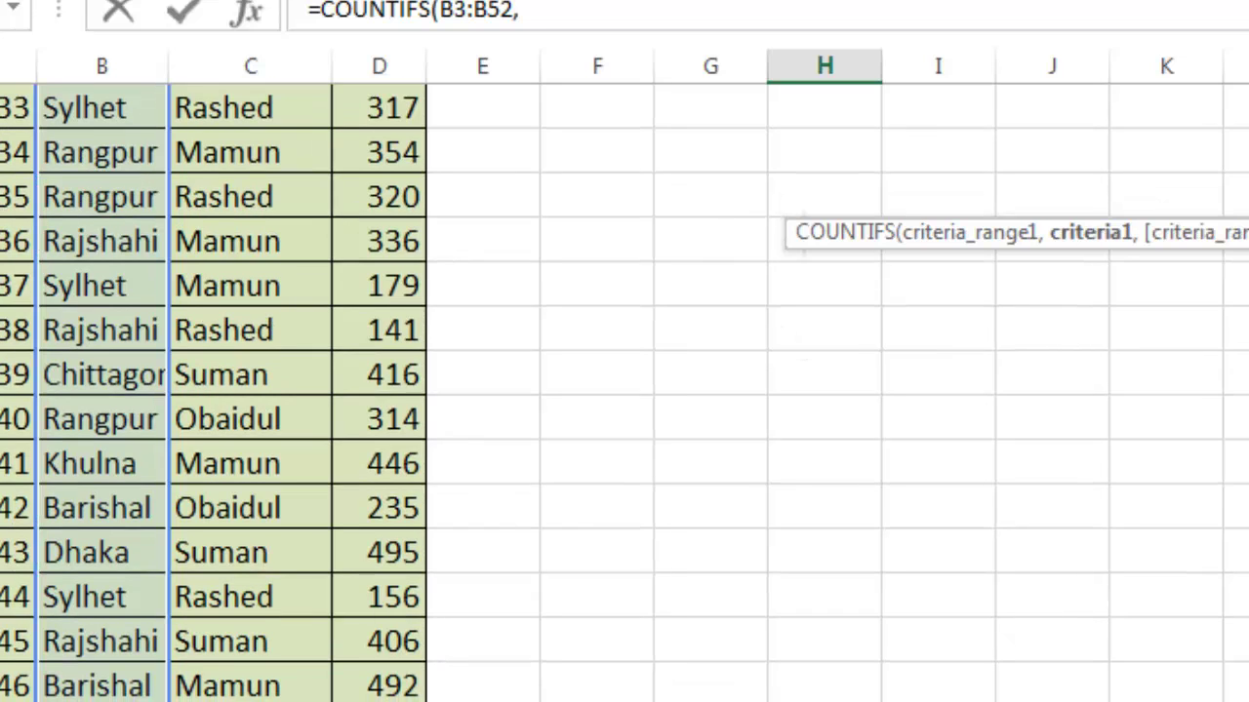
pyautogui.scroll(11, 582, 552)
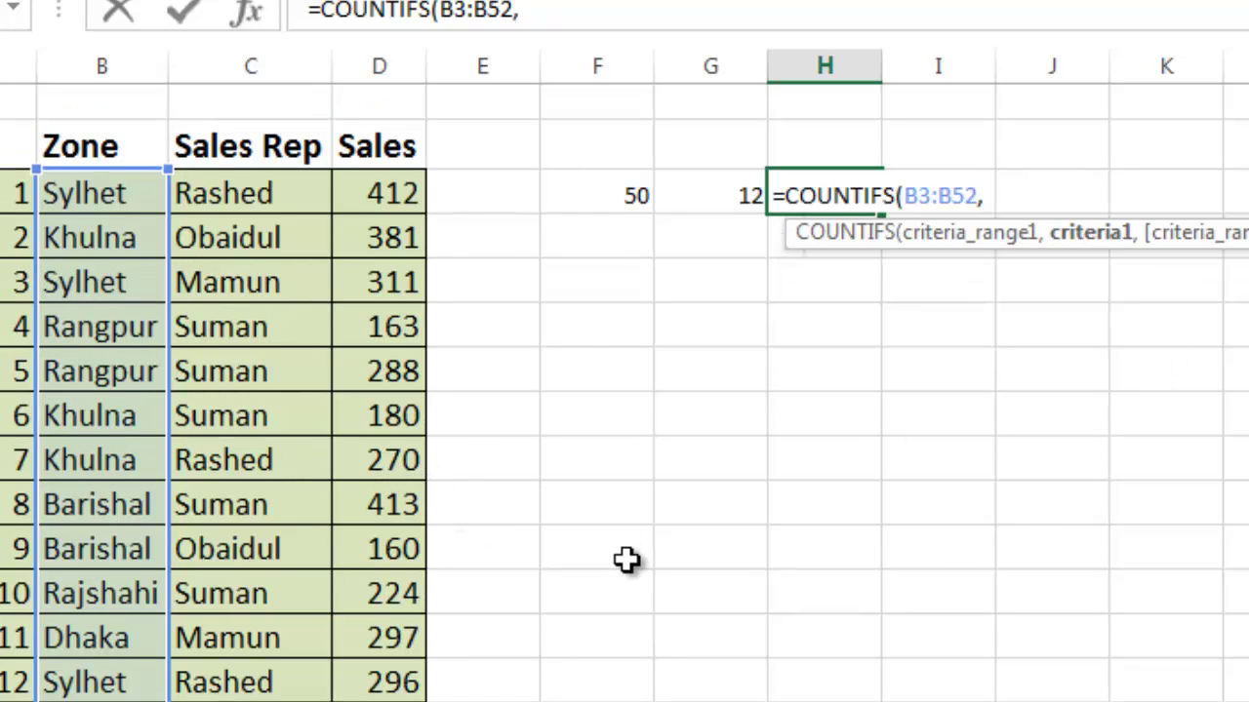
# Step: Add "Khulna" in quotation marks as the first criterion of the H3 COUNTIFS formula
pyautogui.write('"')
pyautogui.write('Khul')
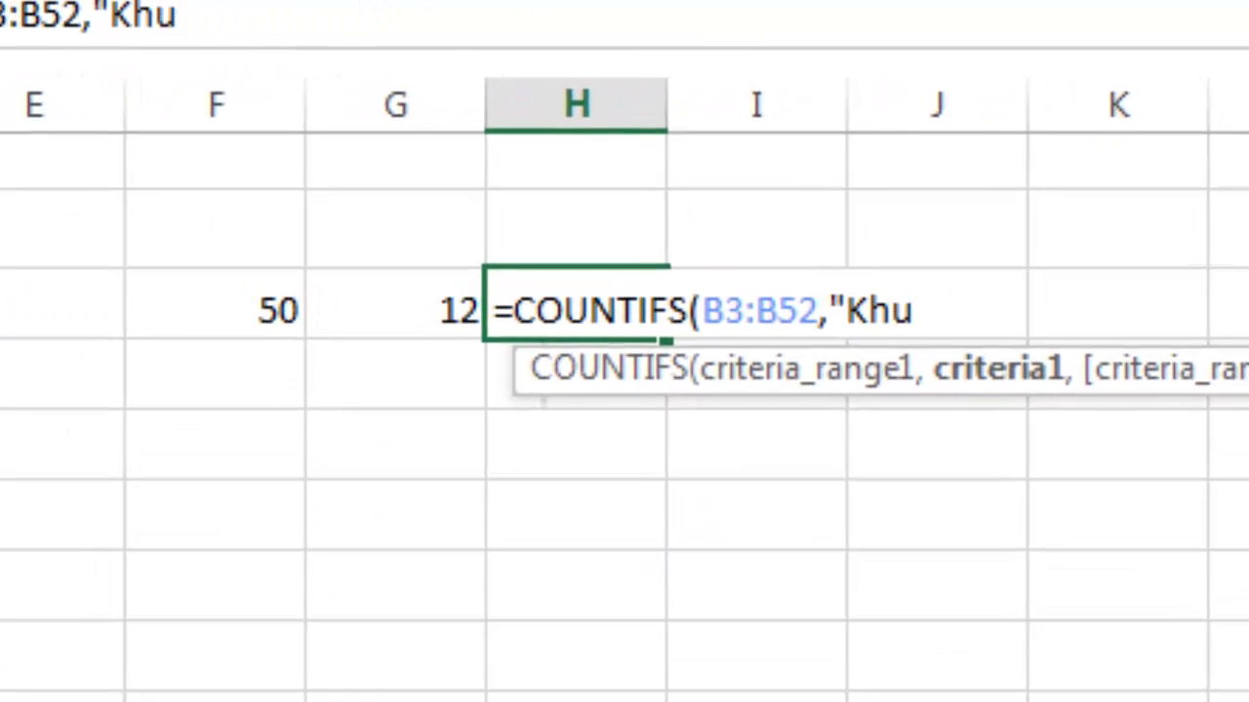
pyautogui.write('na')
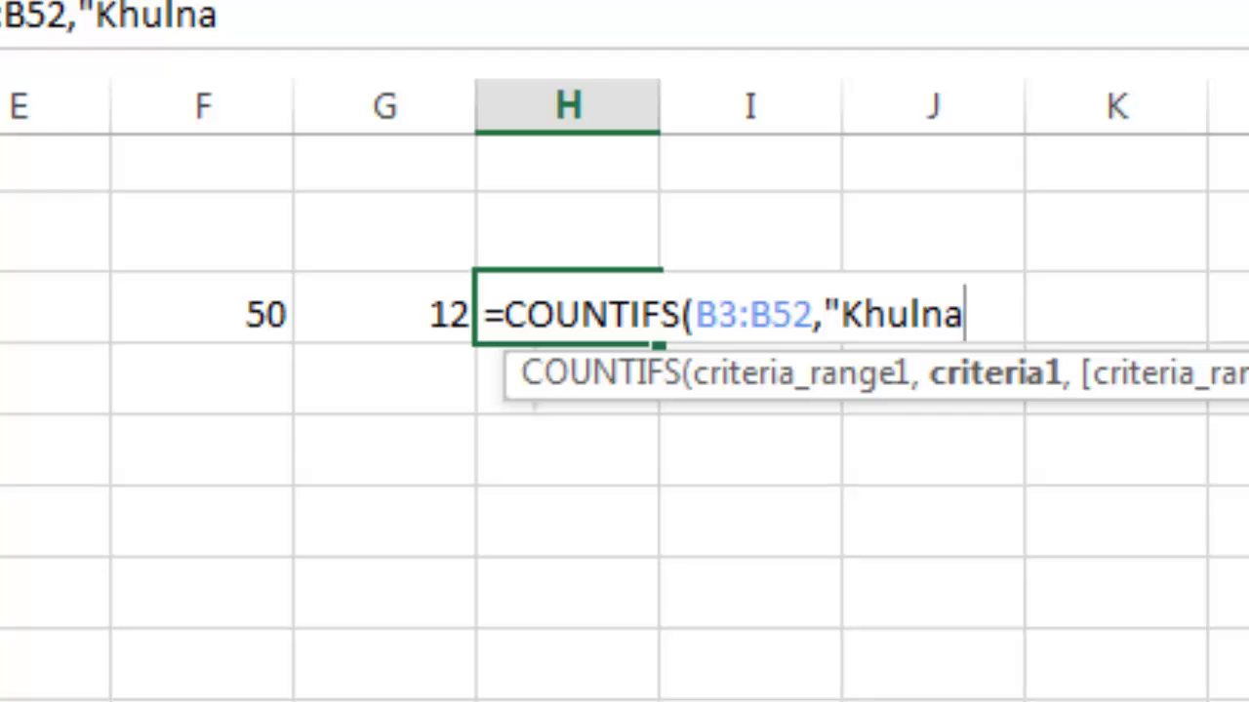
pyautogui.write('",')
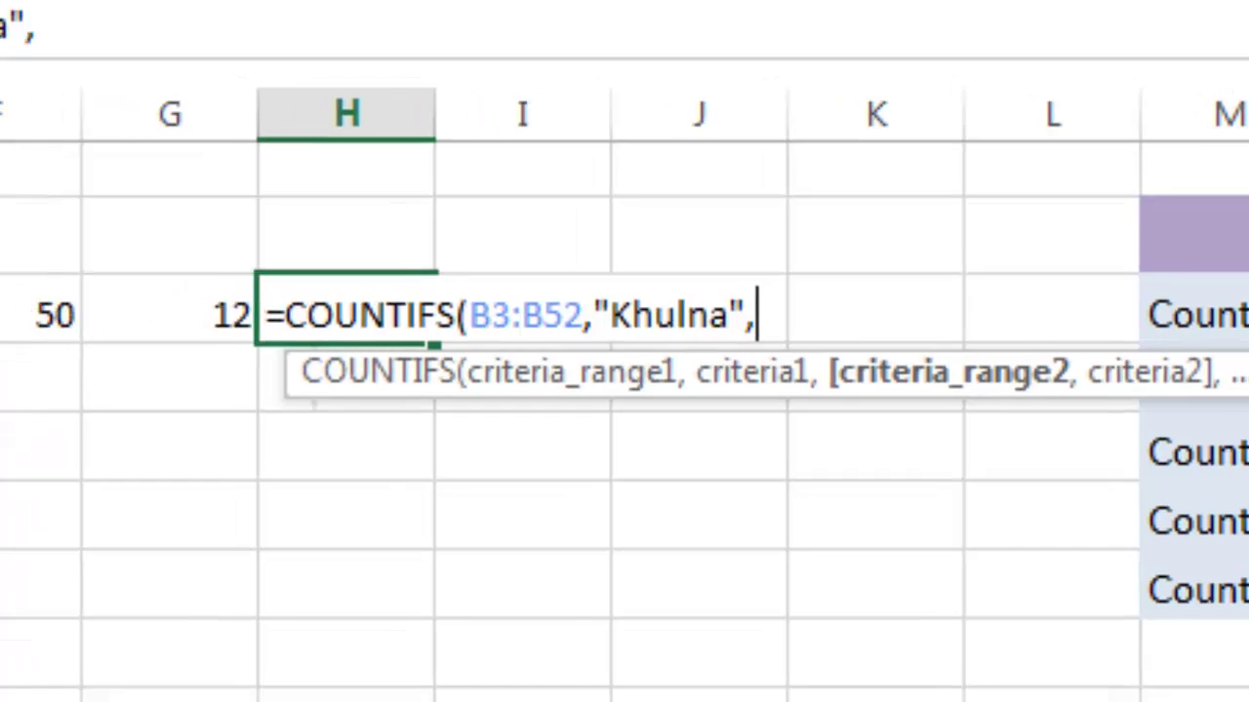
# Step: Complete the H3 COUNTIFS formula with C3:C52 as the second criteria range and the sales rep's name from C6 in quotation marks as its criterion
pyautogui.click(167, 153)
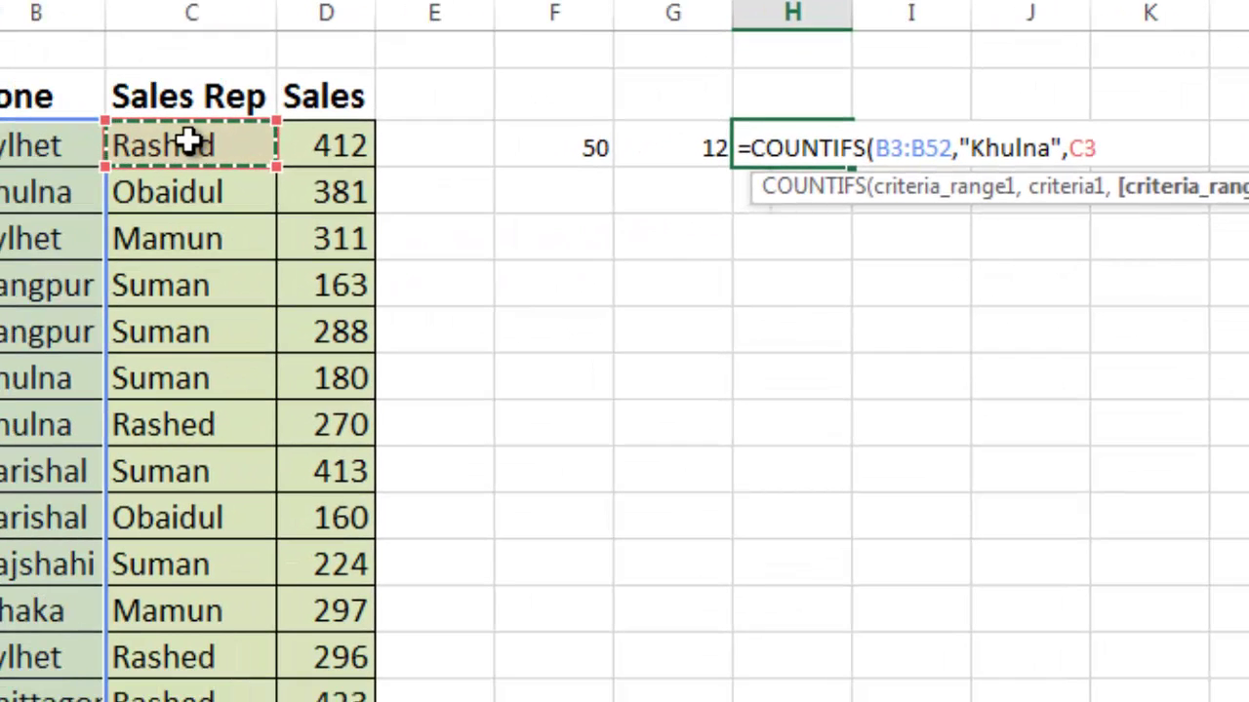
pyautogui.hotkey('ctrl', 'shift', 'Down')
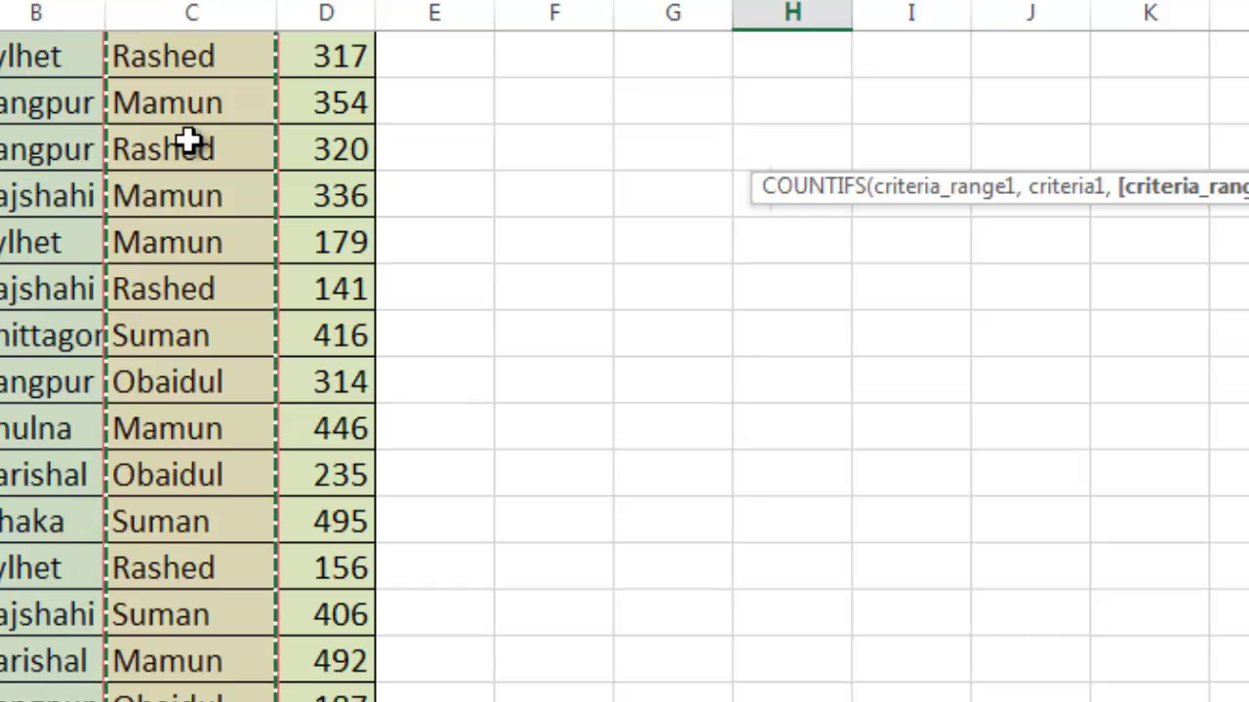
pyautogui.write(',')
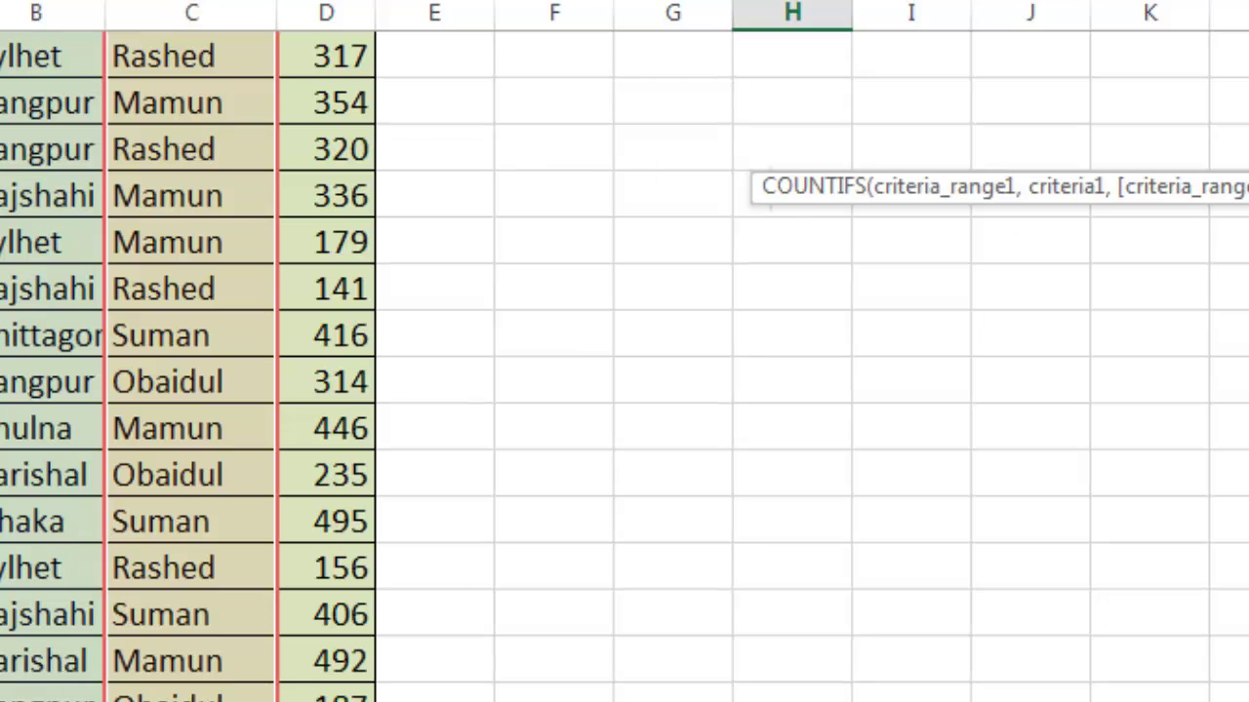
pyautogui.scroll(12, 625, 367)
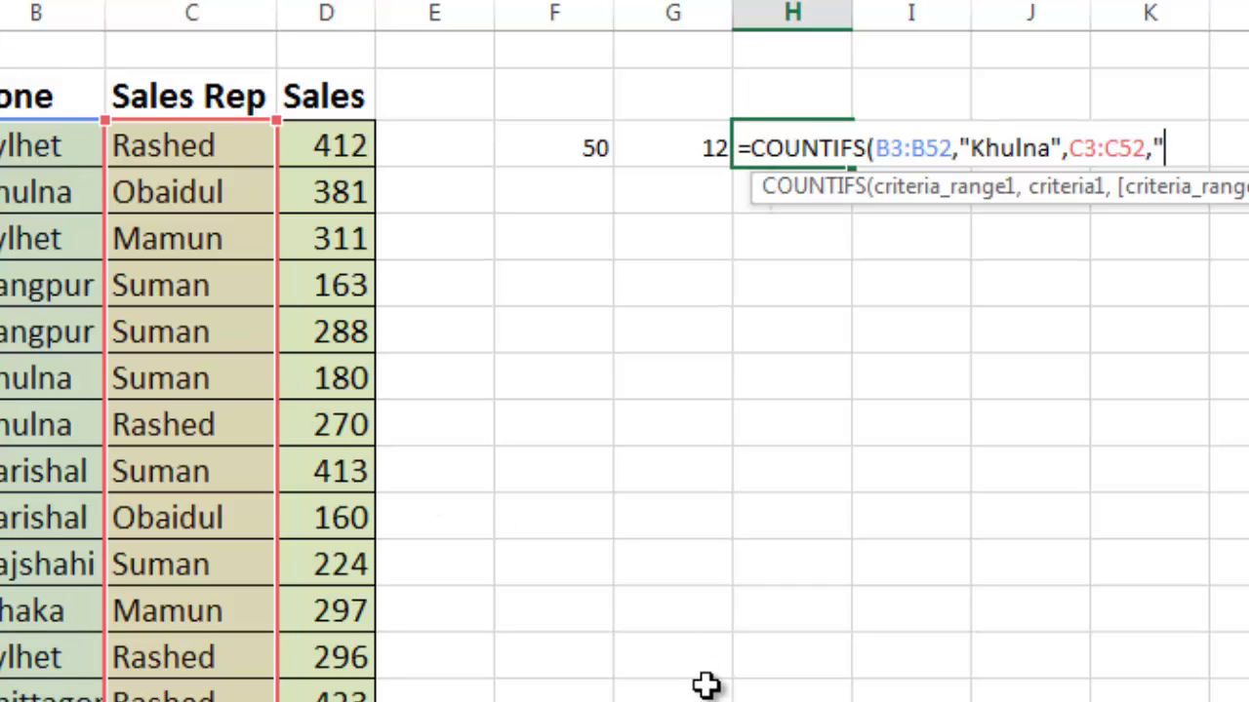
pyautogui.write('um')
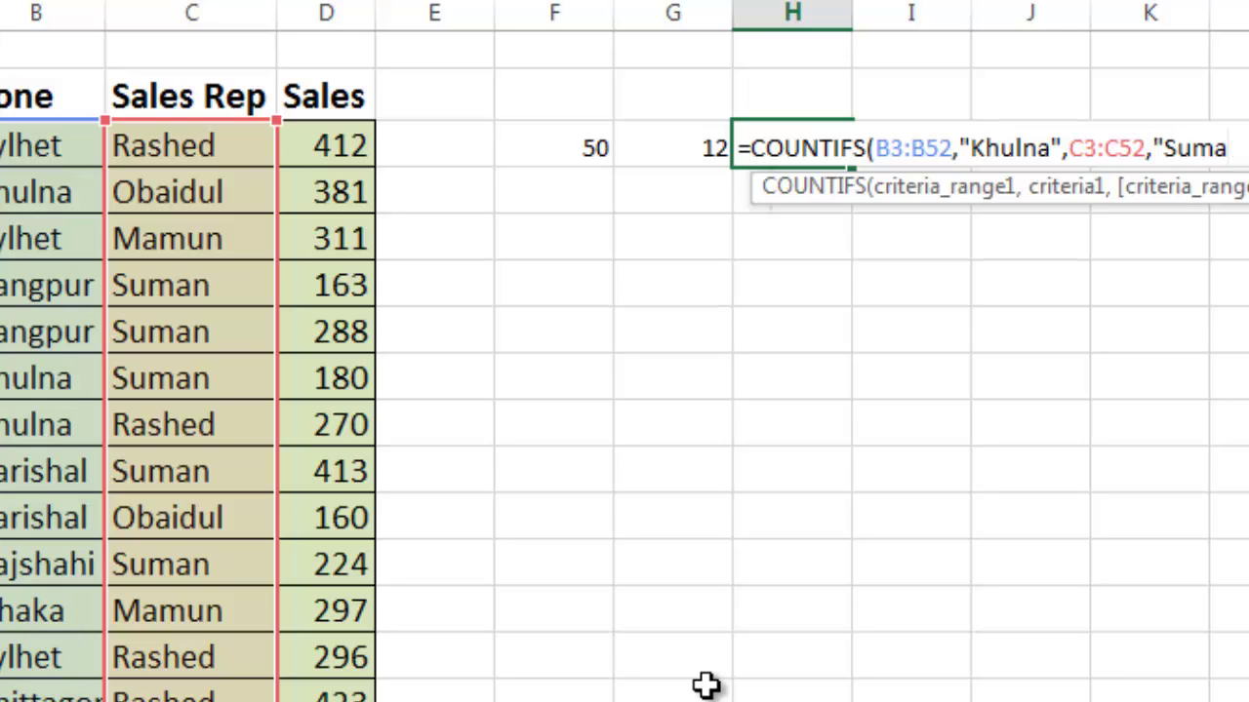
pyautogui.write('an')
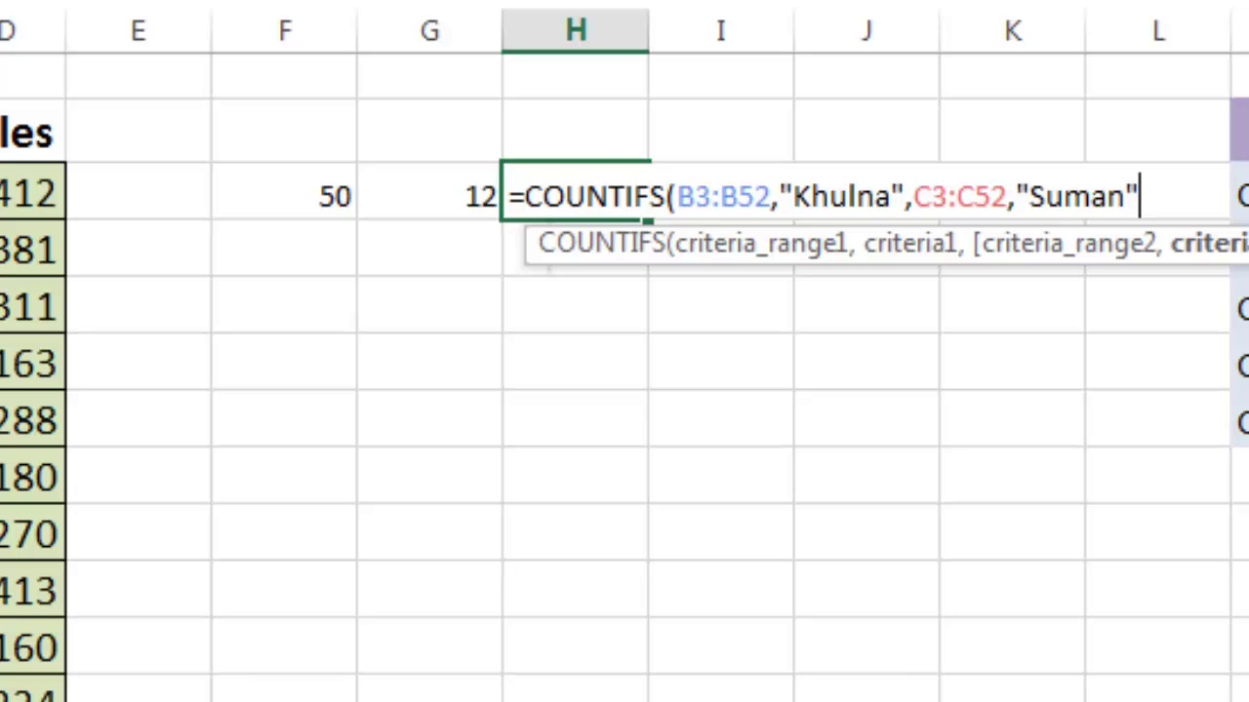
pyautogui.write(',')
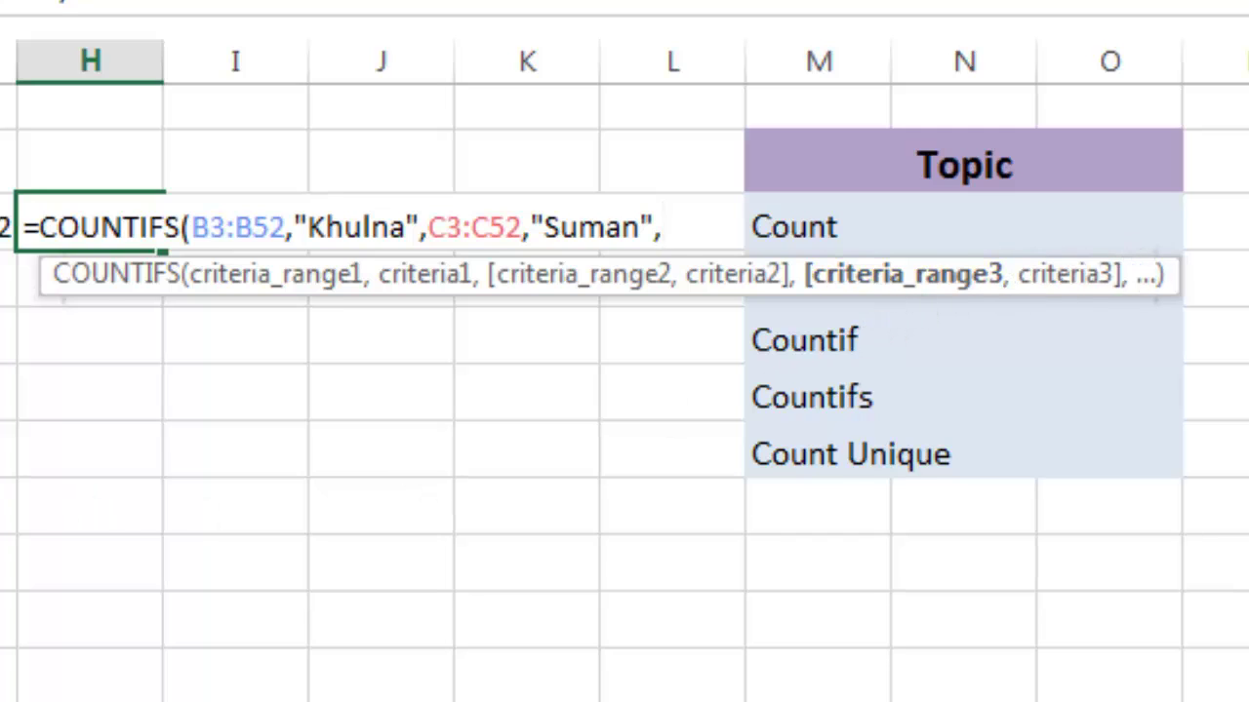
pyautogui.press('BackSpace')
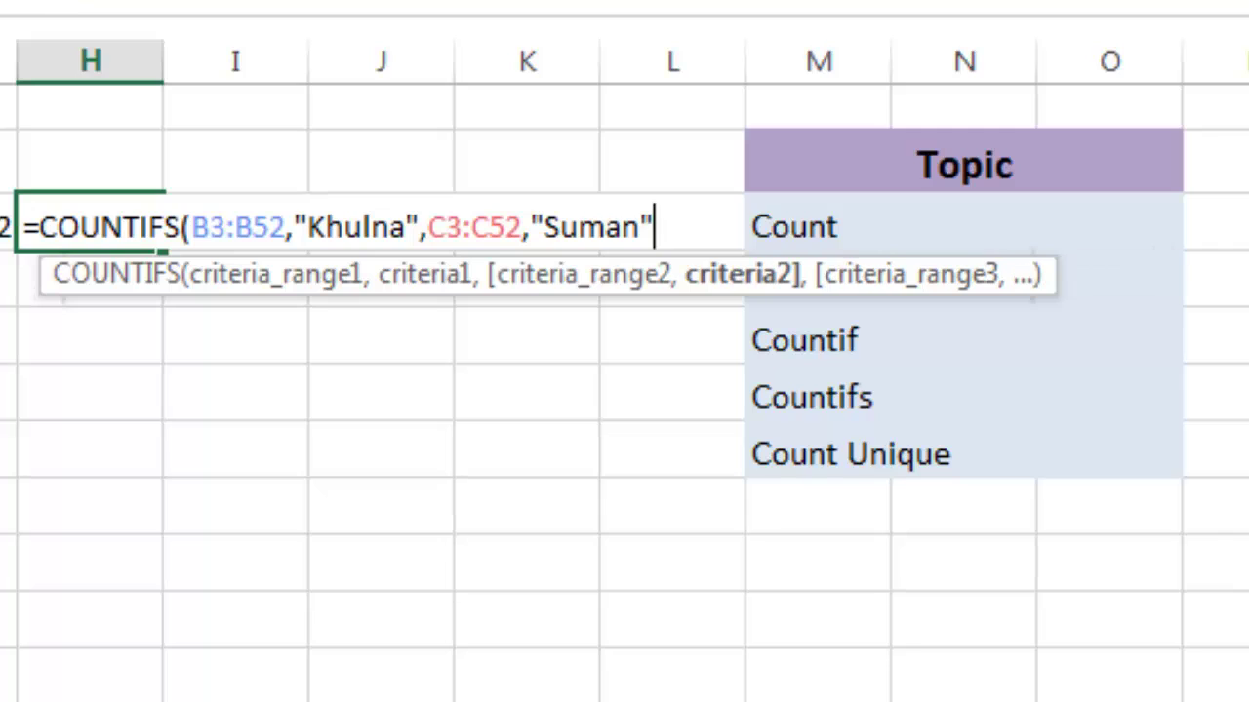
pyautogui.write(')')
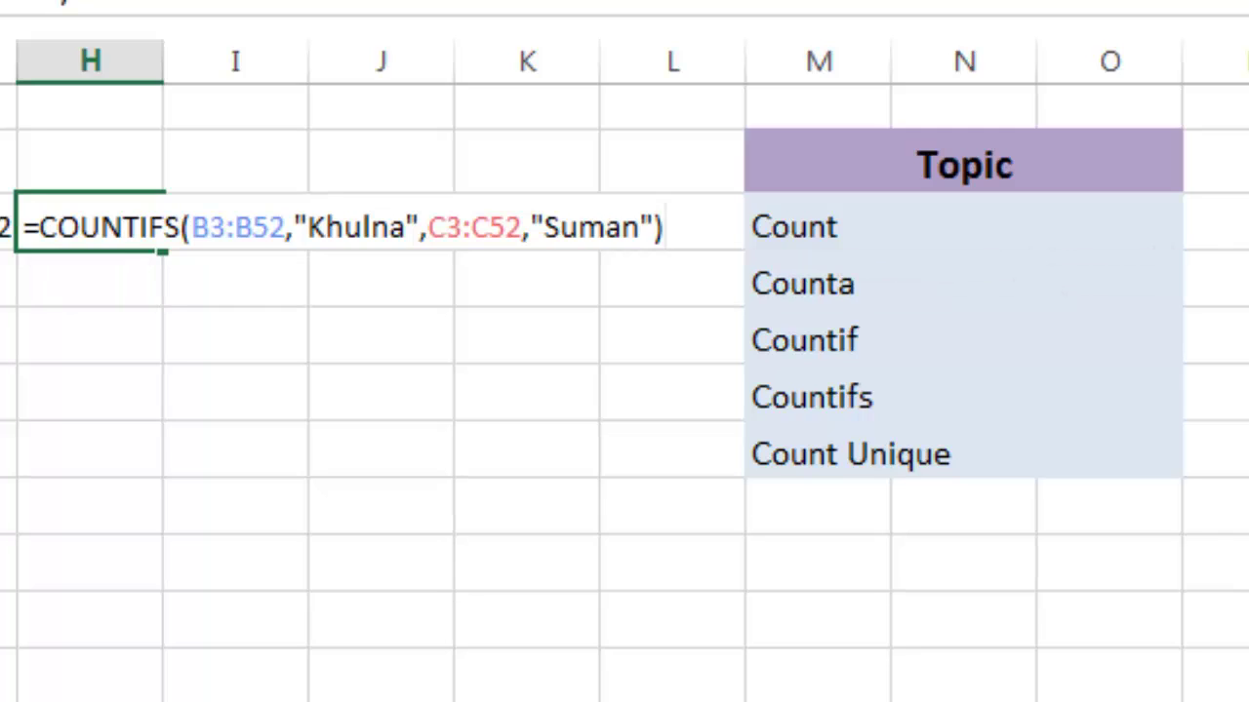
pyautogui.press('Return')
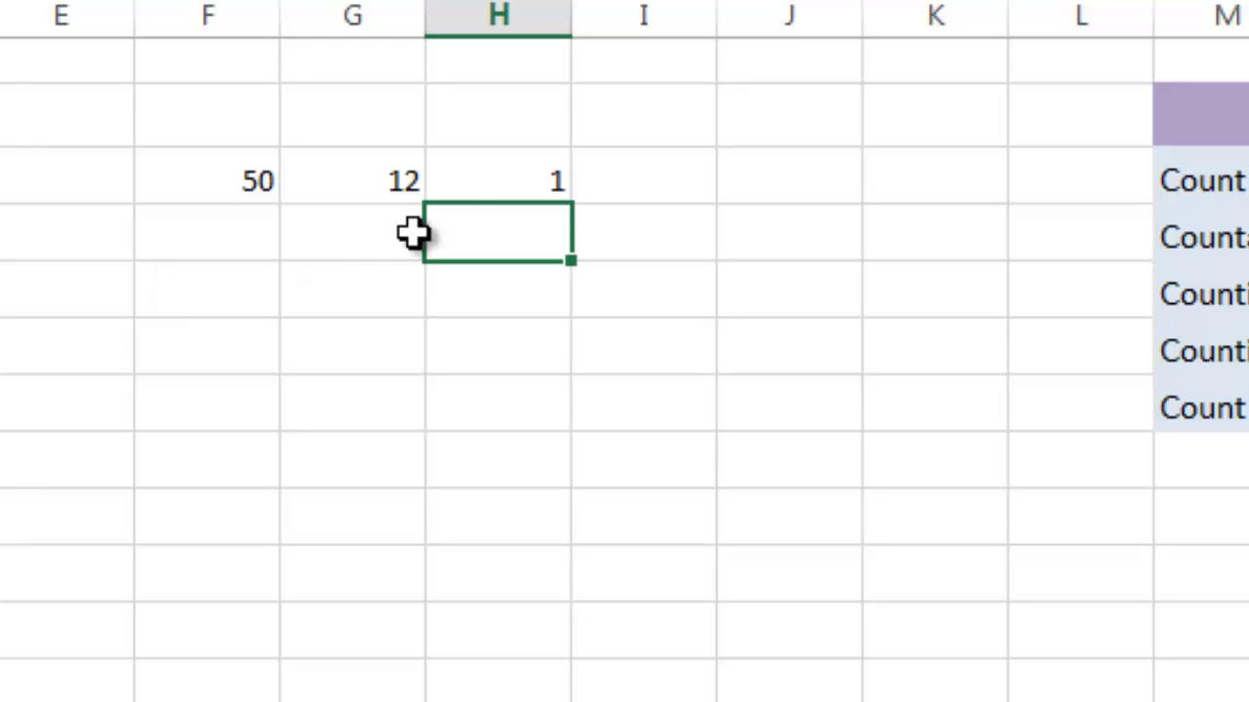
# Step: Replace the zone criterion in the H3 COUNTIFS formula with "Dhaka", keeping both ranges and the sales rep criterion
pyautogui.click(485, 178)
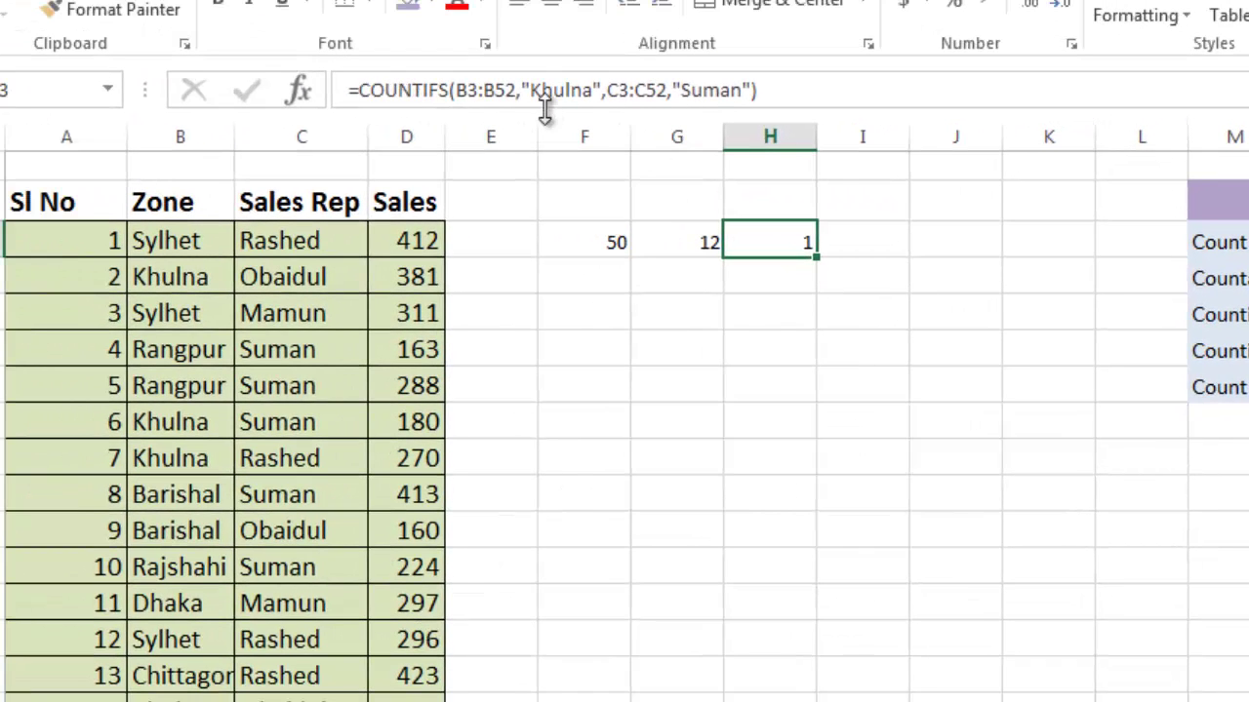
pyautogui.click(594, 93)
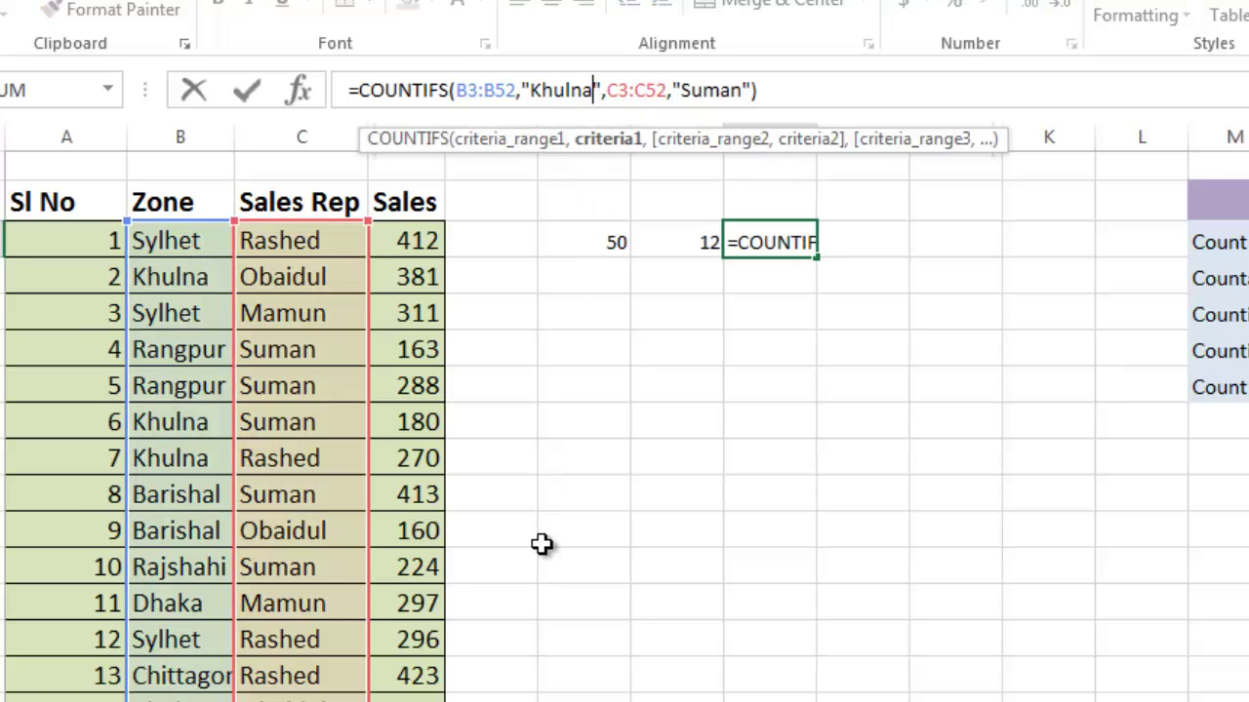
pyautogui.press('BackSpace')
pyautogui.press('BackSpace')
pyautogui.press('BackSpace')
pyautogui.press('BackSpace')
pyautogui.press('BackSpace')
pyautogui.press('BackSpace')
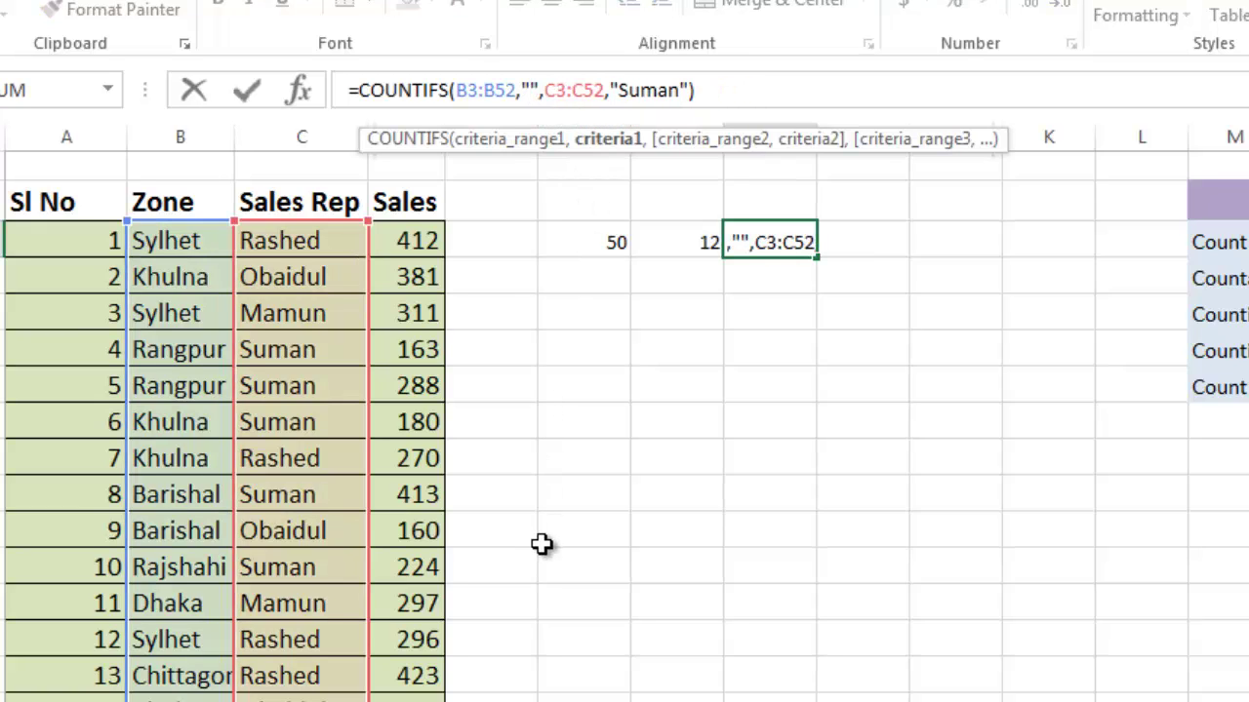
pyautogui.write('Dhak')
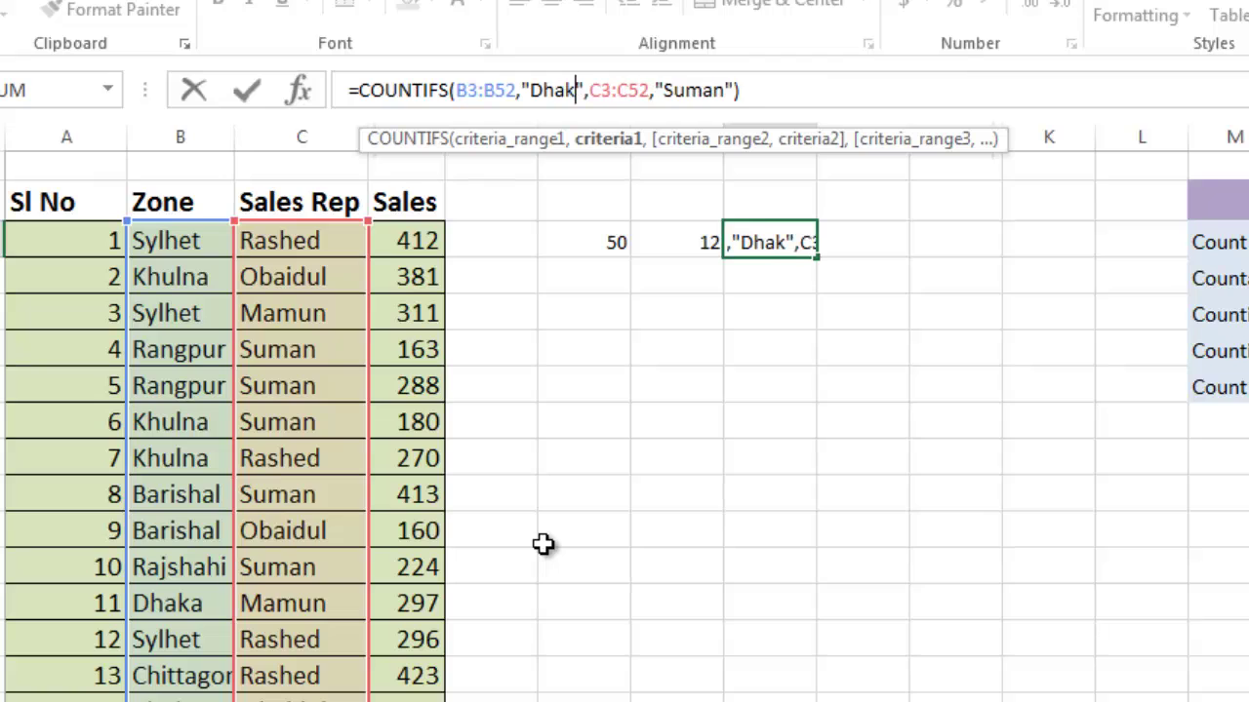
pyautogui.write('a')
pyautogui.press('Return')
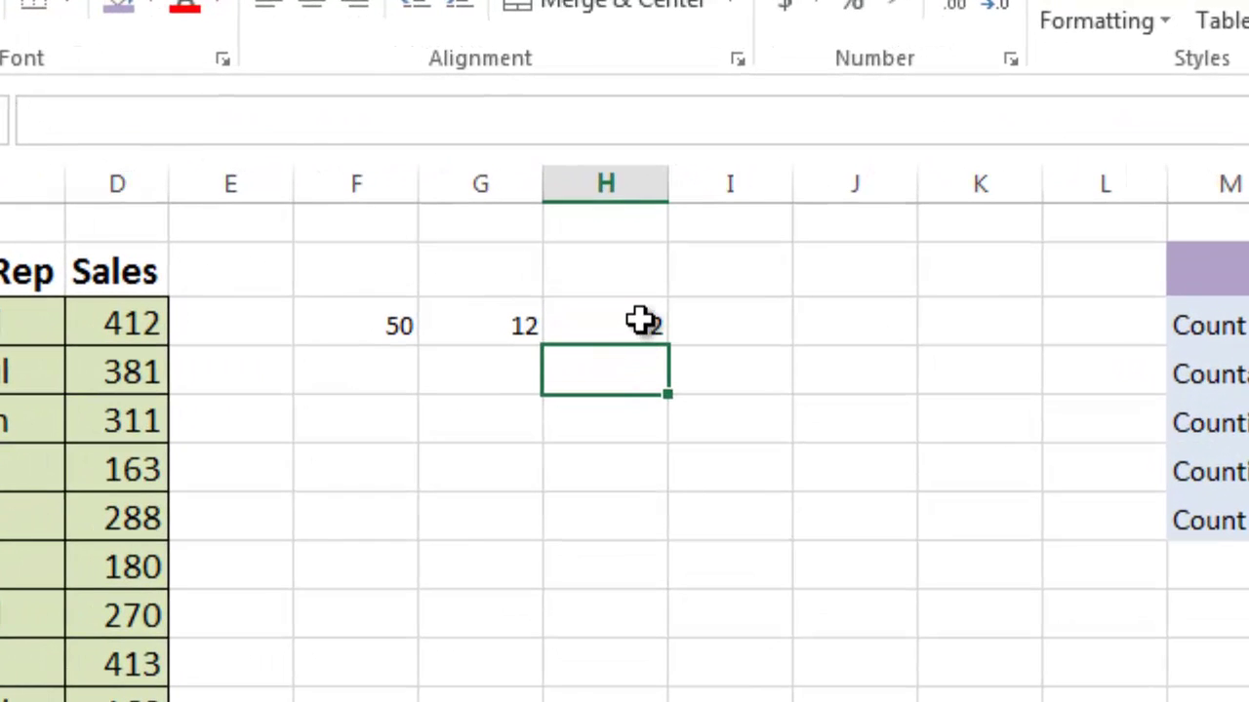
# Step: Replace the sales rep criterion in the H3 COUNTIFS formula with the name from C3, keeping "Dhaka" as the zone
pyautogui.click(796, 240)
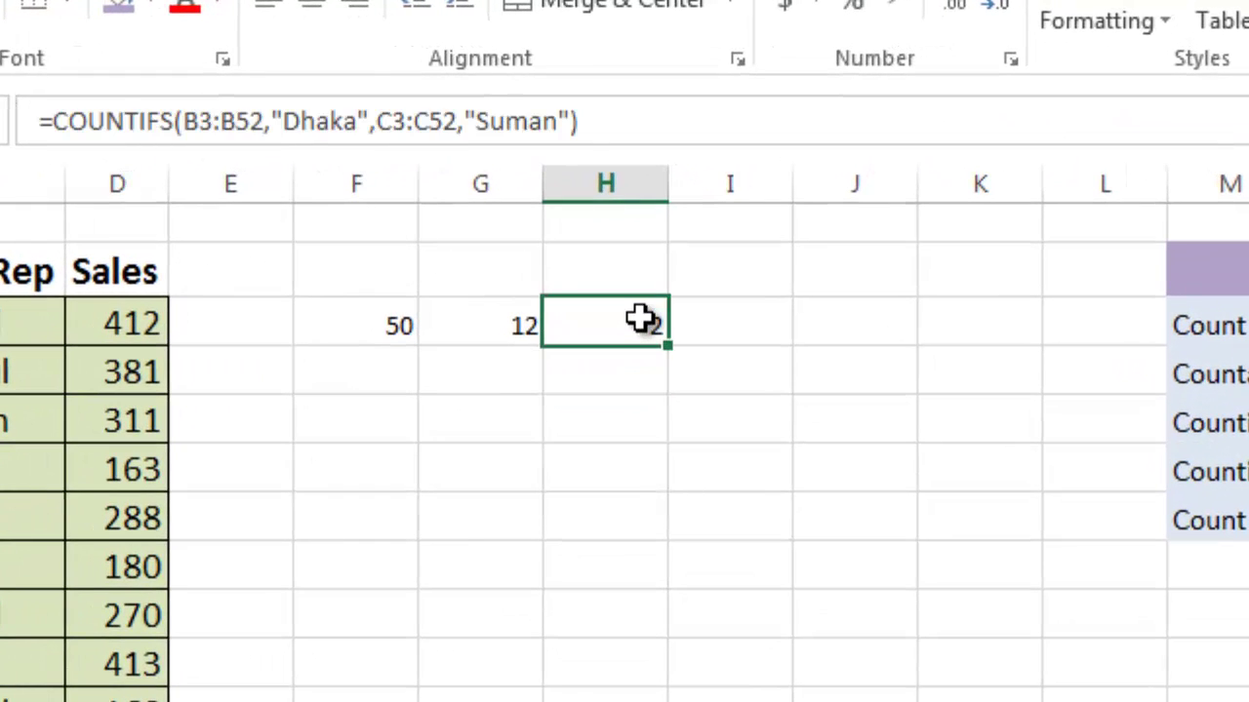
pyautogui.click(559, 123)
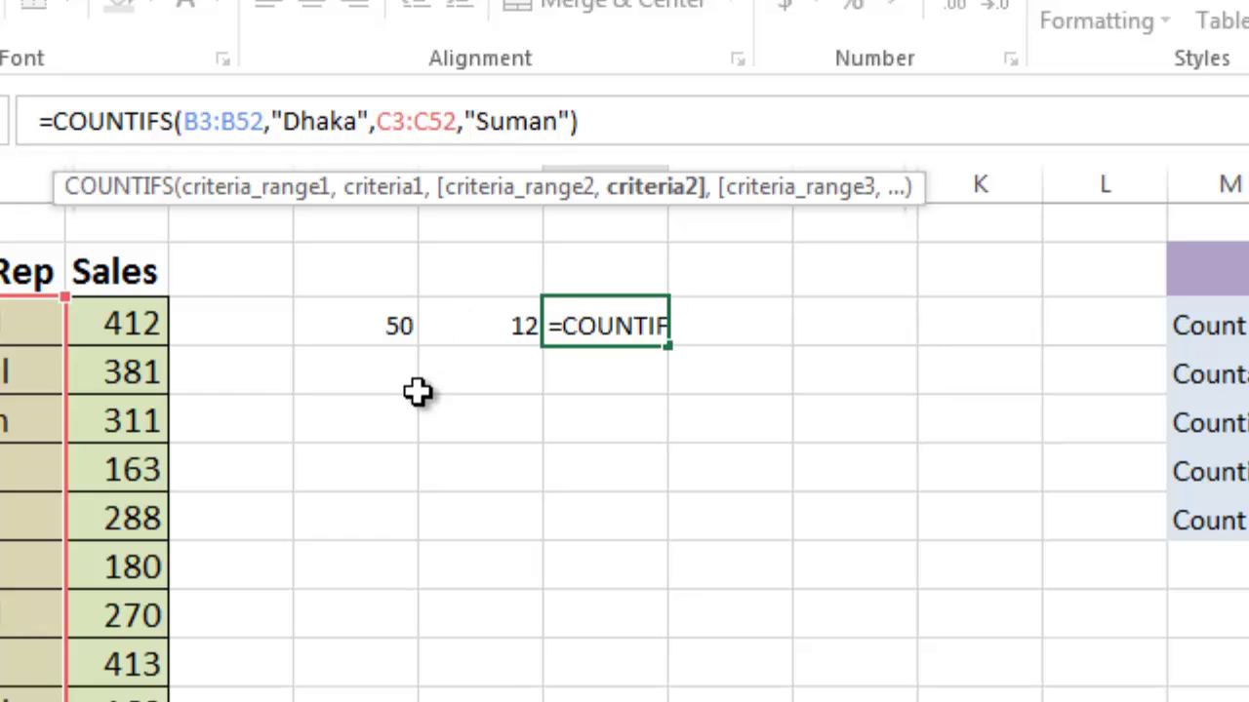
pyautogui.press('BackSpace')
pyautogui.press('BackSpace')
pyautogui.press('BackSpace')
pyautogui.press('BackSpace')
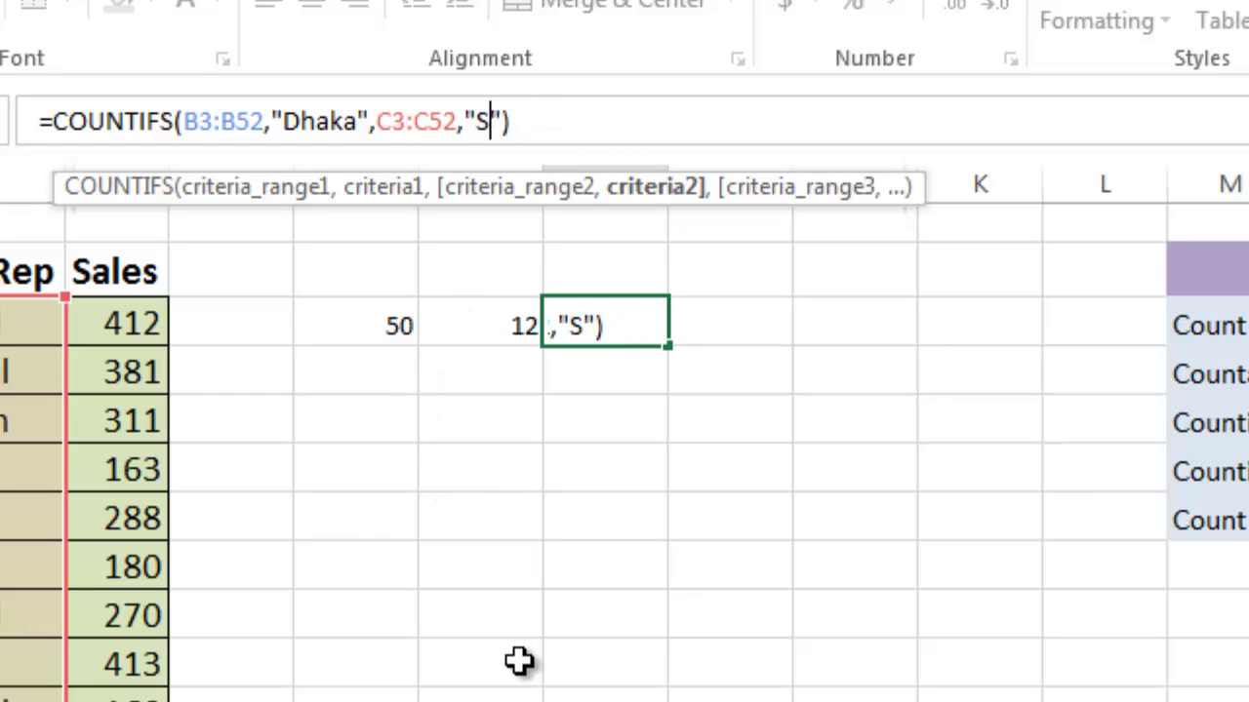
pyautogui.press('BackSpace')
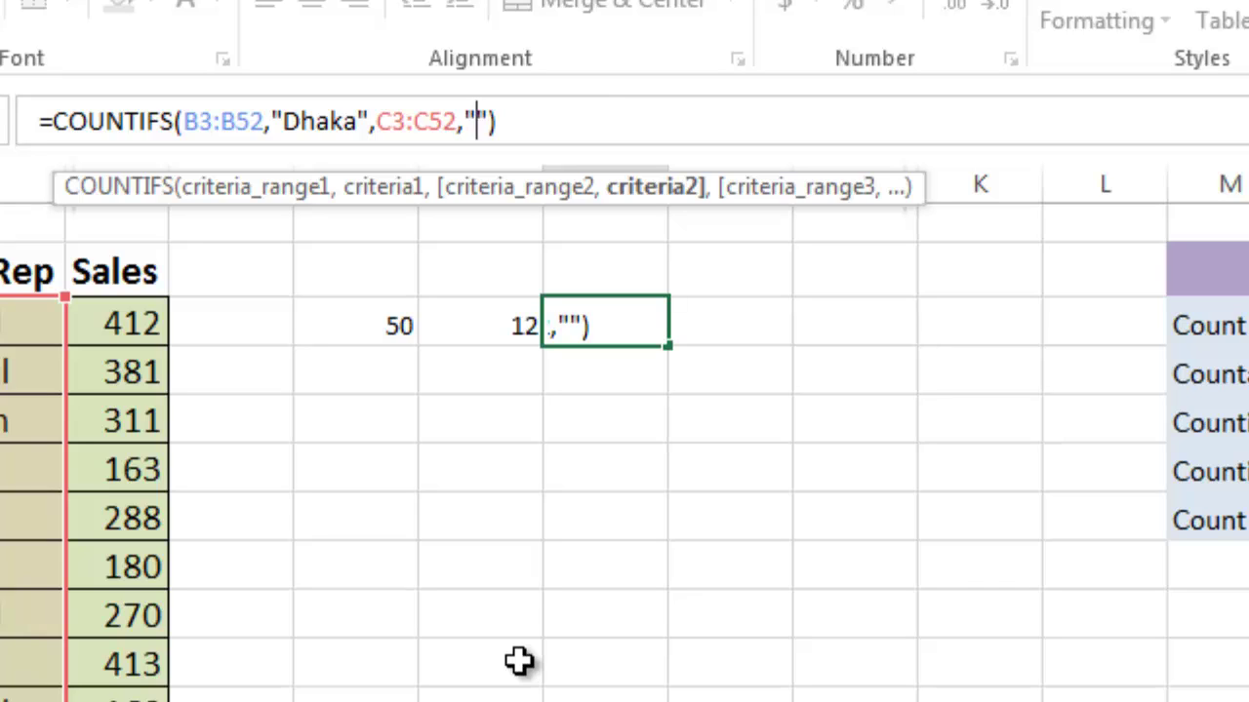
pyautogui.write('Rashe')
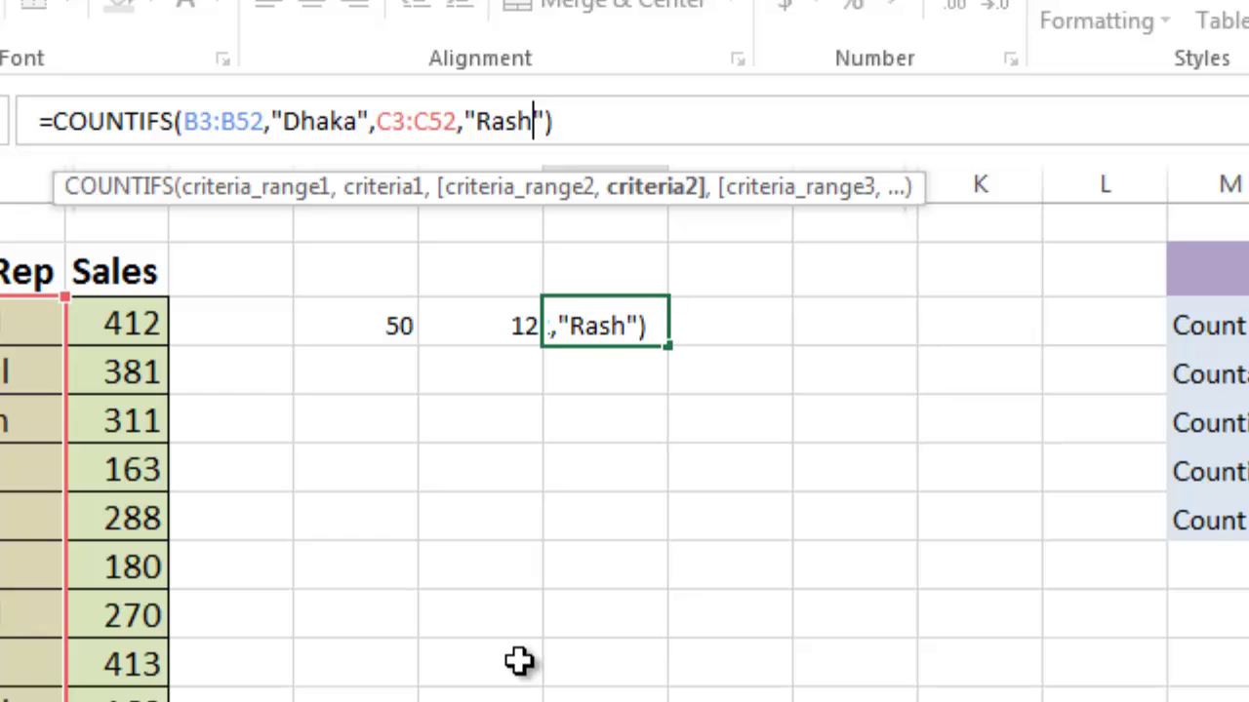
pyautogui.write('d')
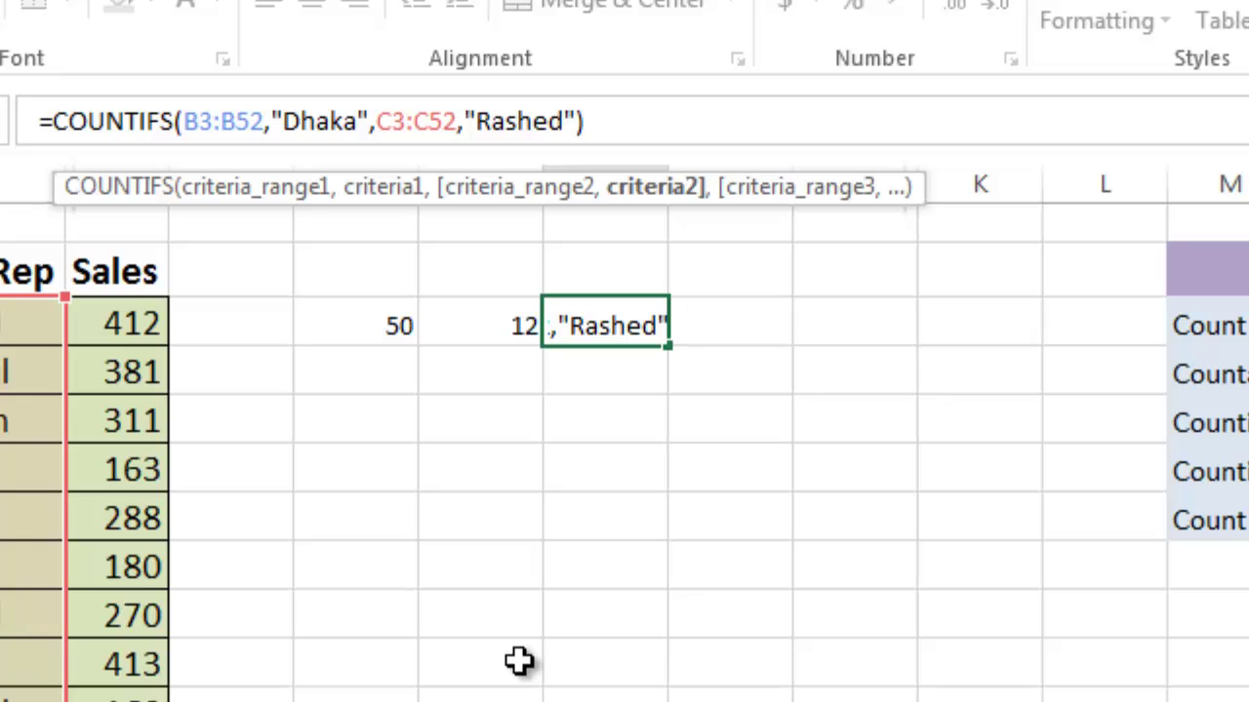
pyautogui.press('Return')
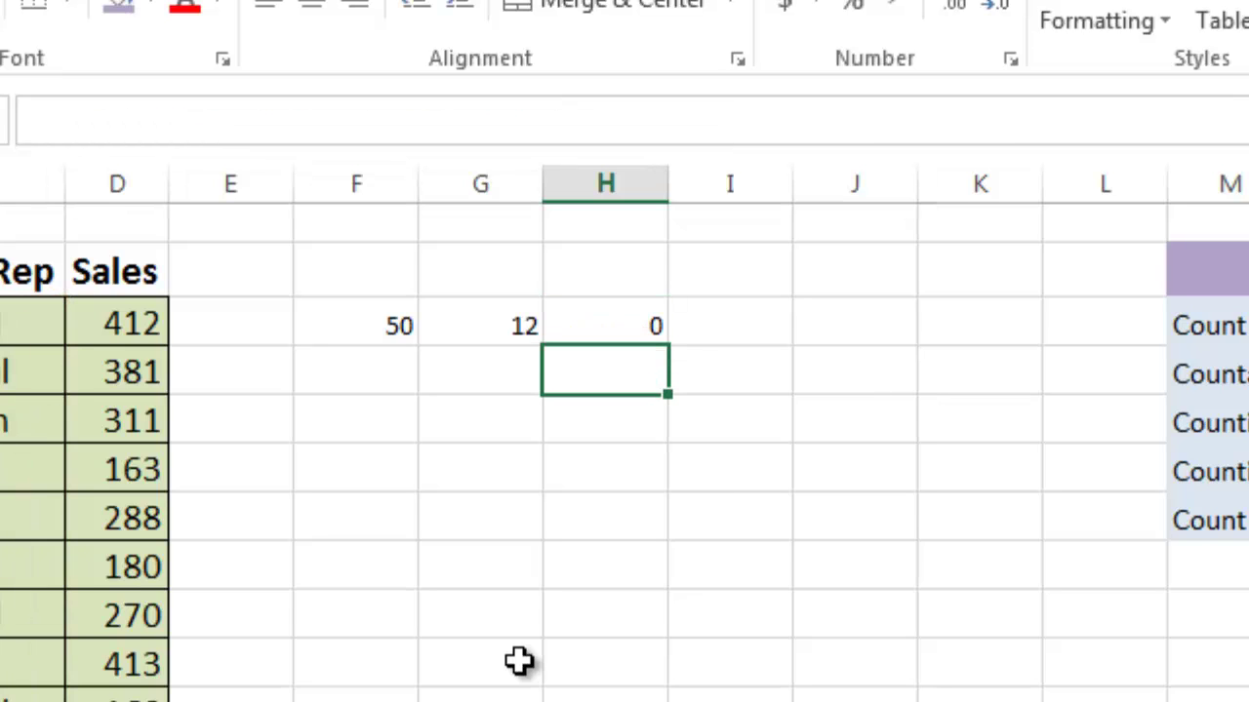
pyautogui.click(624, 325)
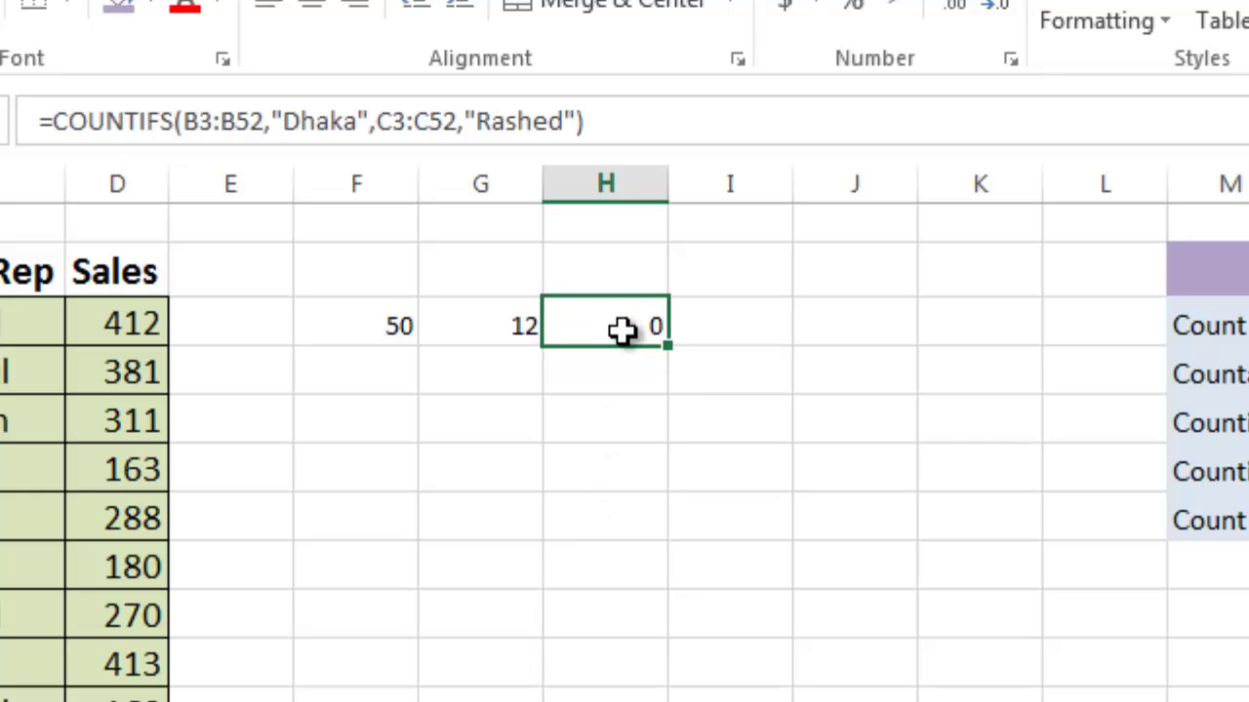
# Step: Replace the sales rep criterion in the H3 COUNTIFS formula with the name from C4, keeping "Dhaka" as the zone
pyautogui.click(554, 121)
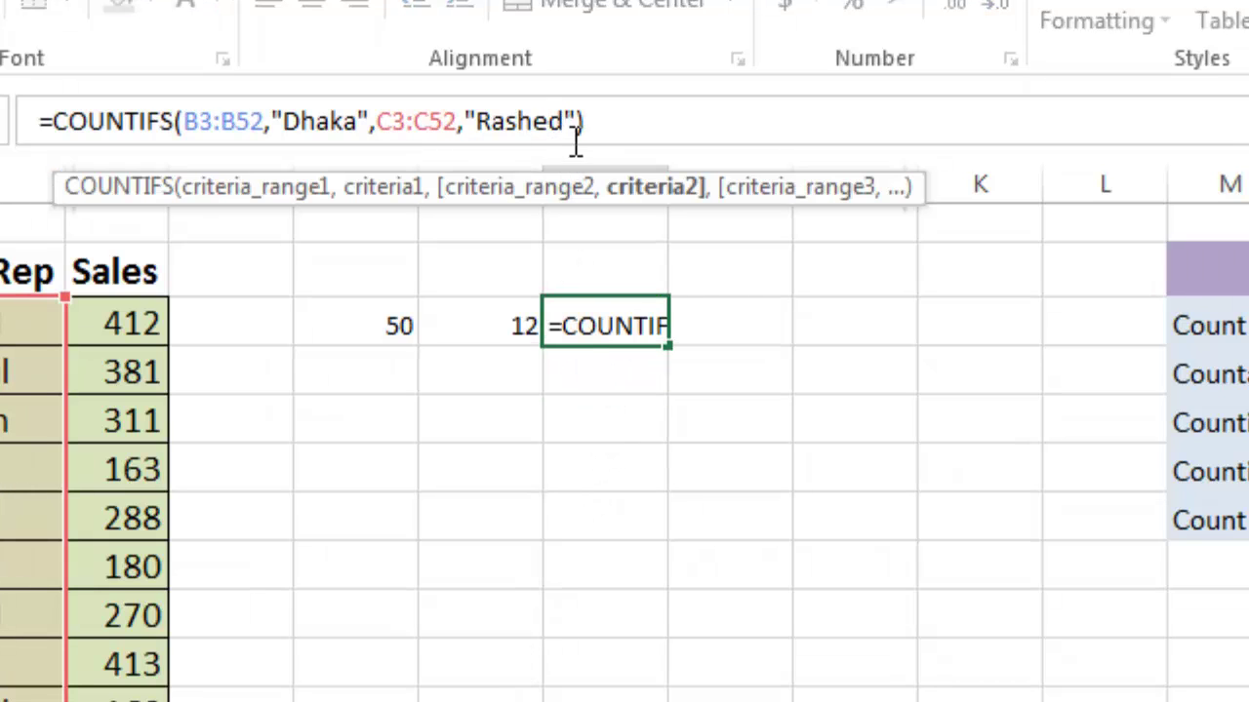
pyautogui.press('Right')
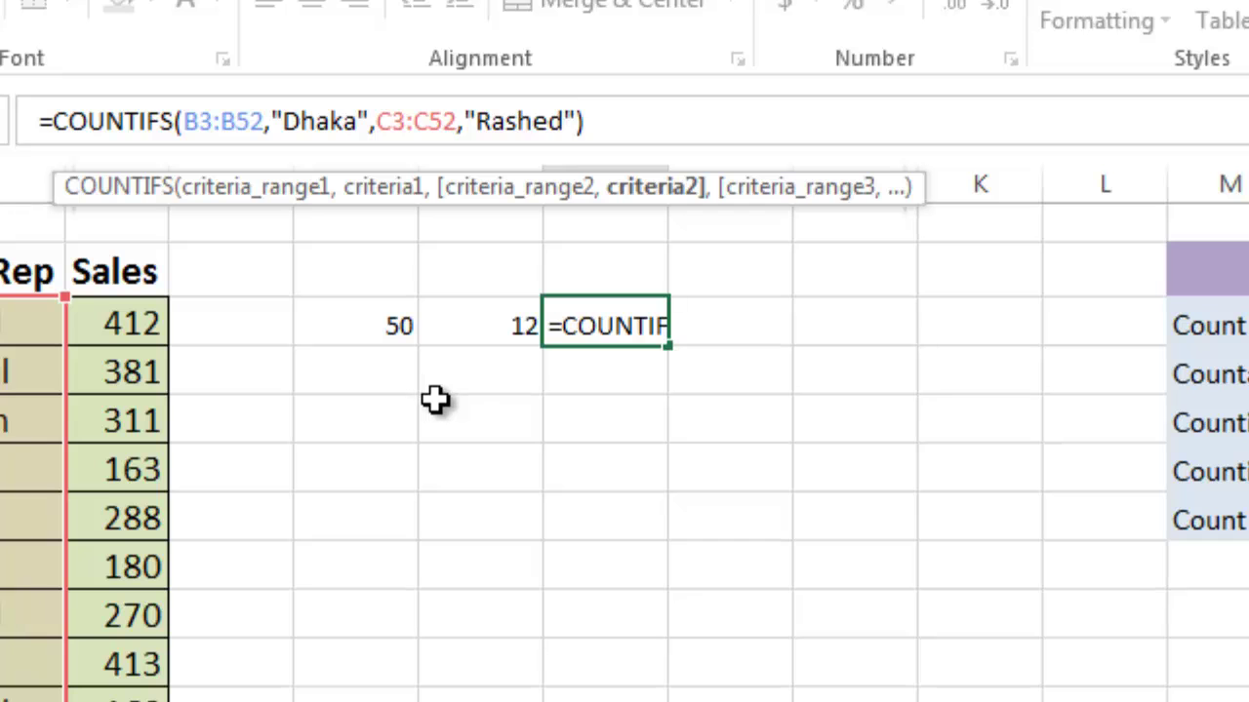
pyautogui.press('BackSpace')
pyautogui.press('BackSpace')
pyautogui.press('BackSpace')
pyautogui.press('BackSpace')
pyautogui.press('BackSpace')
pyautogui.press('BackSpace')
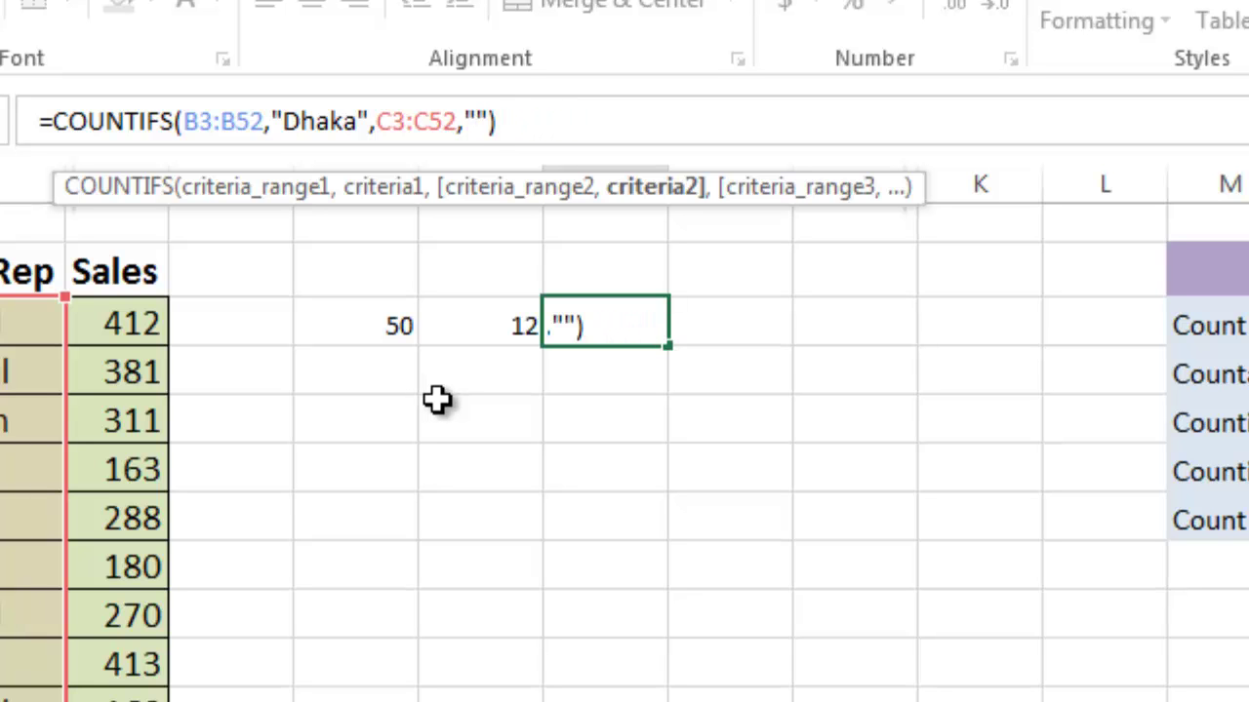
pyautogui.write('Obai')
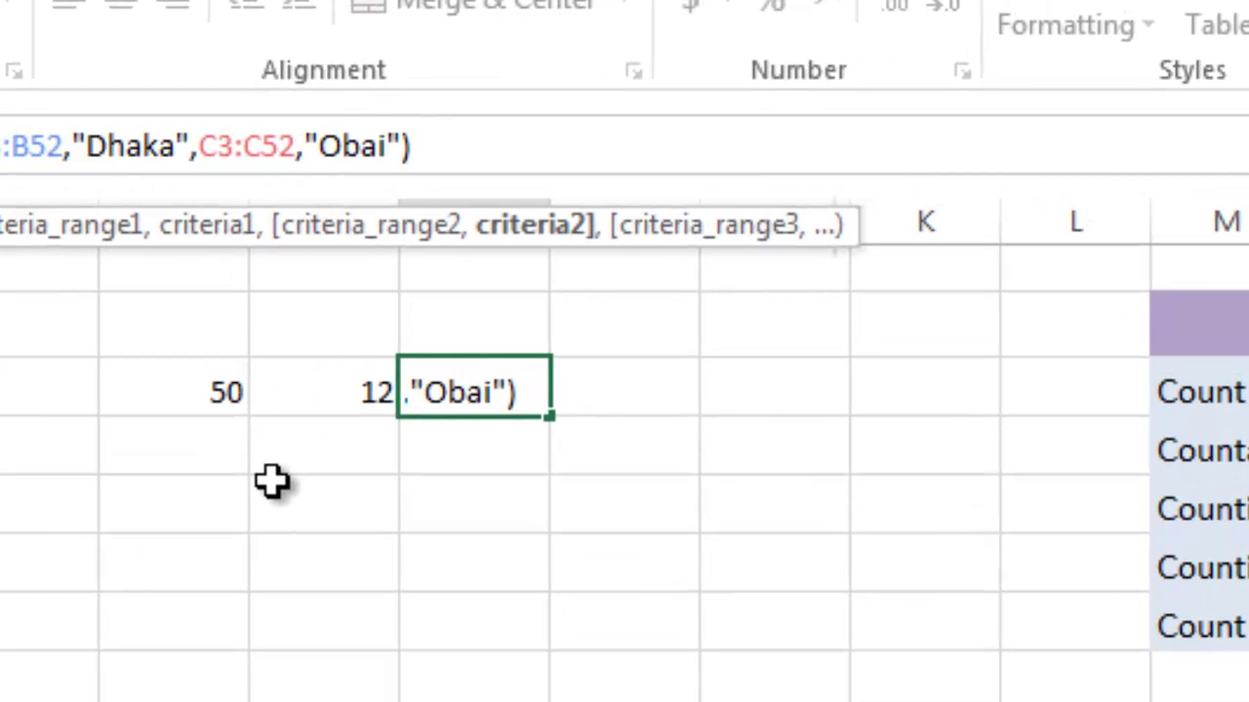
pyautogui.write('dul')
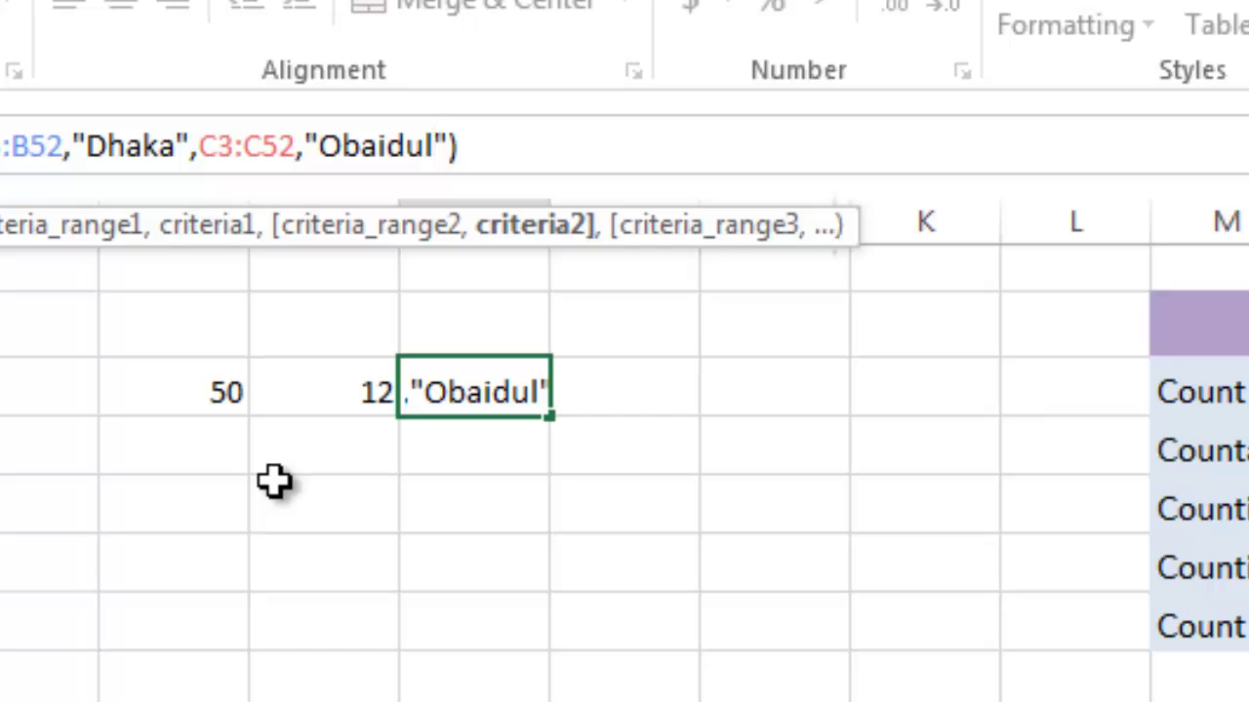
pyautogui.press('Return')
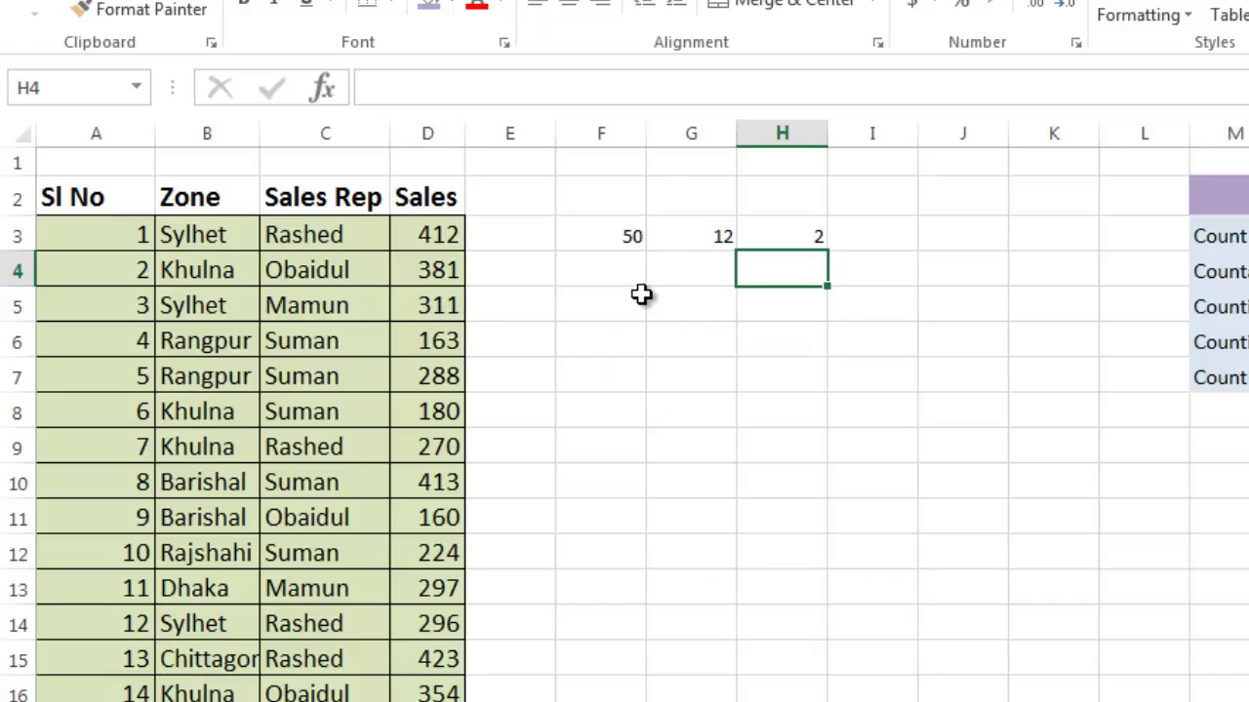
# Step: Look through the Zone and Sales Rep columns down to row 52 and the invoice list below the sales table
pyautogui.scroll(-2, 641, 295)
pyautogui.scroll(2, 641, 295)
pyautogui.scroll(-4, 641, 295)
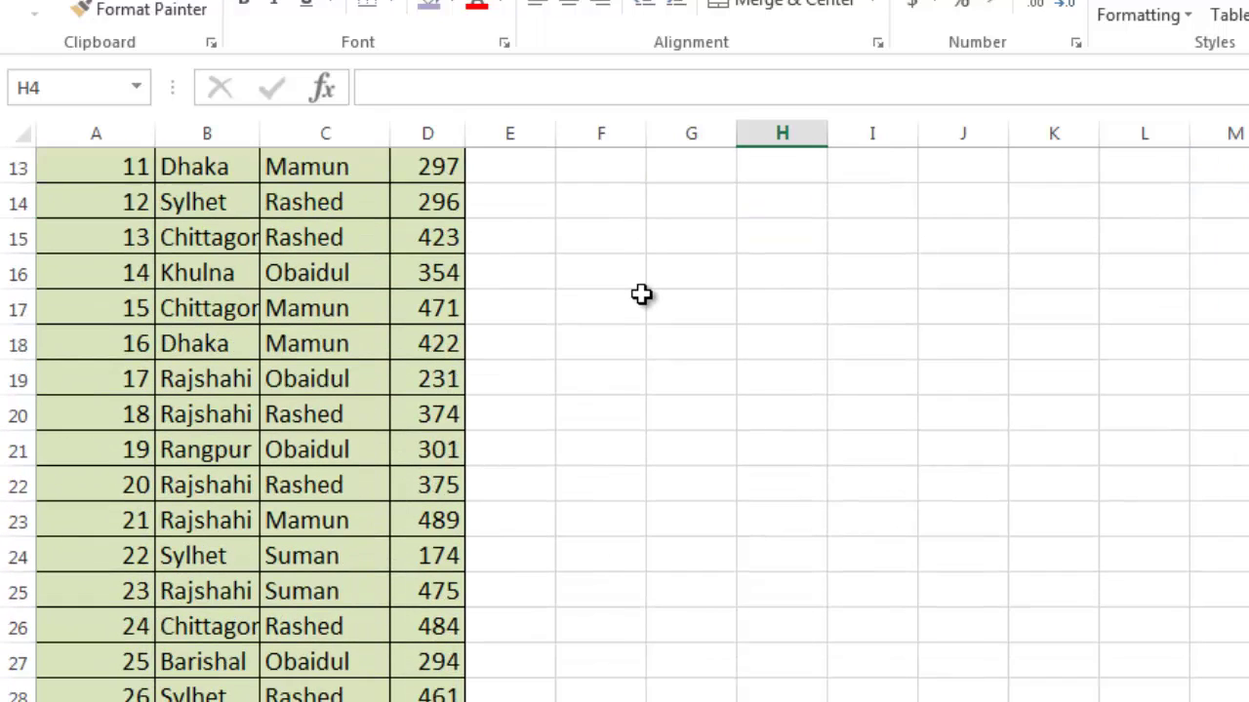
pyautogui.scroll(3, 641, 294)
pyautogui.scroll(-15, 641, 295)
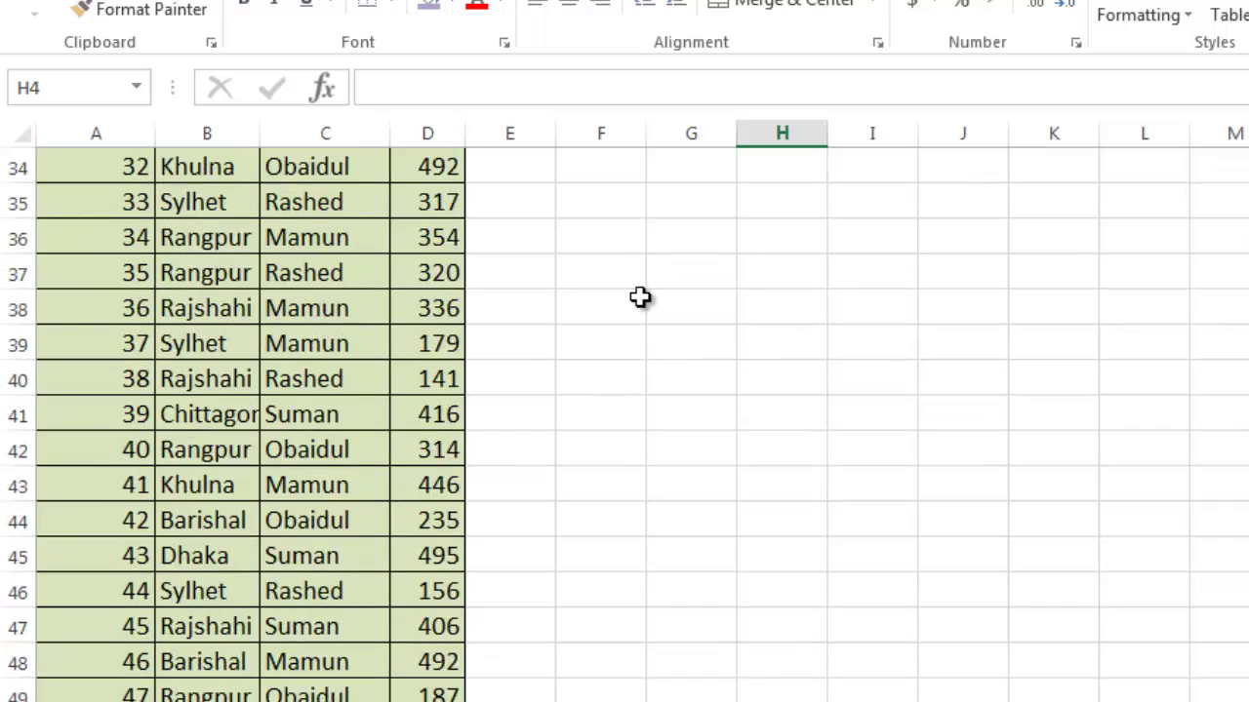
pyautogui.scroll(4, 638, 301)
pyautogui.scroll(-6, 639, 301)
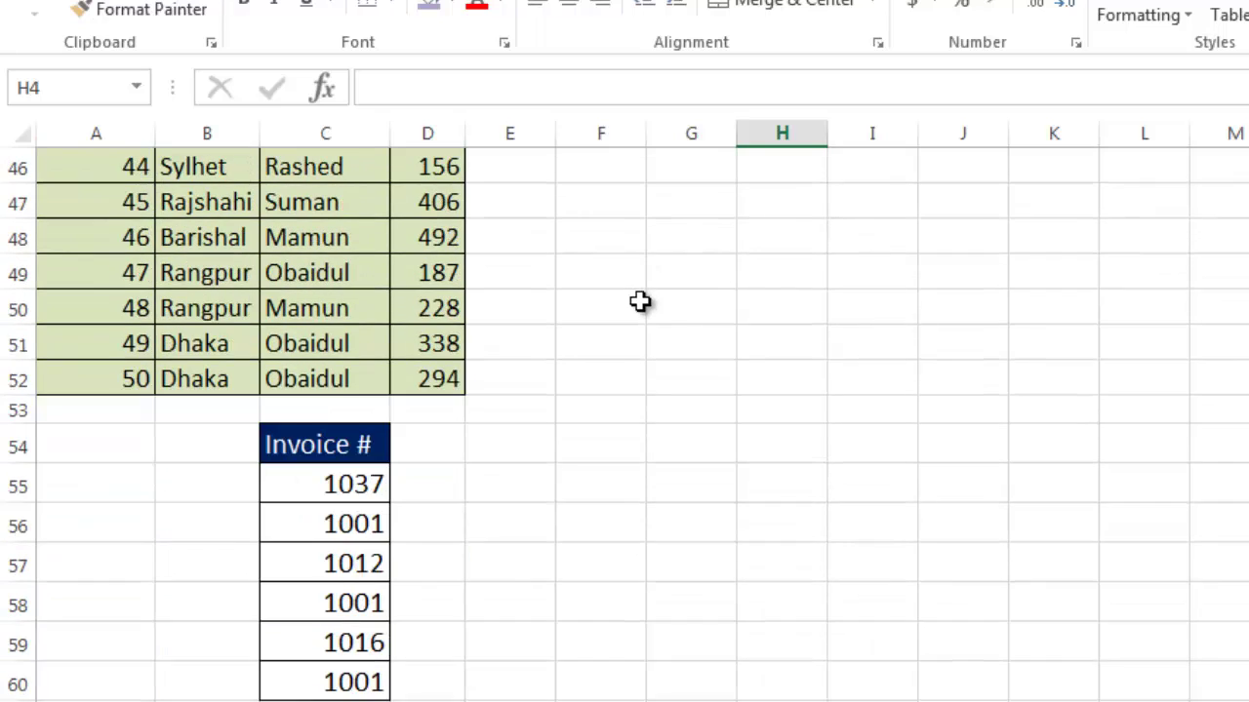
pyautogui.scroll(2, 257, 489)
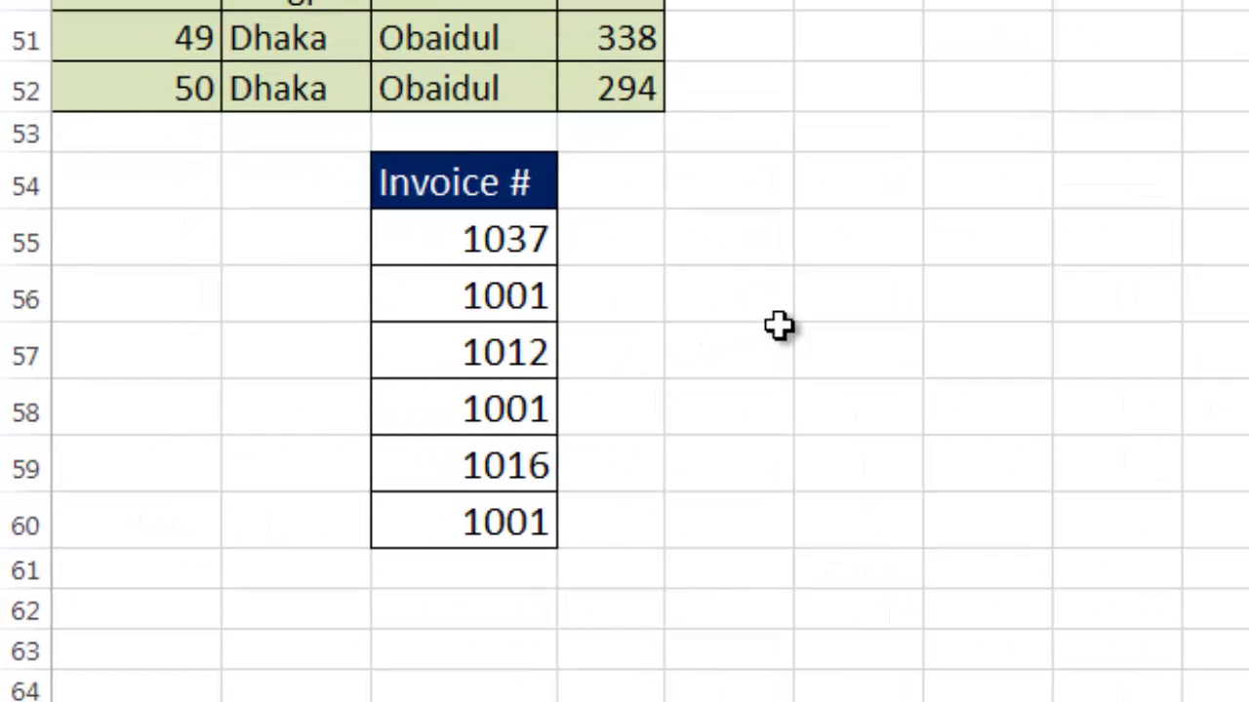
# Step: Examine the Invoice # list in C55:C60 for repeated and unique invoice numbers
pyautogui.click(738, 248)
pyautogui.click(611, 242)
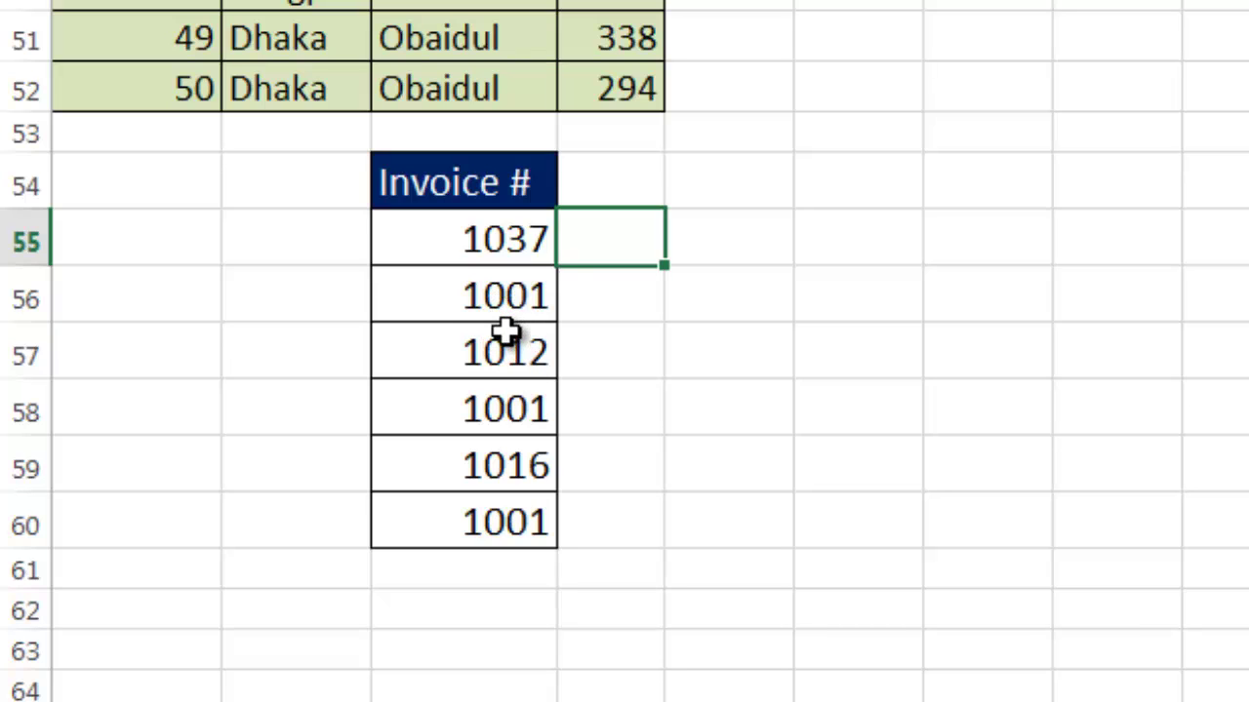
pyautogui.click(501, 295)
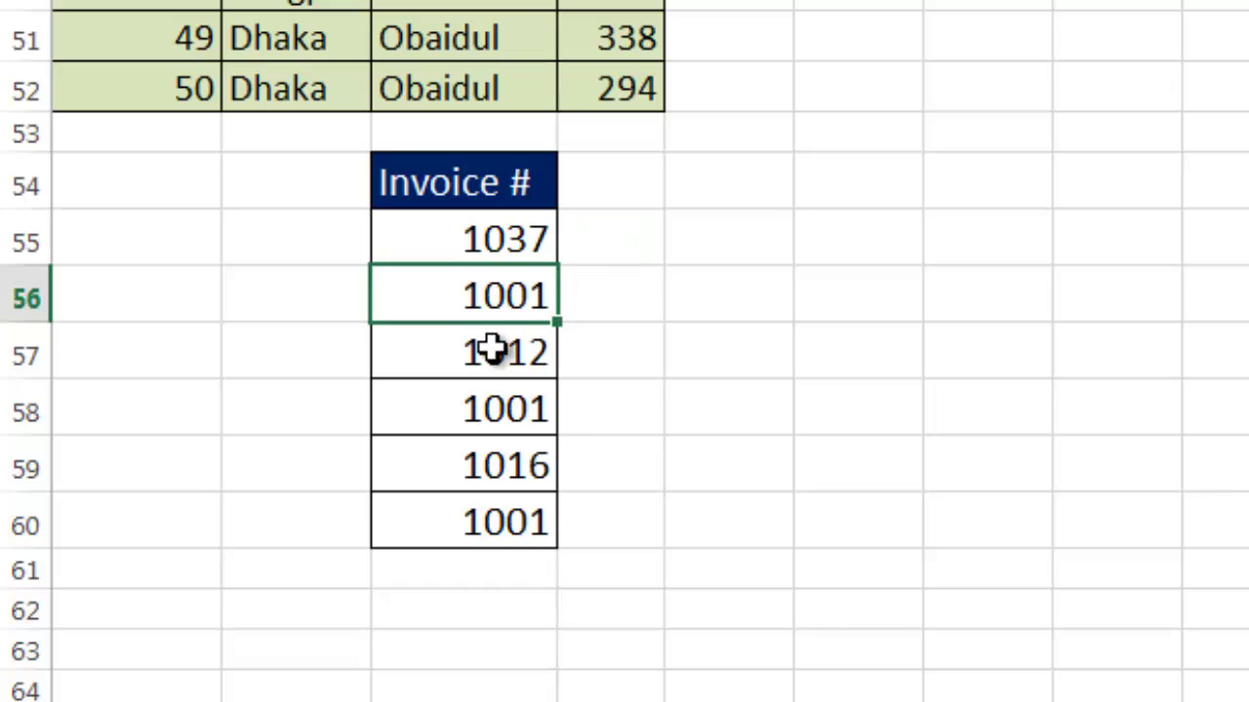
pyautogui.click(525, 417)
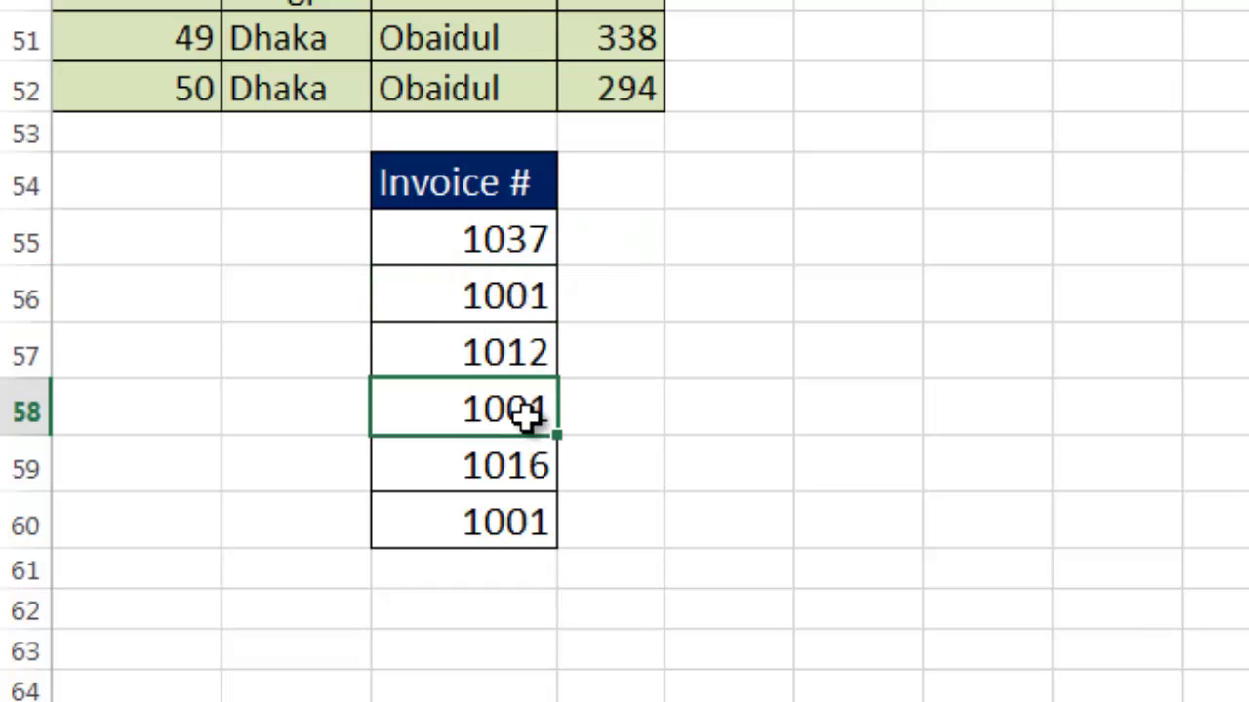
pyautogui.click(542, 522)
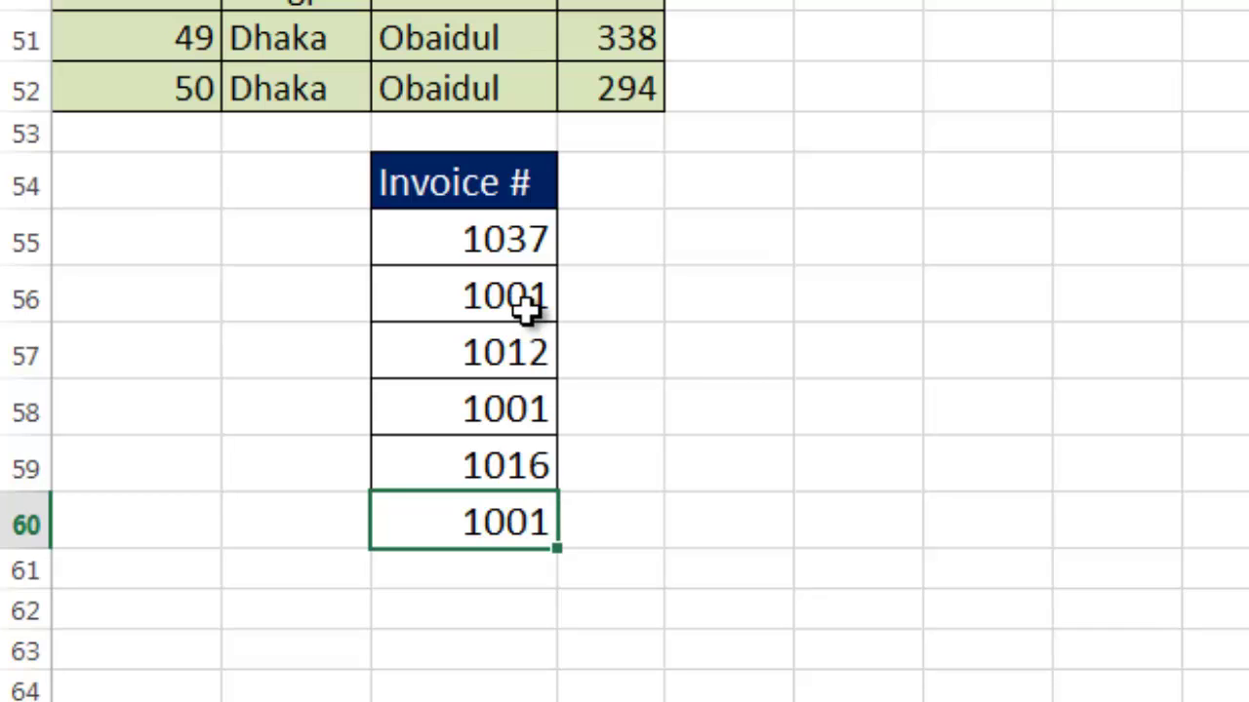
pyautogui.click(531, 239)
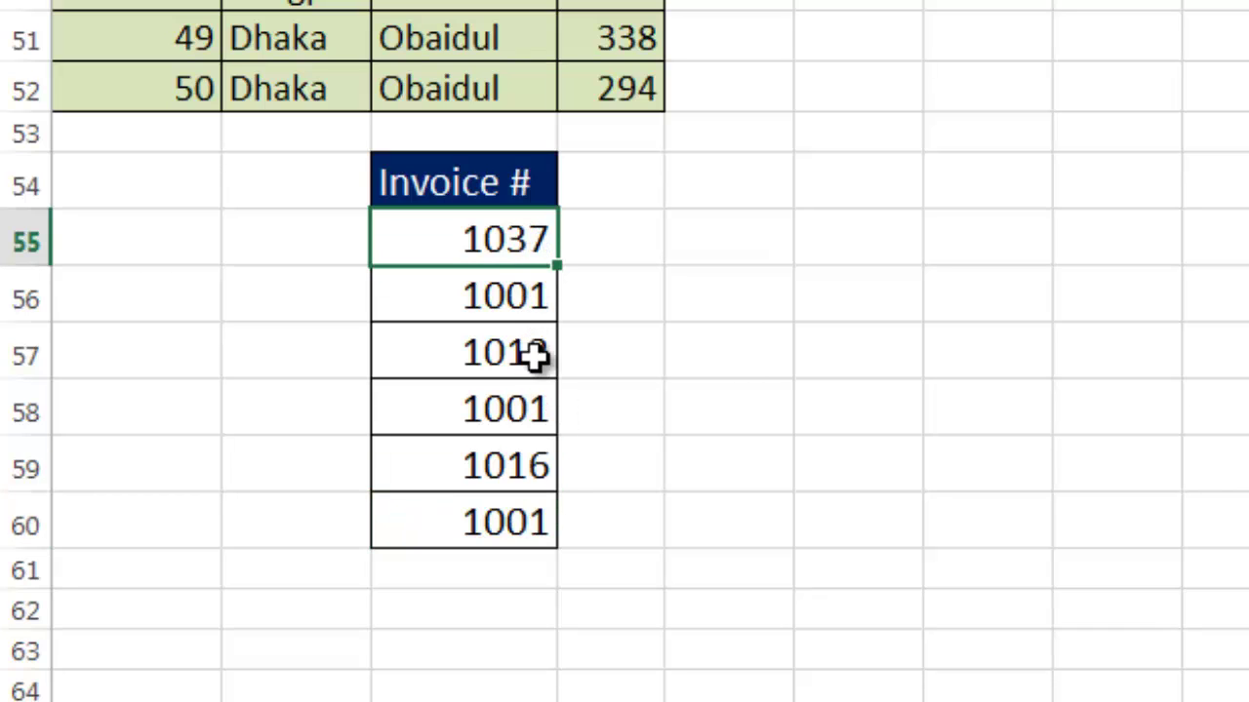
pyautogui.click(534, 361)
pyautogui.click(552, 467)
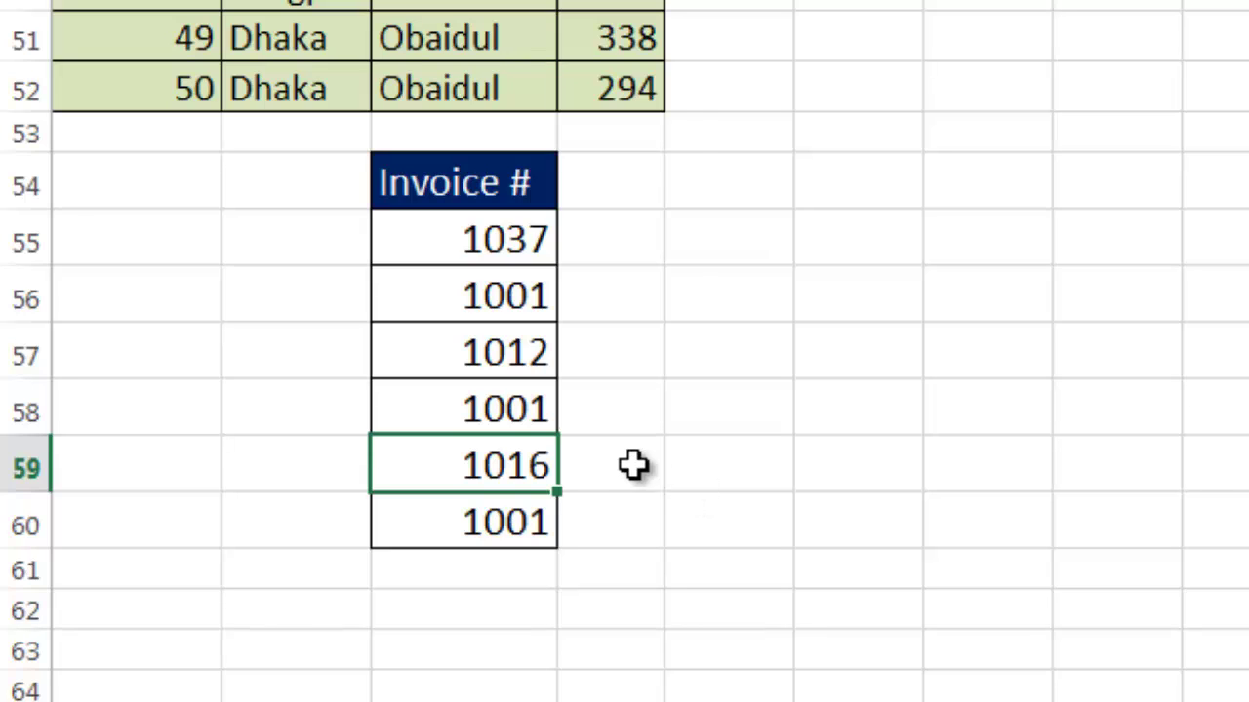
# Step: Start a COUNTIF formula in D55 beside the first invoice number, with C55:C60 as the range
pyautogui.click(621, 242)
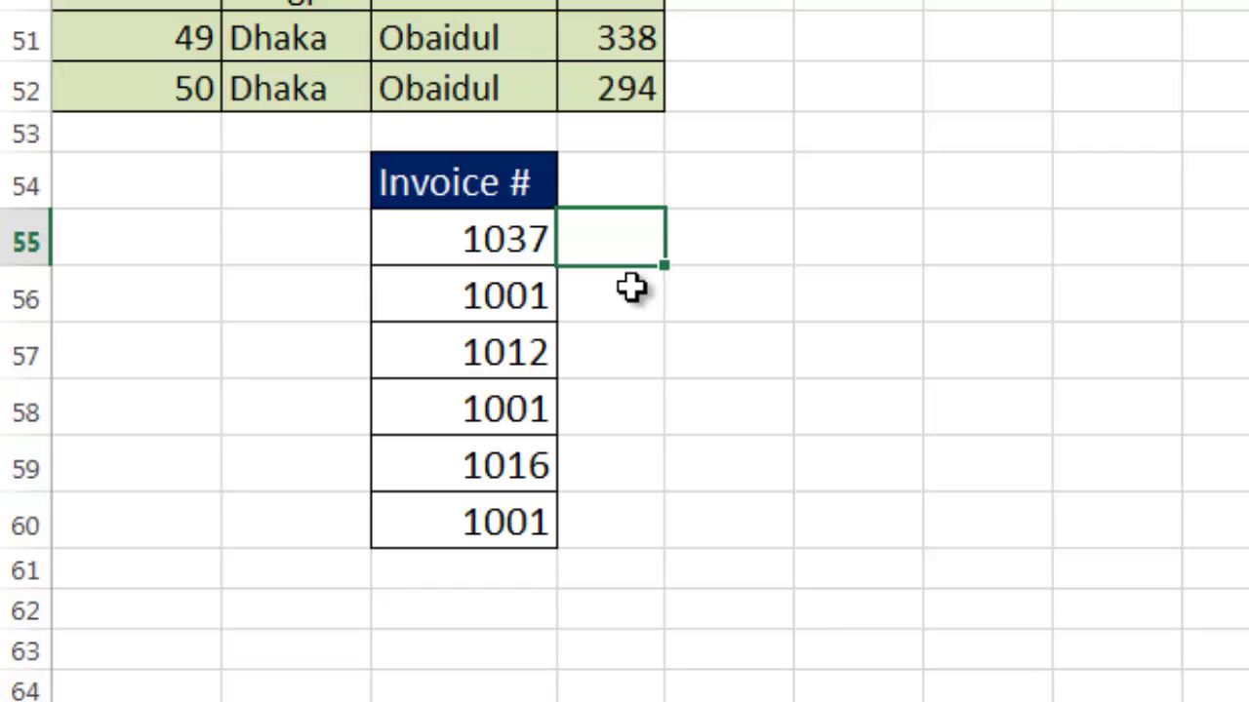
pyautogui.write('=coun')
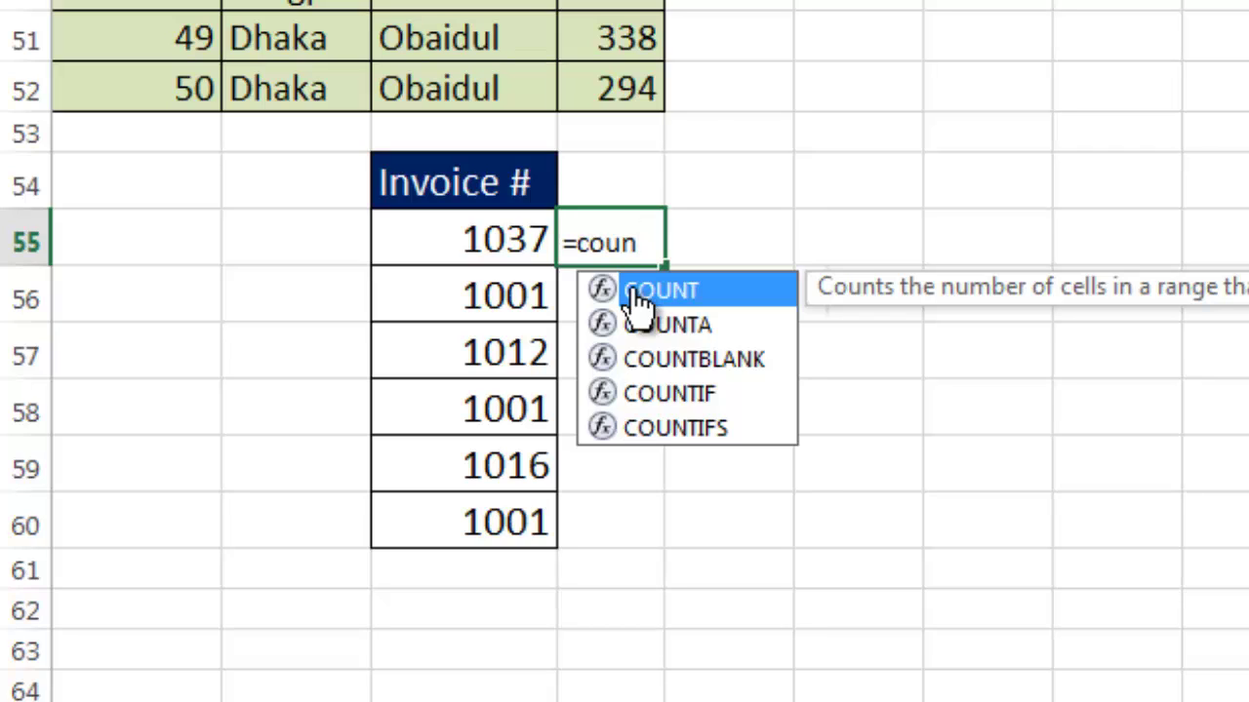
pyautogui.doubleClick(634, 291)
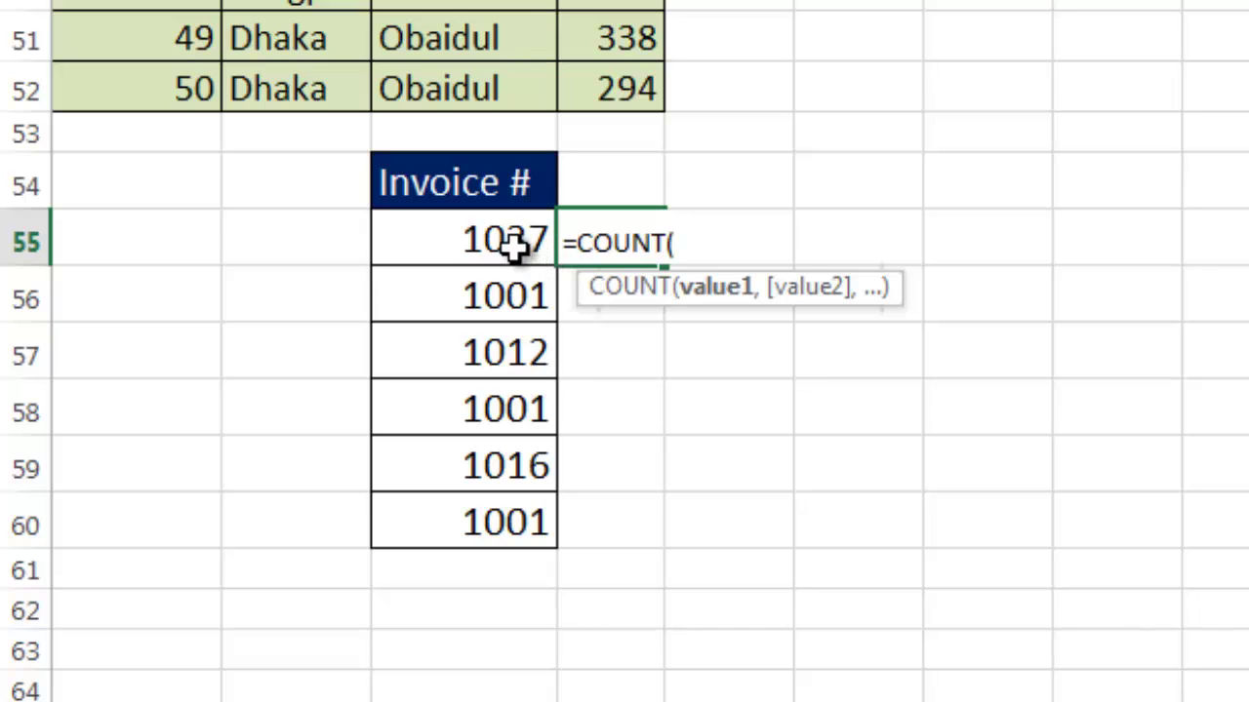
pyautogui.press('BackSpace')
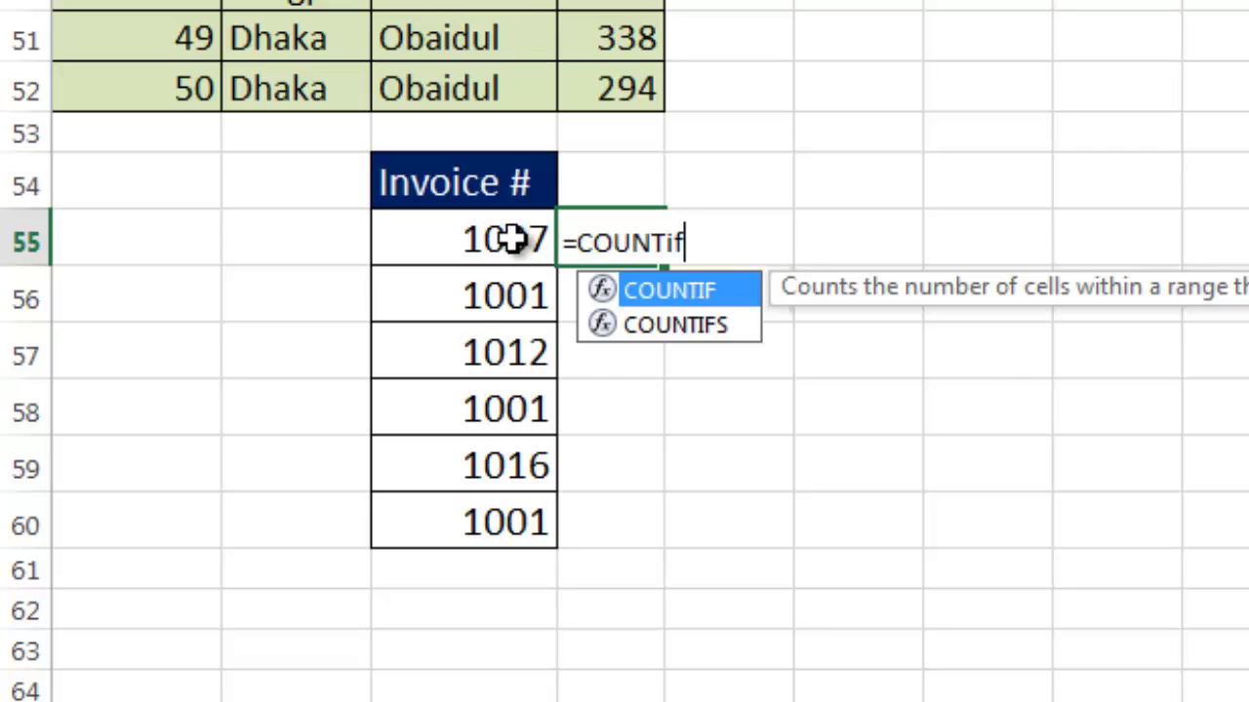
pyautogui.press('Tab')
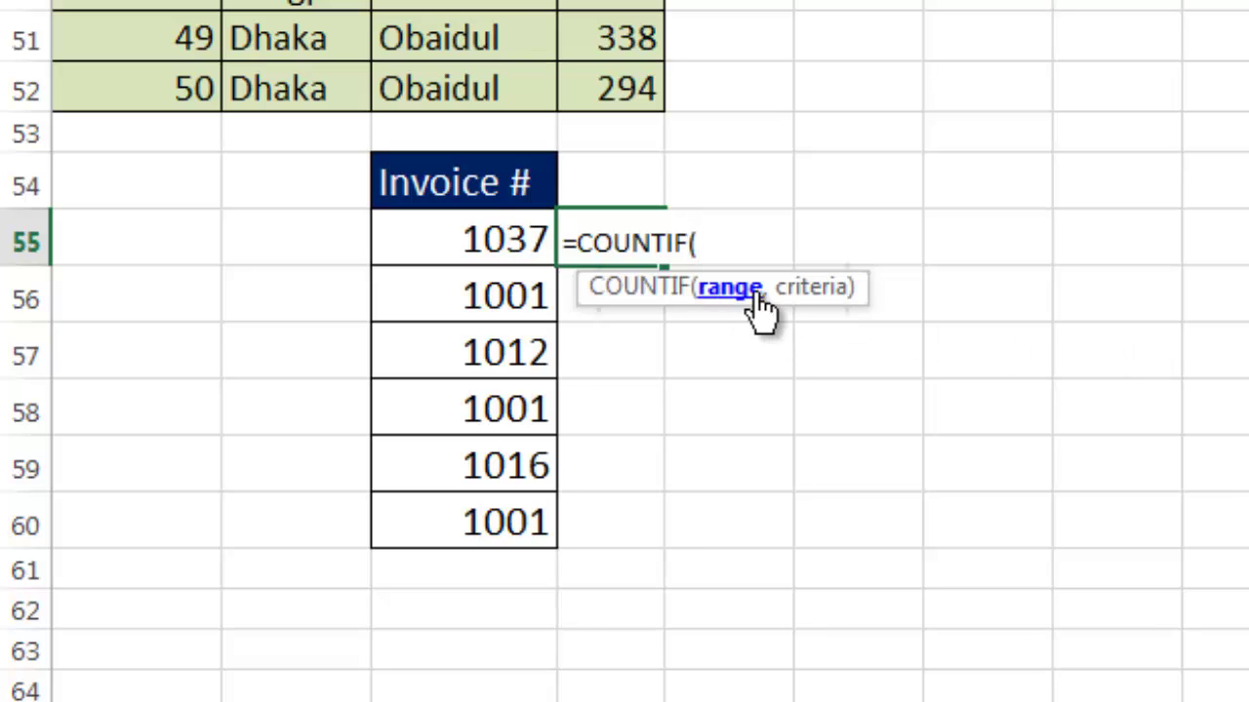
pyautogui.moveTo(501, 234); pyautogui.dragTo(532, 520)
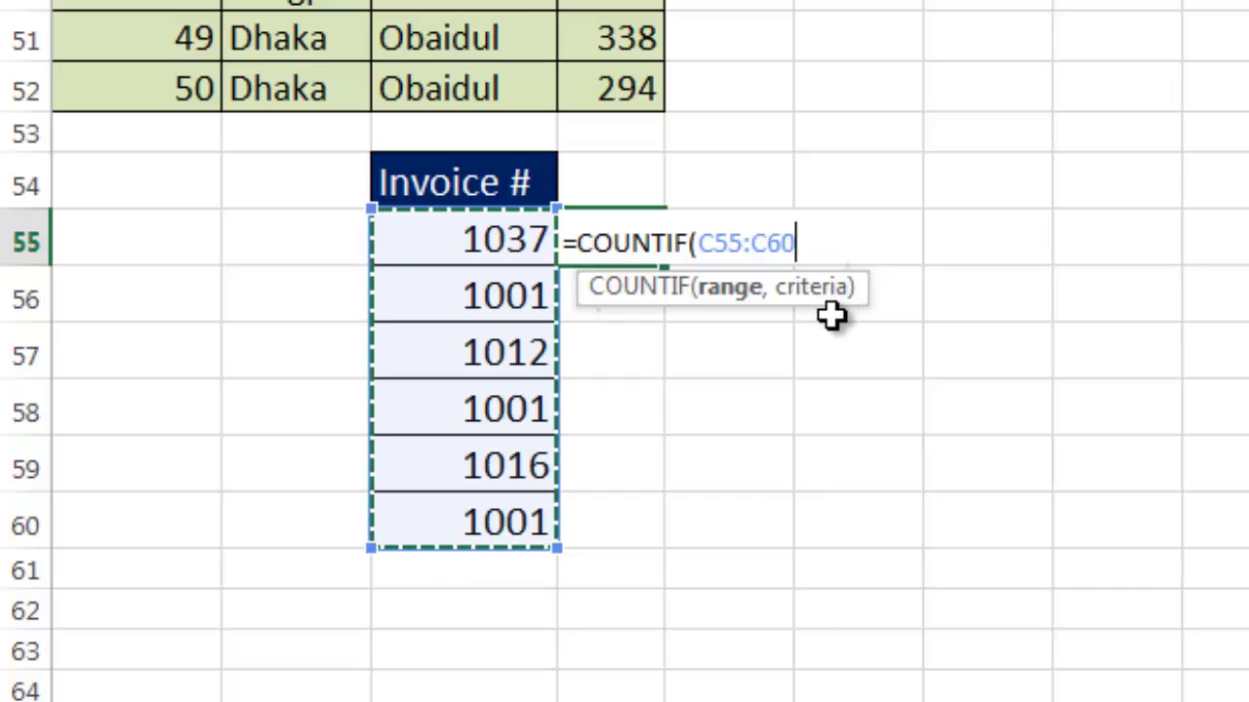
pyautogui.write(',')
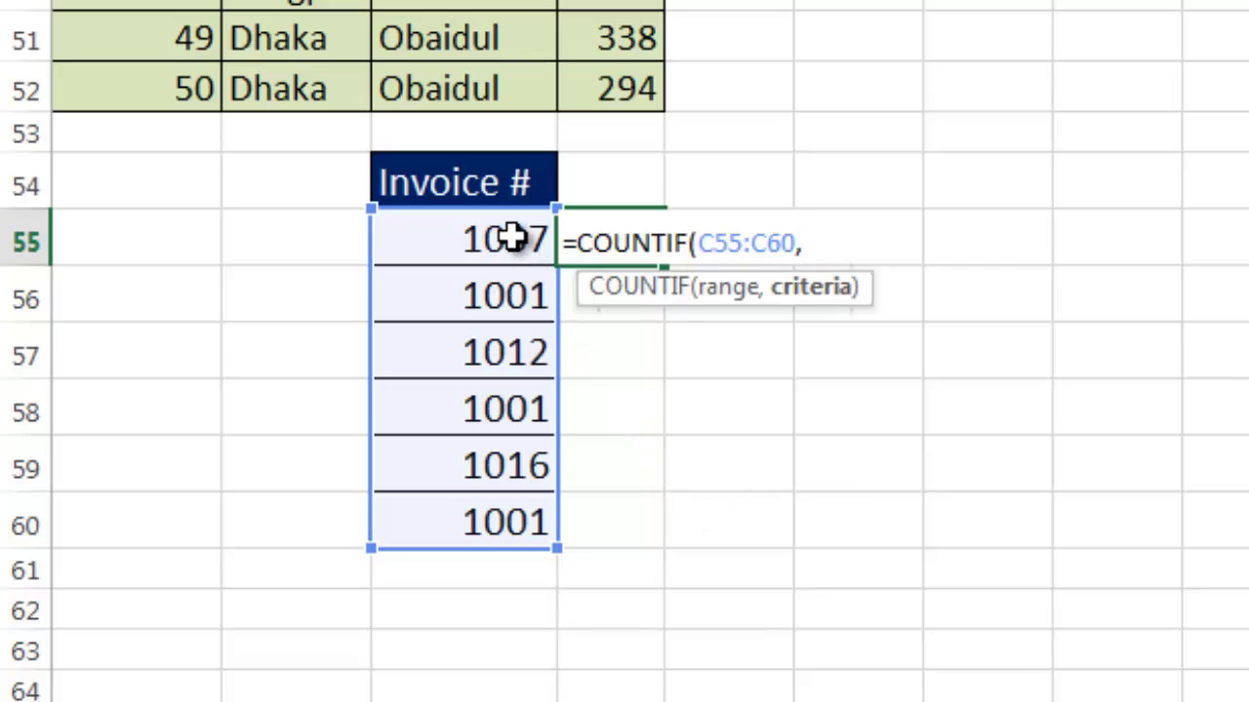
# Step: Complete the D55 COUNTIF formula with the column-locked reference $C55 as its criterion and fill it down to D60
pyautogui.click(509, 237)
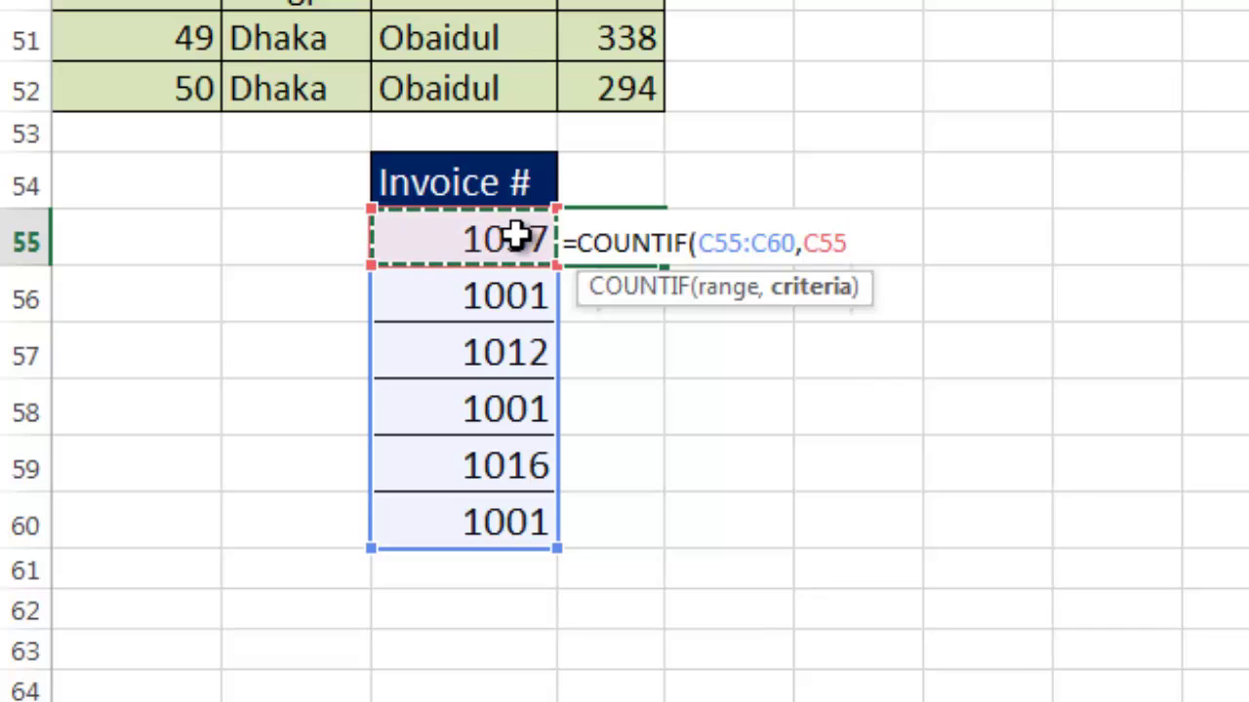
pyautogui.press('F4')
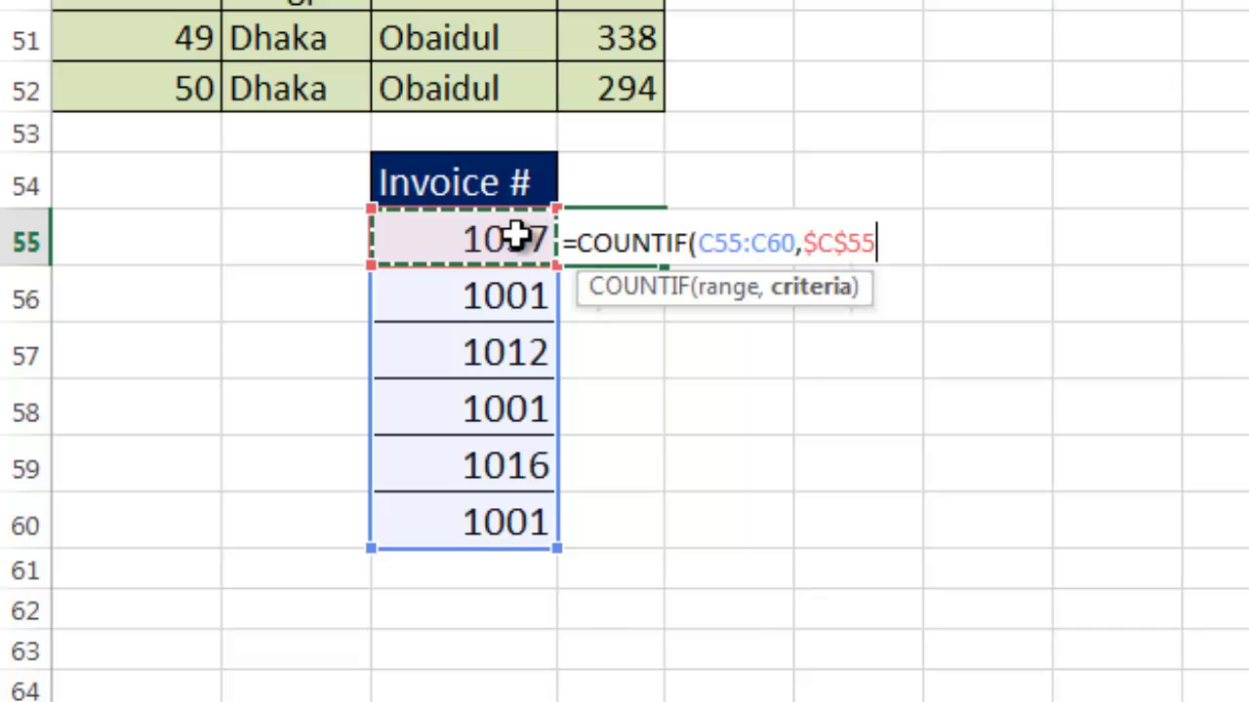
pyautogui.press('F4')
pyautogui.press('F4')
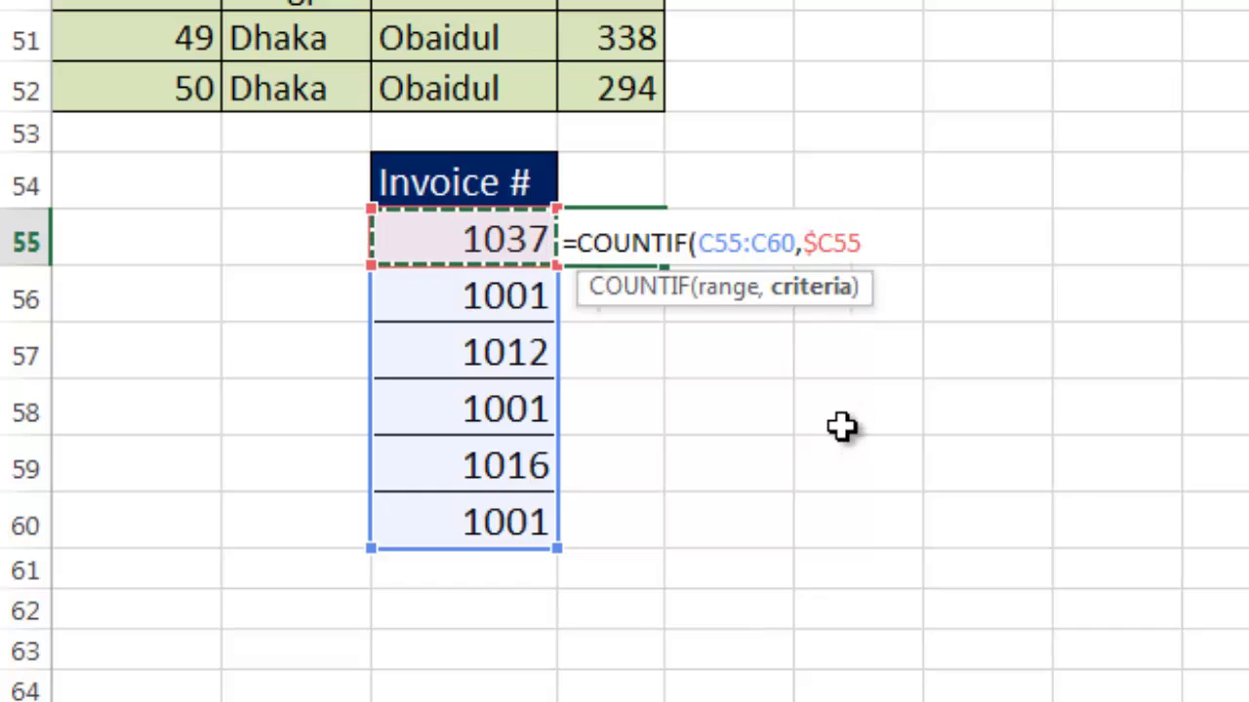
pyautogui.write(')')
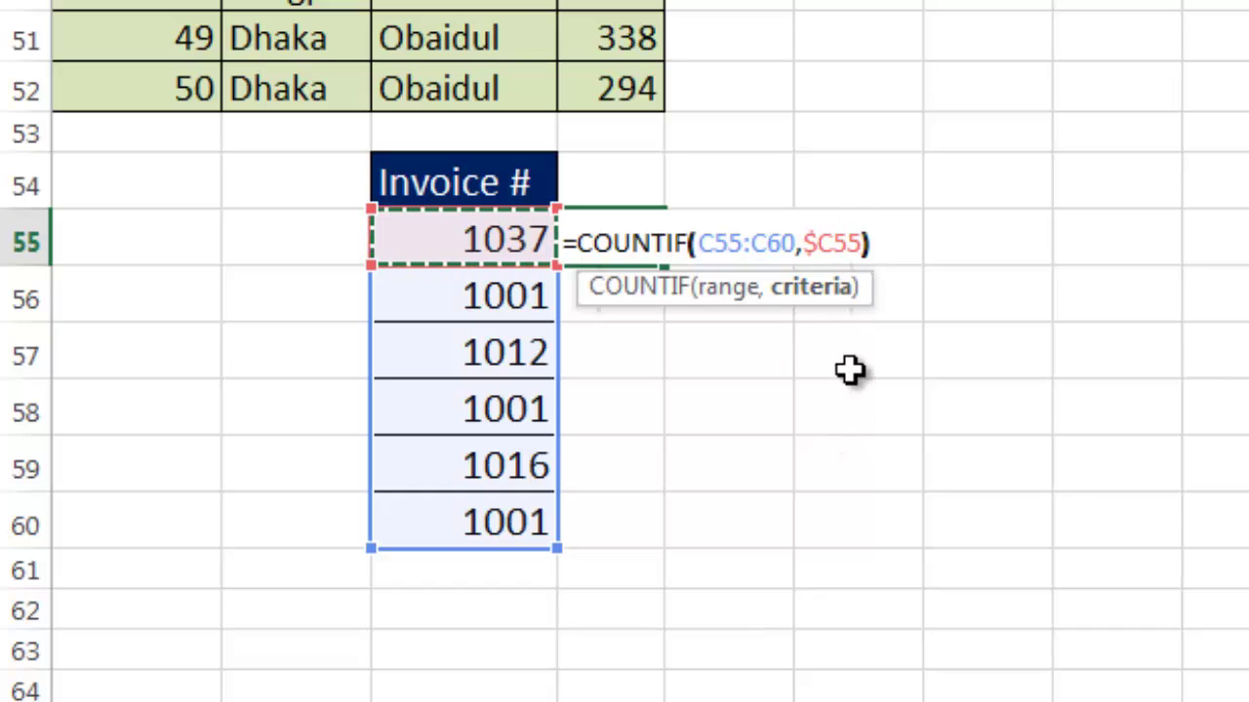
pyautogui.press('Return')
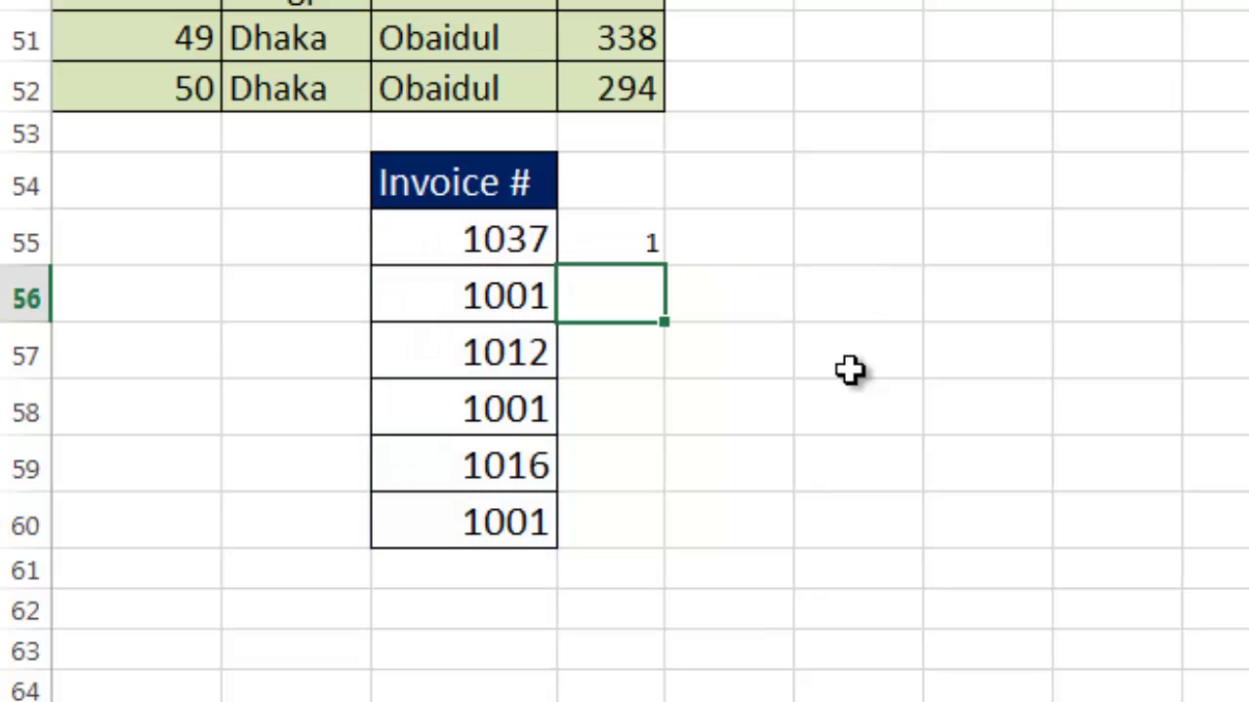
pyautogui.click(660, 239)
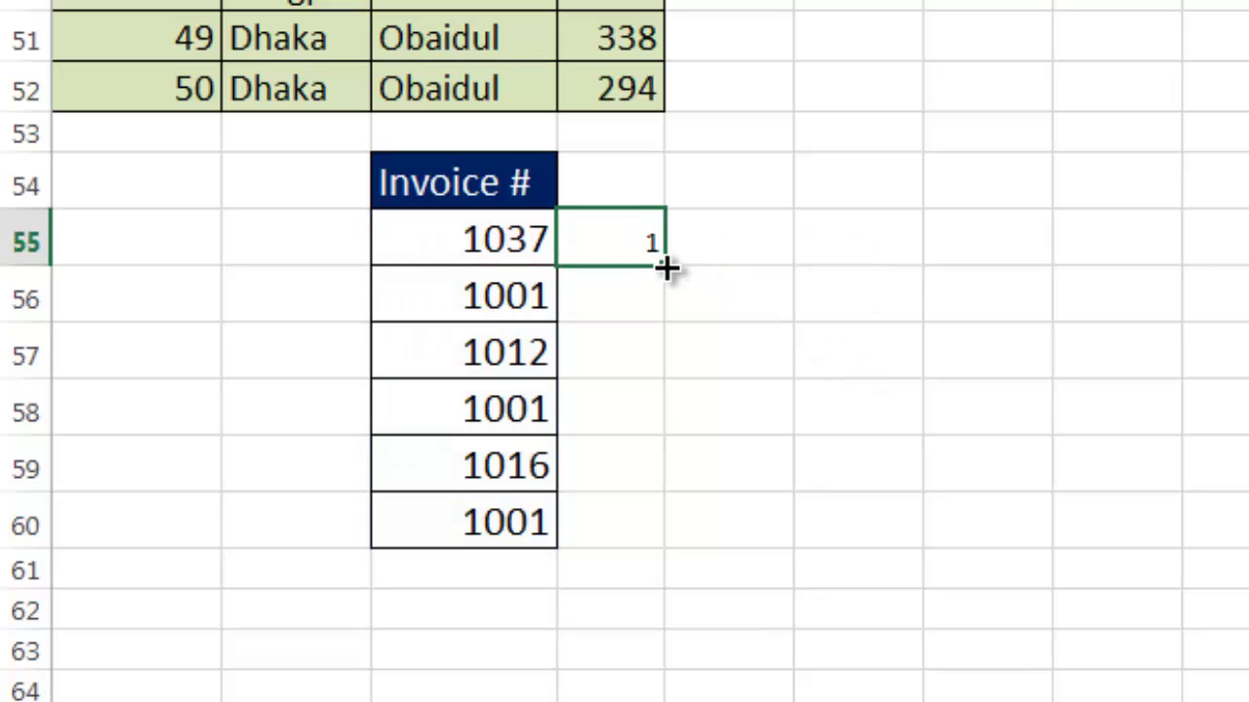
pyautogui.moveTo(664, 265); pyautogui.dragTo(663, 524)
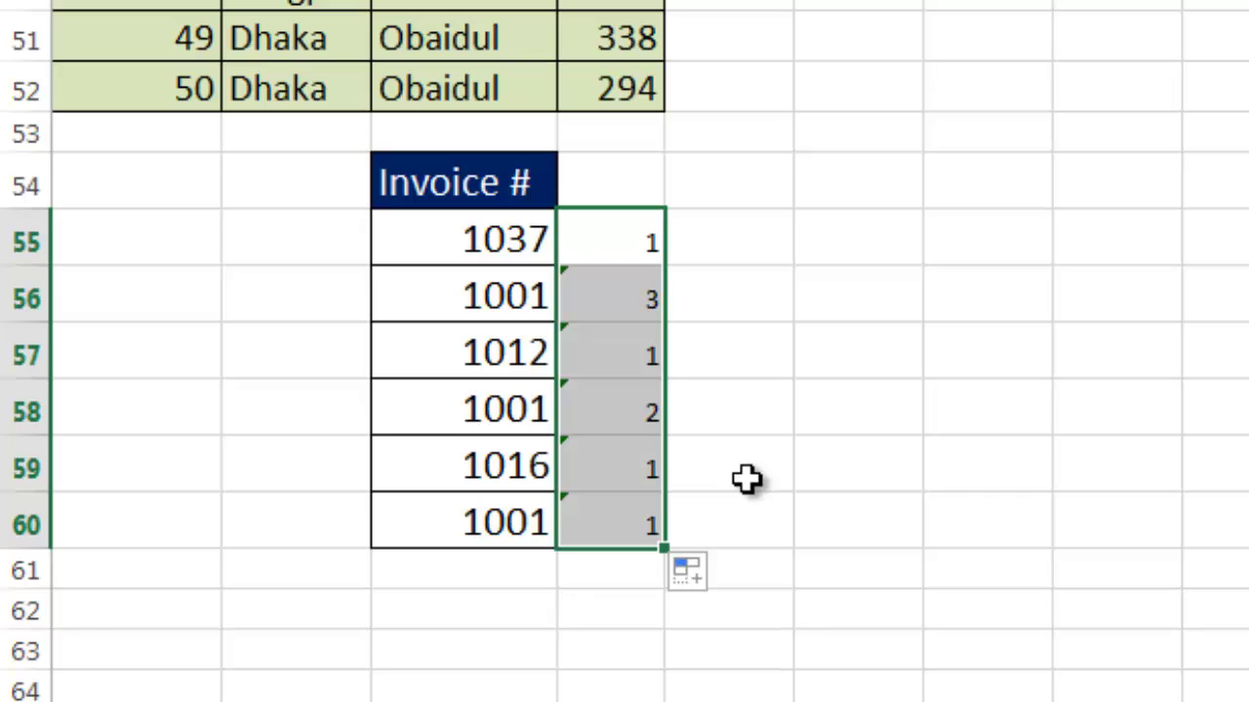
# Step: Make the COUNTIF range in D55 absolute as $C$55:$C$60 and fill the formula down to D60
pyautogui.click(626, 245)
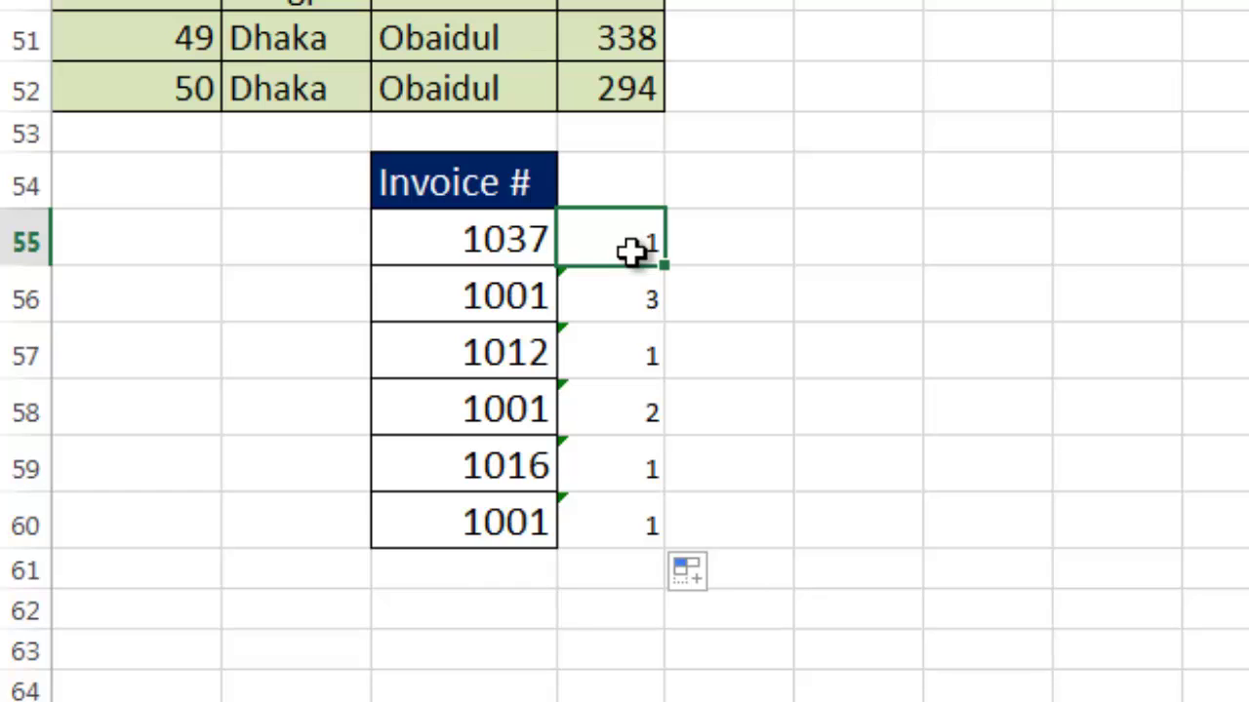
pyautogui.press('F2')
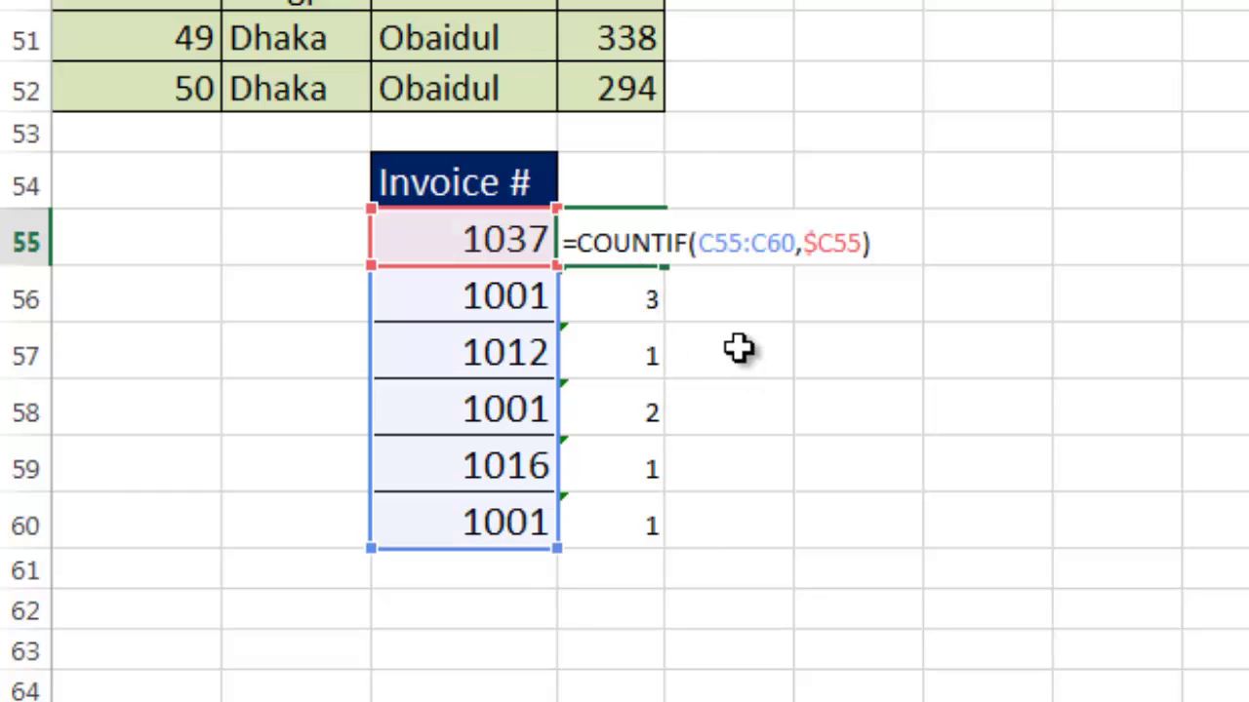
pyautogui.click(747, 243)
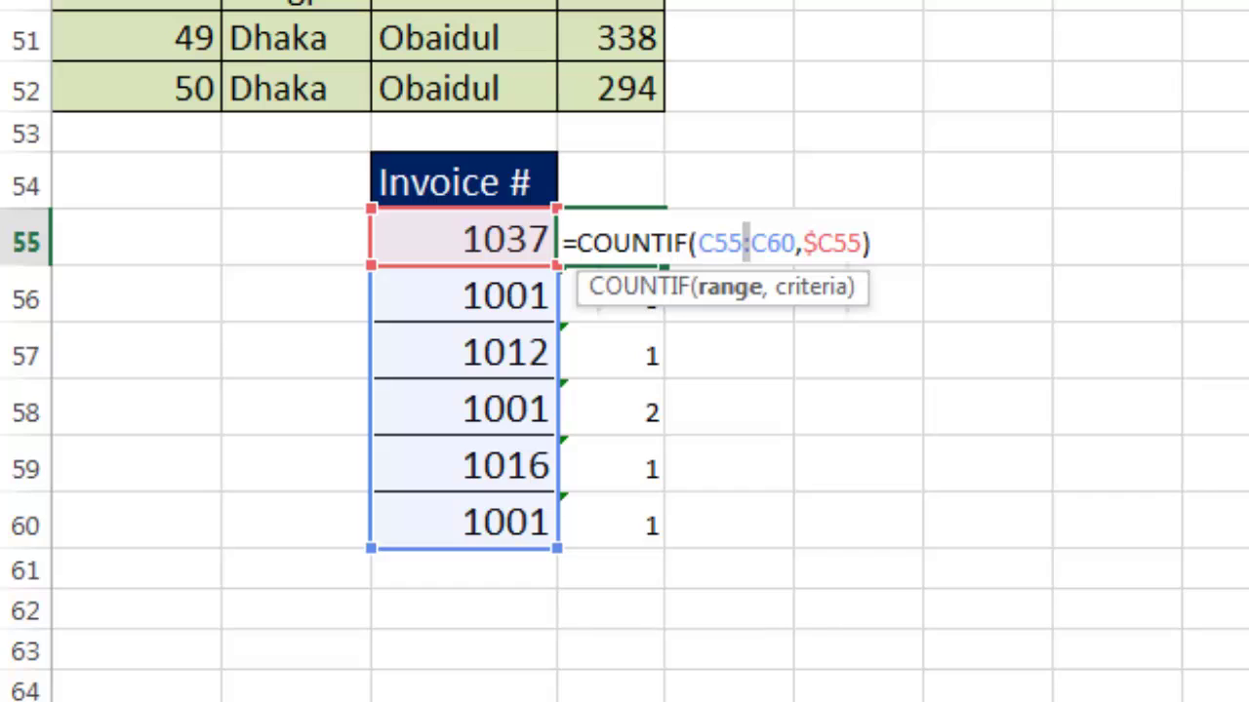
pyautogui.press('F4')
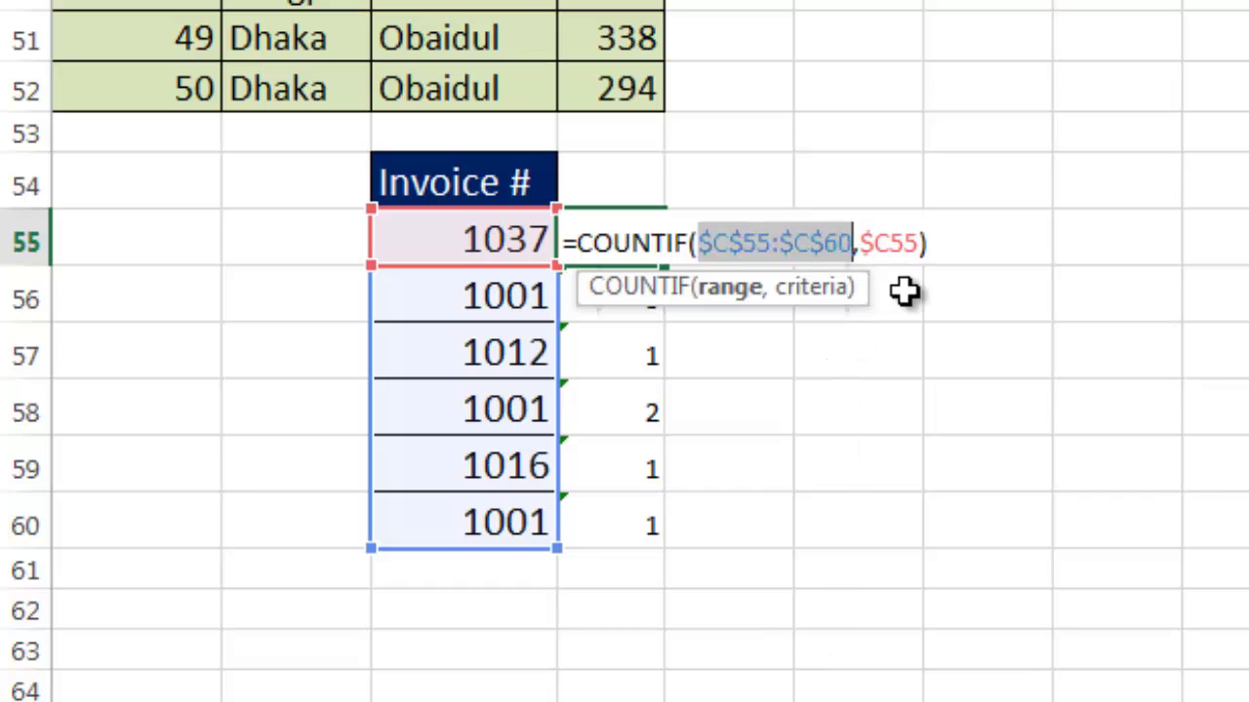
pyautogui.click(928, 244)
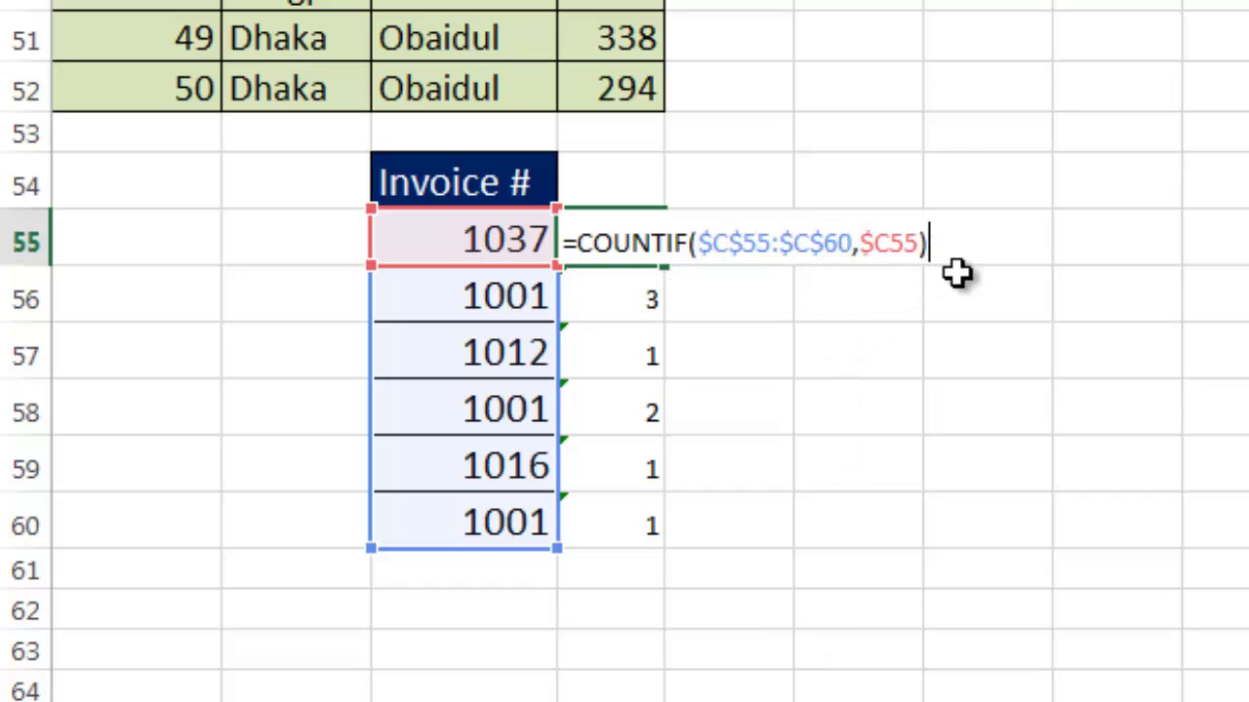
pyautogui.press('Return')
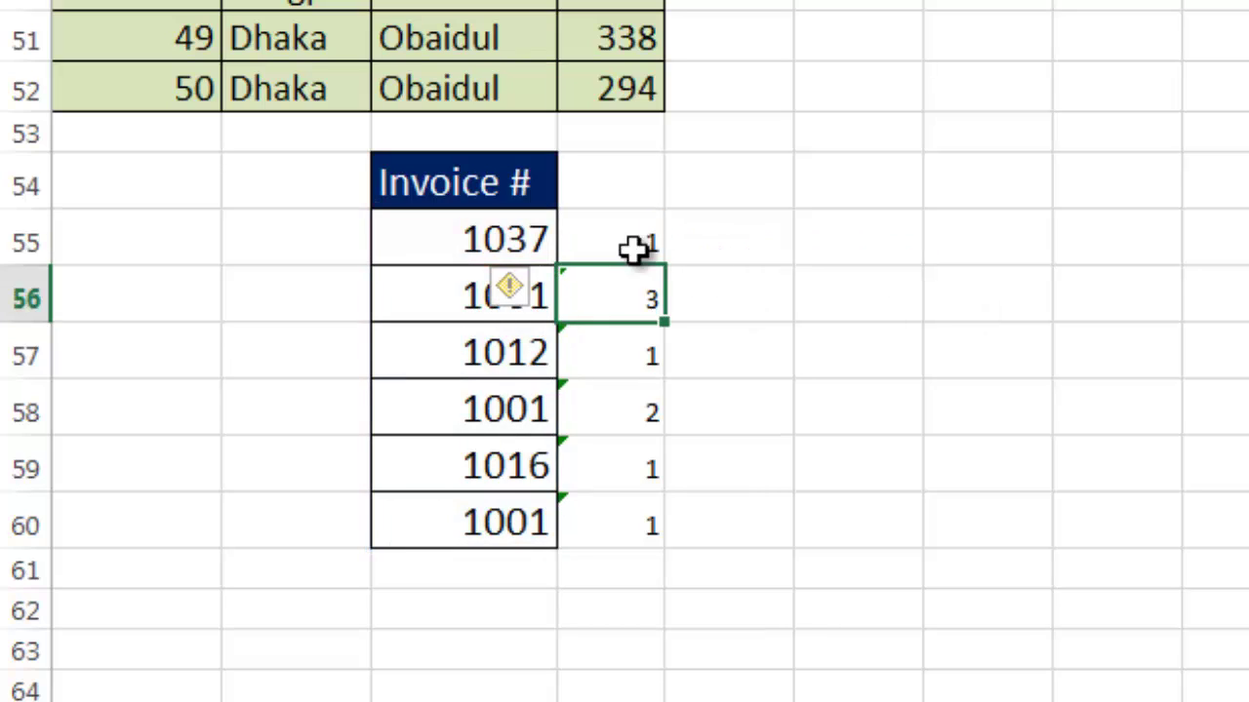
pyautogui.click(605, 223)
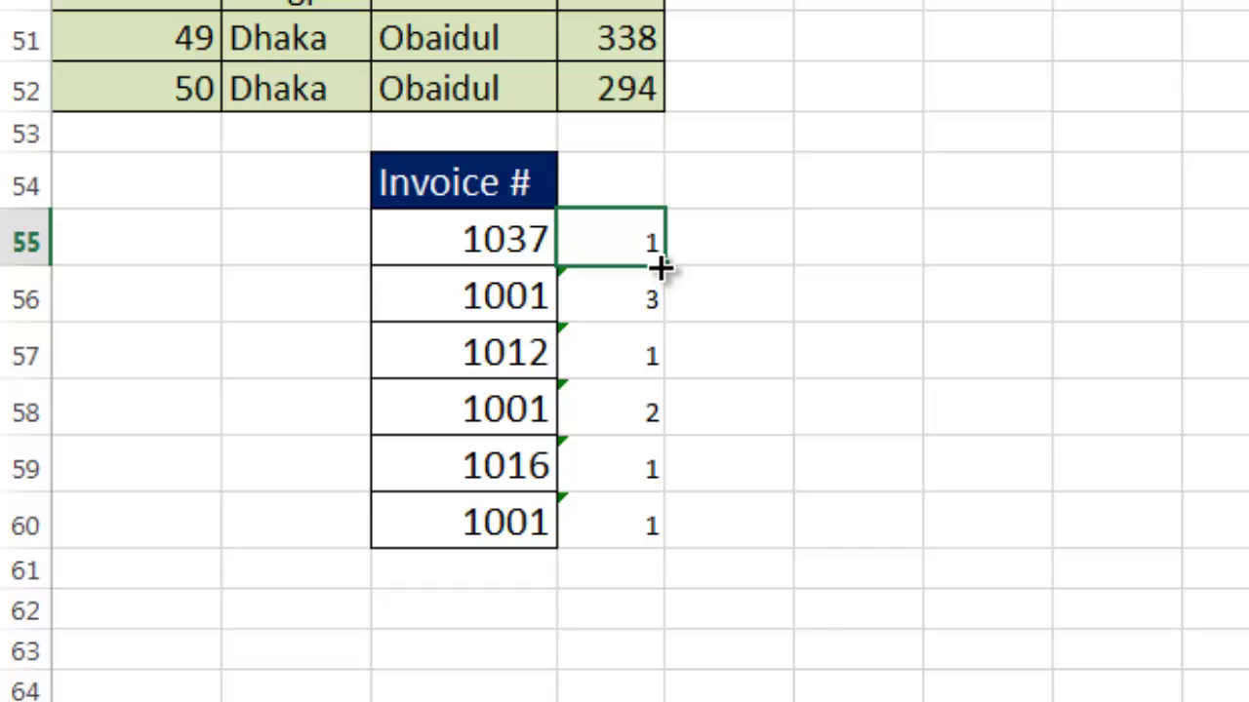
pyautogui.moveTo(661, 269); pyautogui.dragTo(672, 540)
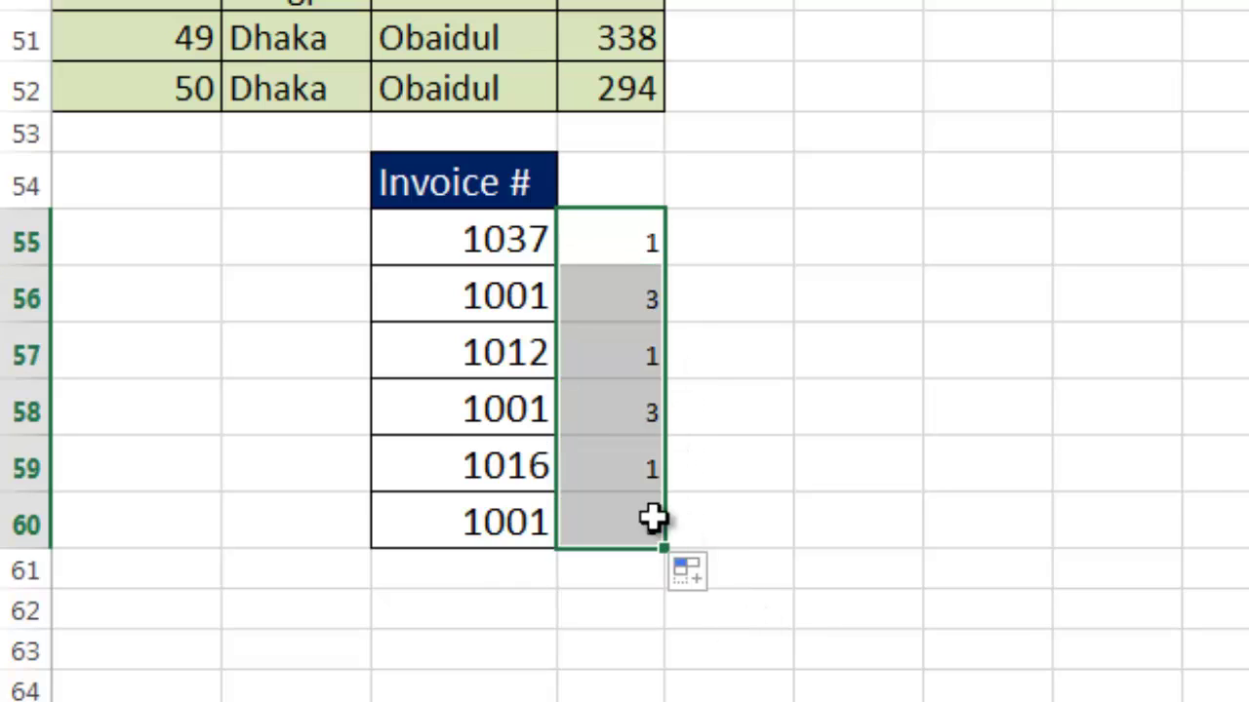
# Step: Replace the criterion in the D55 COUNTIF formula with the whole invoice list as the absolute range $C$55:$C$60
pyautogui.click(641, 227)
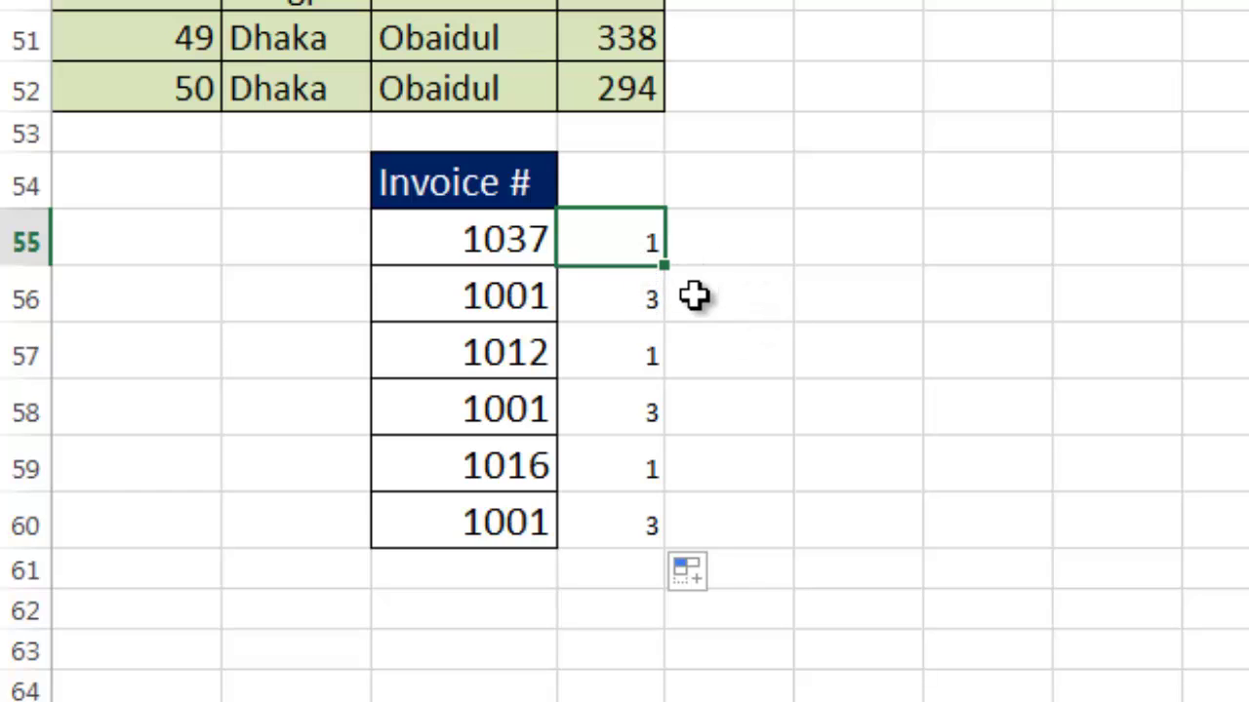
pyautogui.write('=')
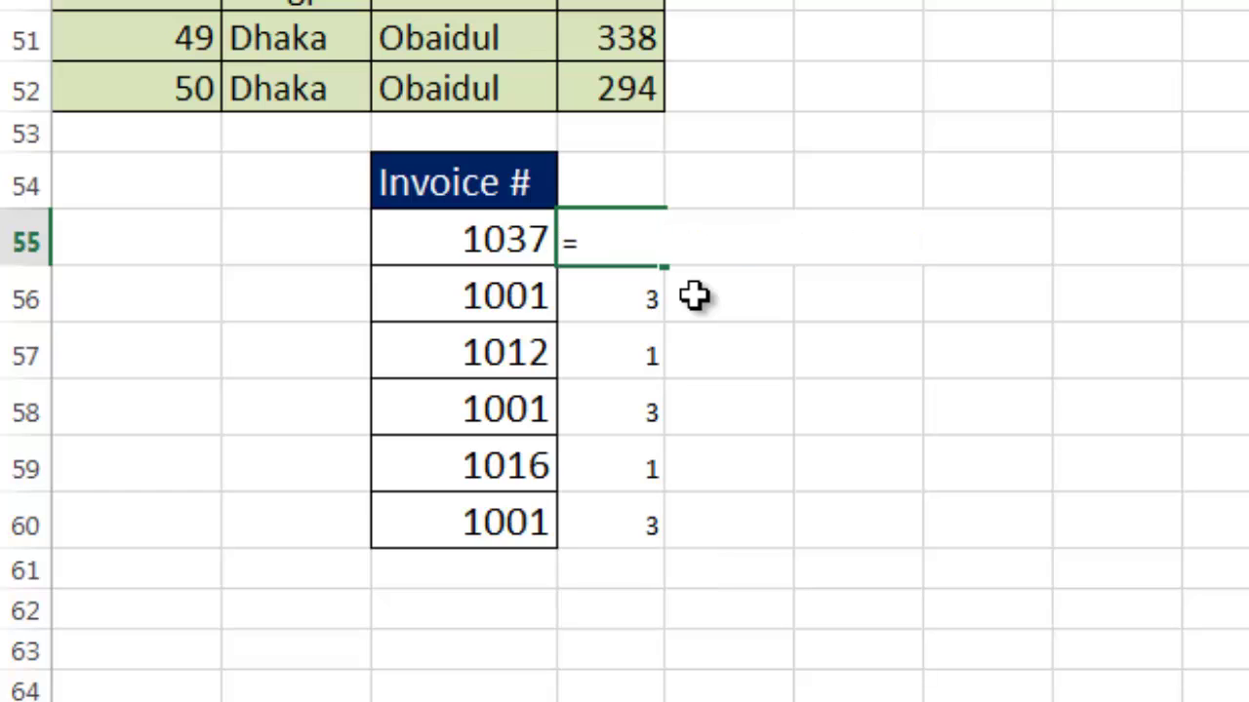
pyautogui.press('Escape')
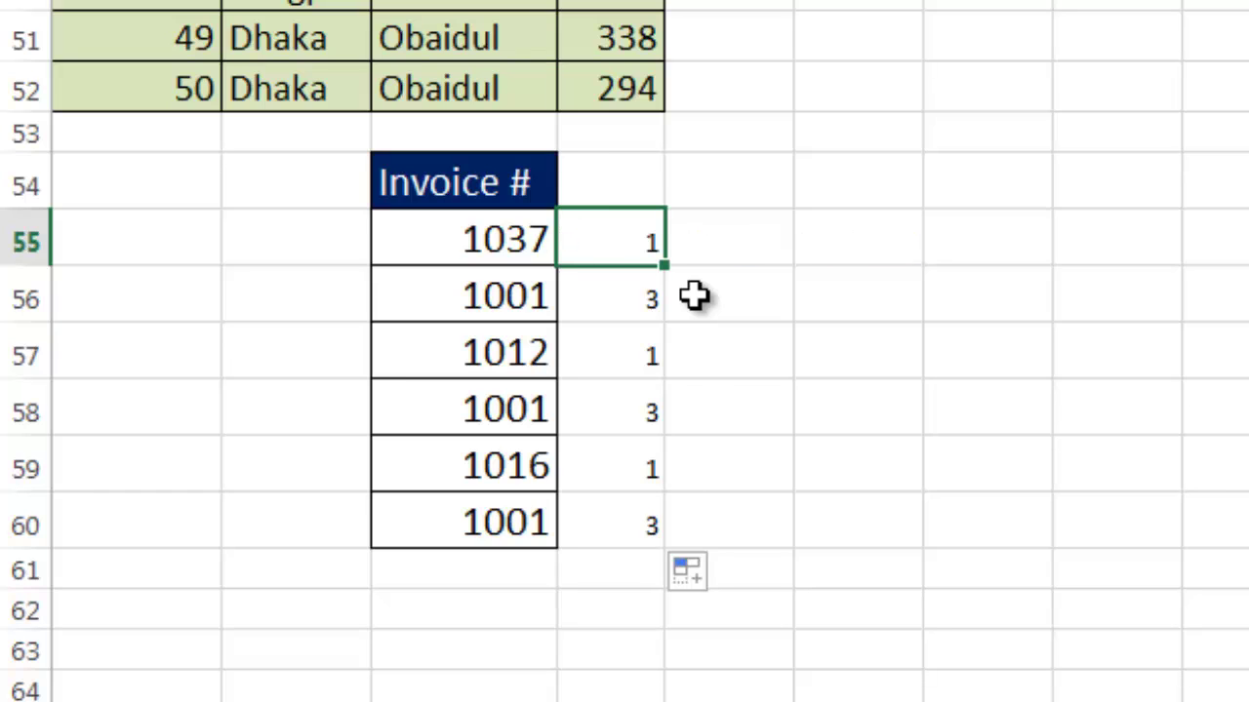
pyautogui.press('F2')
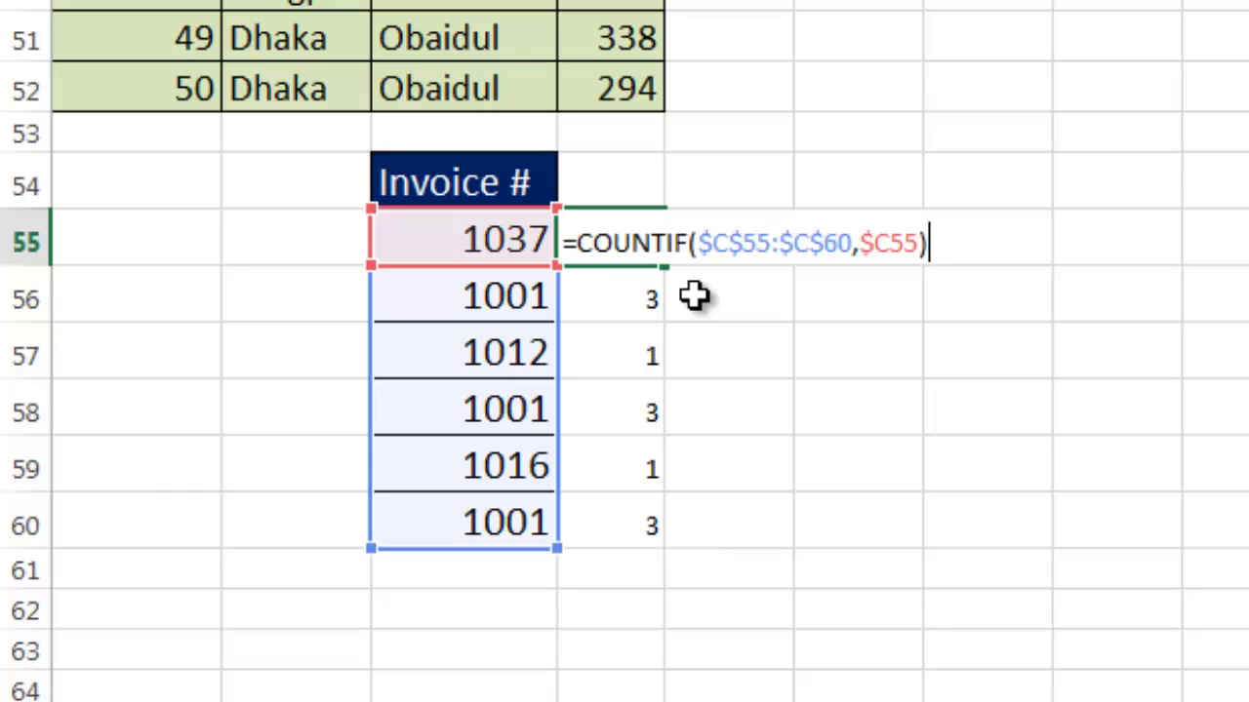
pyautogui.click(918, 240)
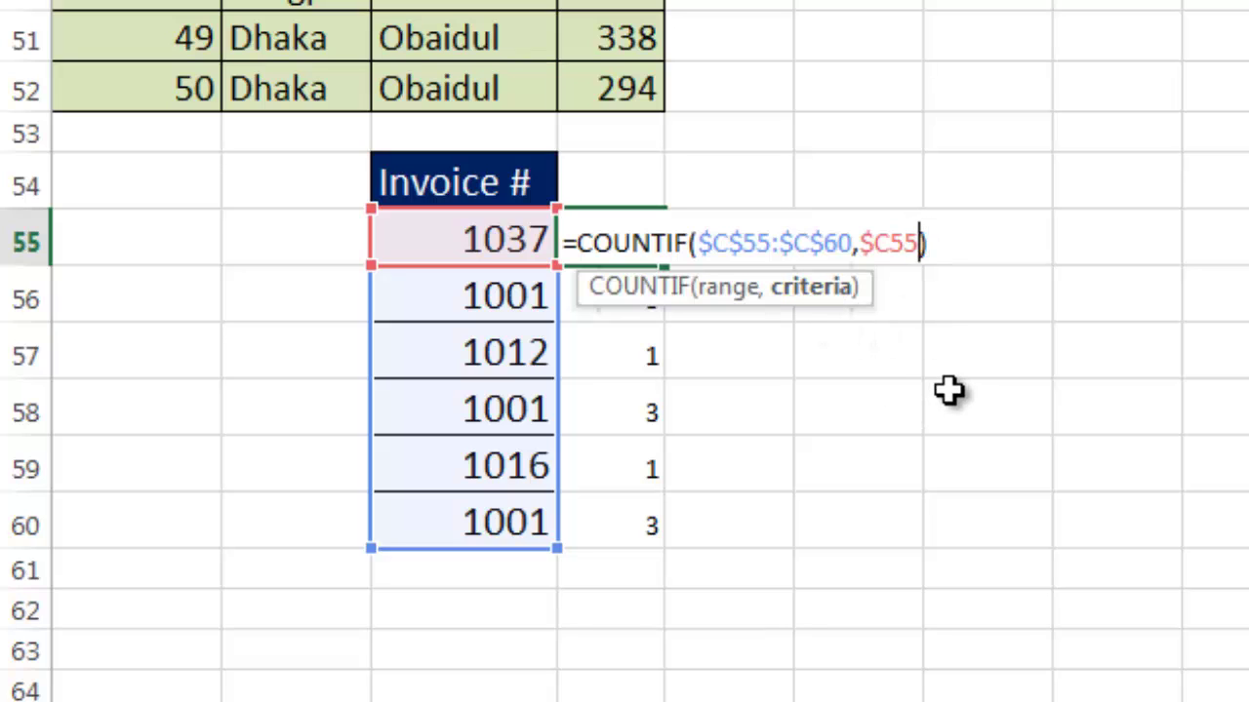
pyautogui.press('BackSpace')
pyautogui.press('BackSpace')
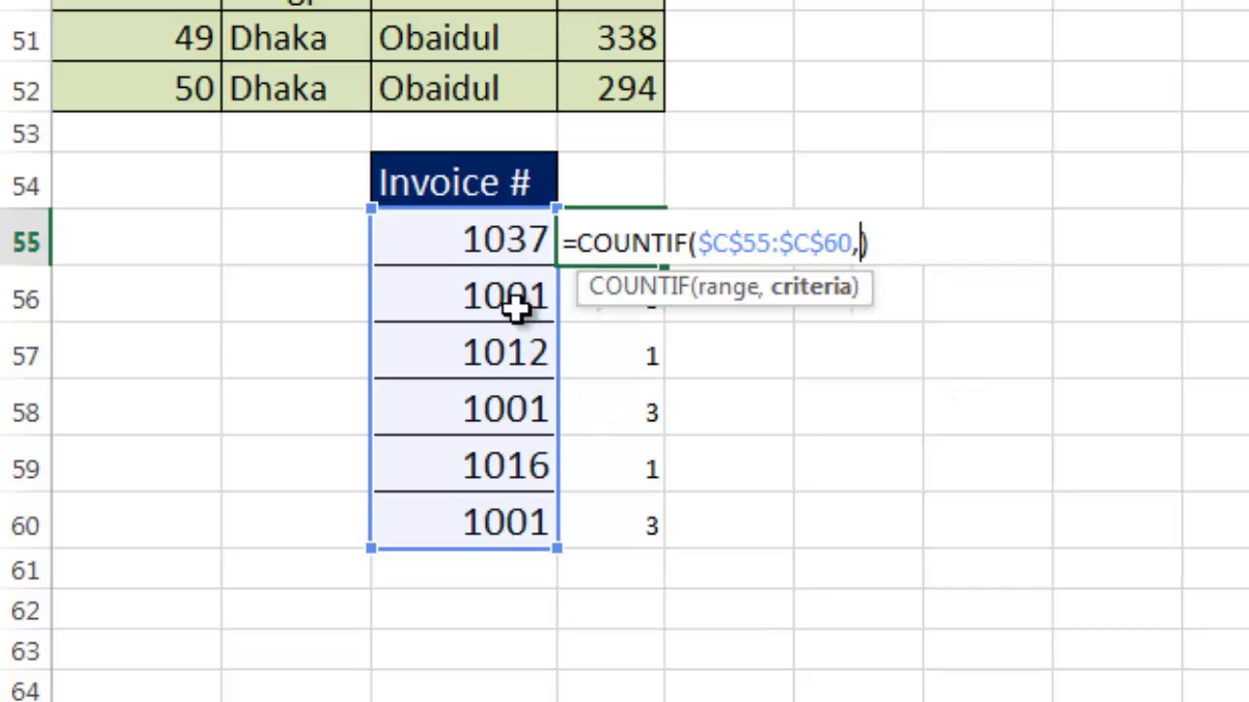
pyautogui.moveTo(494, 238); pyautogui.dragTo(497, 522)
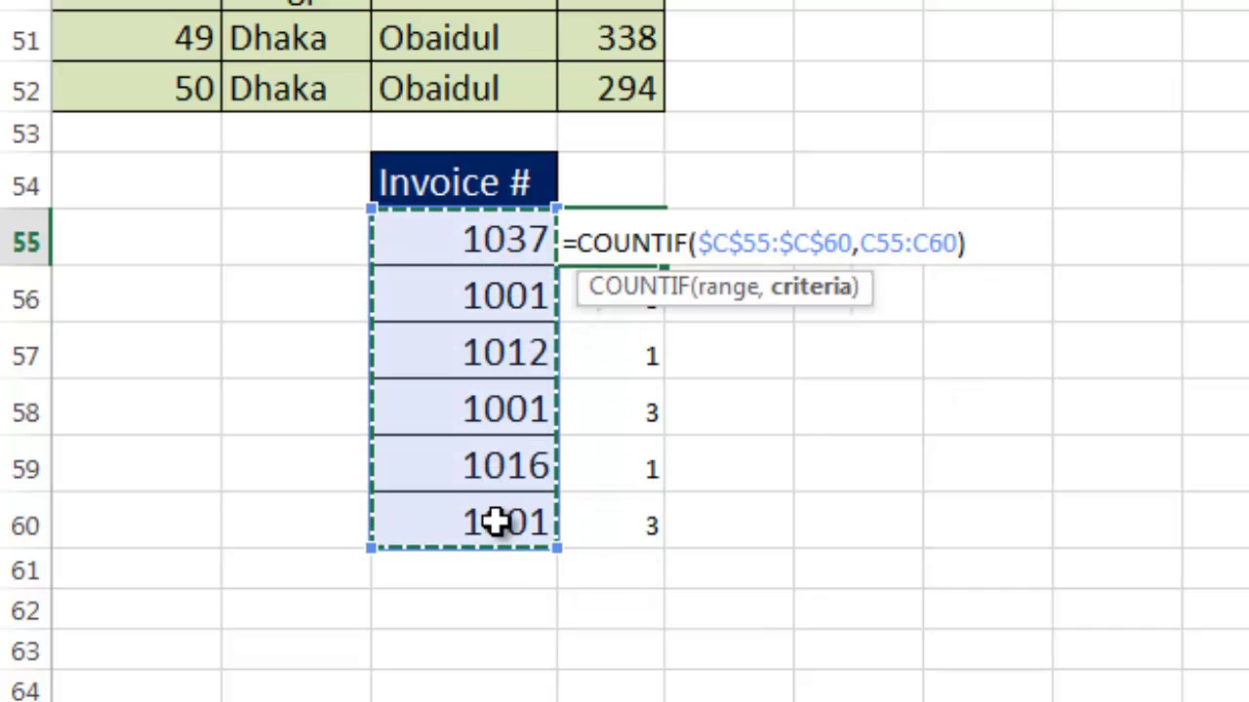
pyautogui.click(906, 243)
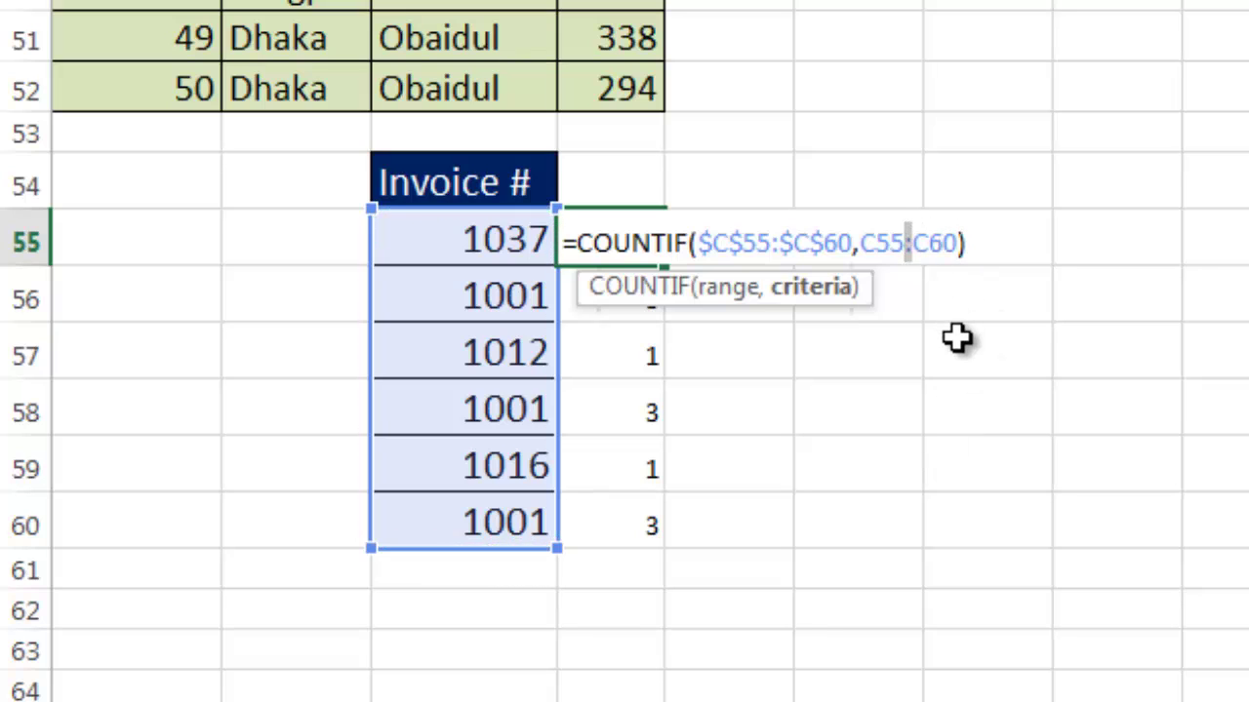
pyautogui.press('F4')
# Step: Evaluate the whole D55 formula in place to view the array it returns, and restore the formula text
pyautogui.moveTo(1034, 245); pyautogui.dragTo(485, 244)
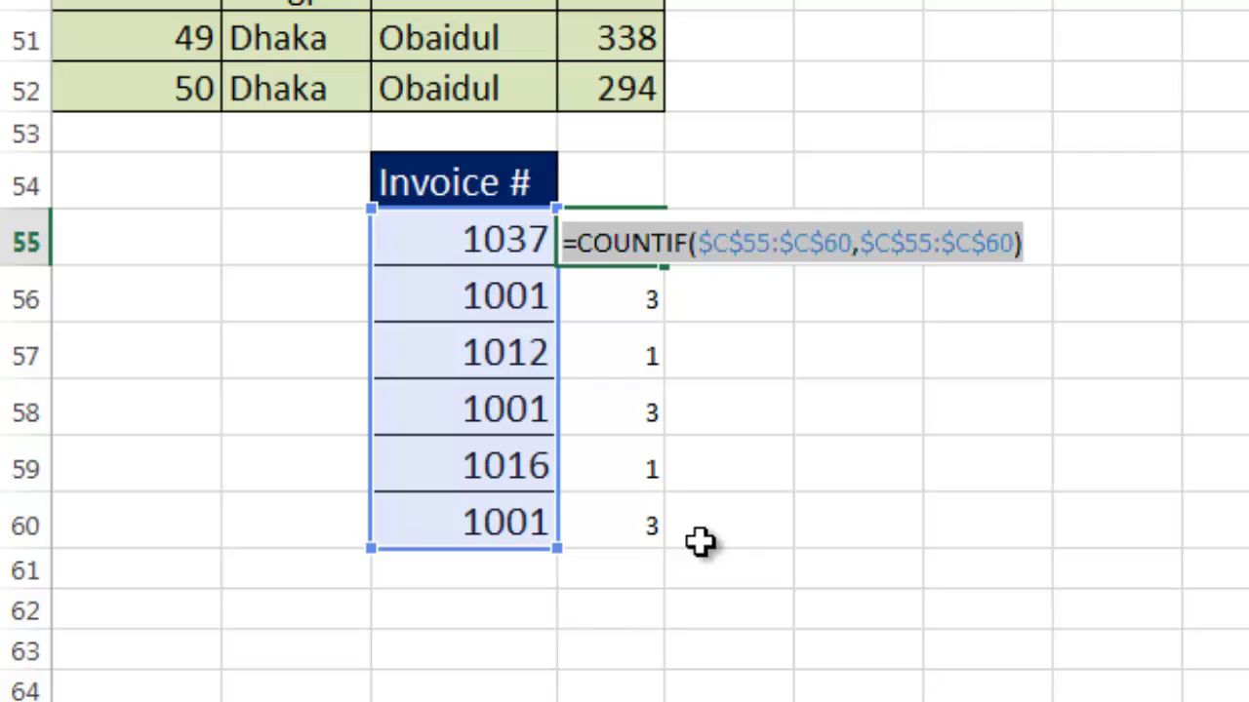
pyautogui.press('F9')
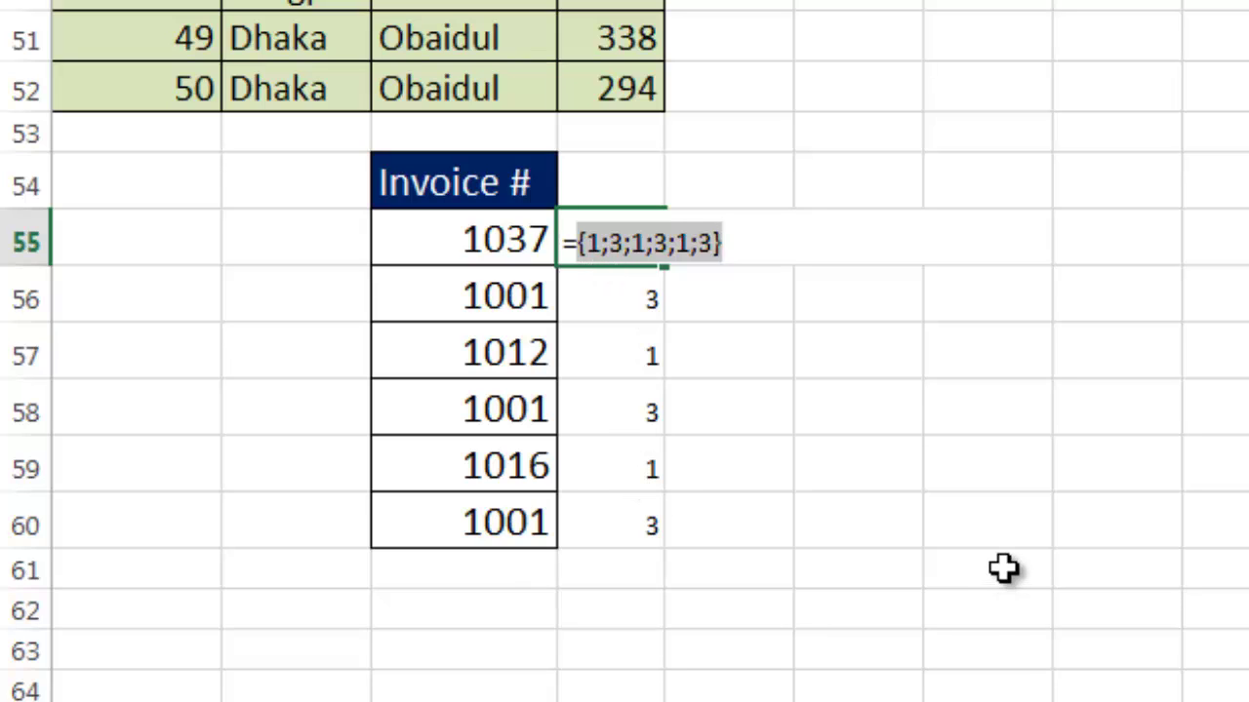
pyautogui.hotkey('ctrl', 'z')
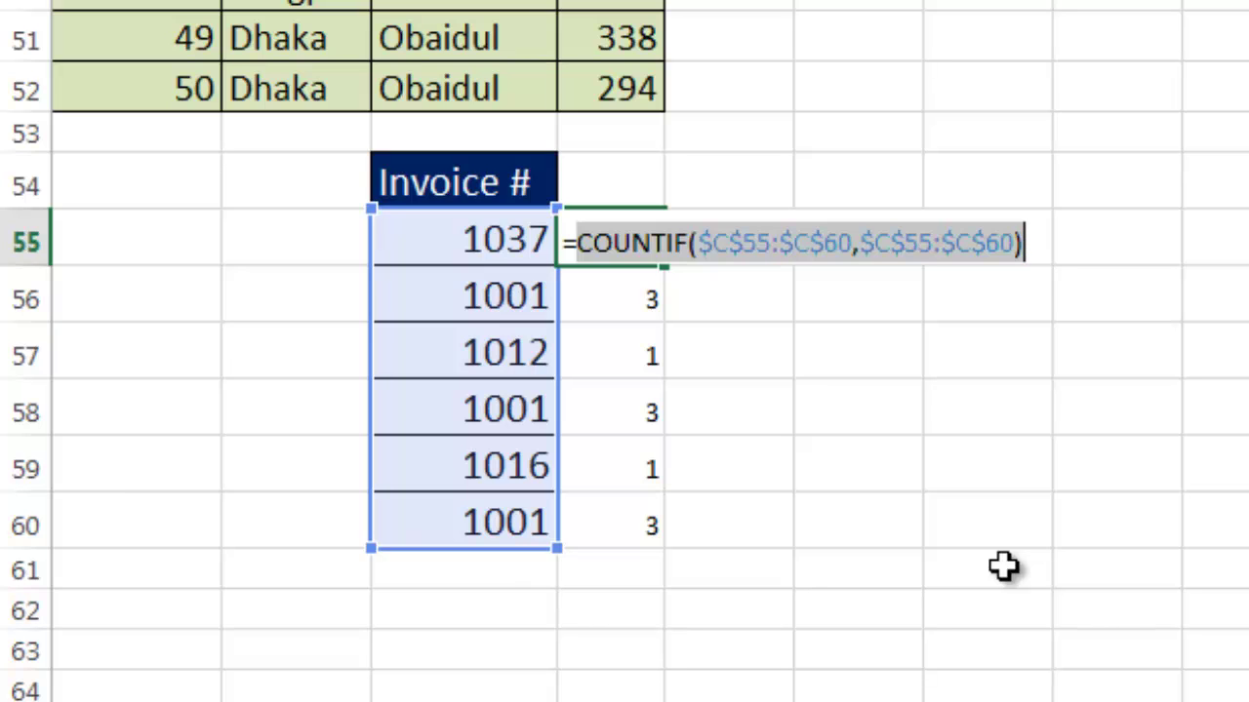
# Step: Enter the COUNTIF formula in D55 and fill it down beside the invoice numbers to D60
pyautogui.press('Return')
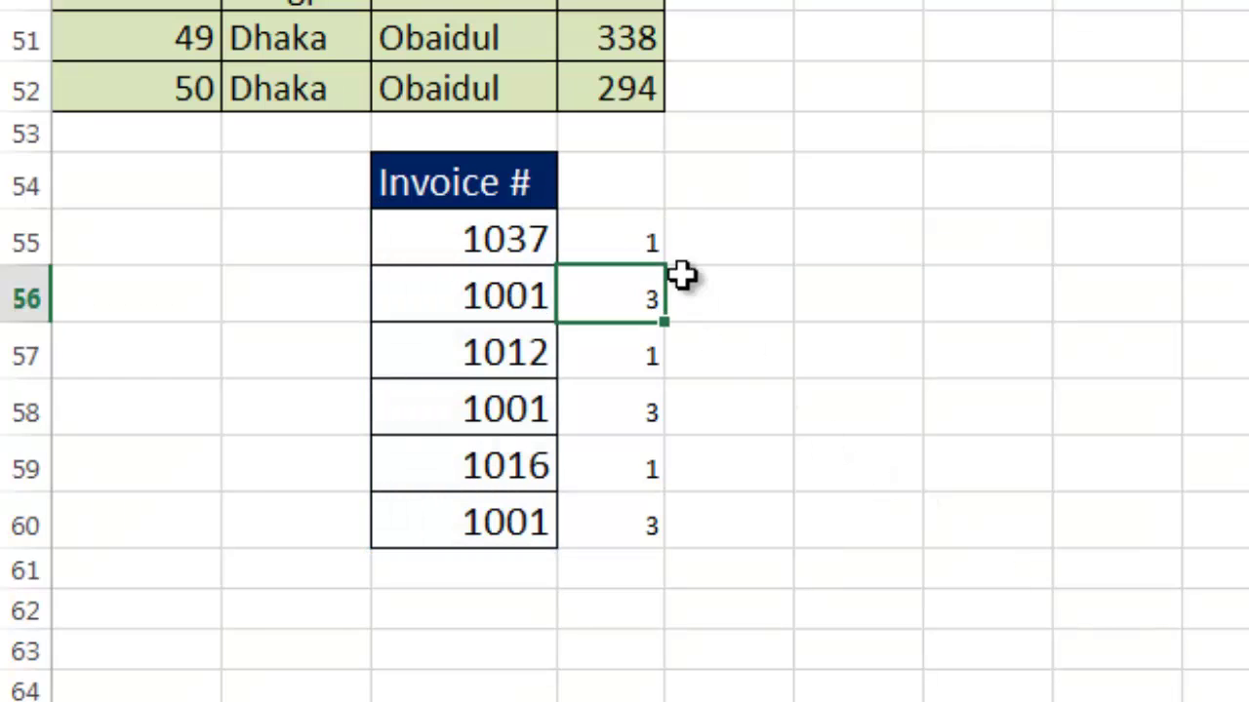
pyautogui.click(649, 236)
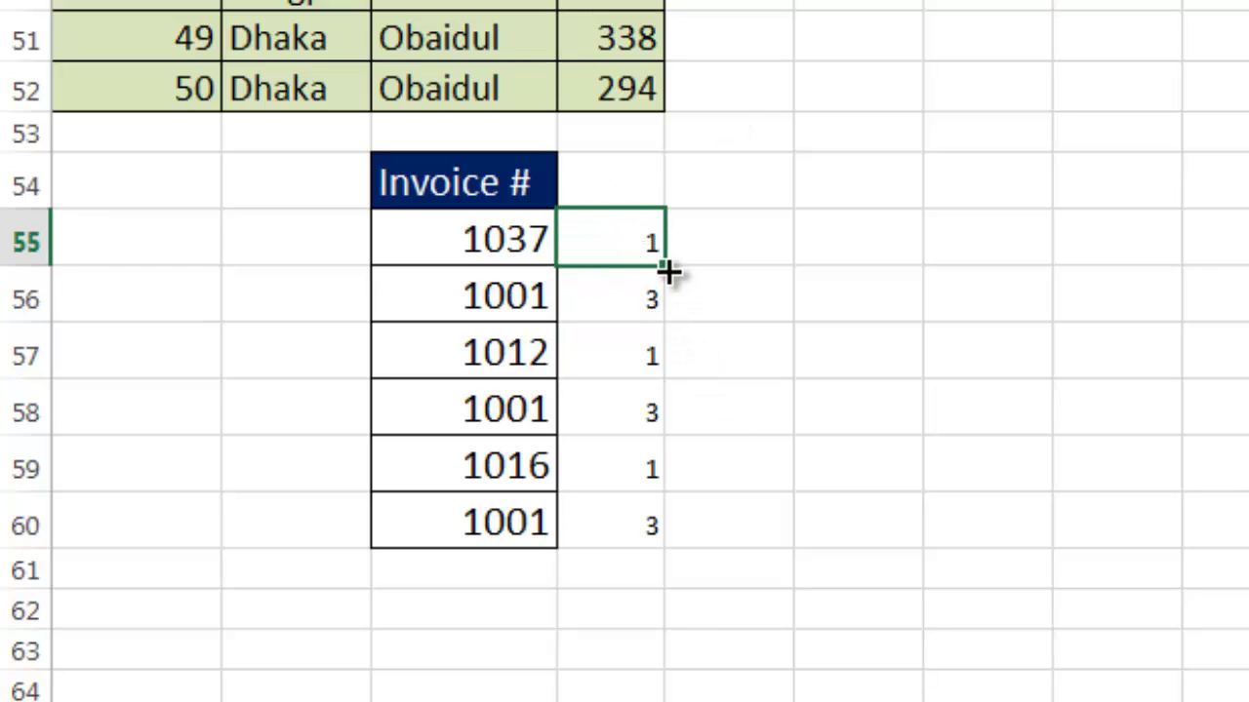
pyautogui.moveTo(666, 265); pyautogui.dragTo(663, 554)
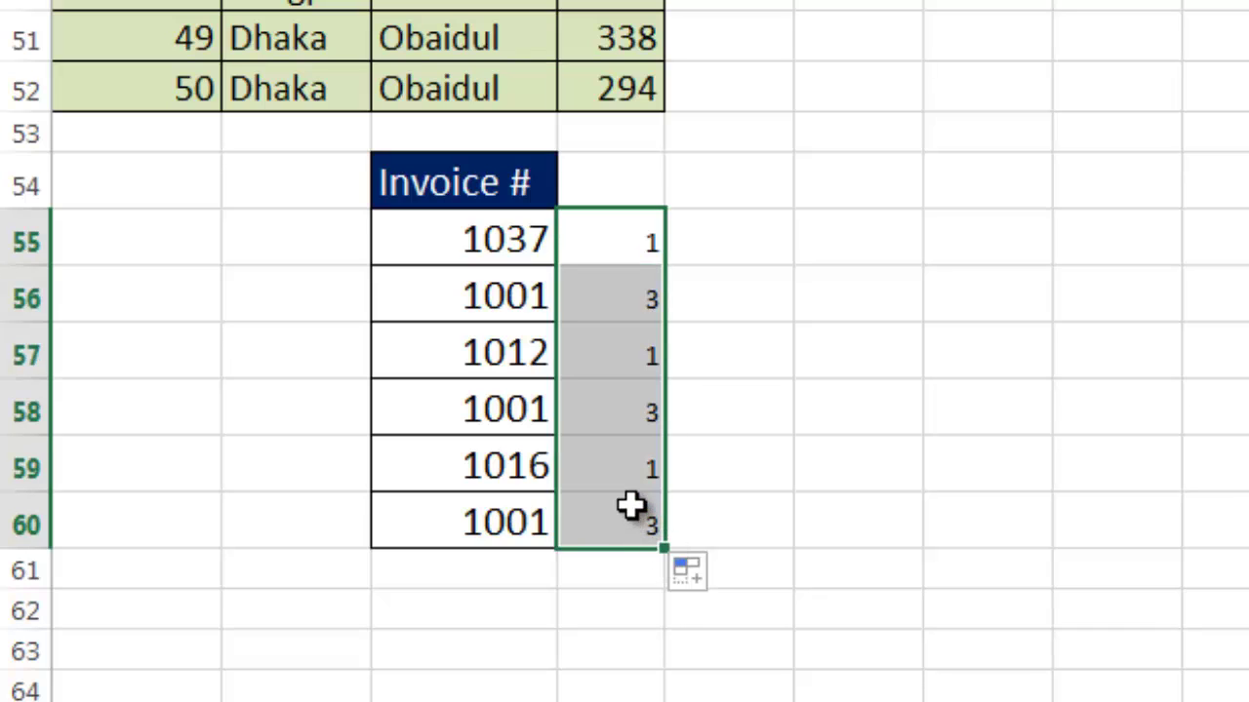
# Step: Reopen the D55 formula and compare its evaluated array with the counts in the column, keeping the original formula
pyautogui.click(634, 219)
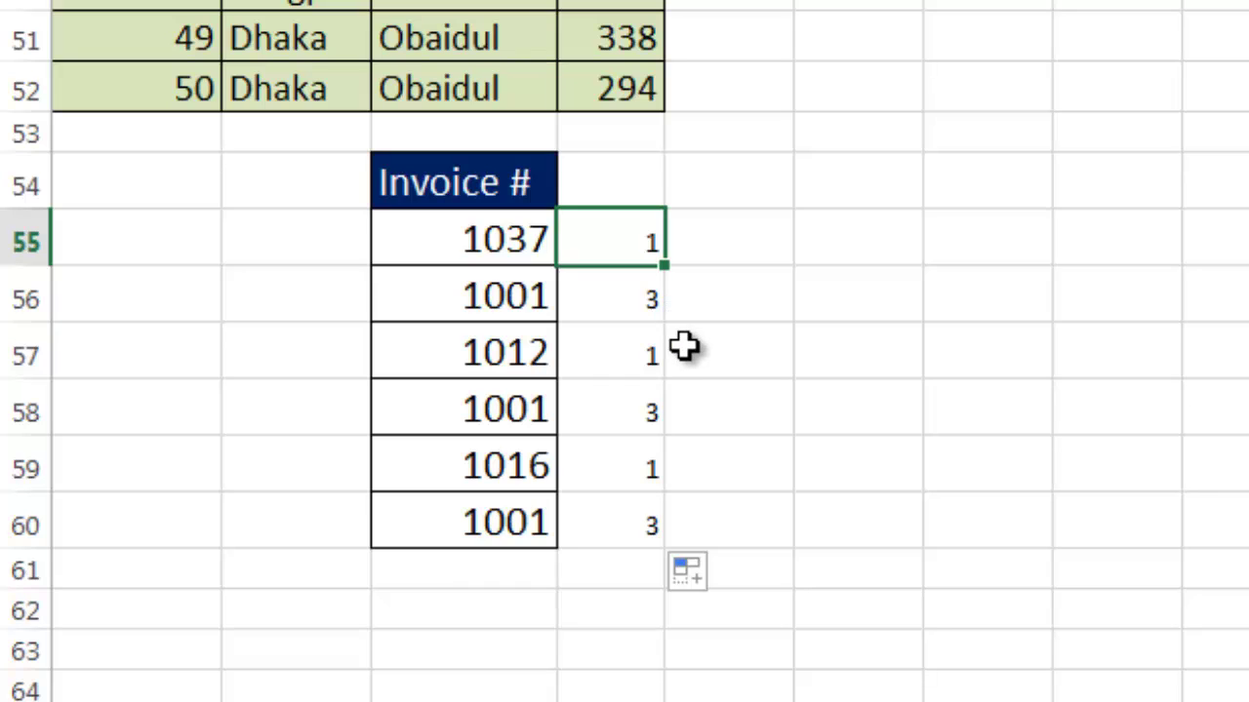
pyautogui.press('F2')
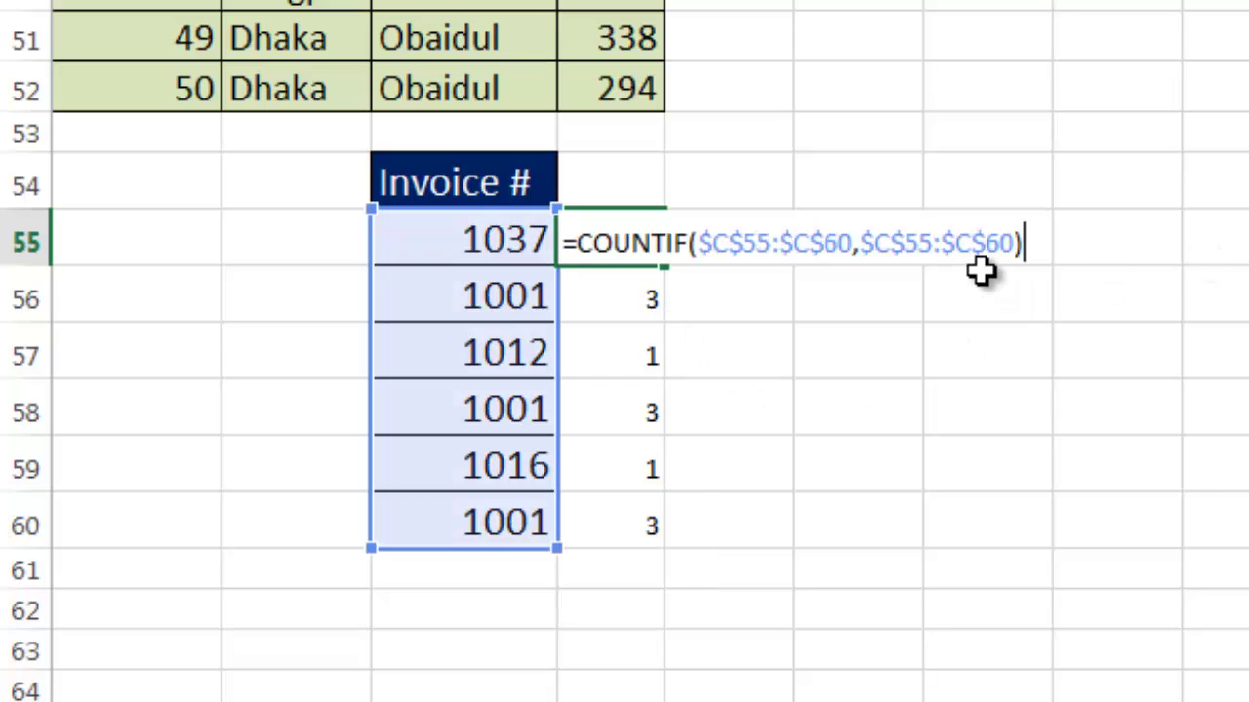
pyautogui.moveTo(1030, 236); pyautogui.dragTo(560, 243)
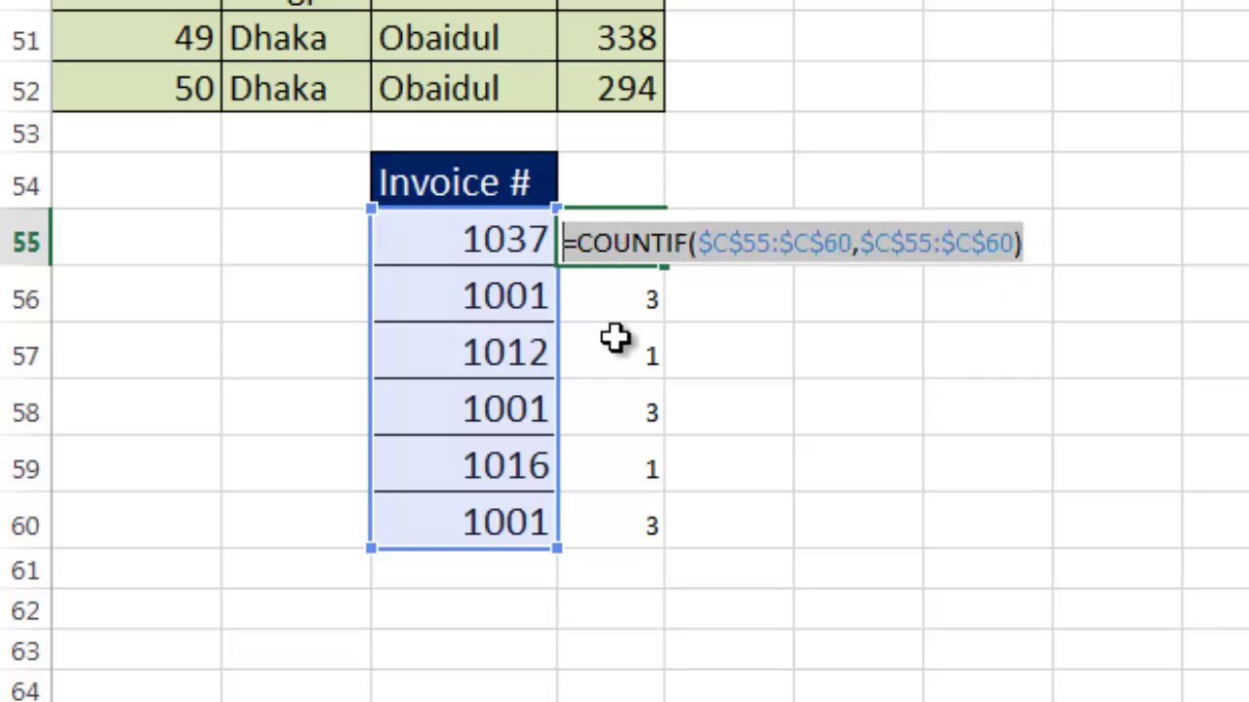
pyautogui.press('F9')
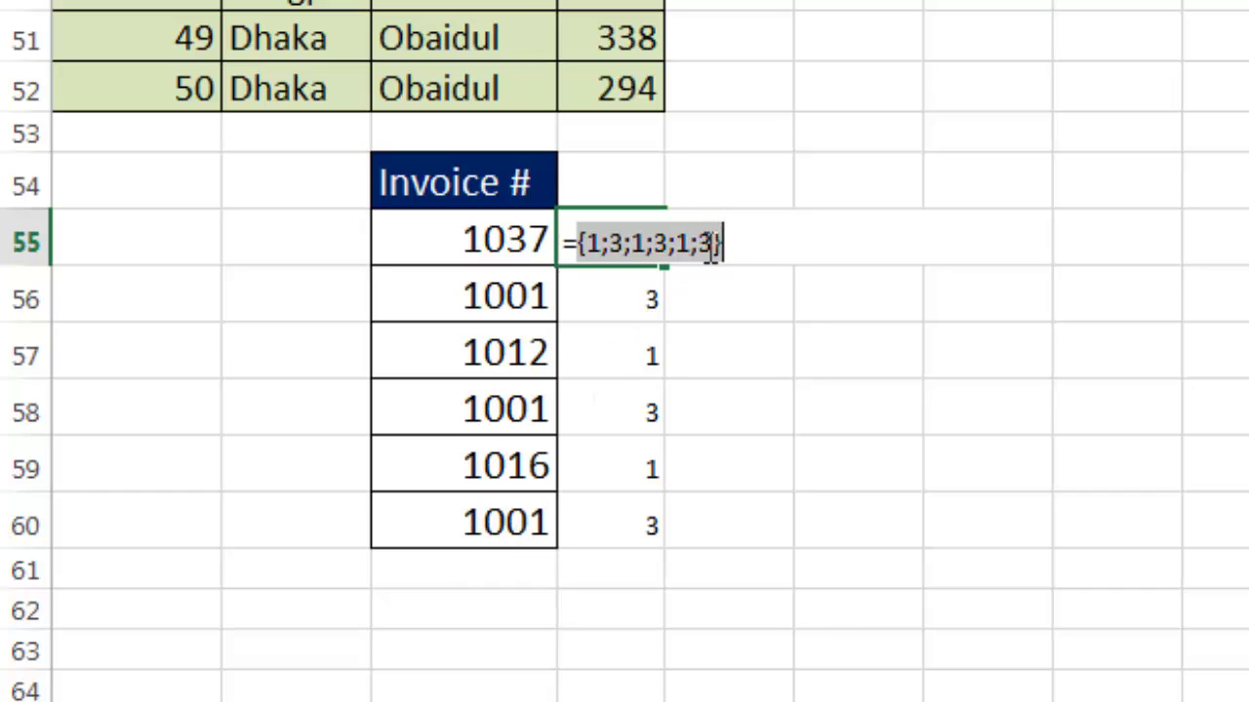
pyautogui.hotkey('ctrl', 'z')
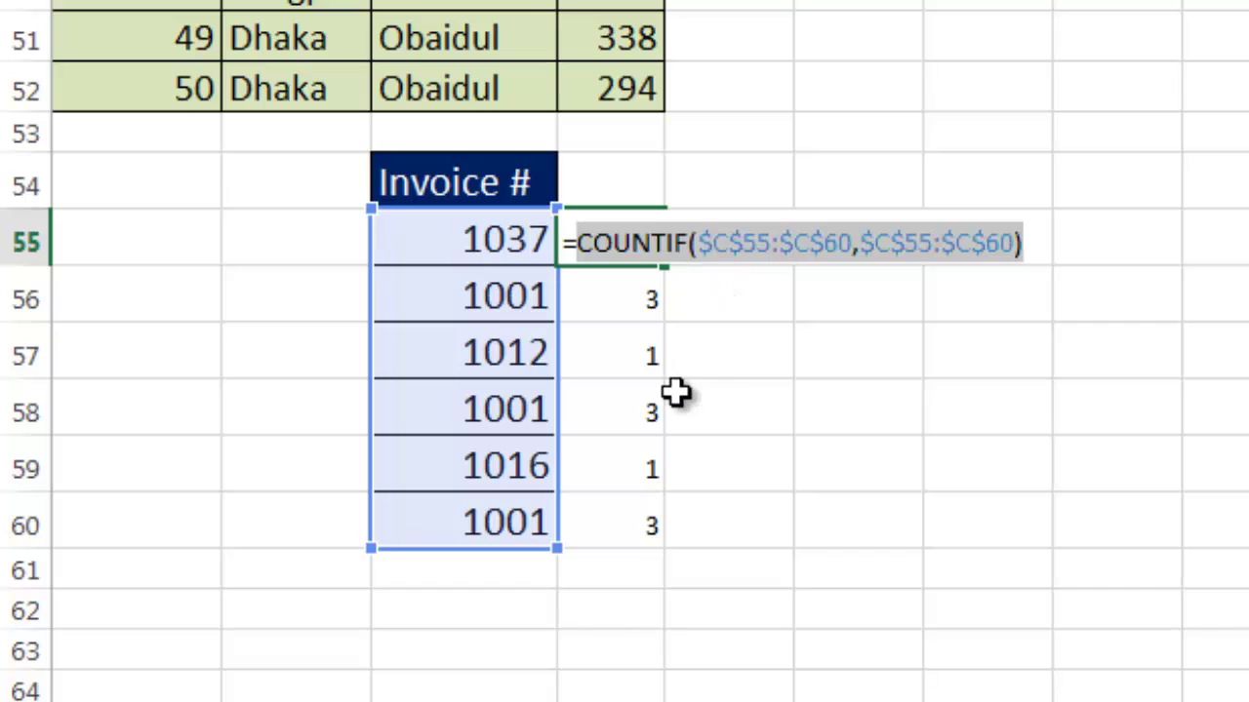
pyautogui.press('Return')
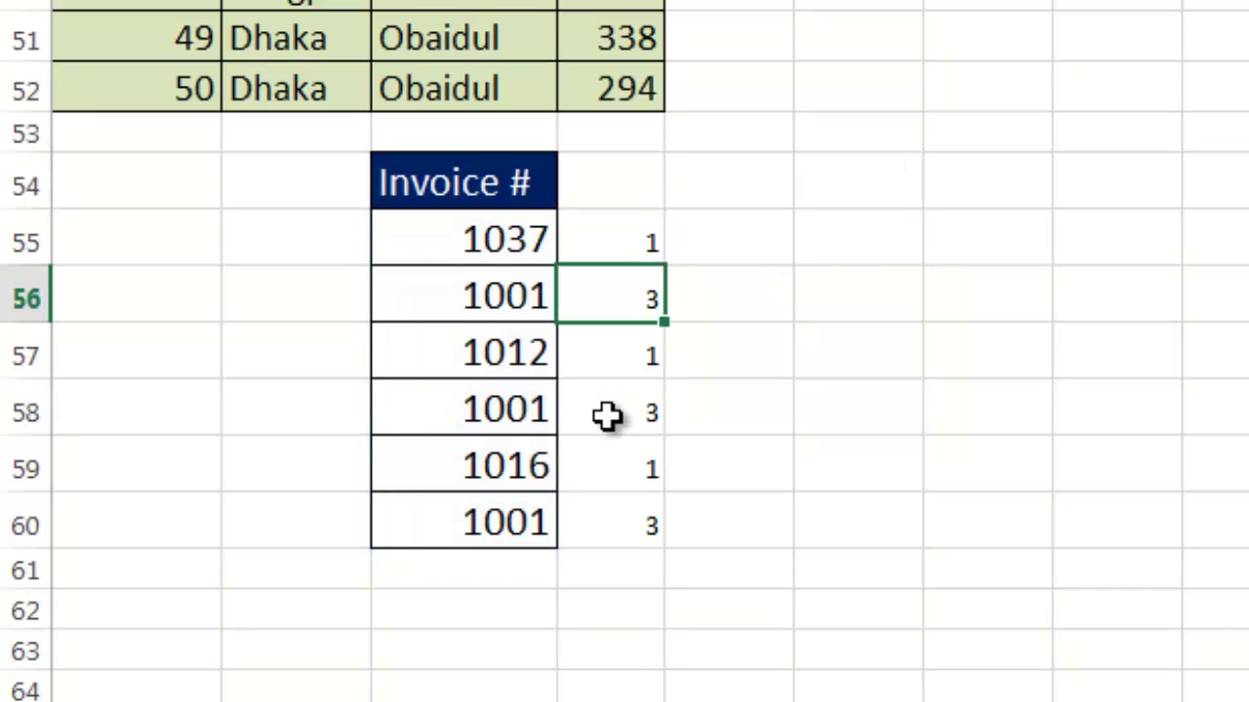
# Step: Clear the counts in D56:D60 and change the invoice number in C60 to 1037
pyautogui.moveTo(610, 293); pyautogui.dragTo(649, 496)
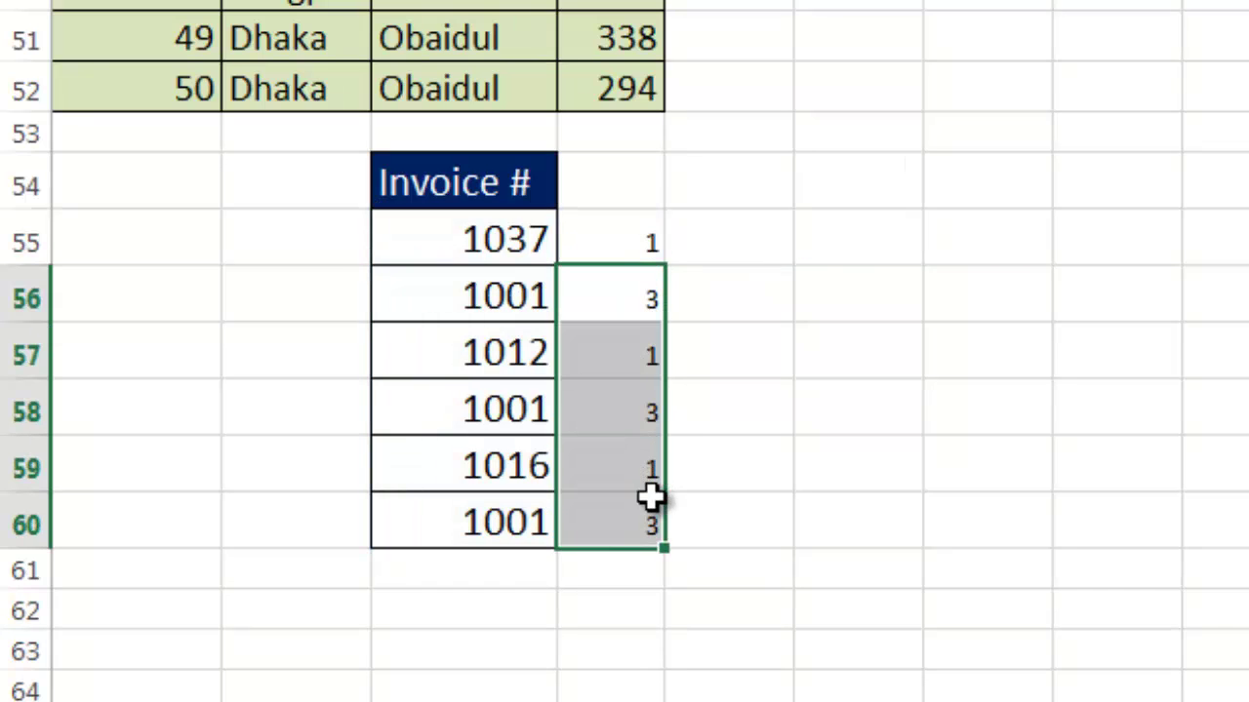
pyautogui.press('Delete')
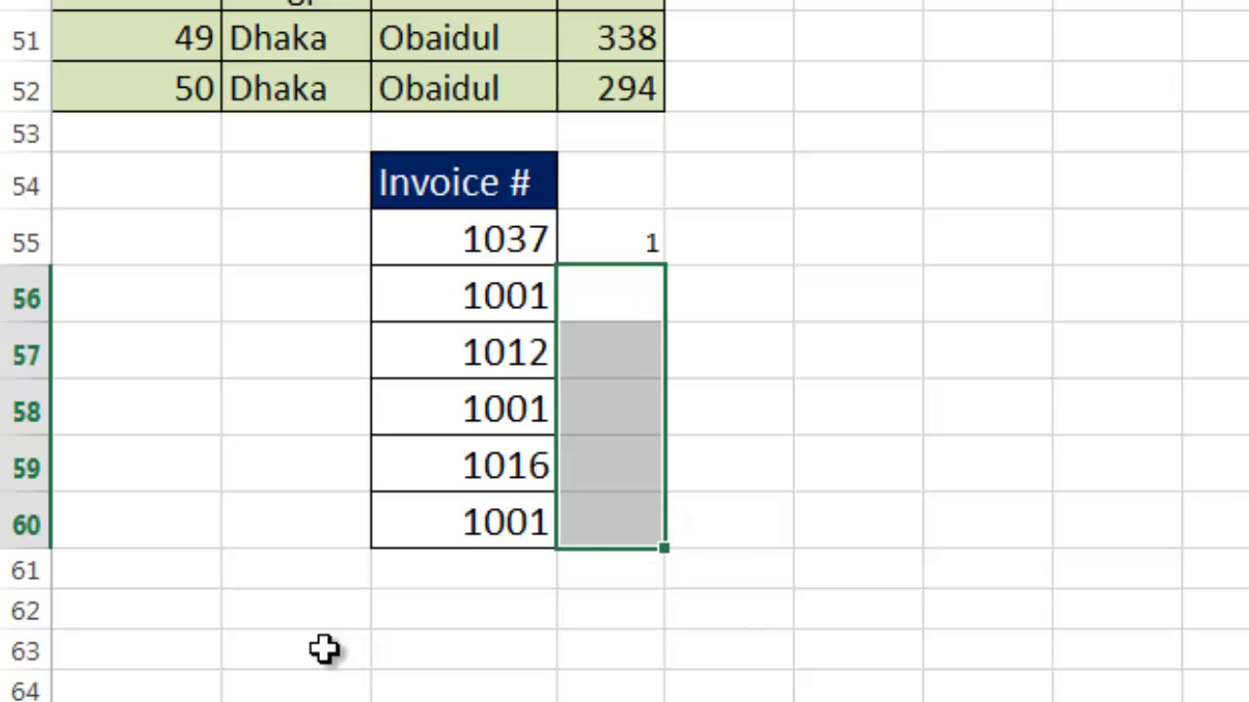
pyautogui.click(494, 524)
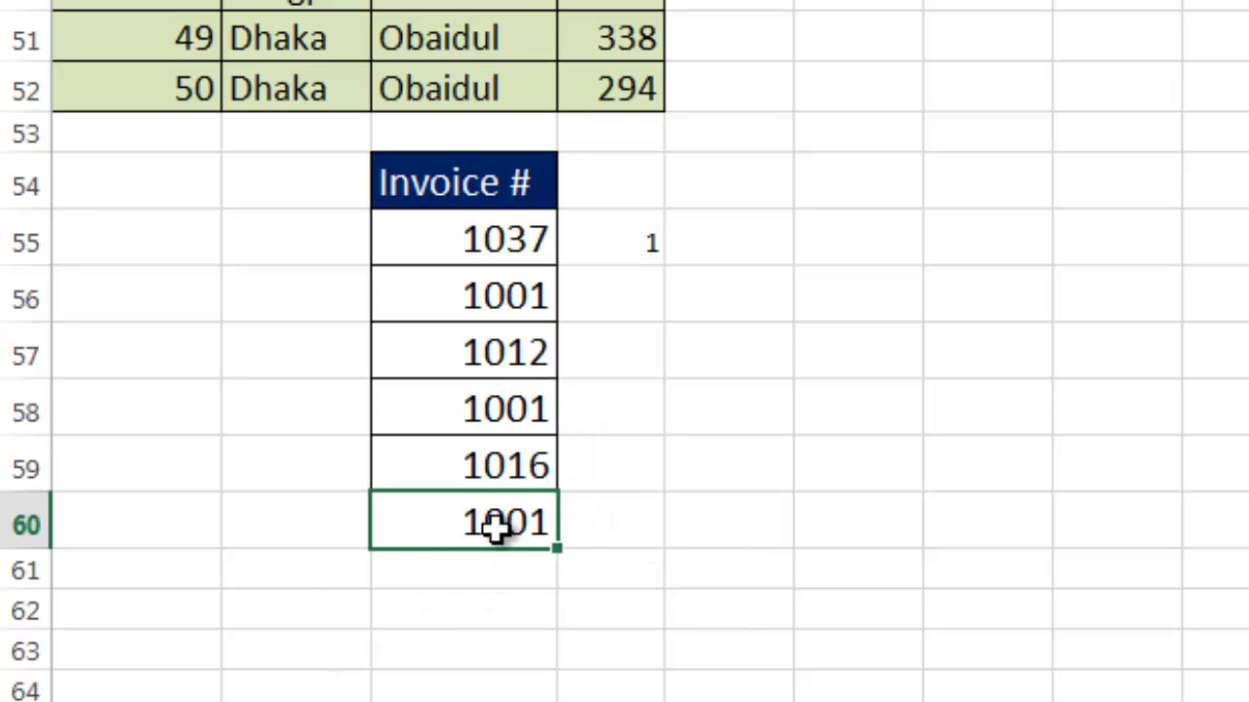
pyautogui.write('1037')
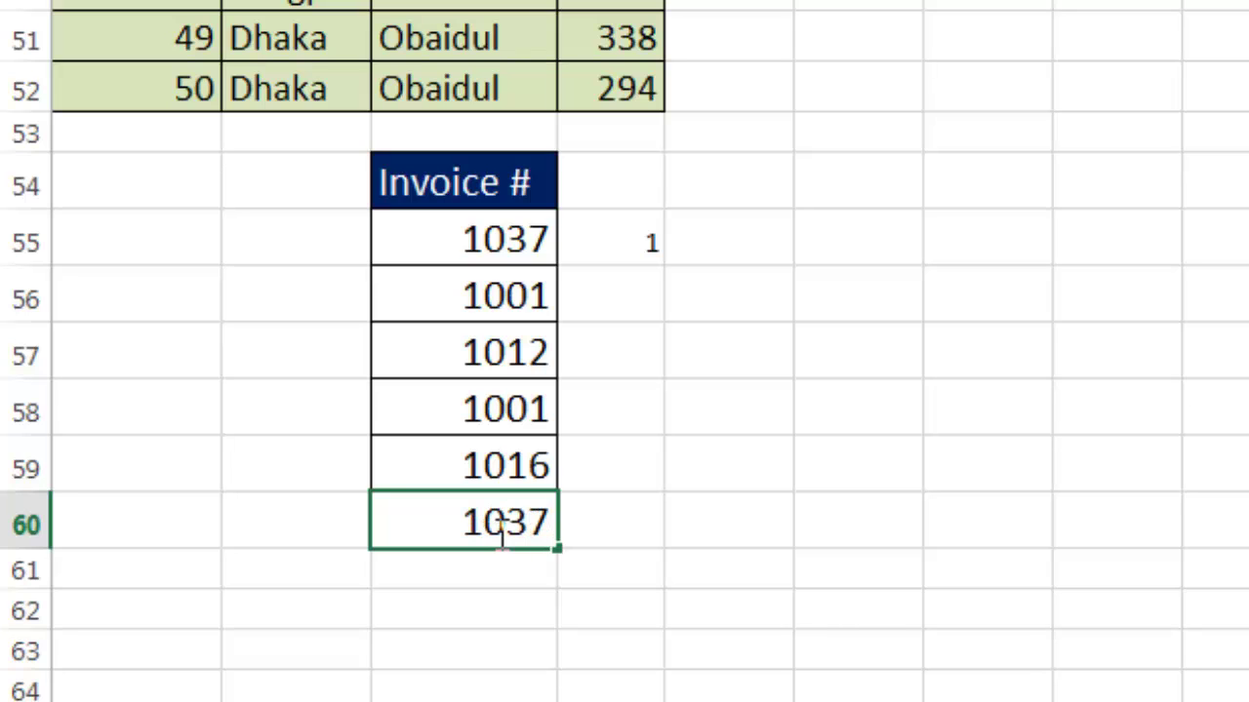
pyautogui.press('Return')
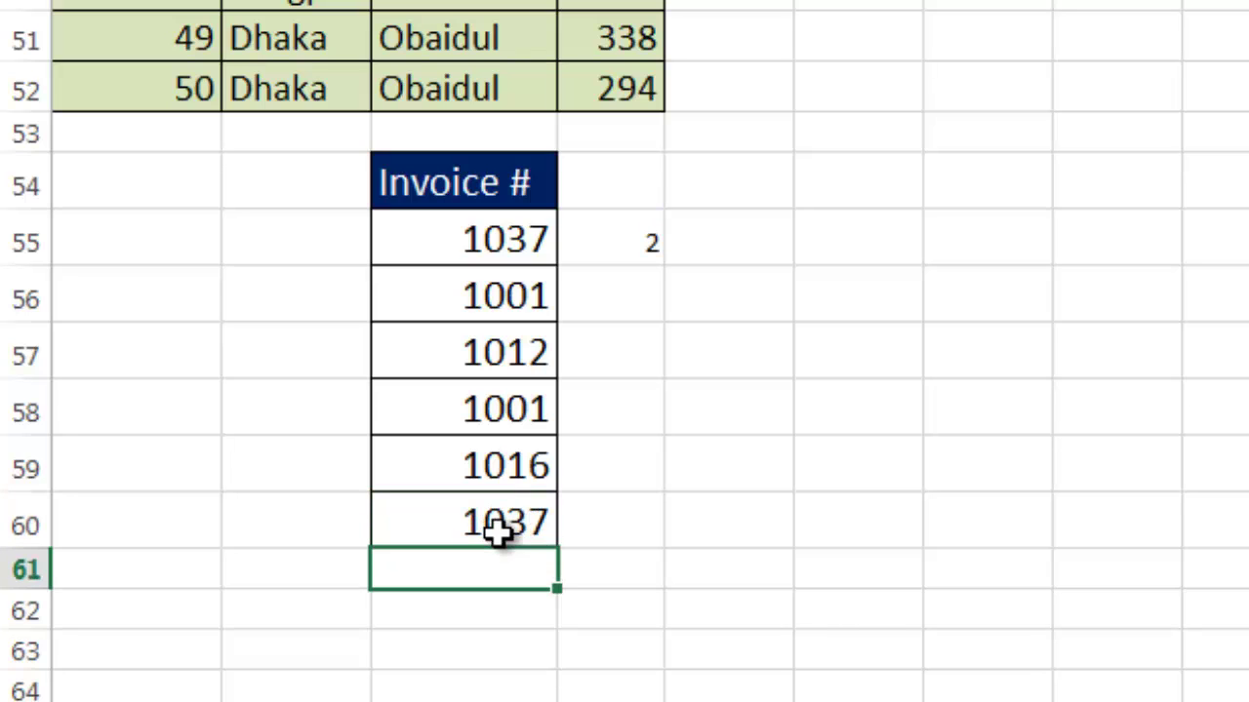
# Step: Evaluate the COUNTIF formula in D55 in place to view its array for the updated invoice numbers, and restore the formula text
pyautogui.click(618, 242)
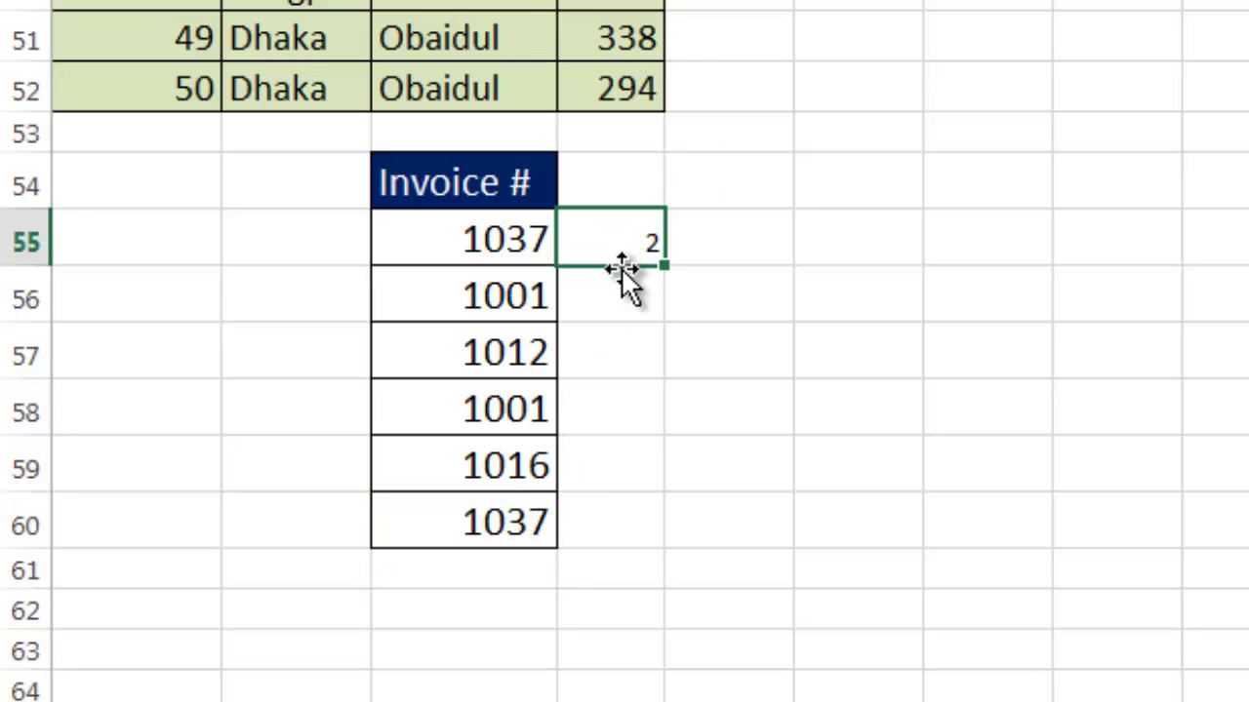
pyautogui.press('F2')
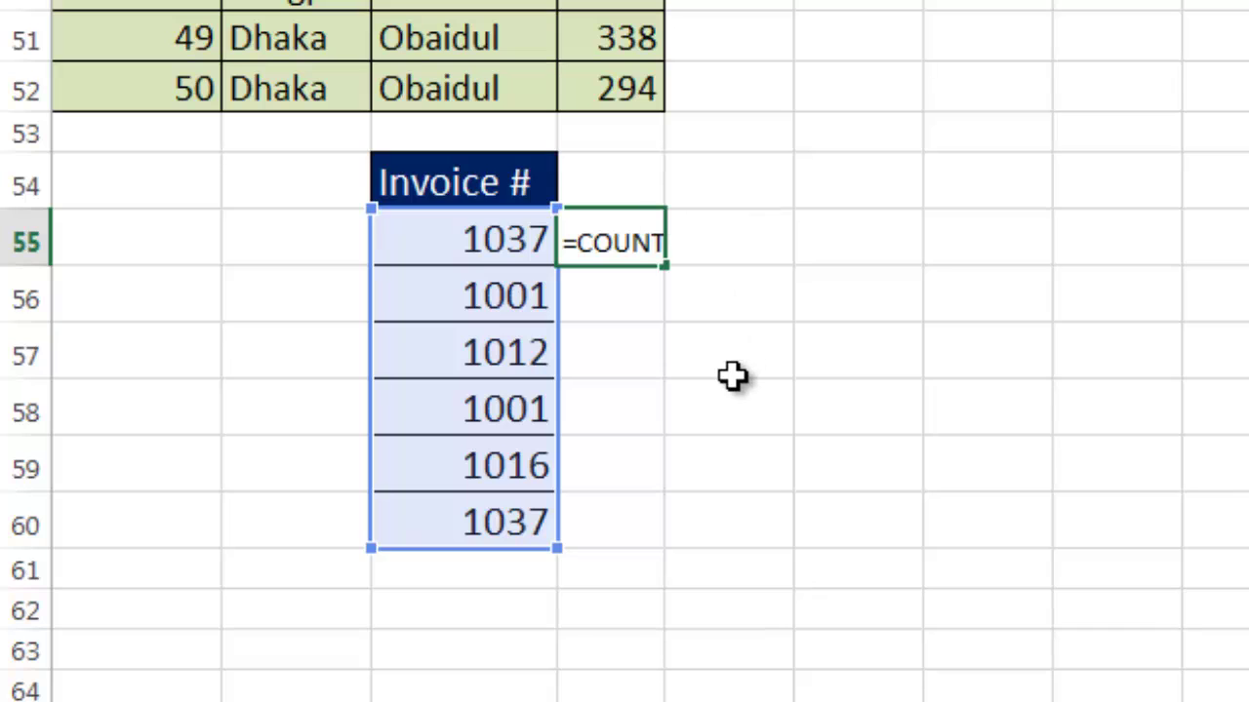
pyautogui.press('F9')
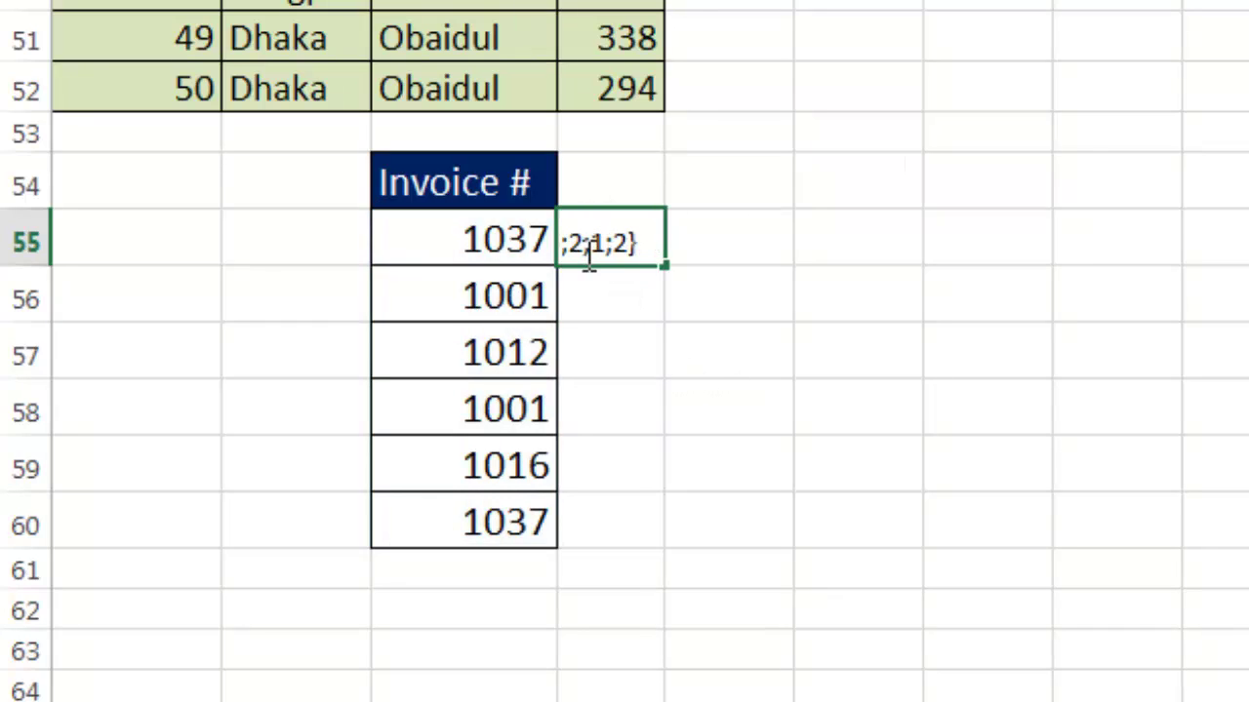
pyautogui.press('Escape')
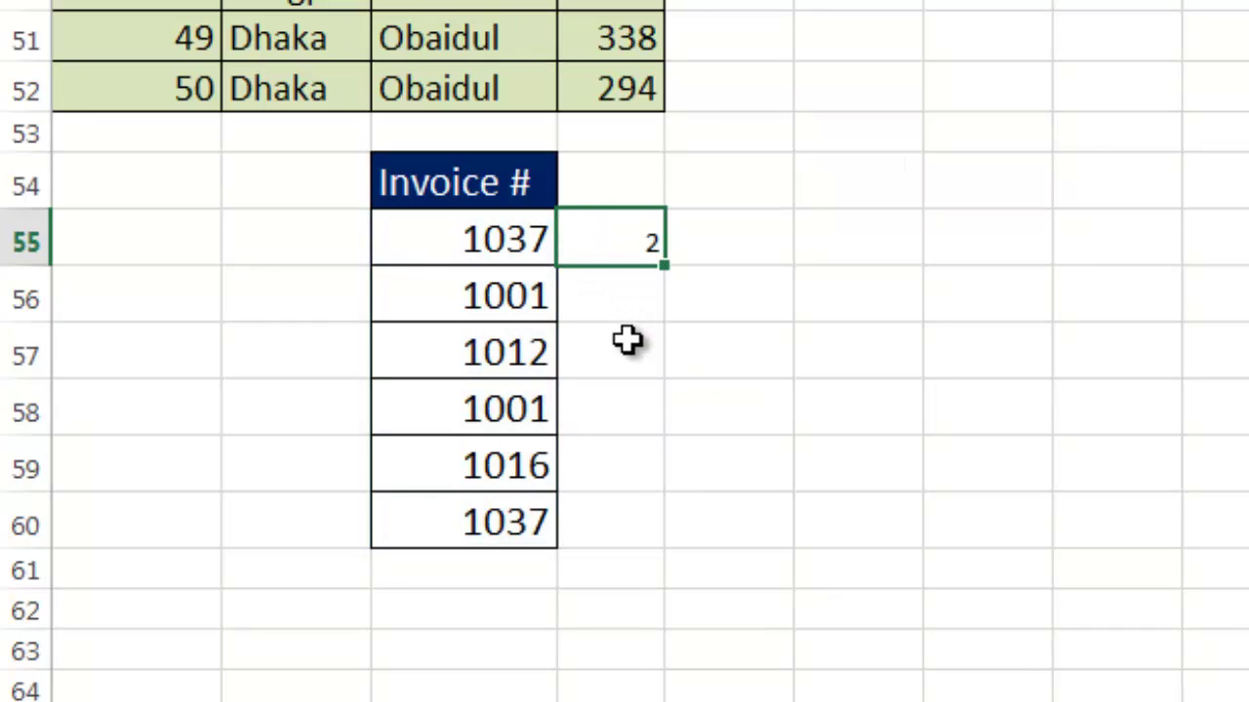
pyautogui.press('F2')
pyautogui.moveTo(1022, 242); pyautogui.dragTo(488, 220)
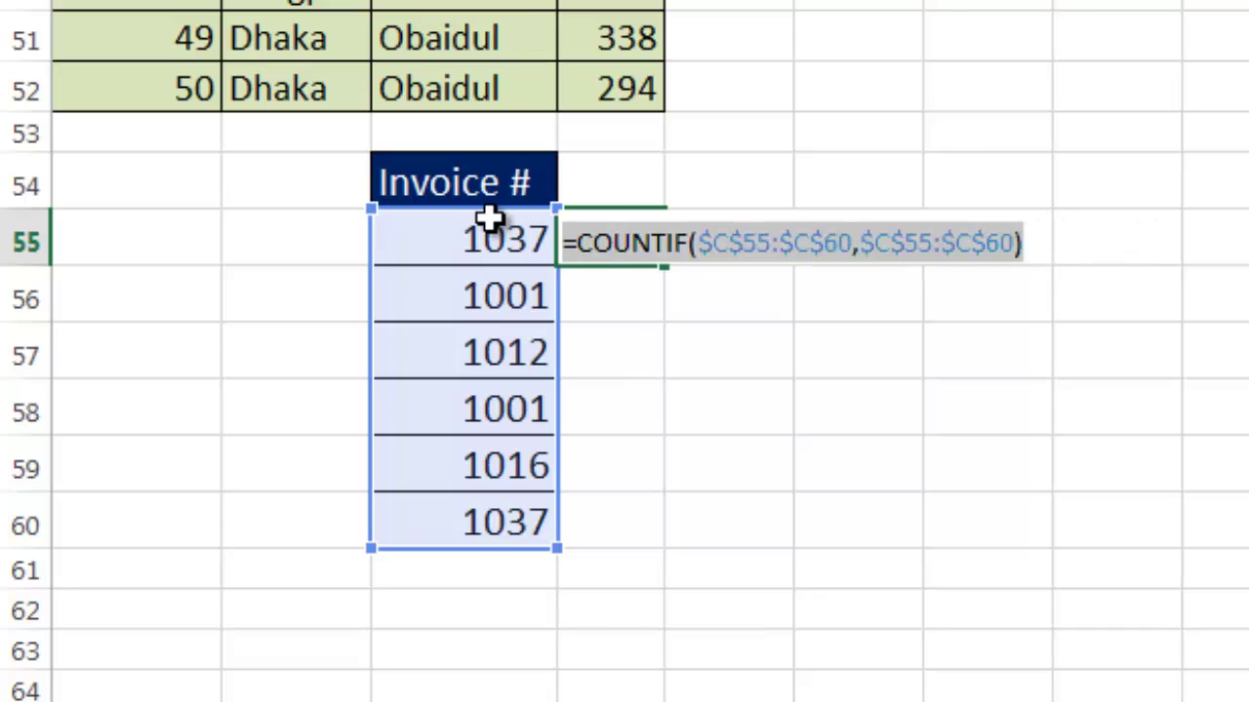
pyautogui.press('F9')
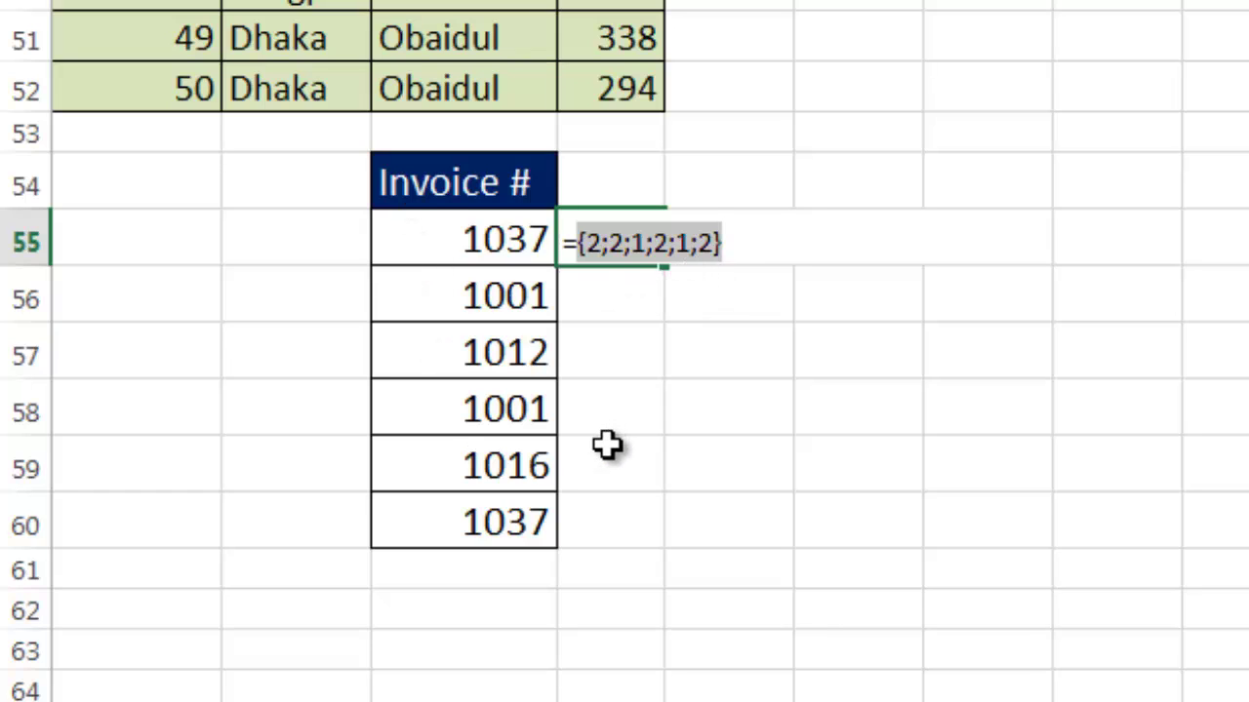
pyautogui.hotkey('ctrl', 'z')
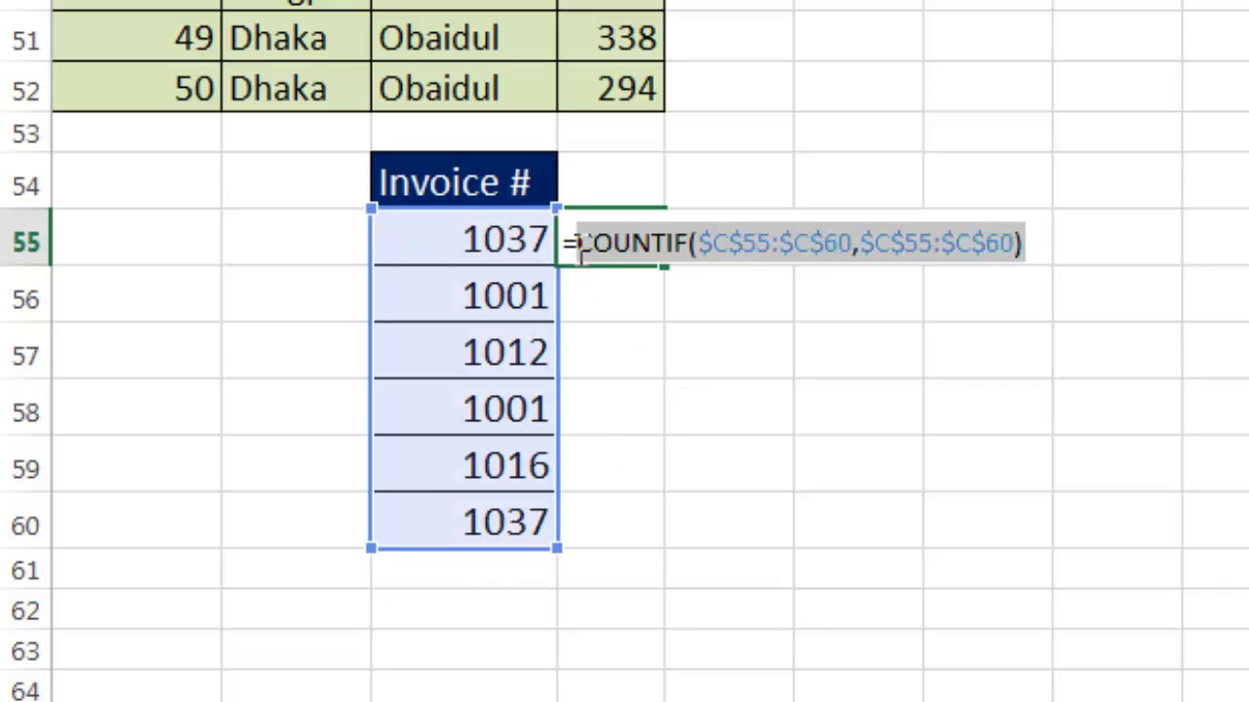
pyautogui.press('Left')
pyautogui.write('1')
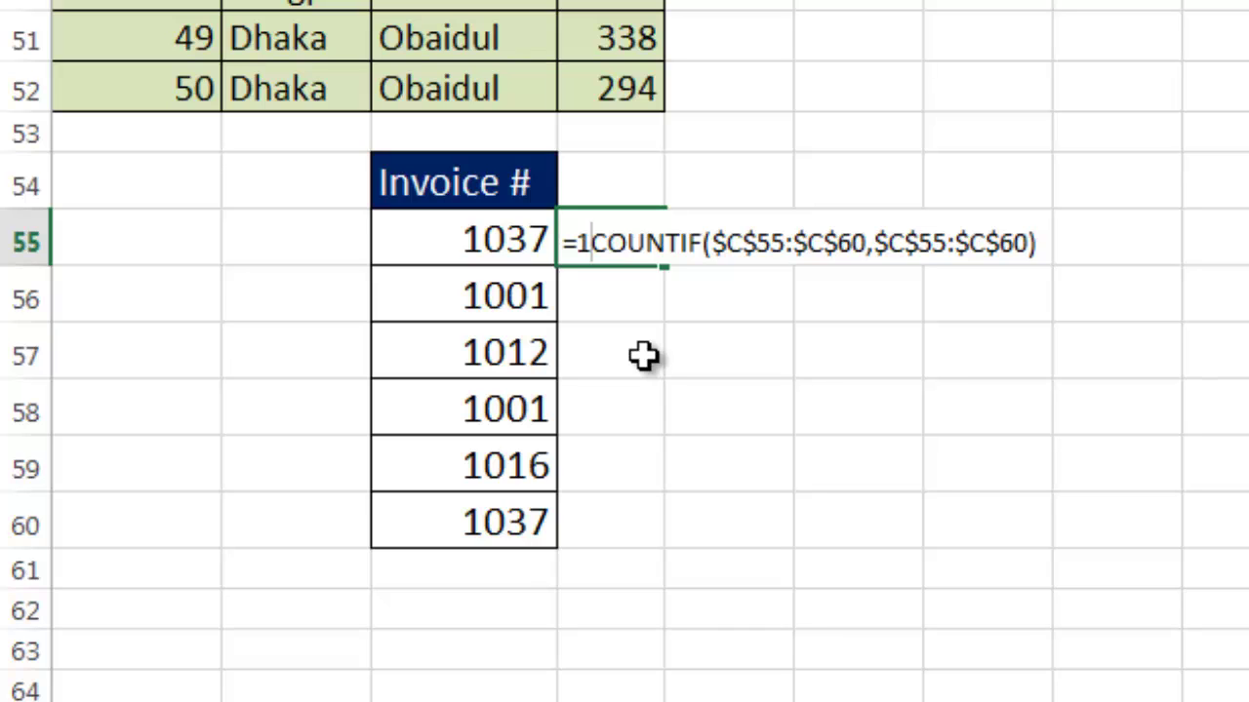
pyautogui.write('/')
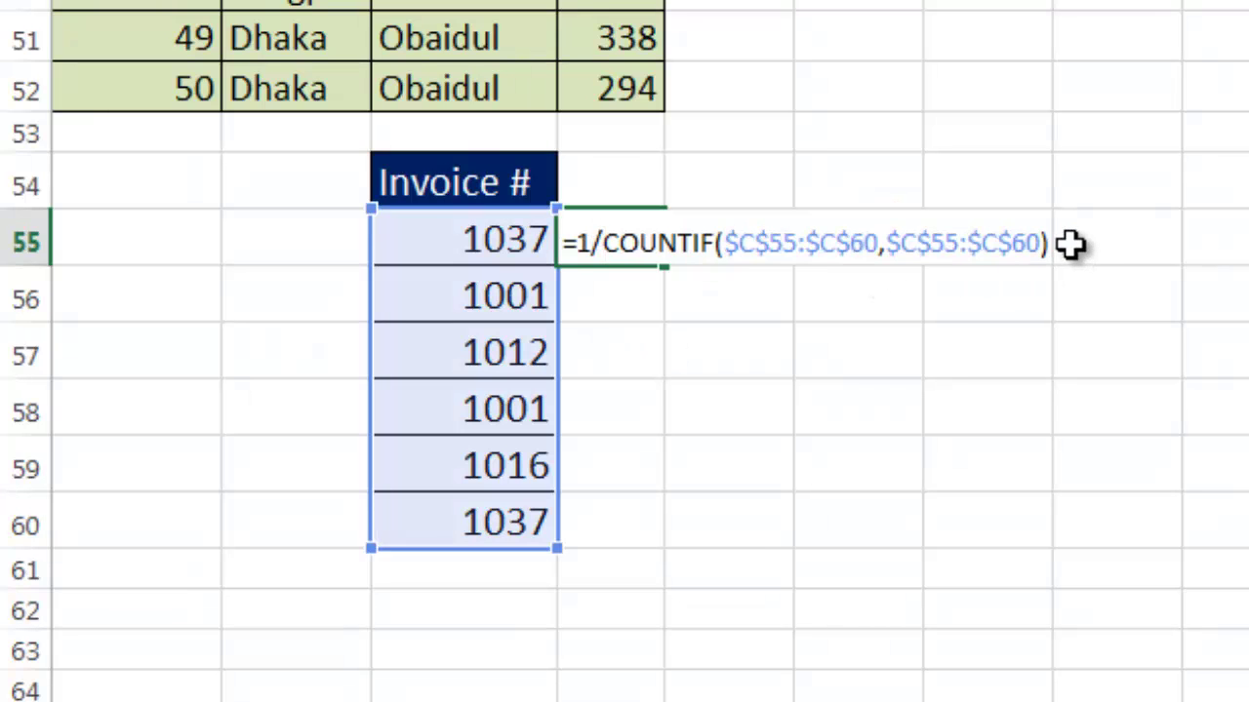
pyautogui.moveTo(1042, 241); pyautogui.dragTo(491, 245)
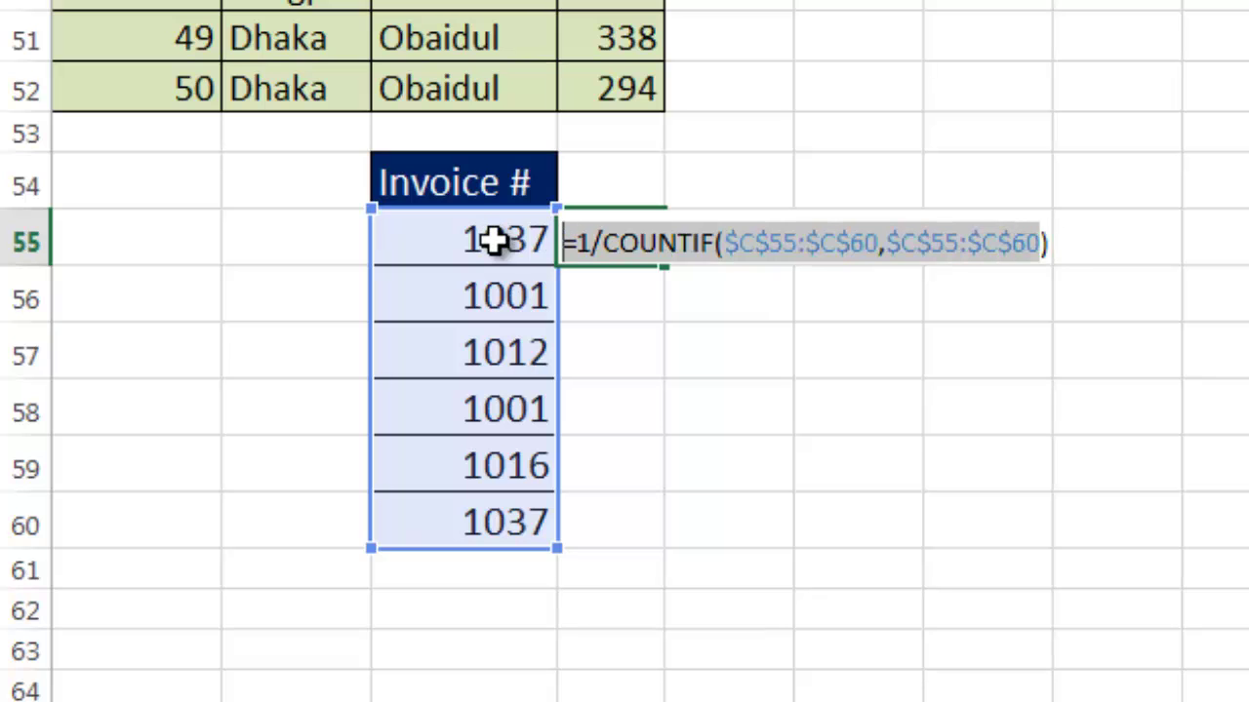
pyautogui.press('F9')
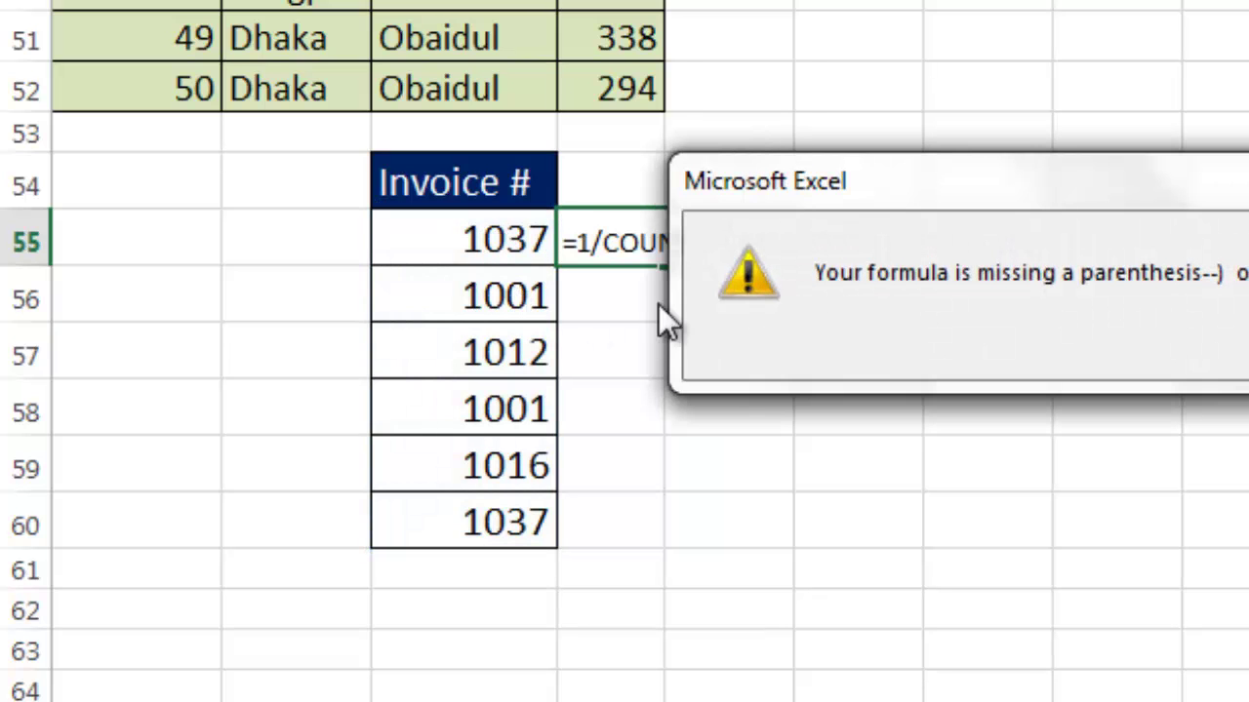
pyautogui.press('Return')
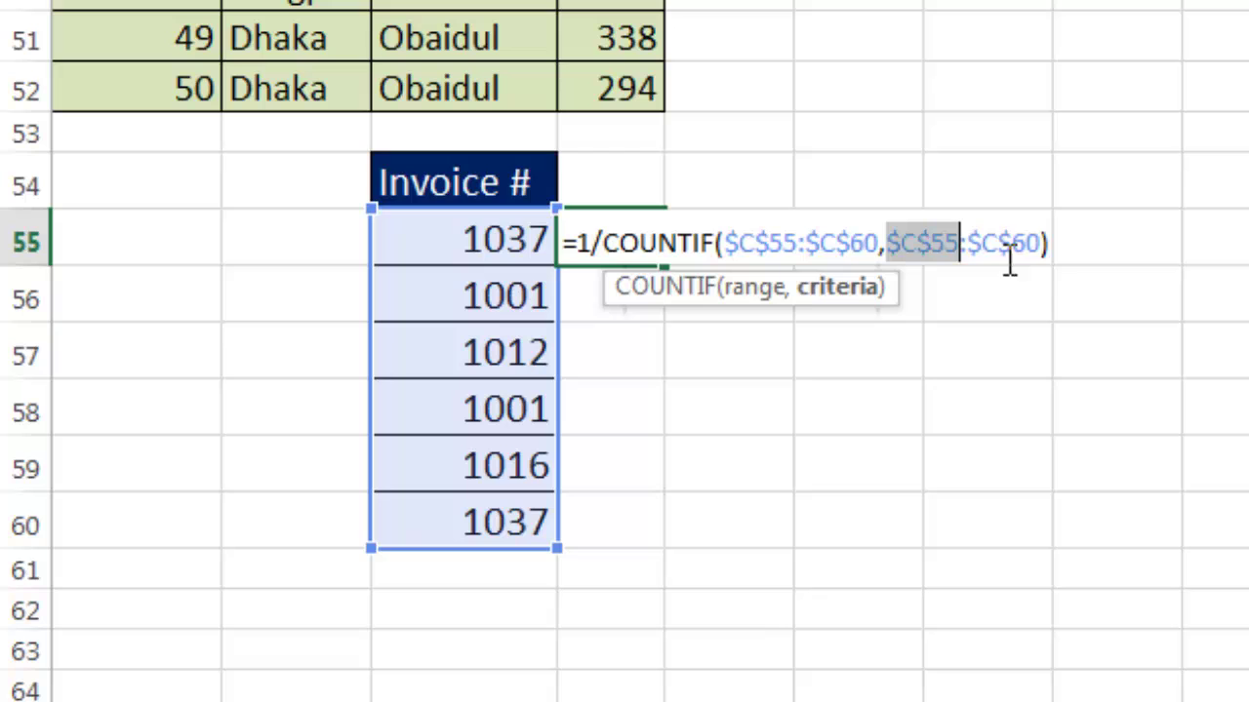
pyautogui.click(1071, 240)
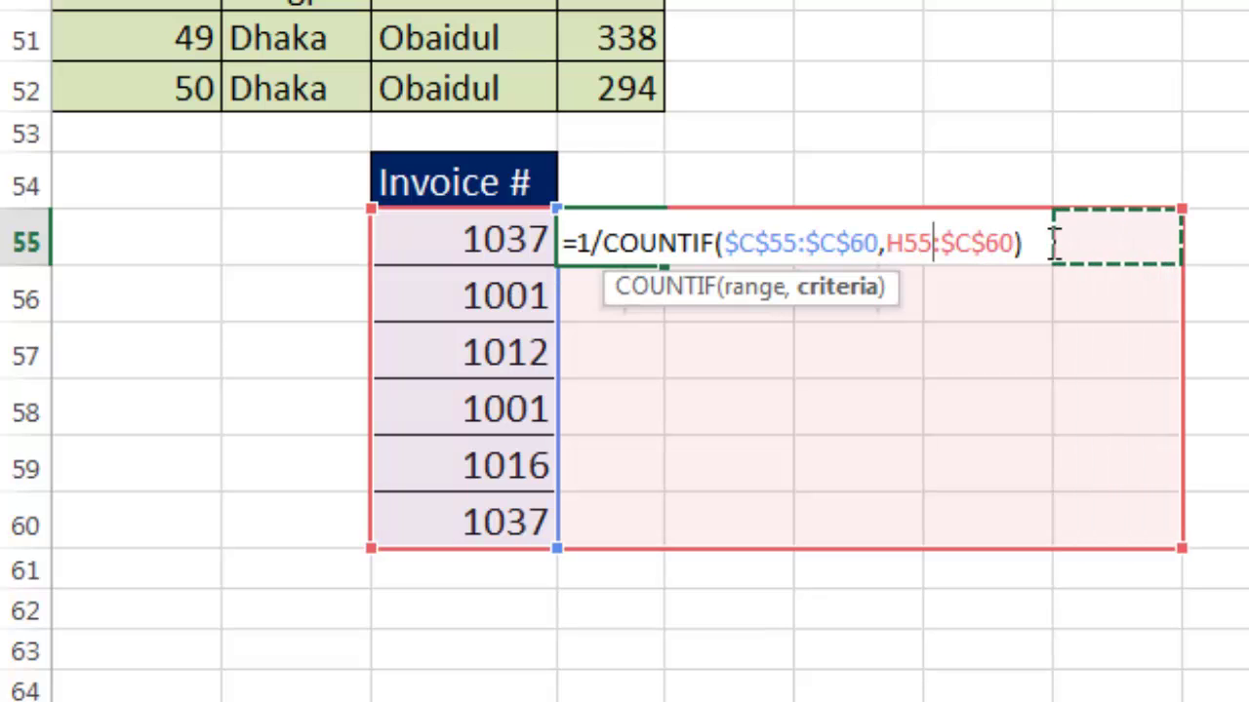
pyautogui.press('Escape')
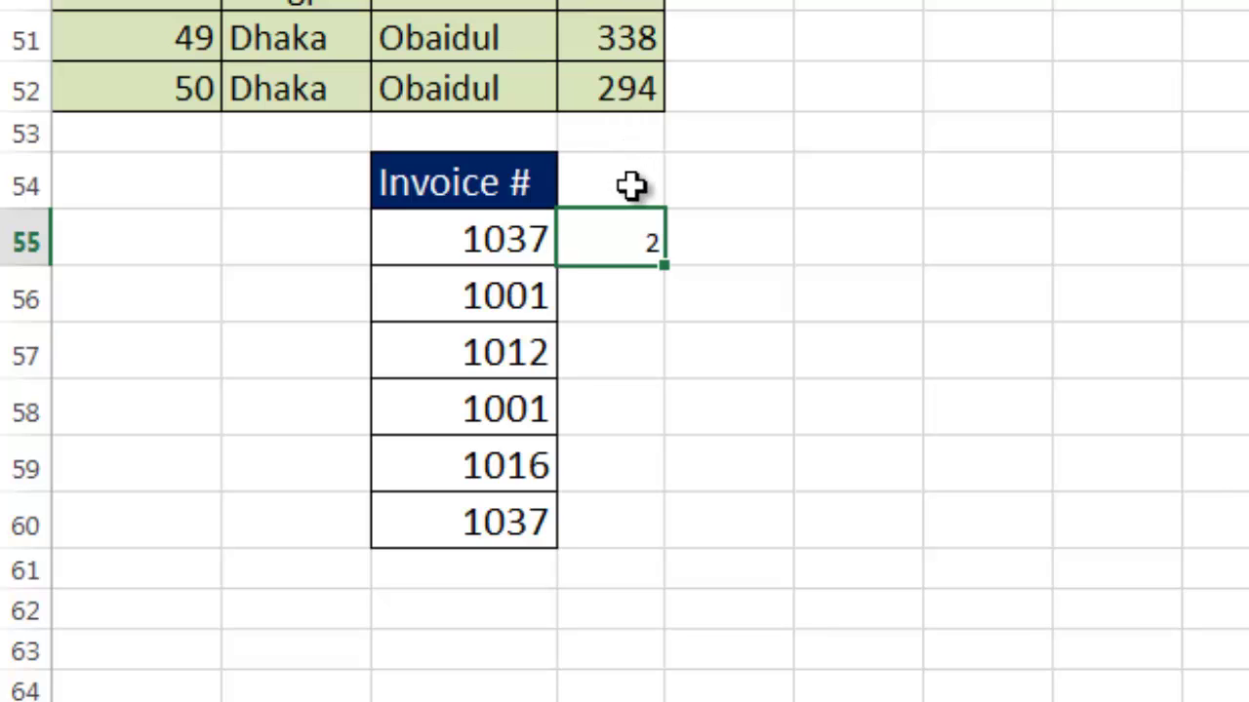
# Step: Put 1/ before COUNTIF in D55, evaluate the whole formula to view the reciprocal array, and discard the edit
pyautogui.press('F2')
pyautogui.click(577, 240)
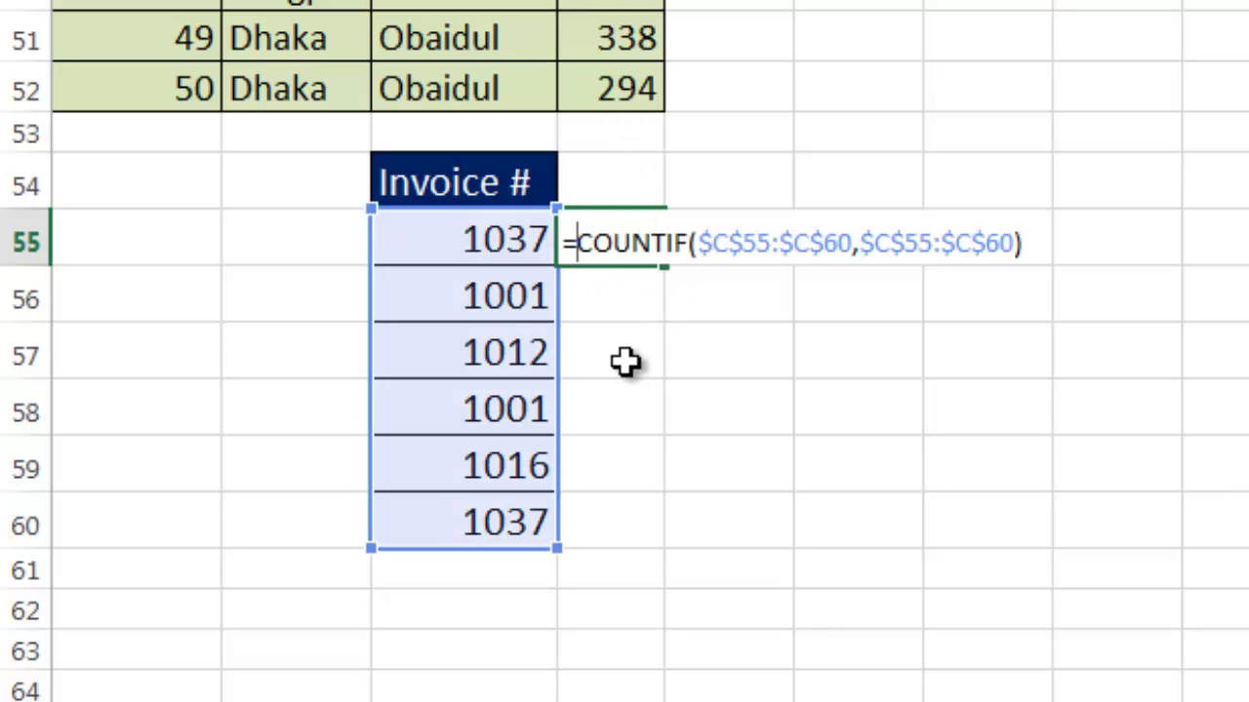
pyautogui.write('1/')
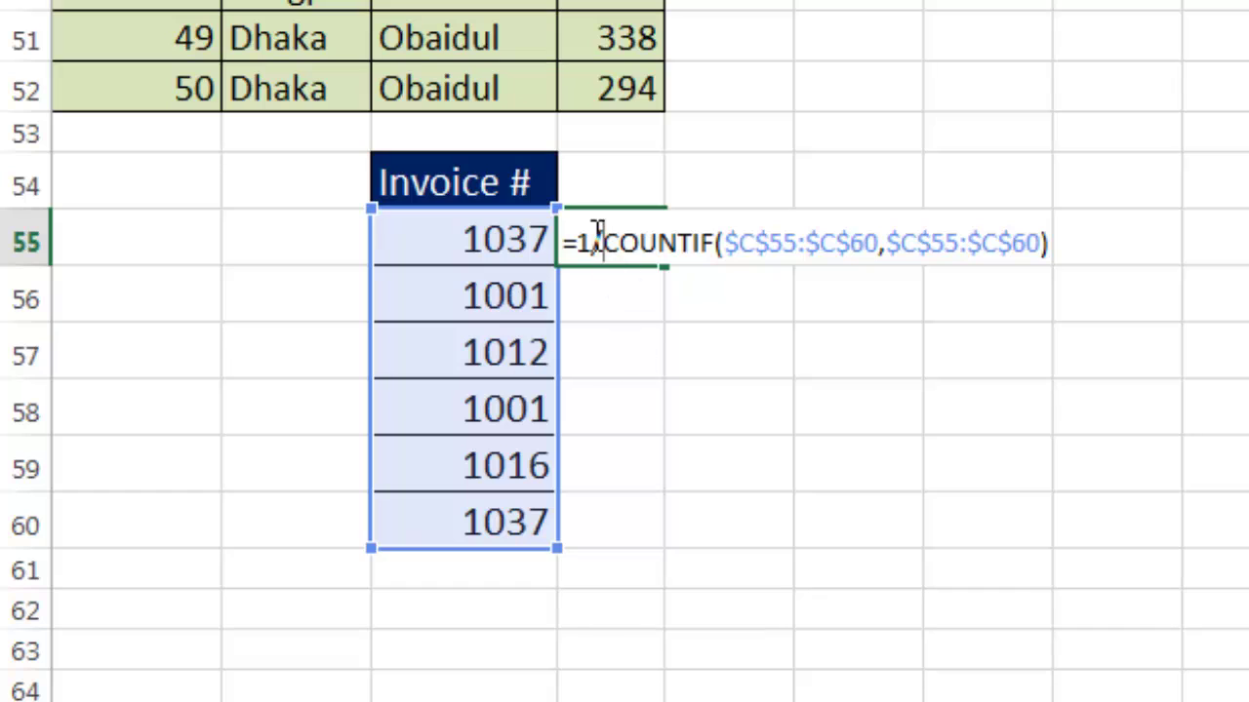
pyautogui.moveTo(565, 242); pyautogui.dragTo(1083, 245)
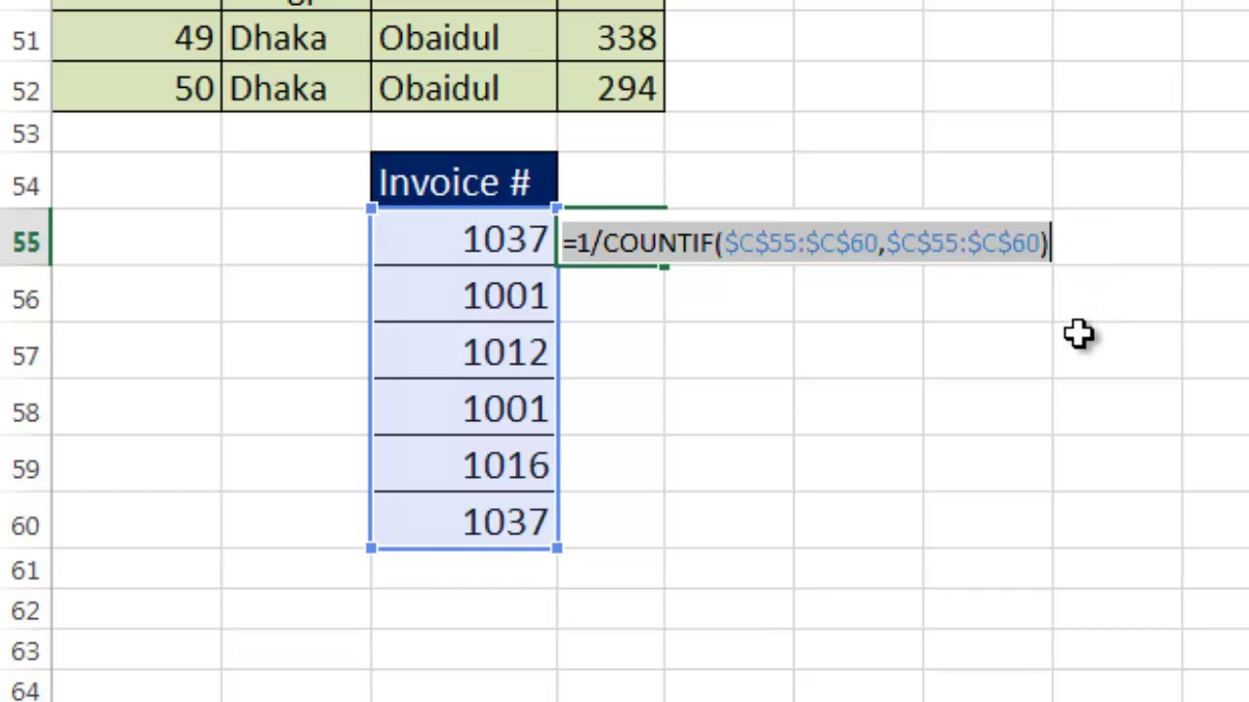
pyautogui.press('F9')
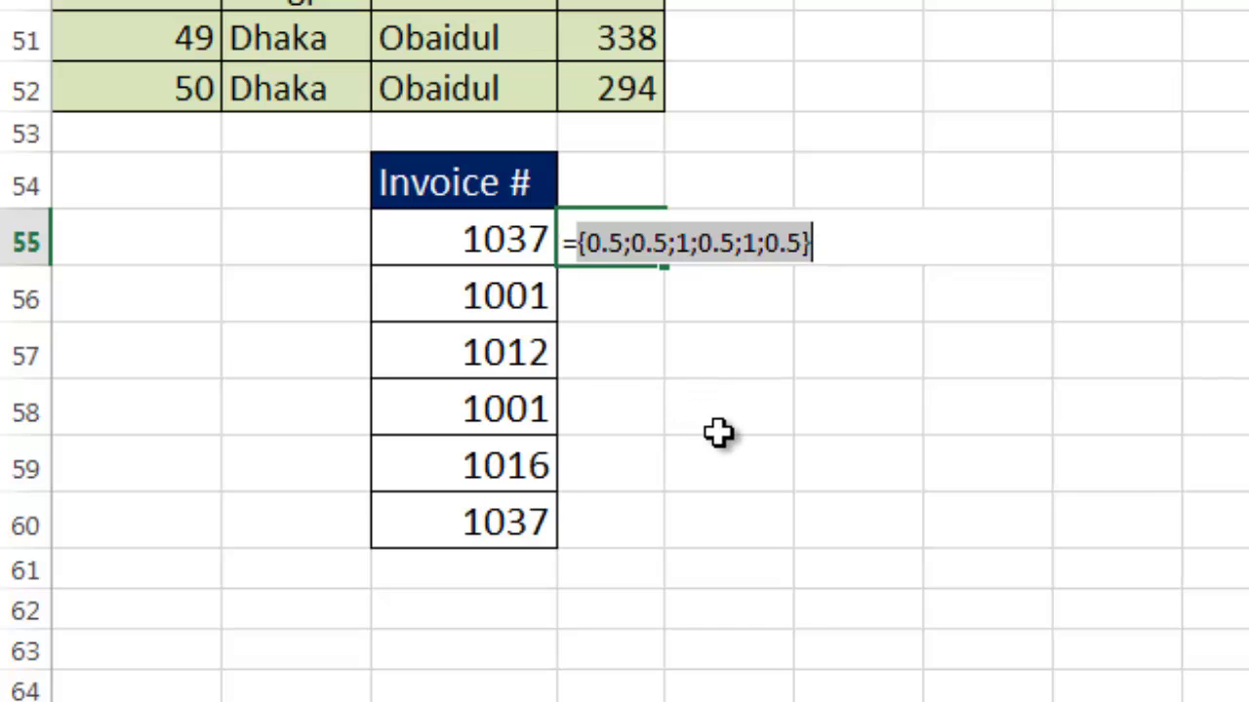
pyautogui.hotkey('ctrl', 'z')
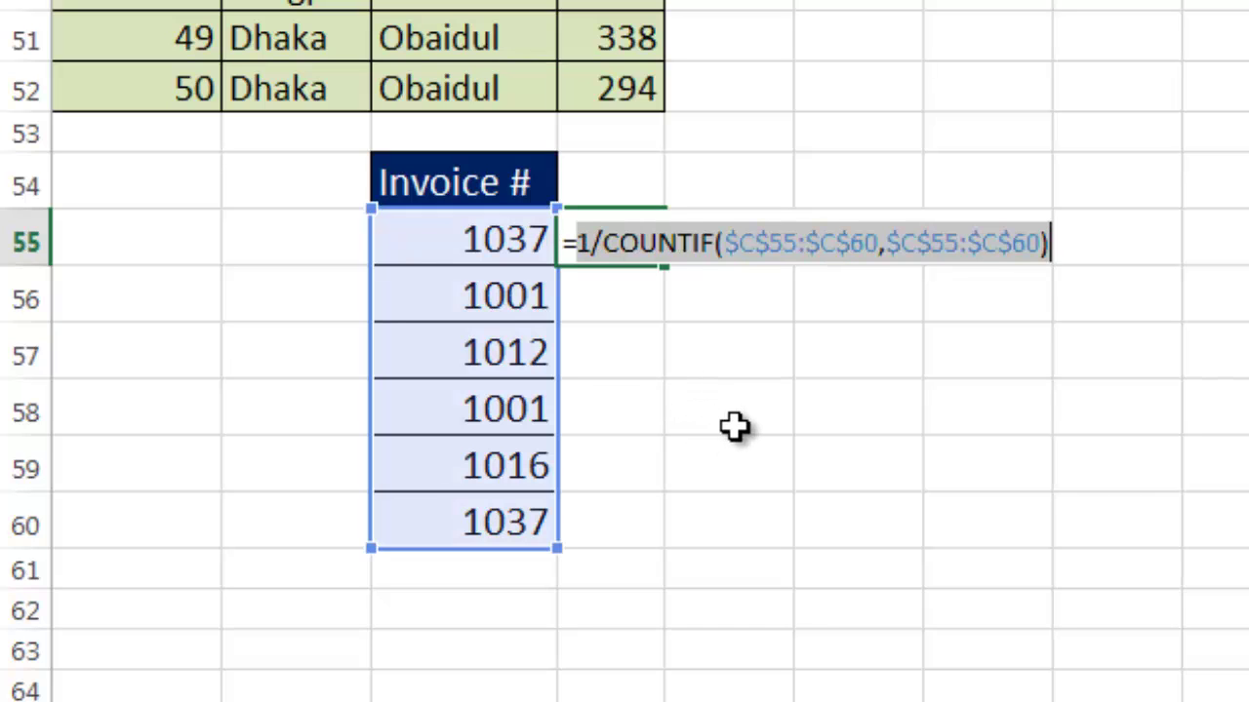
pyautogui.press('Escape')
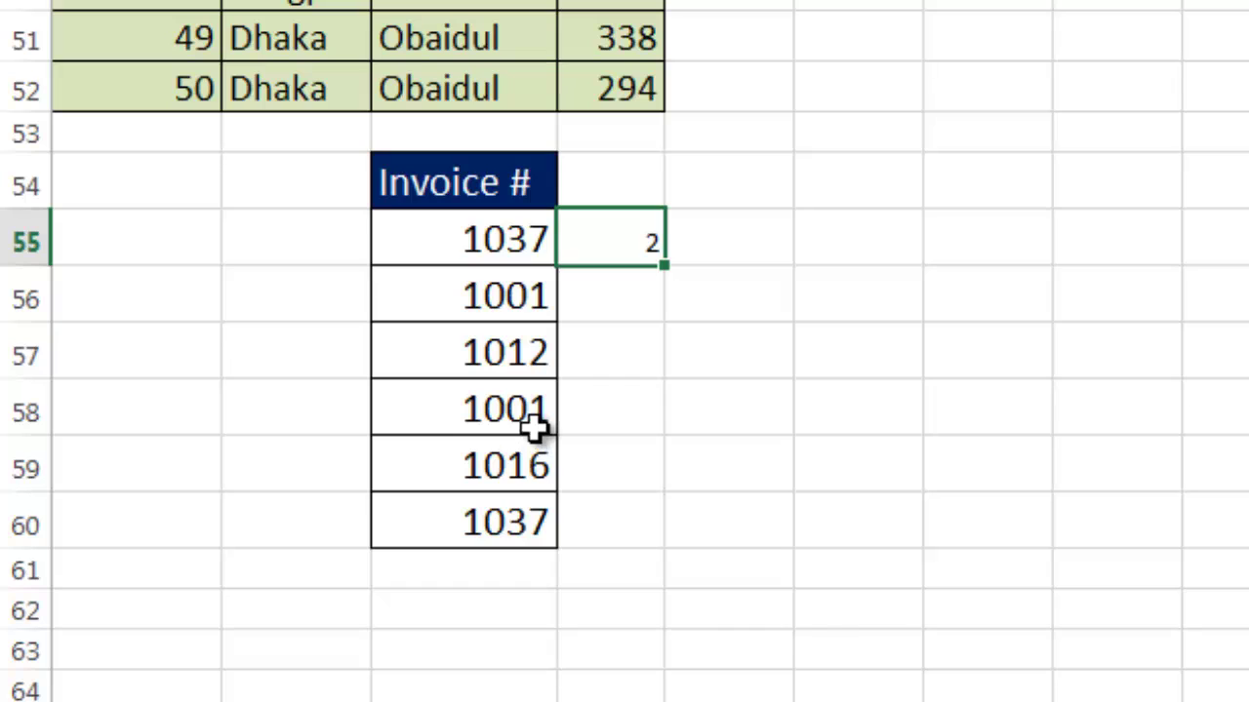
# Step: Change the invoice number in C60 to 1001
pyautogui.click(518, 524)
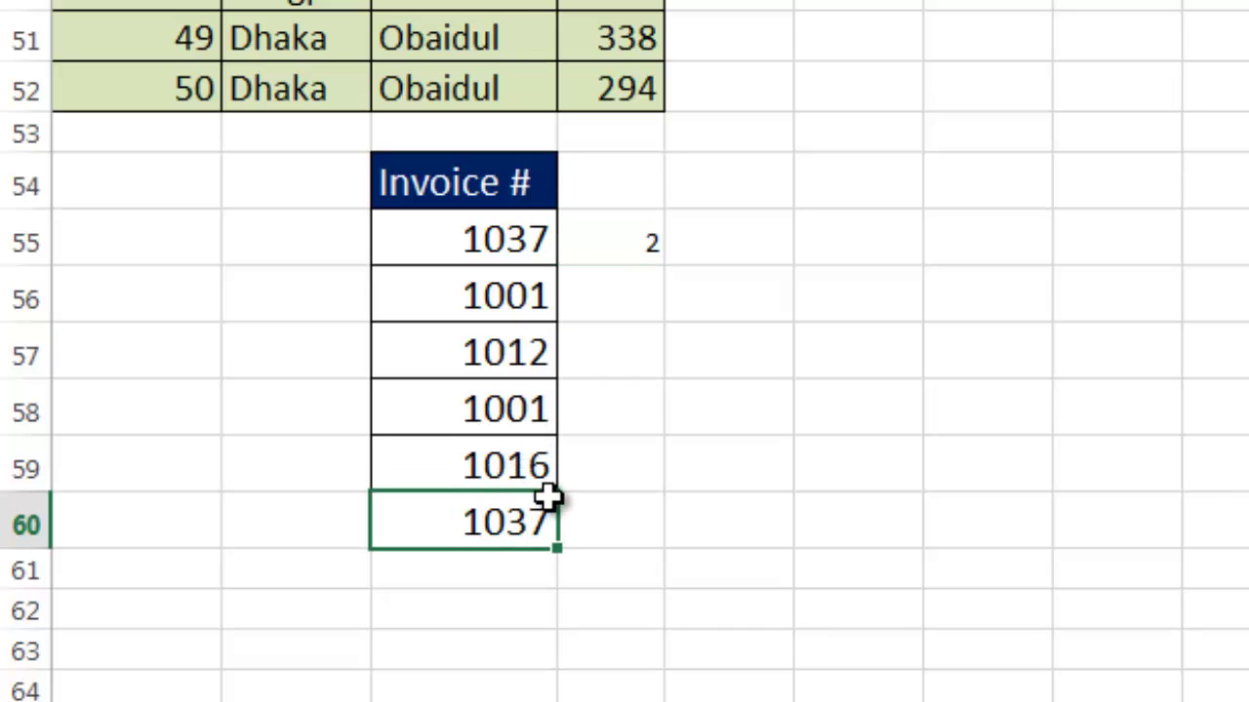
pyautogui.write('100')
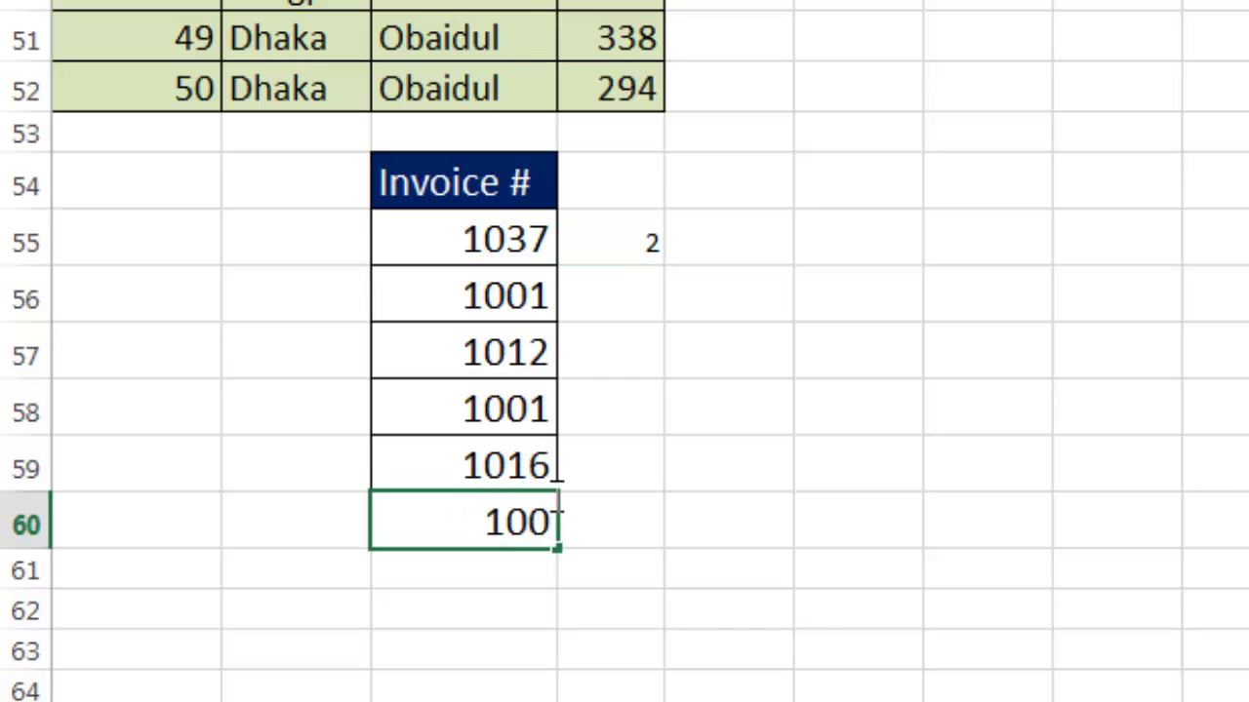
pyautogui.write('1')
pyautogui.press('Return')
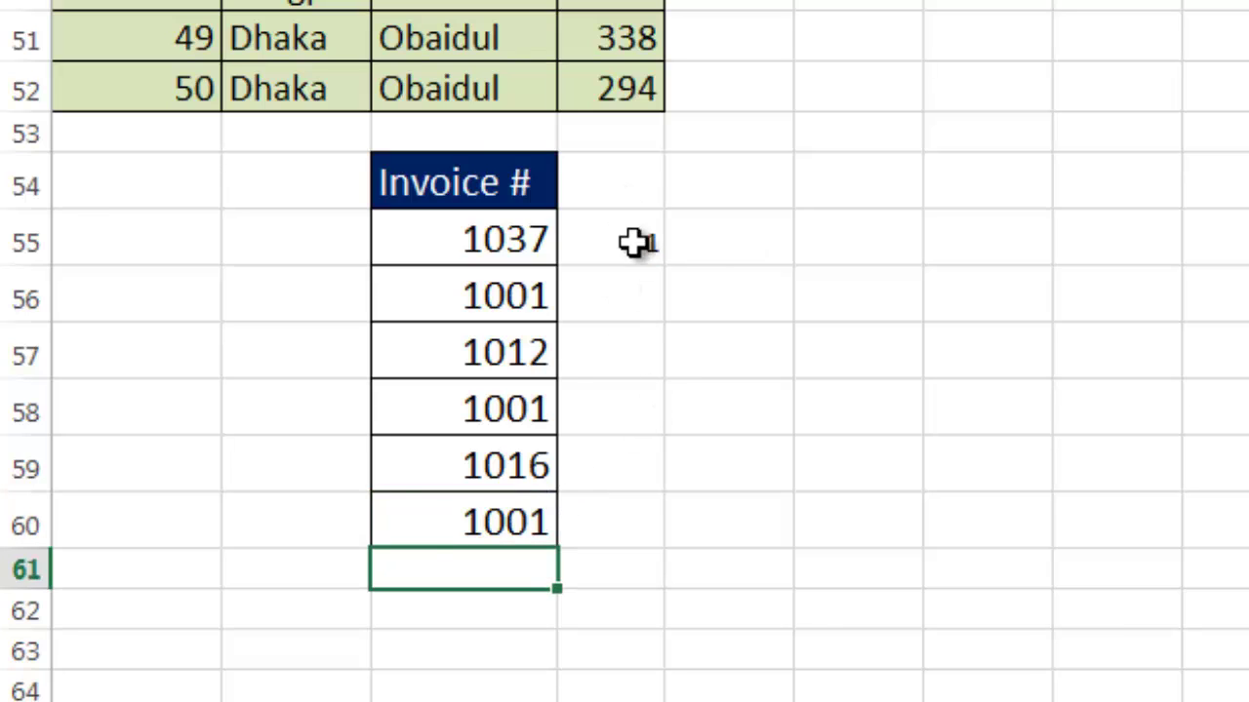
# Step: Change the D55 formula to =1/COUNTIF($C$55:$C$60,$C$55:$C$60), evaluate it in place to view the array, and restore the formula text
pyautogui.click(636, 243)
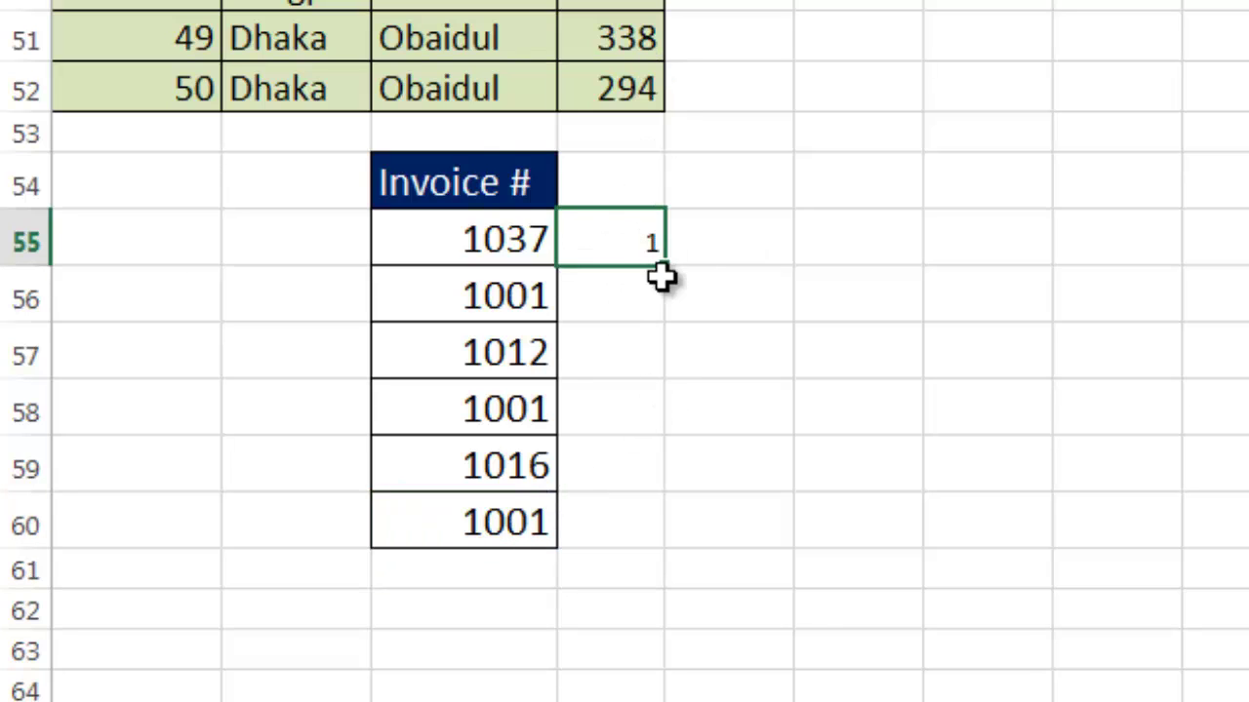
pyautogui.press('F2')
pyautogui.click(579, 243)
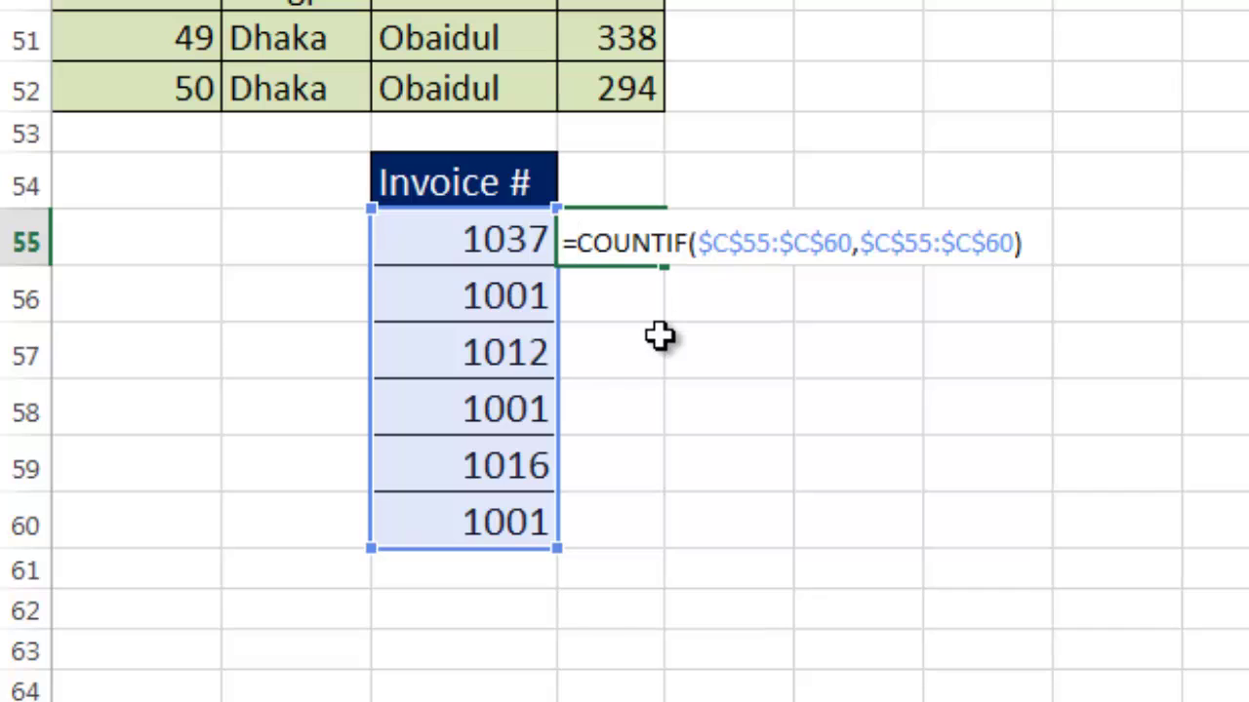
pyautogui.write('1/')
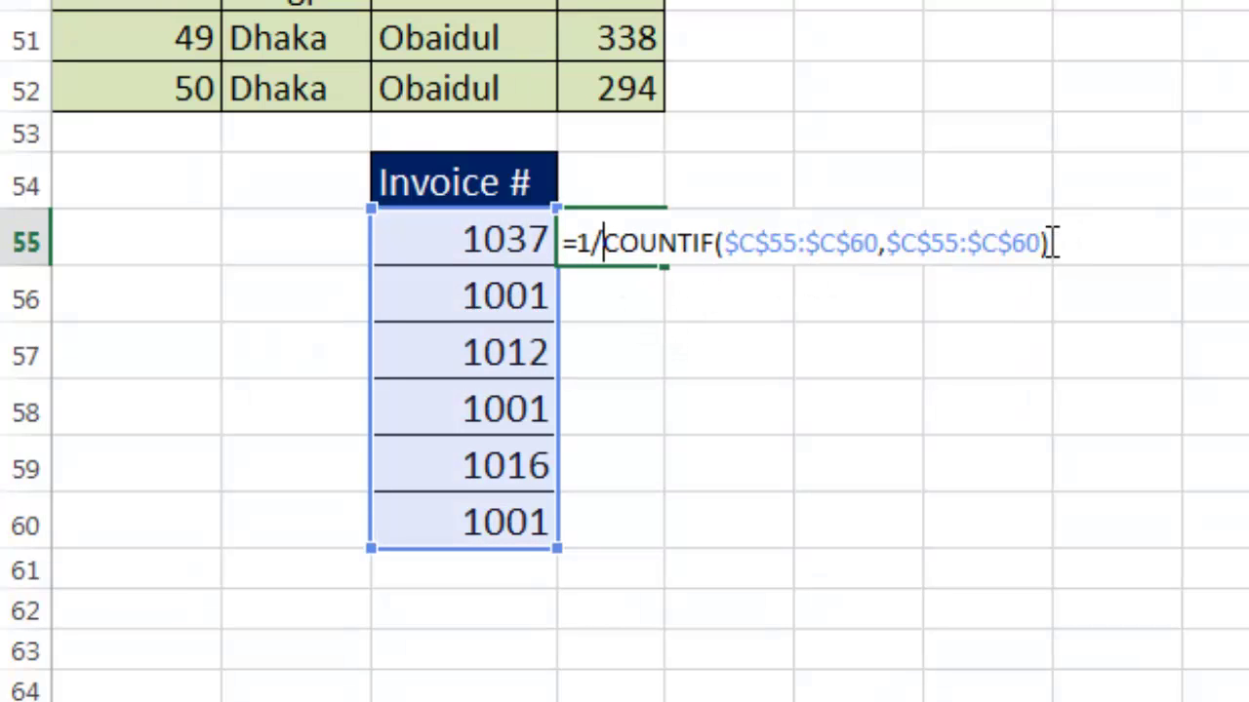
pyautogui.moveTo(1052, 243); pyautogui.dragTo(526, 241)
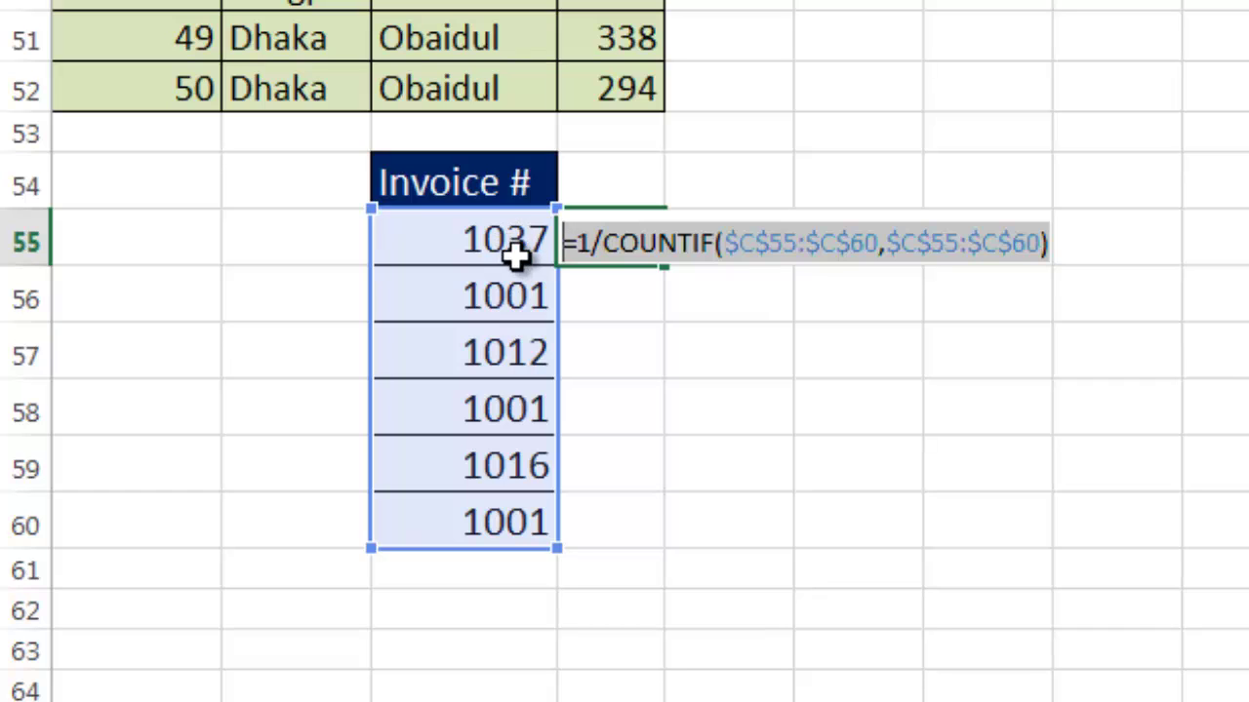
pyautogui.press('F9')
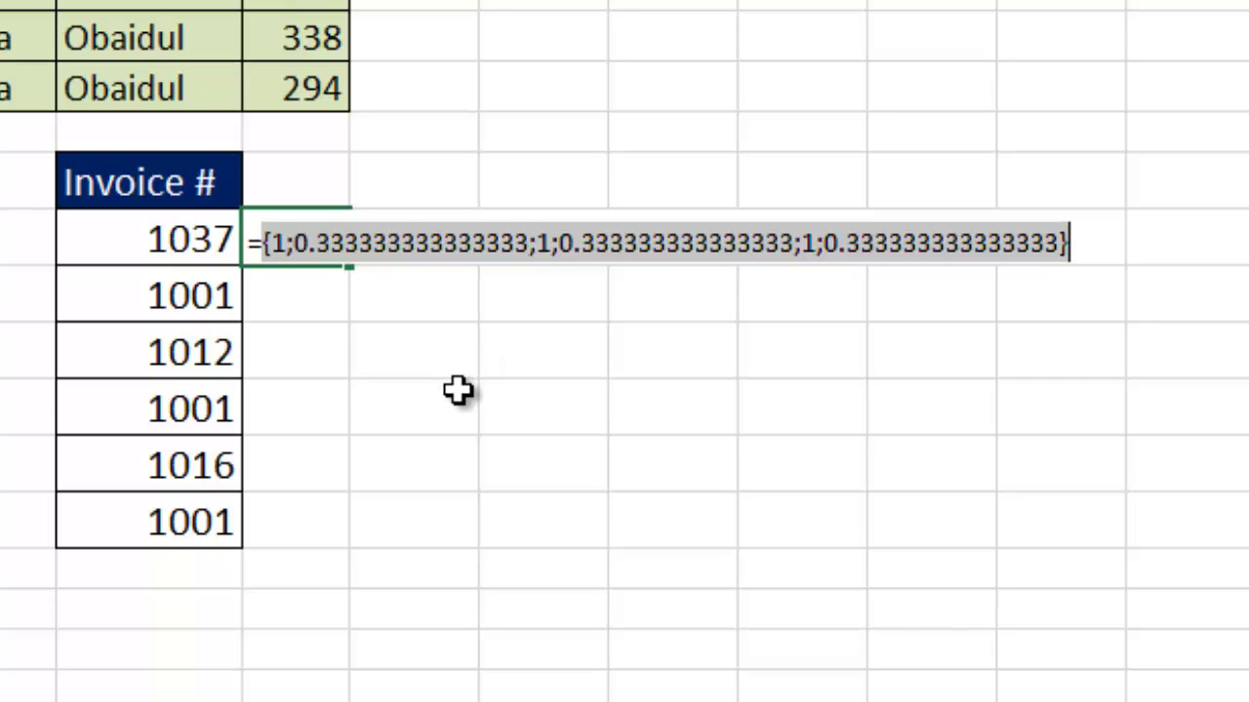
pyautogui.hotkey('ctrl', 'z')
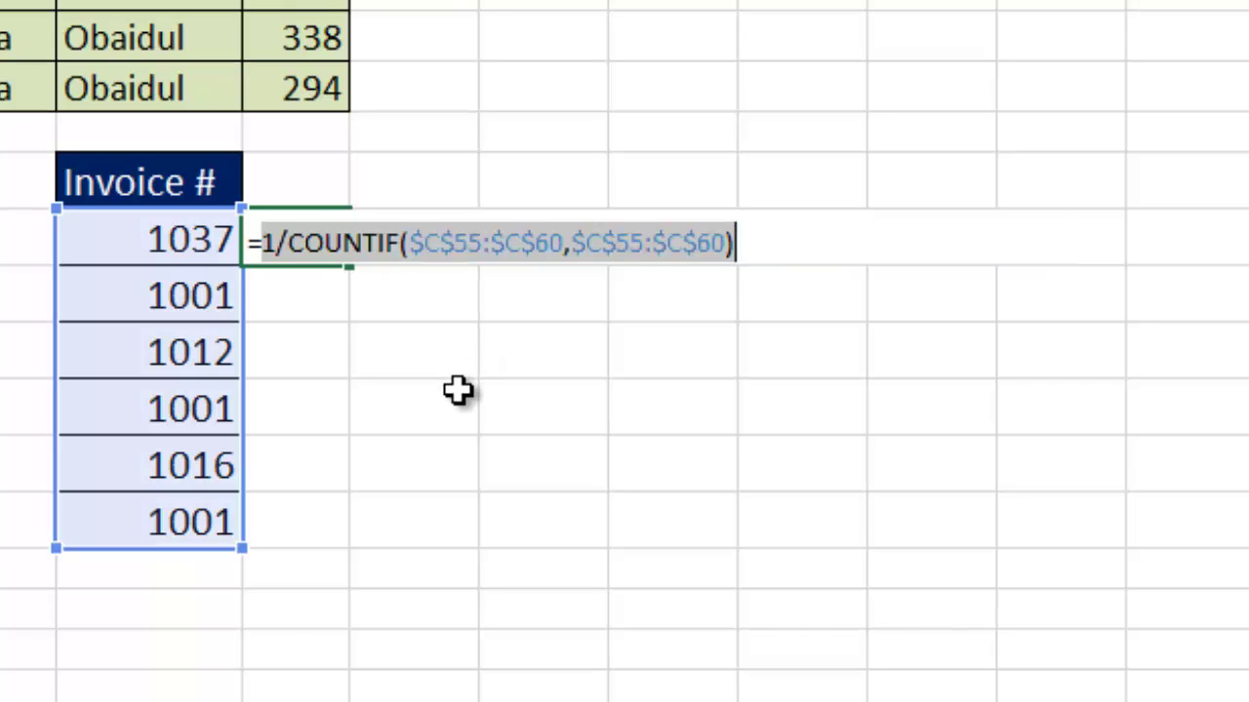
# Step: Wrap the D55 formula in SUM and enter it as =SUM(1/COUNTIF($C$55:$C$60,$C$55:$C$60))
pyautogui.click(265, 239)
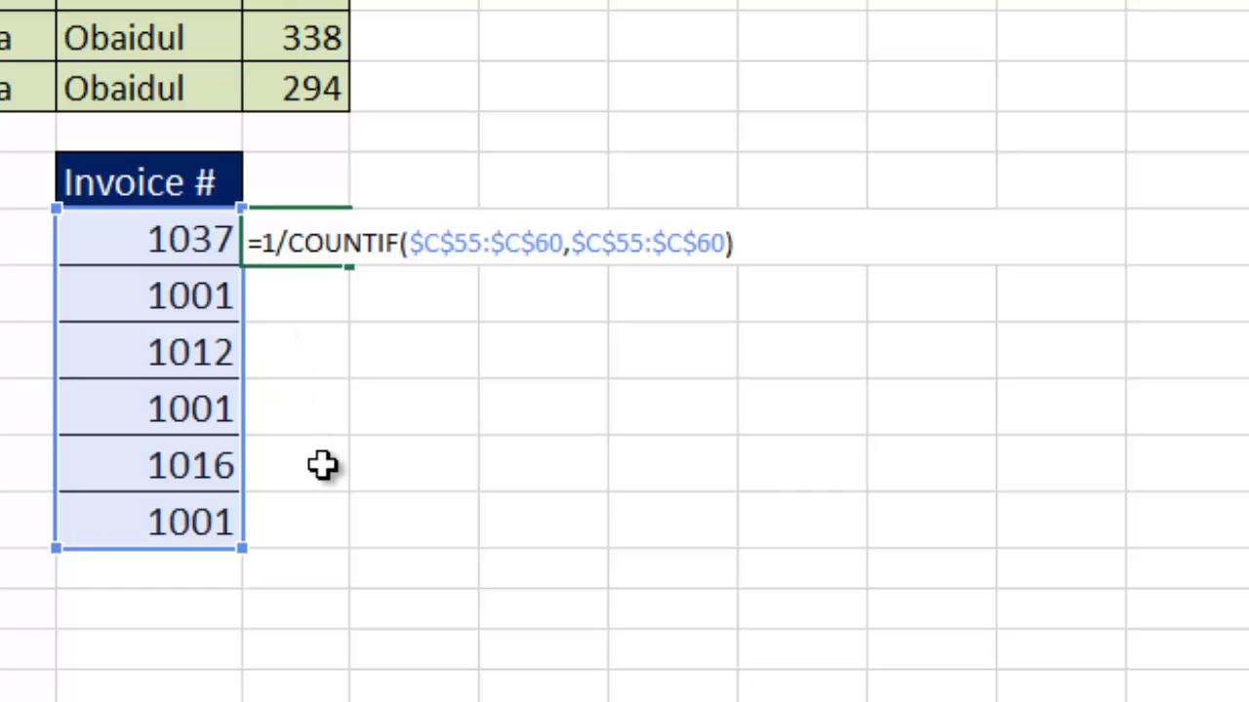
pyautogui.write('sum')
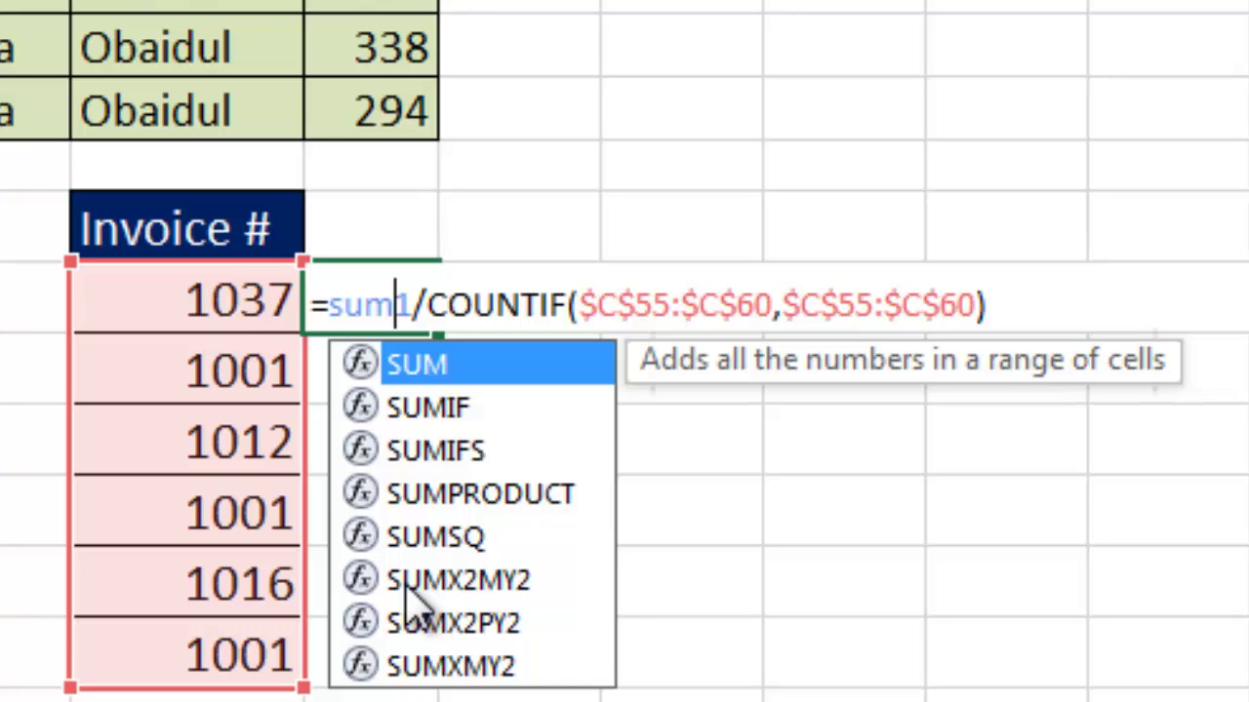
pyautogui.press('Tab')
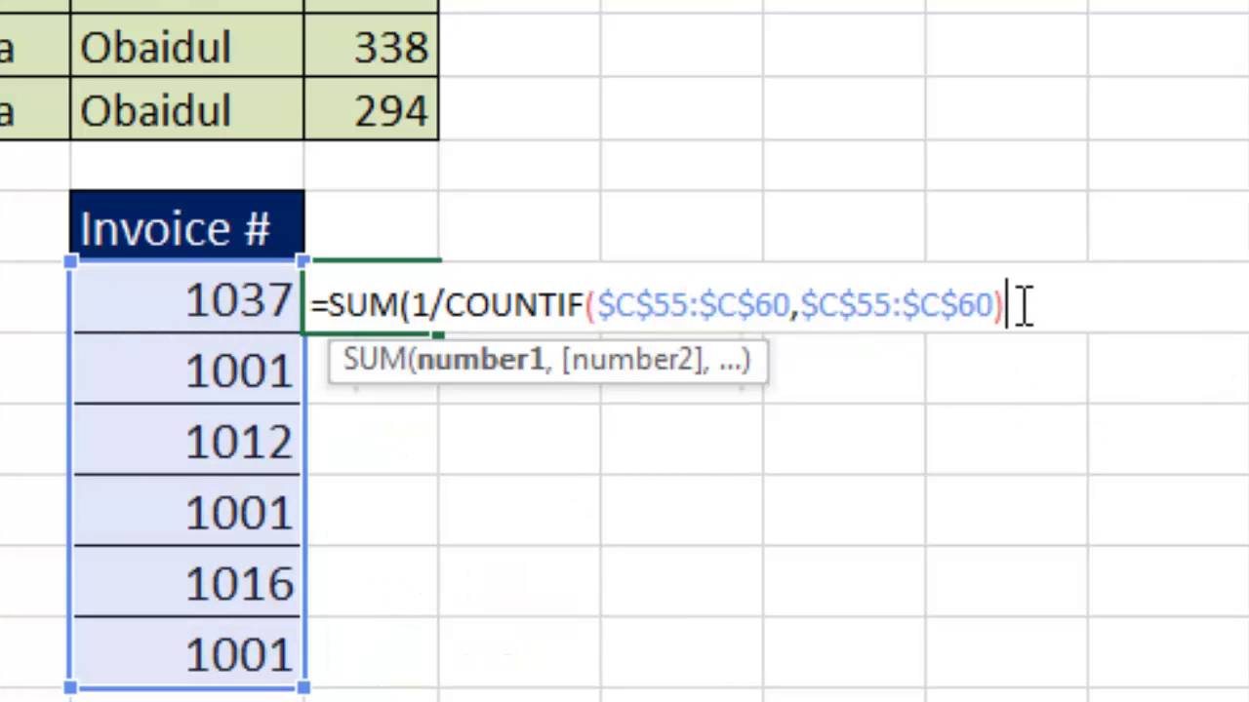
pyautogui.write(')')
pyautogui.press('Return')
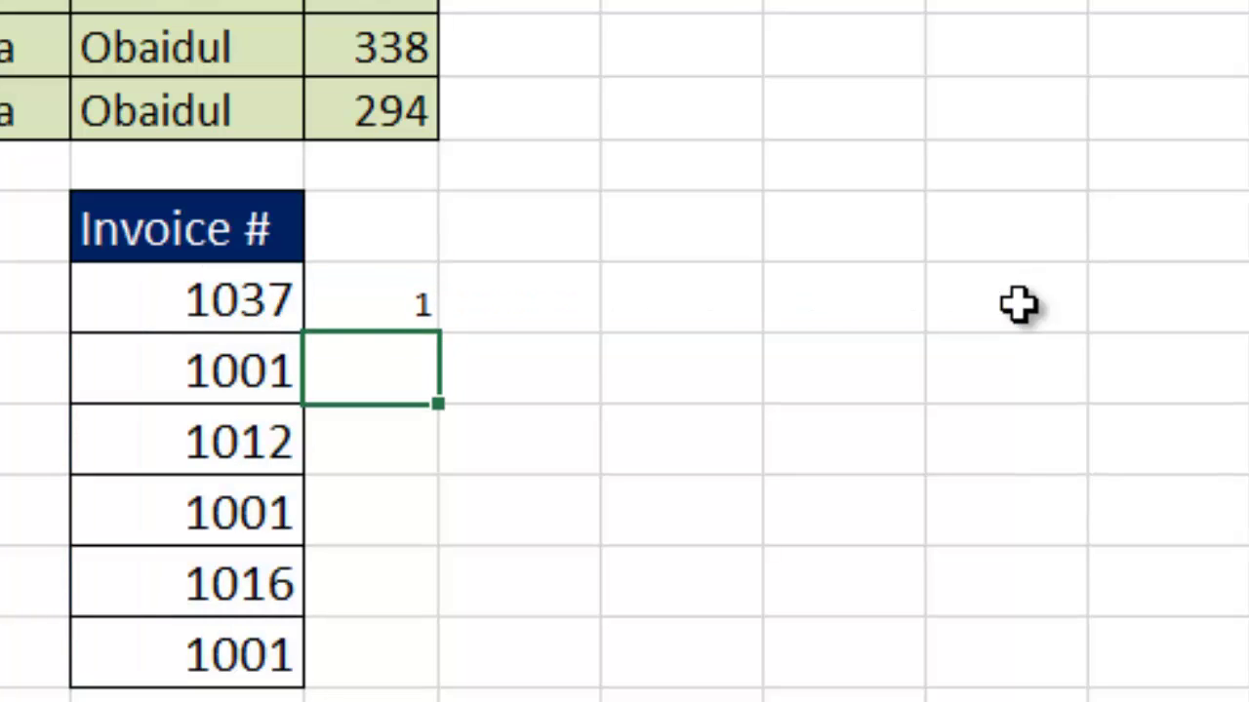
# Step: Re-enter the SUM formula in D55 as an array formula
pyautogui.click(361, 307)
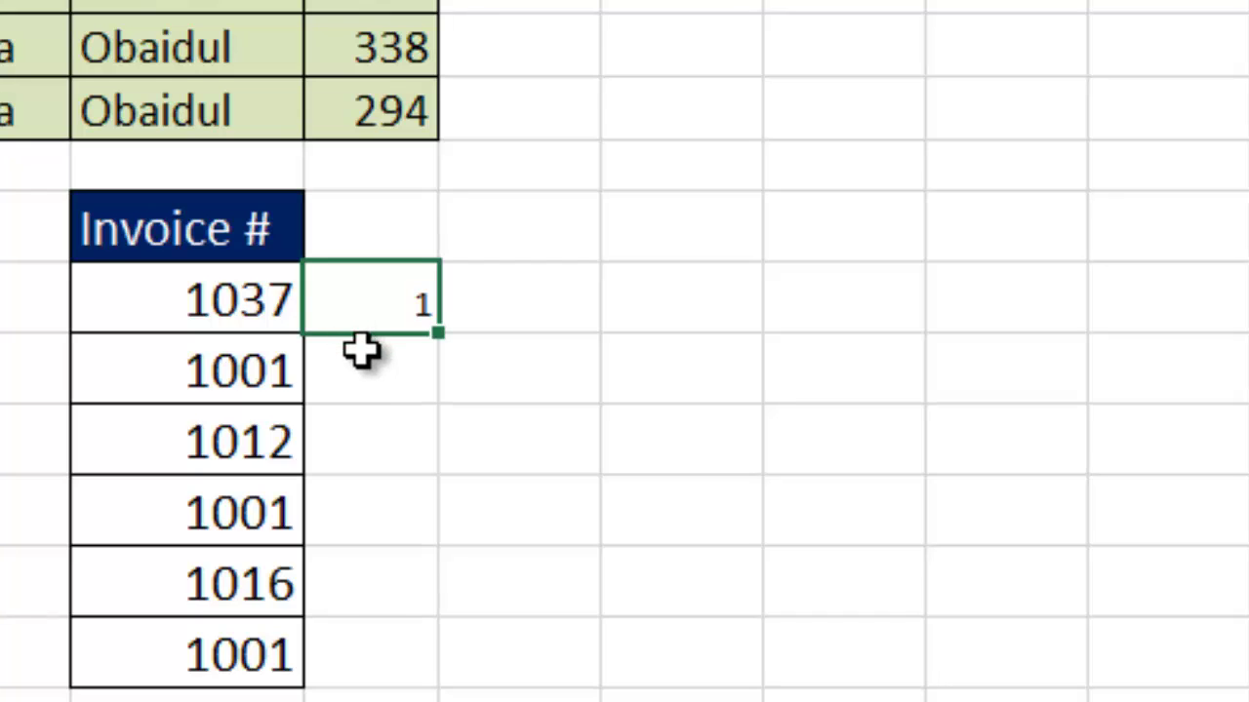
pyautogui.press('F2')
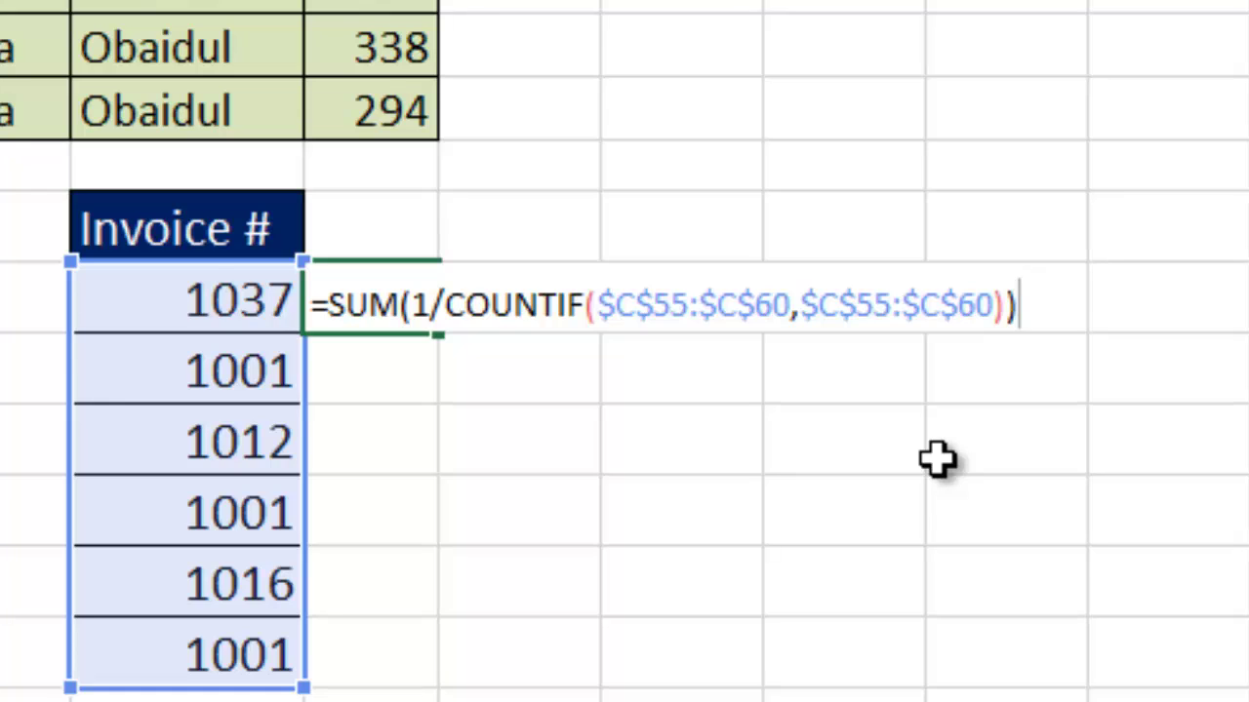
pyautogui.hotkey('ctrl', 'shift', 'Return')
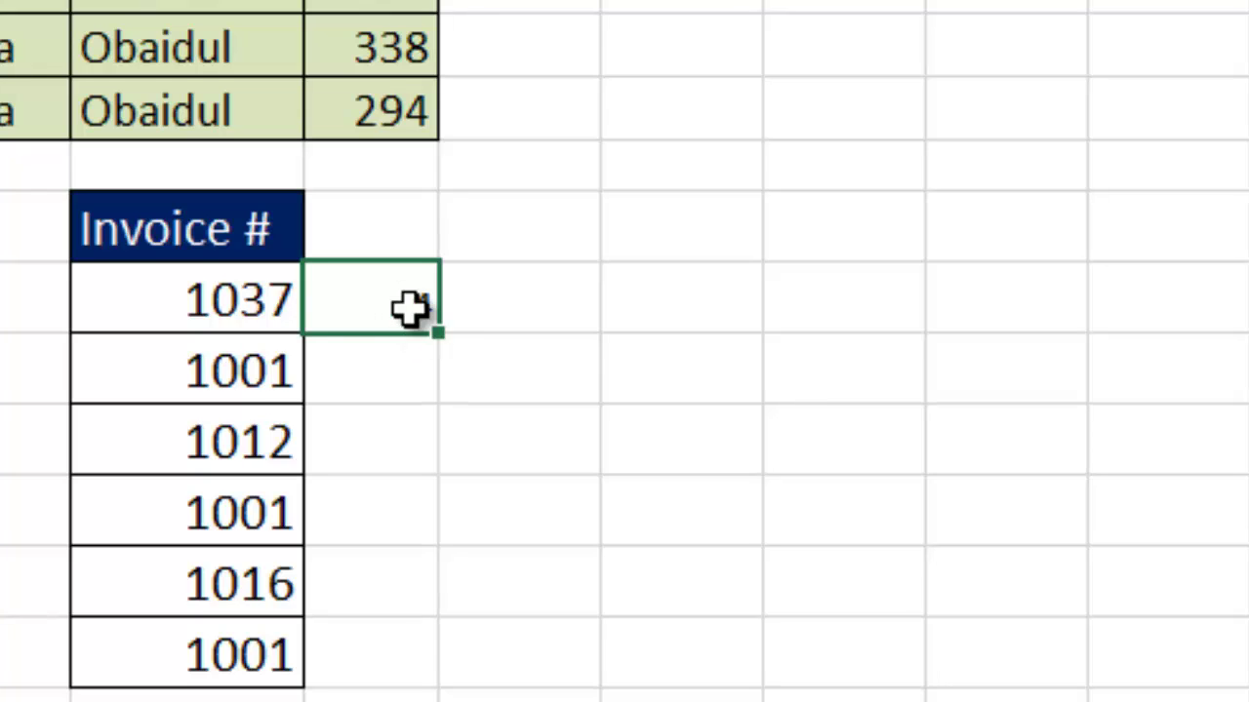
# Step: Replace SUM with SUMPRODUCT in the D55 formula and enter it as a normal formula
pyautogui.press('F2')
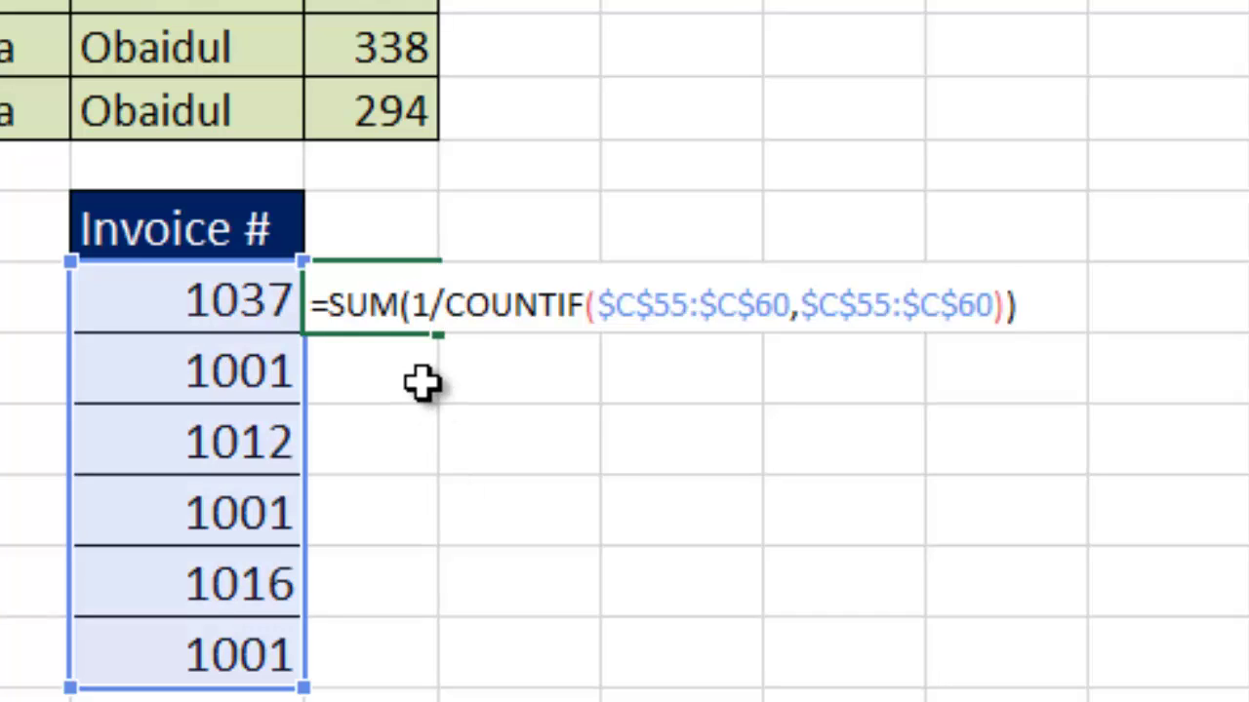
pyautogui.click(399, 293)
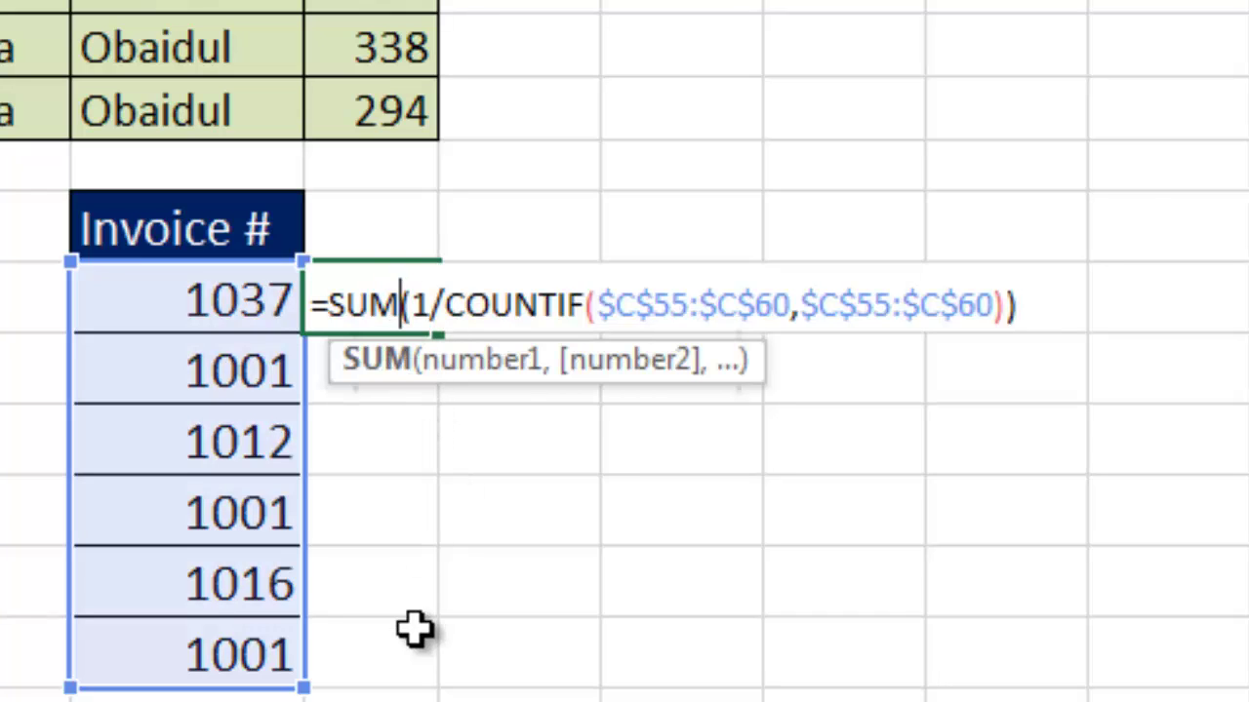
pyautogui.write('p')
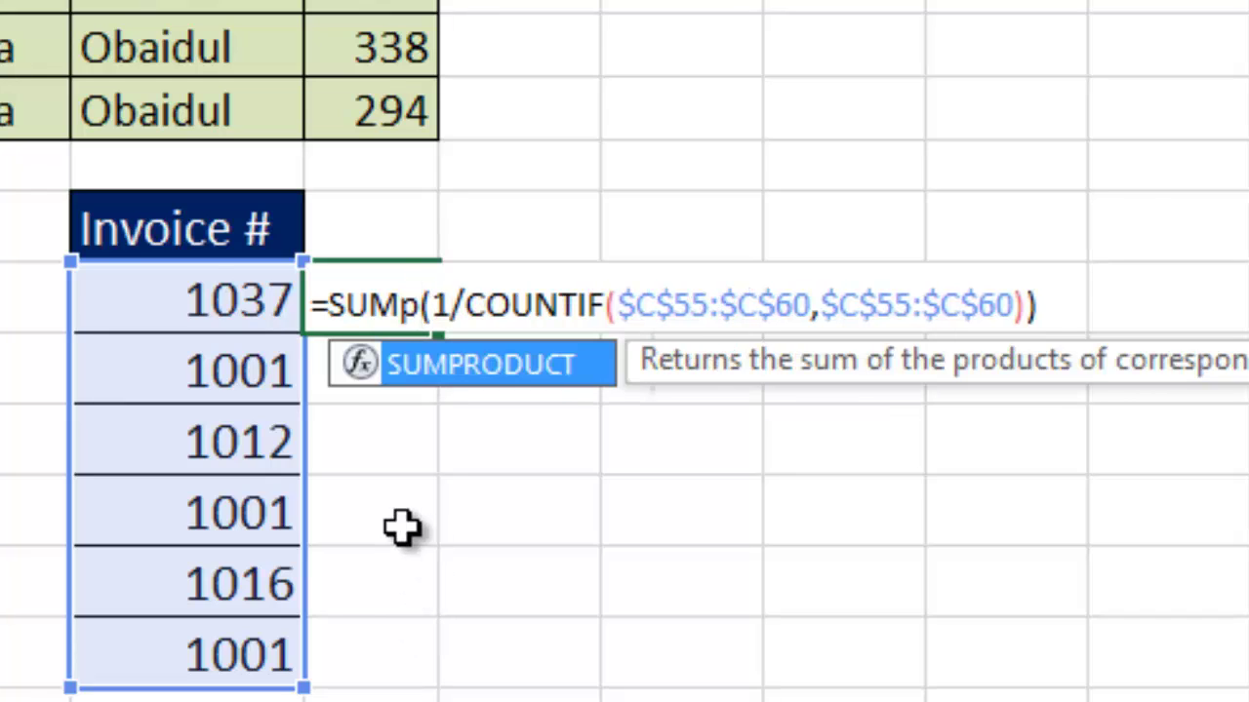
pyautogui.press('Tab')
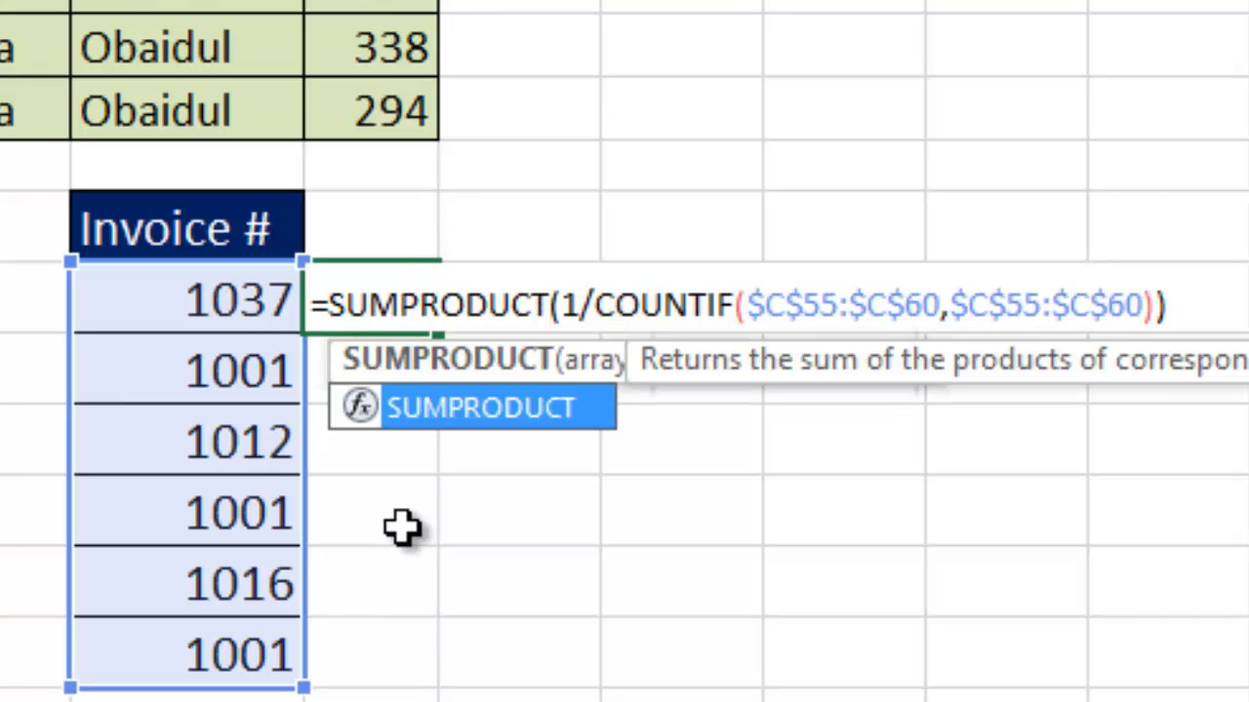
pyautogui.press('Return')
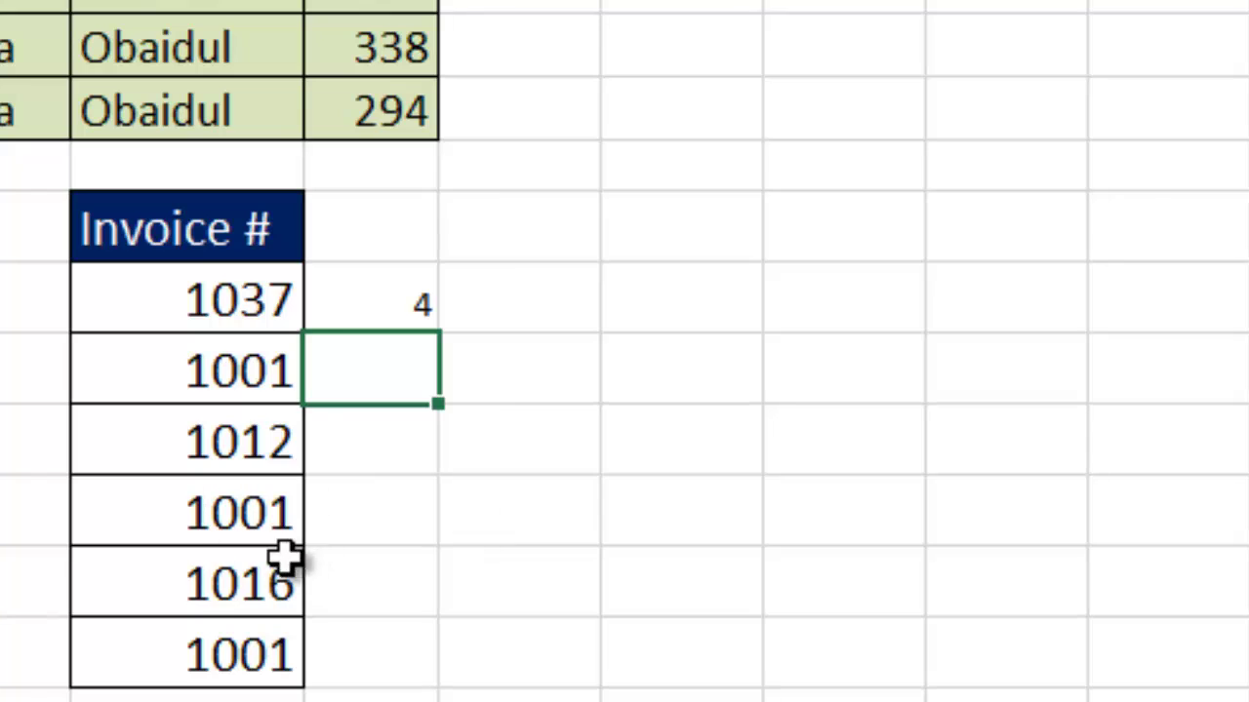
# Step: Change the invoice number in C56 to 1017 and select the unique-count result in D55
pyautogui.click(219, 369)
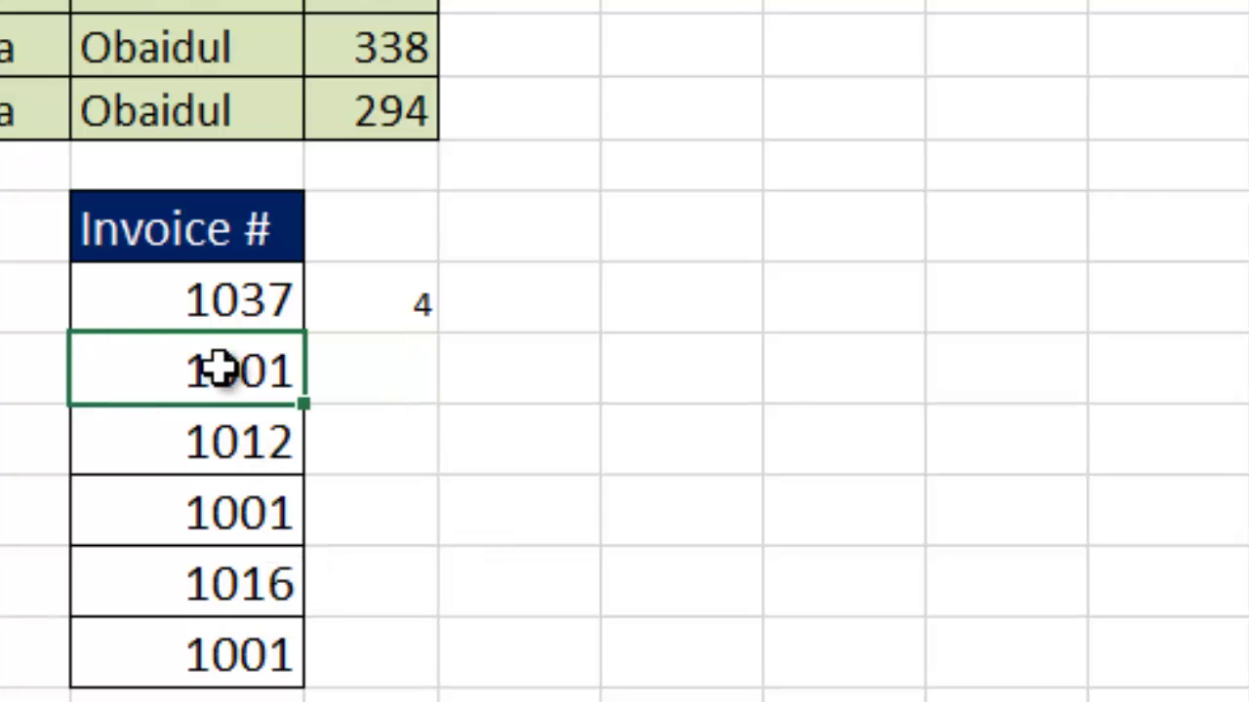
pyautogui.write('1017')
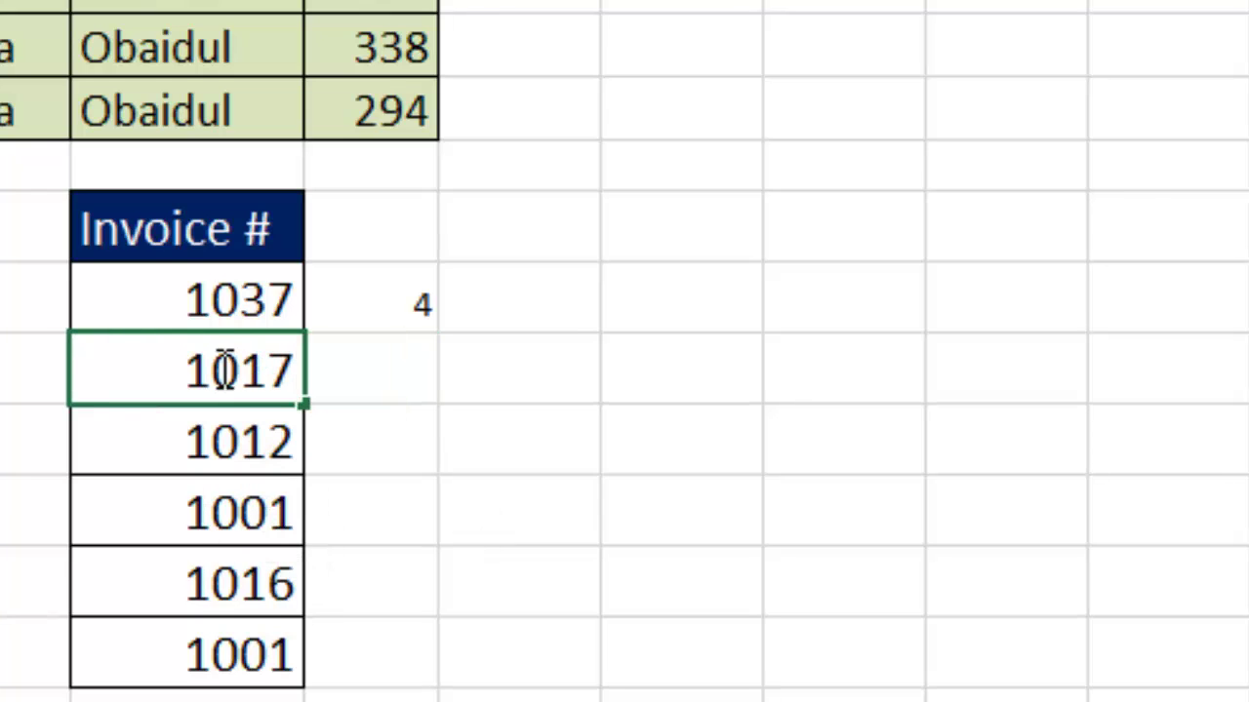
pyautogui.hotkey('ctrl', 'Return')
pyautogui.press('Return')
pyautogui.click(386, 326)
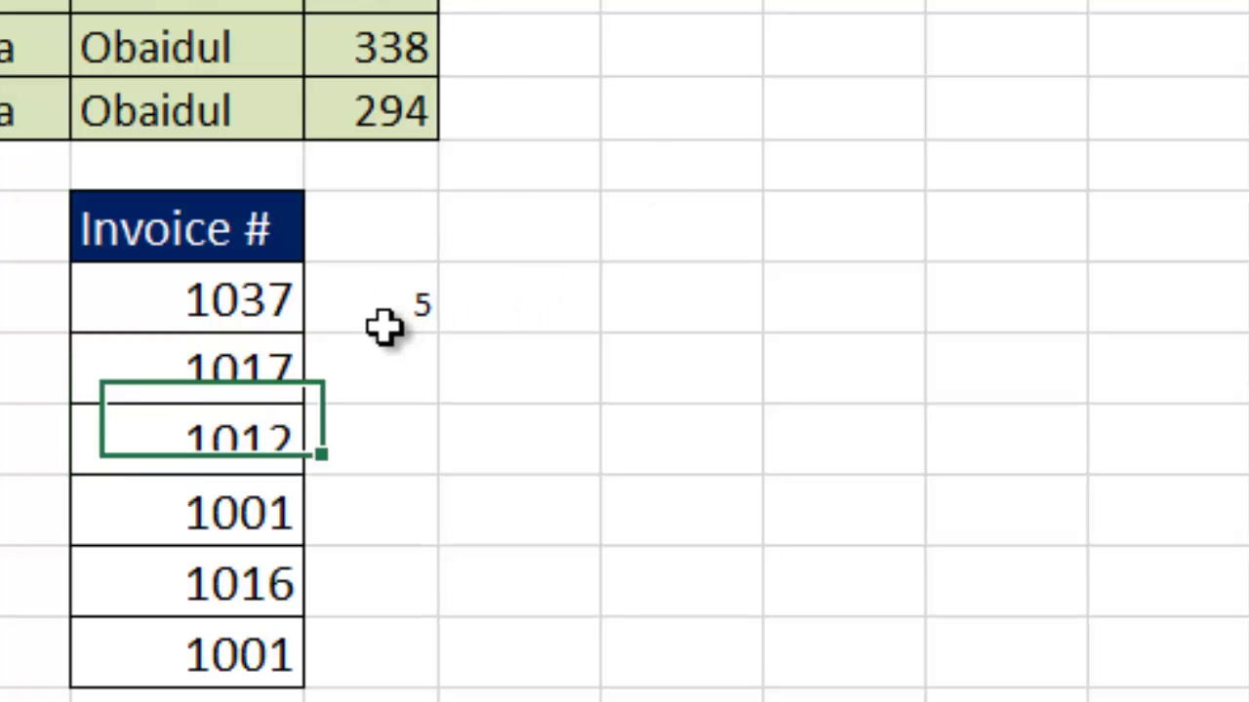
pyautogui.press('Delete')
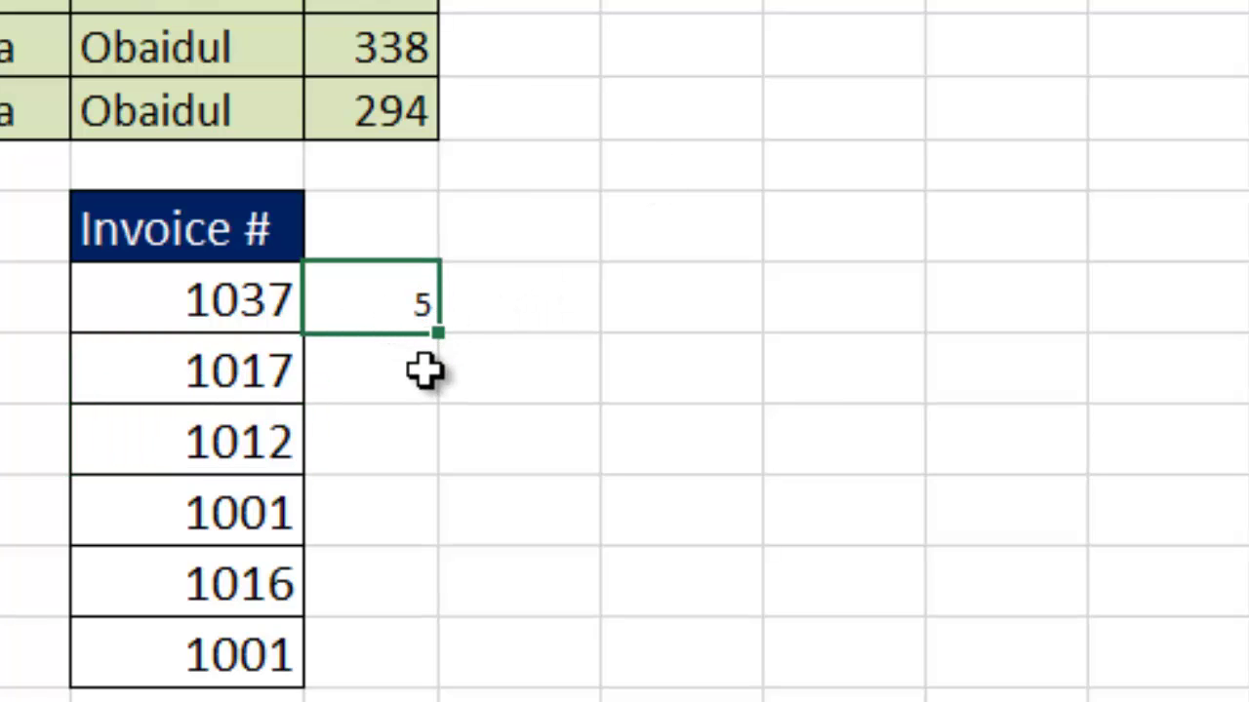
# Step: Look through the Zone column of the sales table from its first record down to its last
pyautogui.scroll(10, 423, 371)
pyautogui.scroll(5, 421, 376)
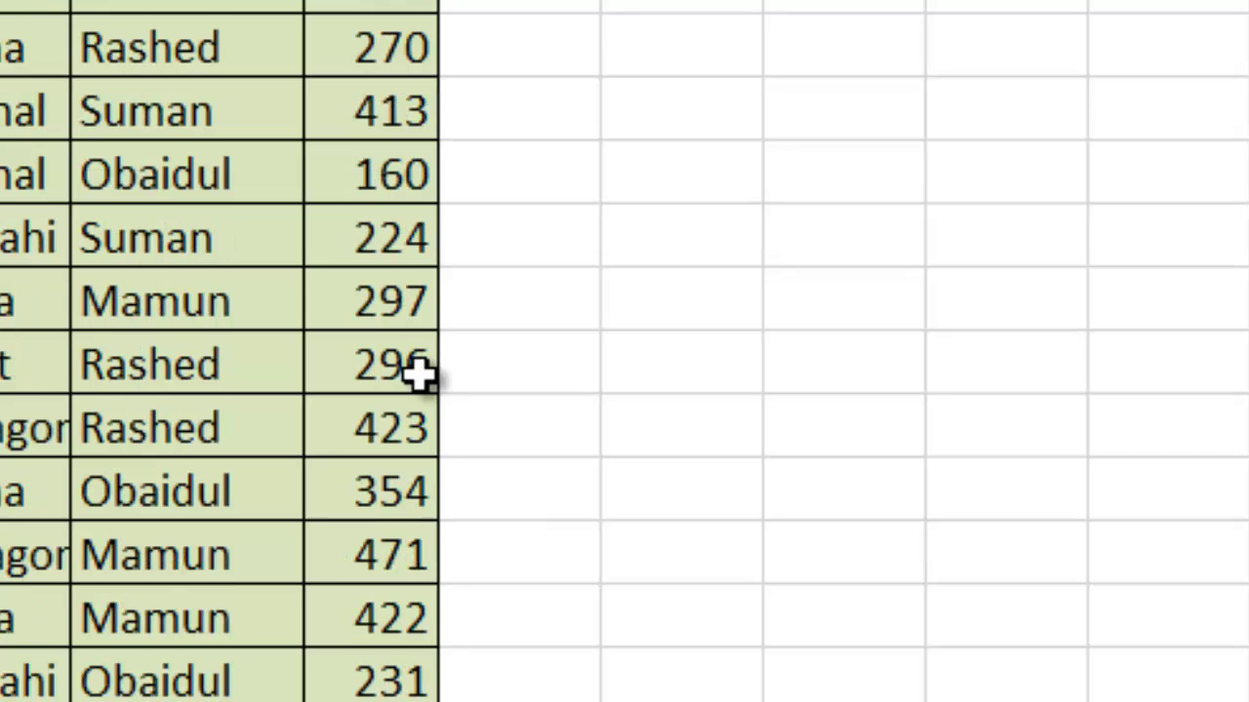
pyautogui.click(173, 49)
pyautogui.press('Left')
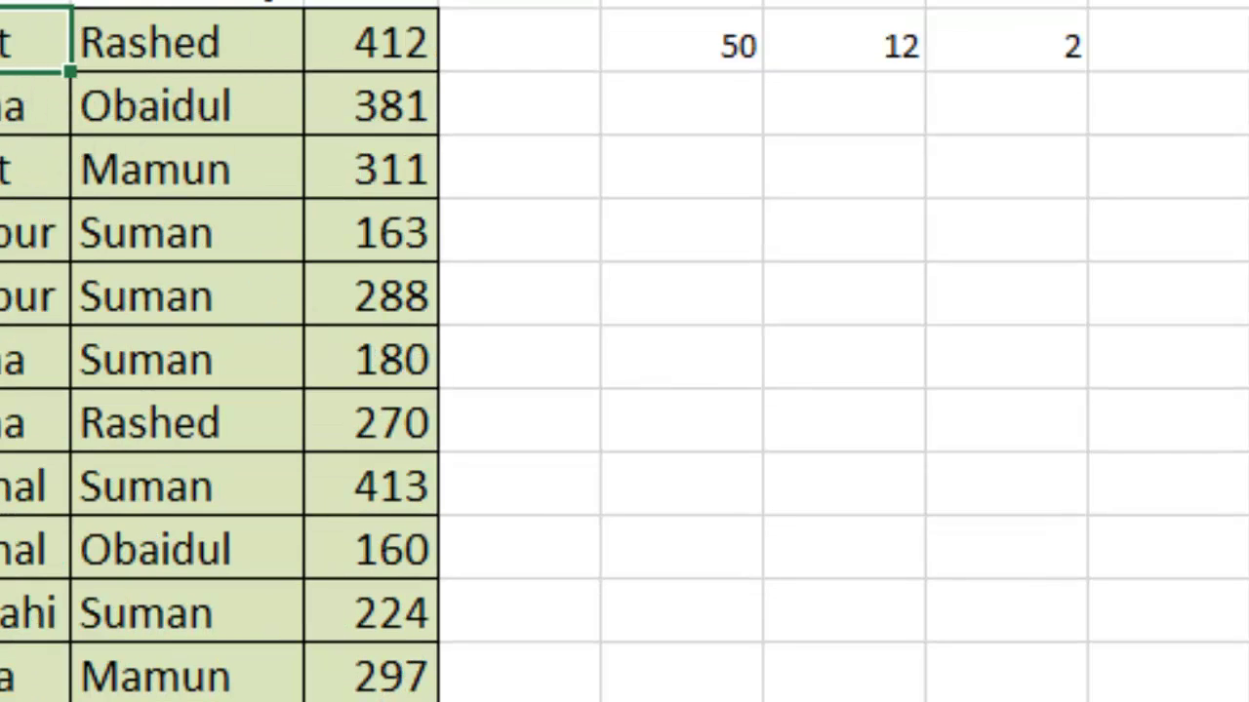
pyautogui.scroll(-2, 11, 106)
pyautogui.scroll(2, 9, 111)
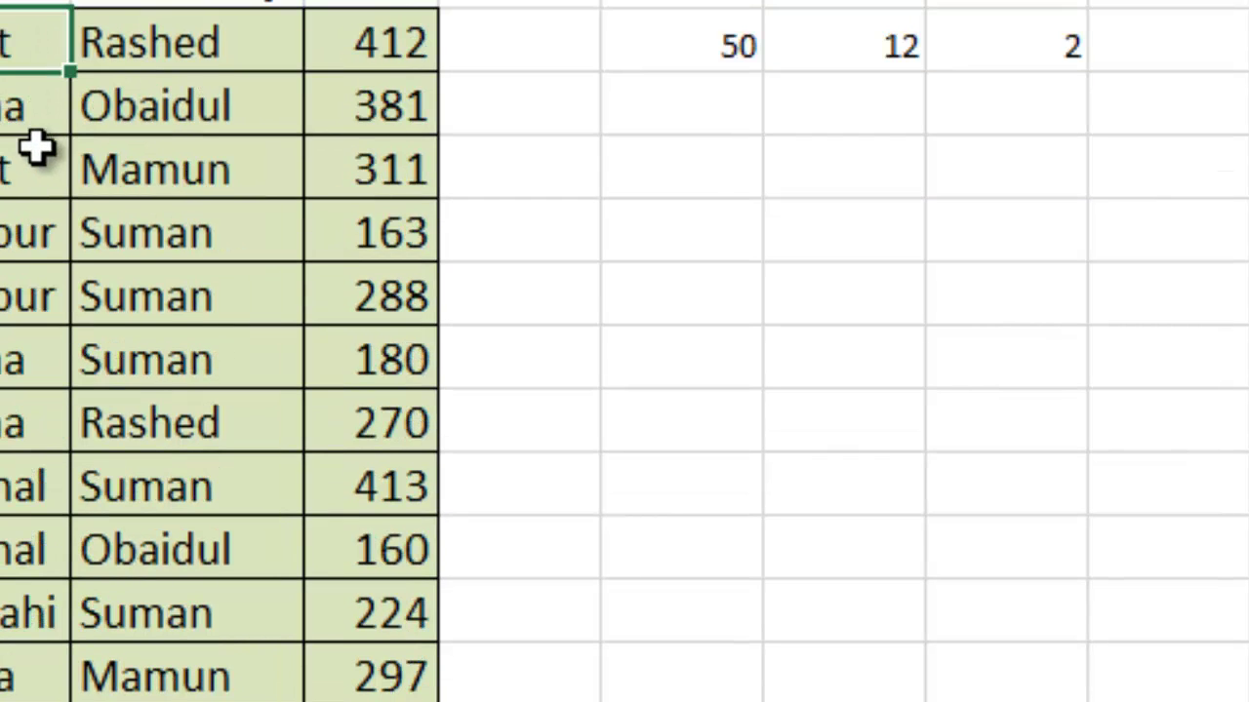
pyautogui.scroll(-10, 24, 132)
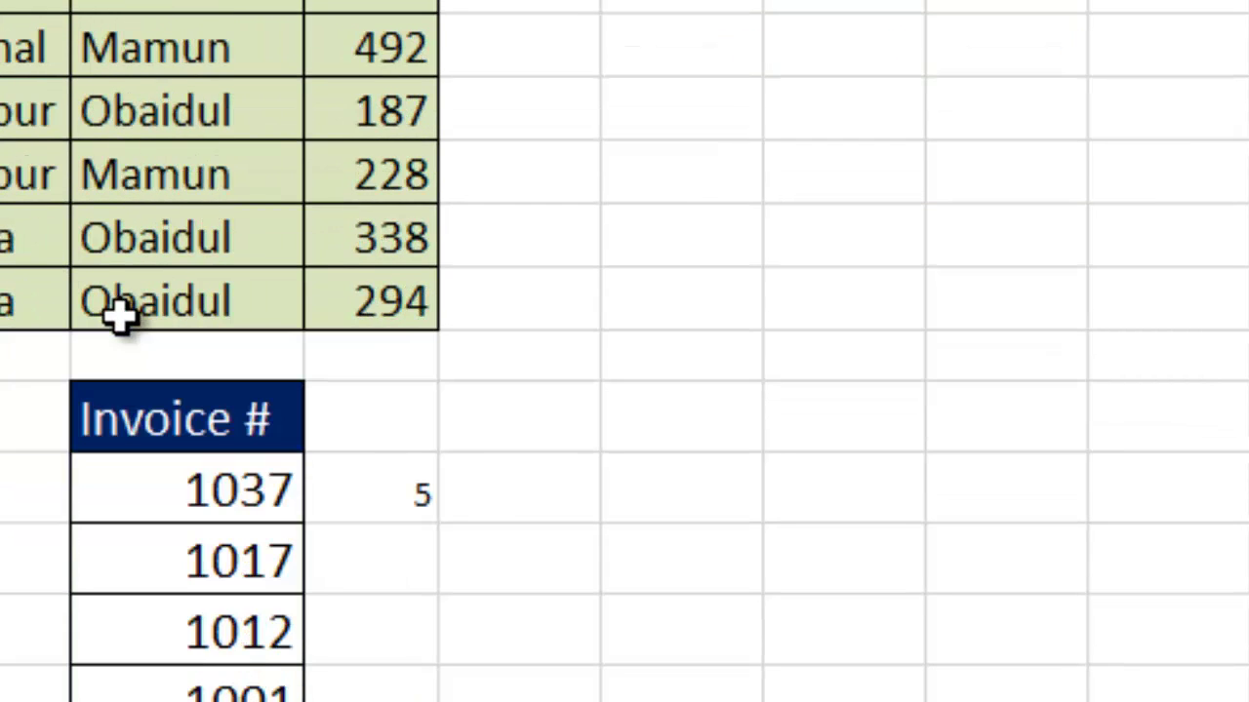
pyautogui.scroll(10, 121, 315)
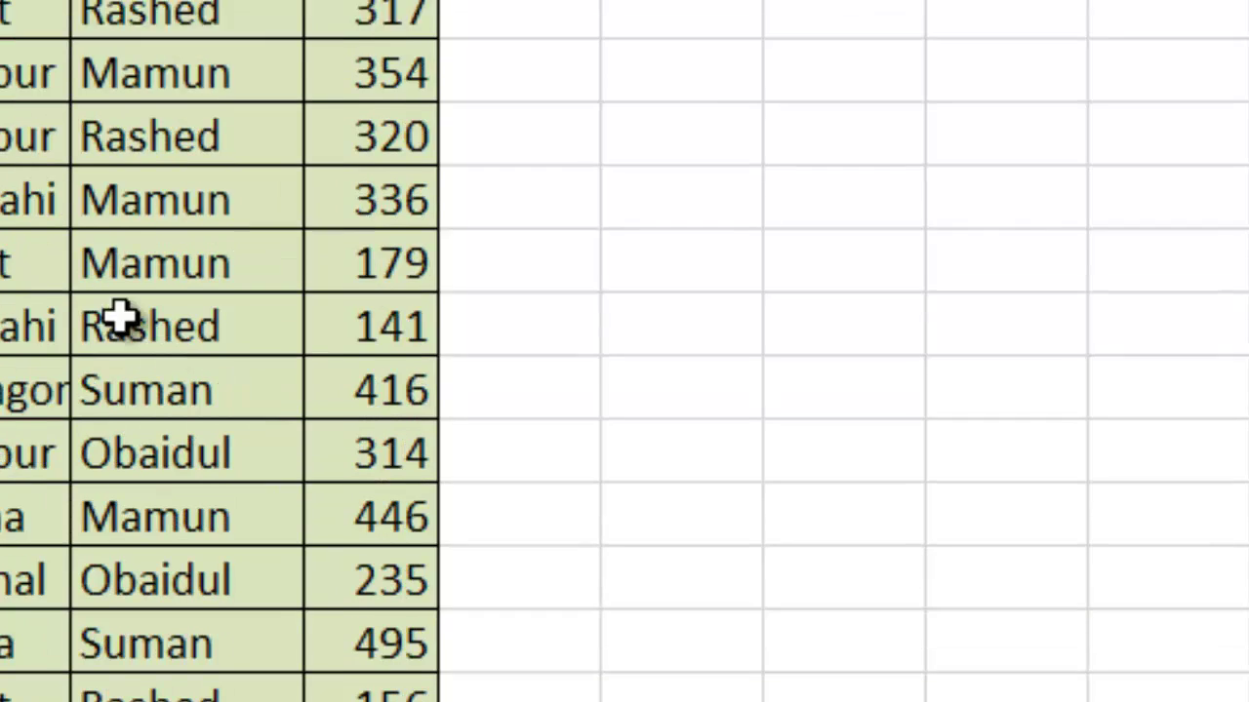
# Step: Write the formula =COUNTIF($B$3:$B$52,$B$3:$B$52) in I3, using the absolute Zone range as both range and criteria
pyautogui.write('=')
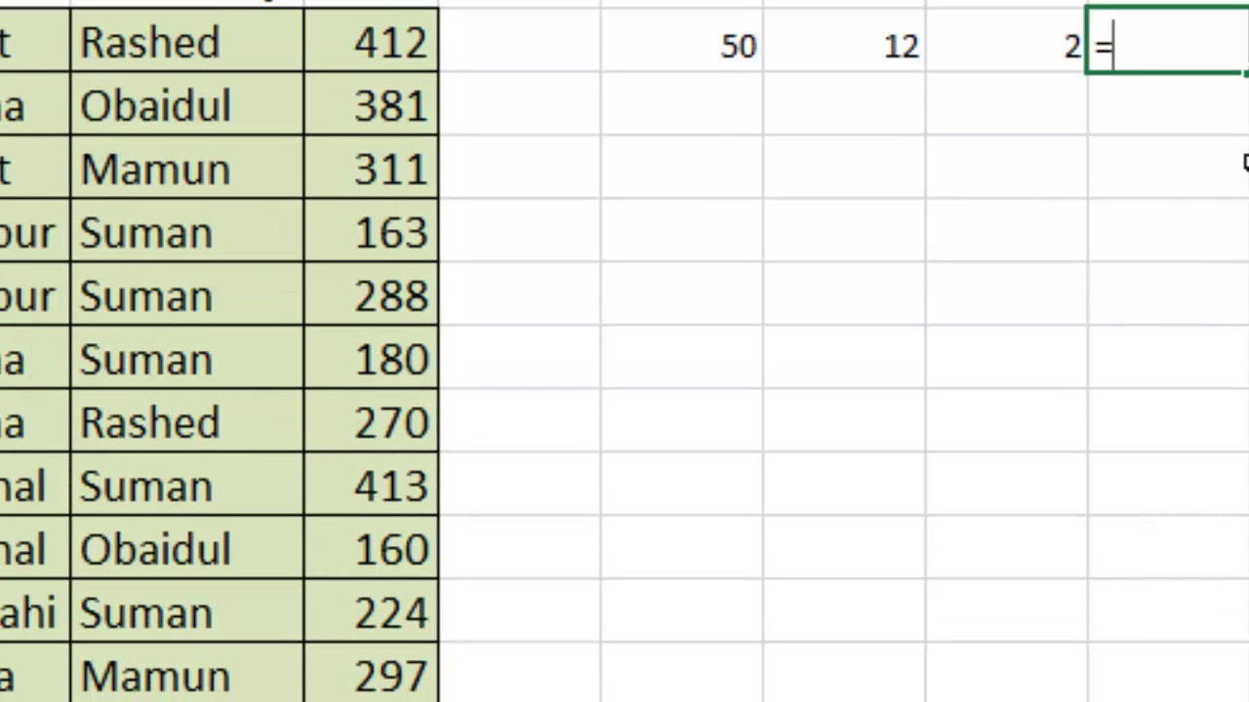
pyautogui.write('coun')
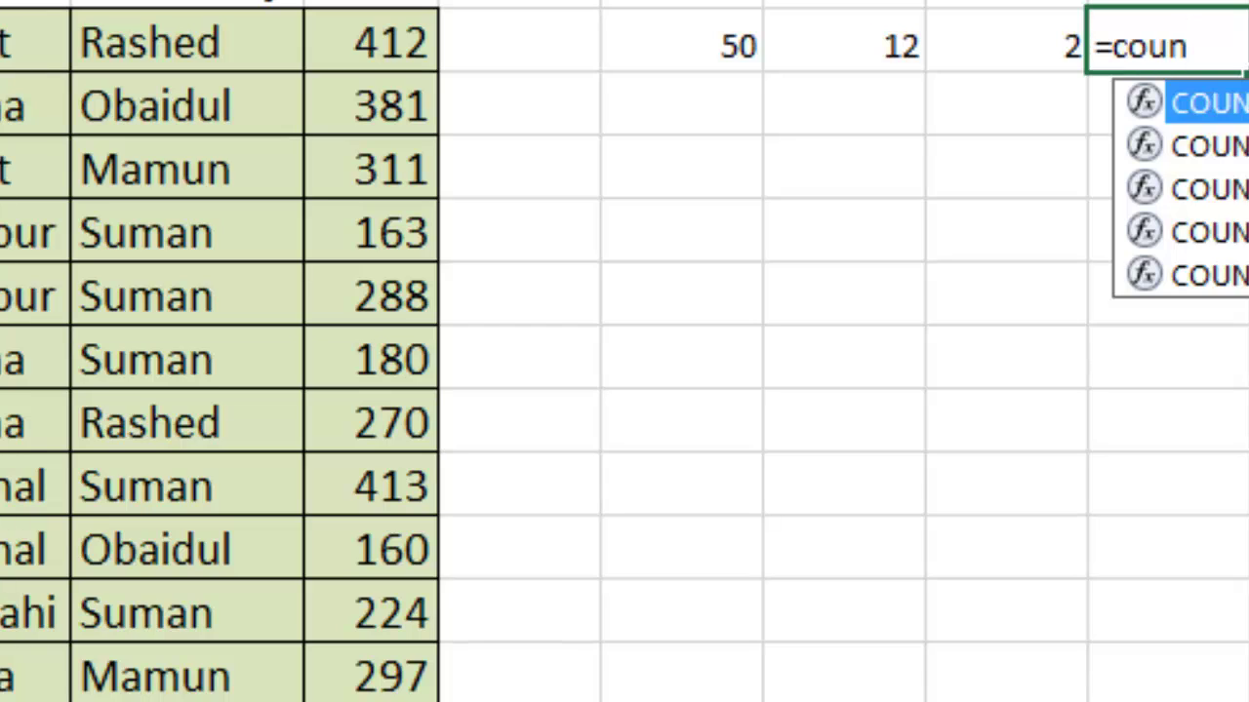
pyautogui.doubleClick(1244, 230)
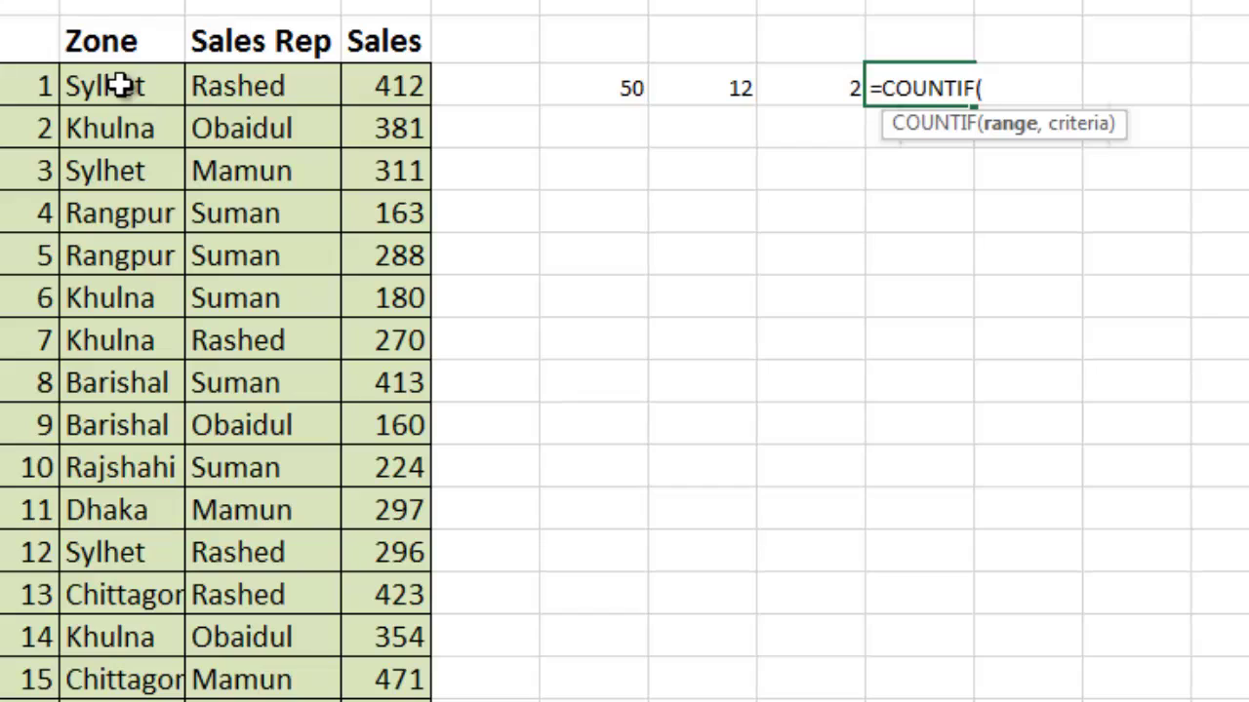
pyautogui.click(119, 86)
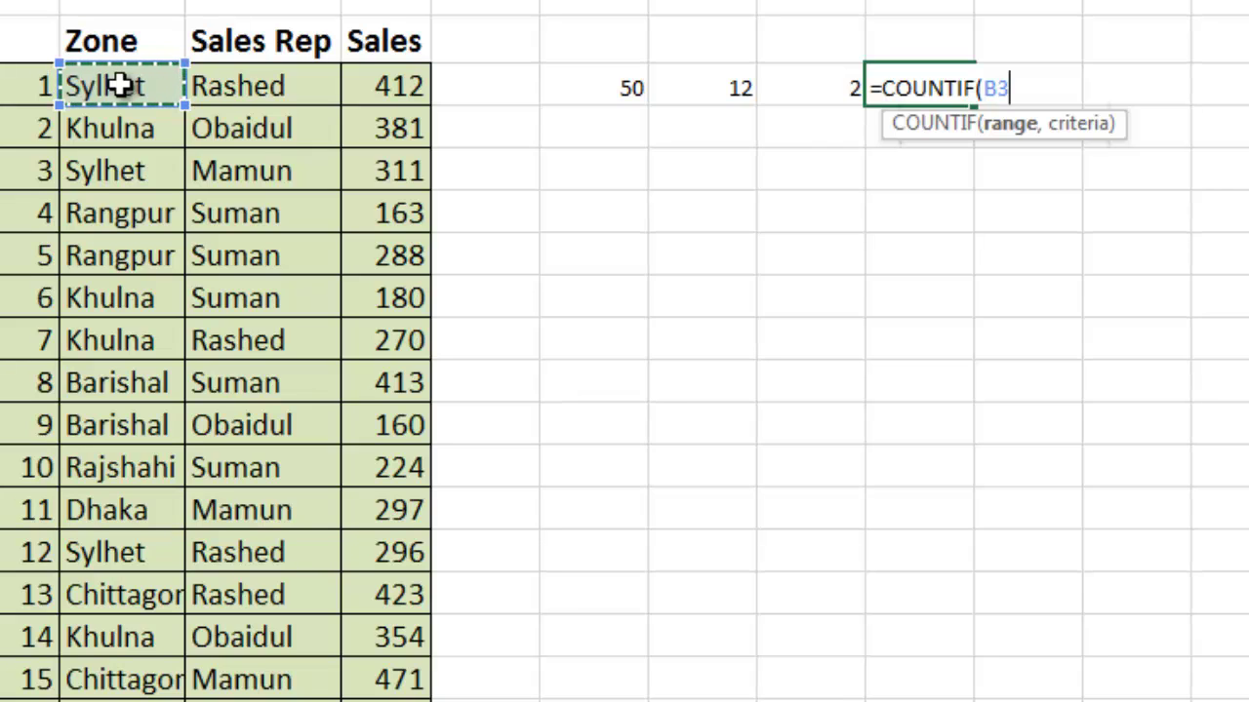
pyautogui.hotkey('ctrl', 'shift', 'Down')
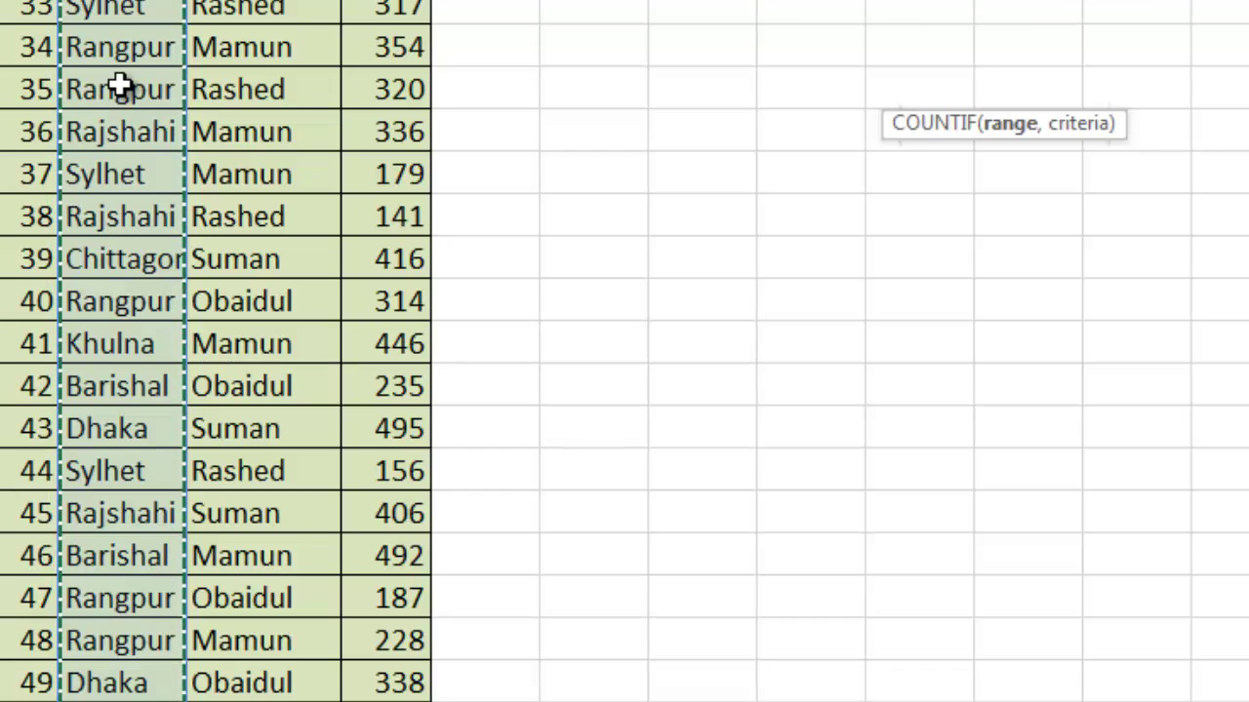
pyautogui.scroll(8, 119, 86)
pyautogui.scroll(3, 119, 86)
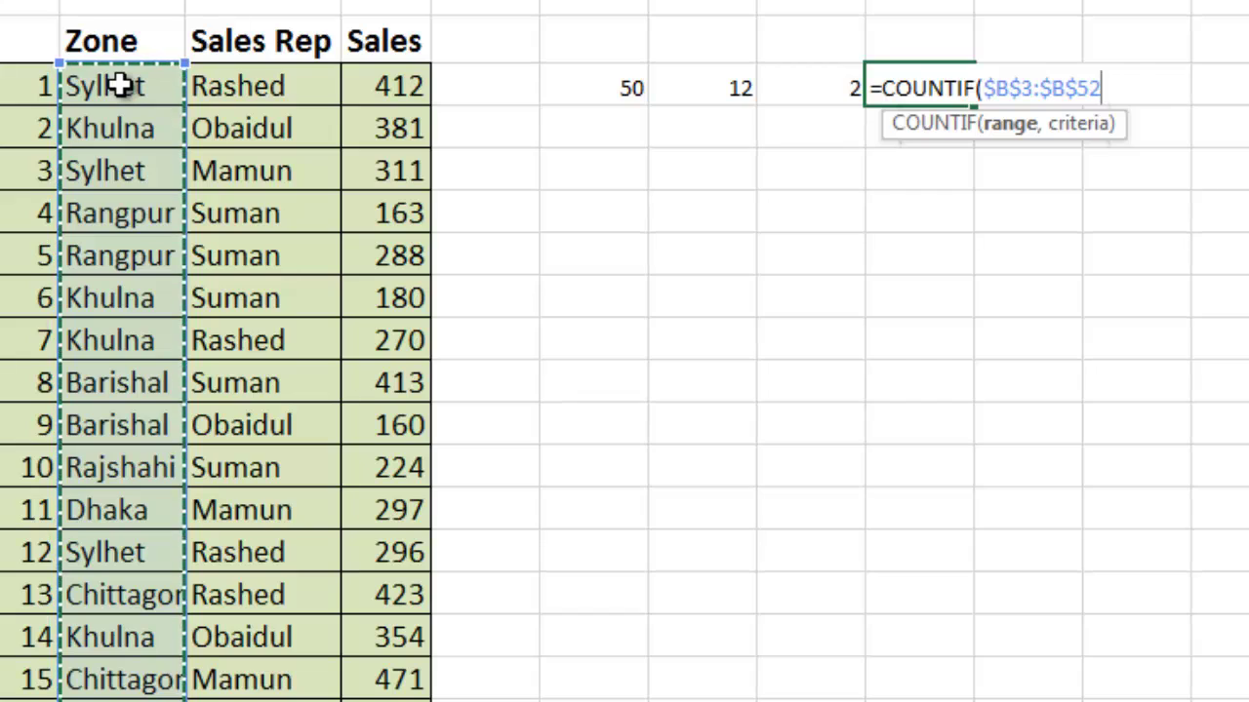
pyautogui.write(',')
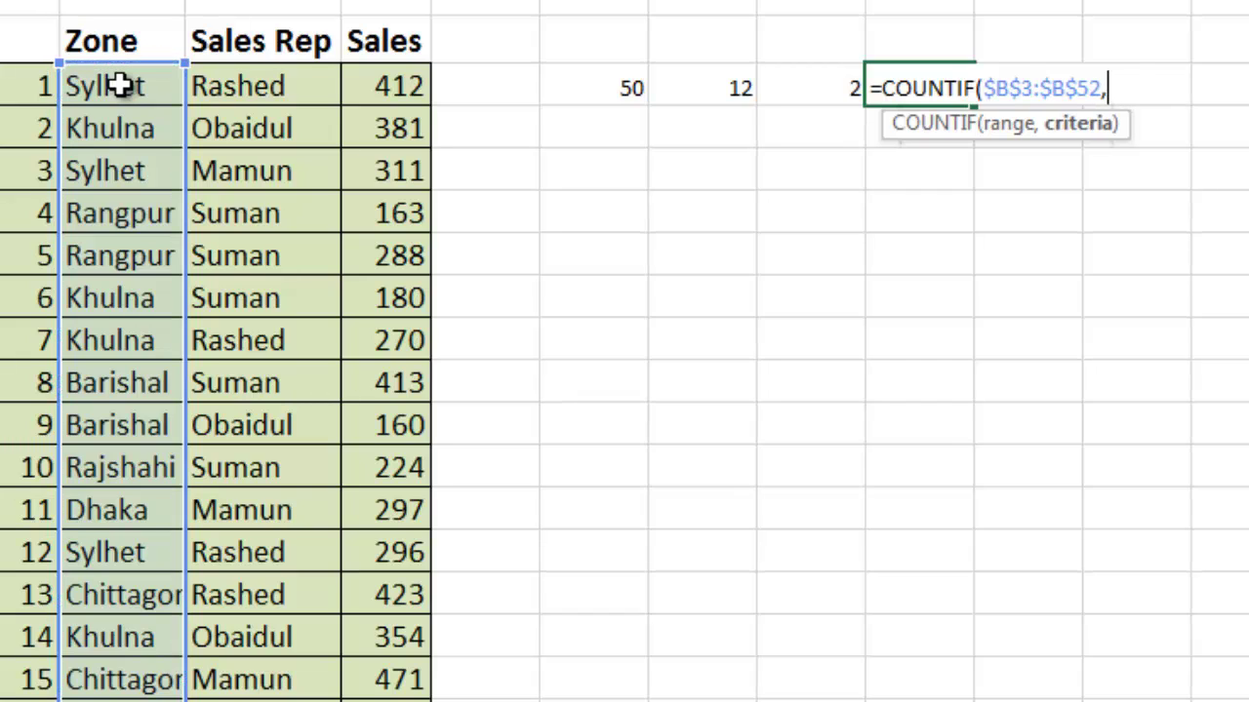
pyautogui.click(119, 86)
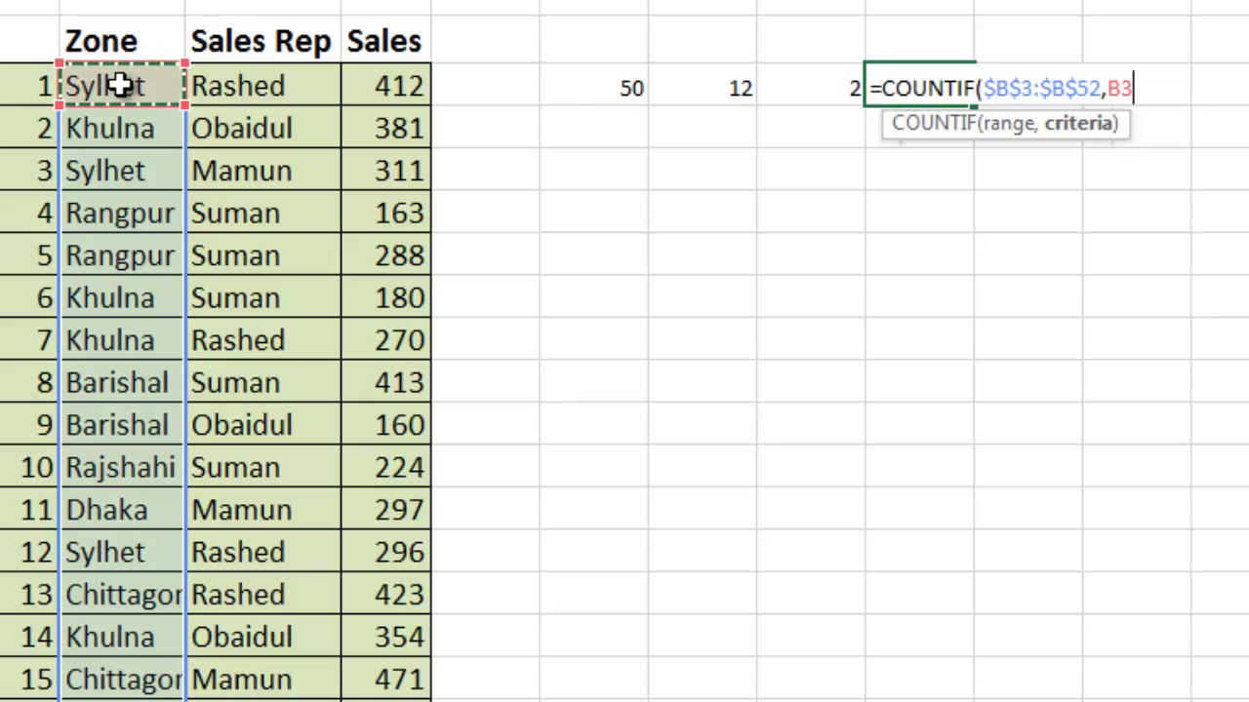
pyautogui.hotkey('ctrl', 'shift', 'Down')
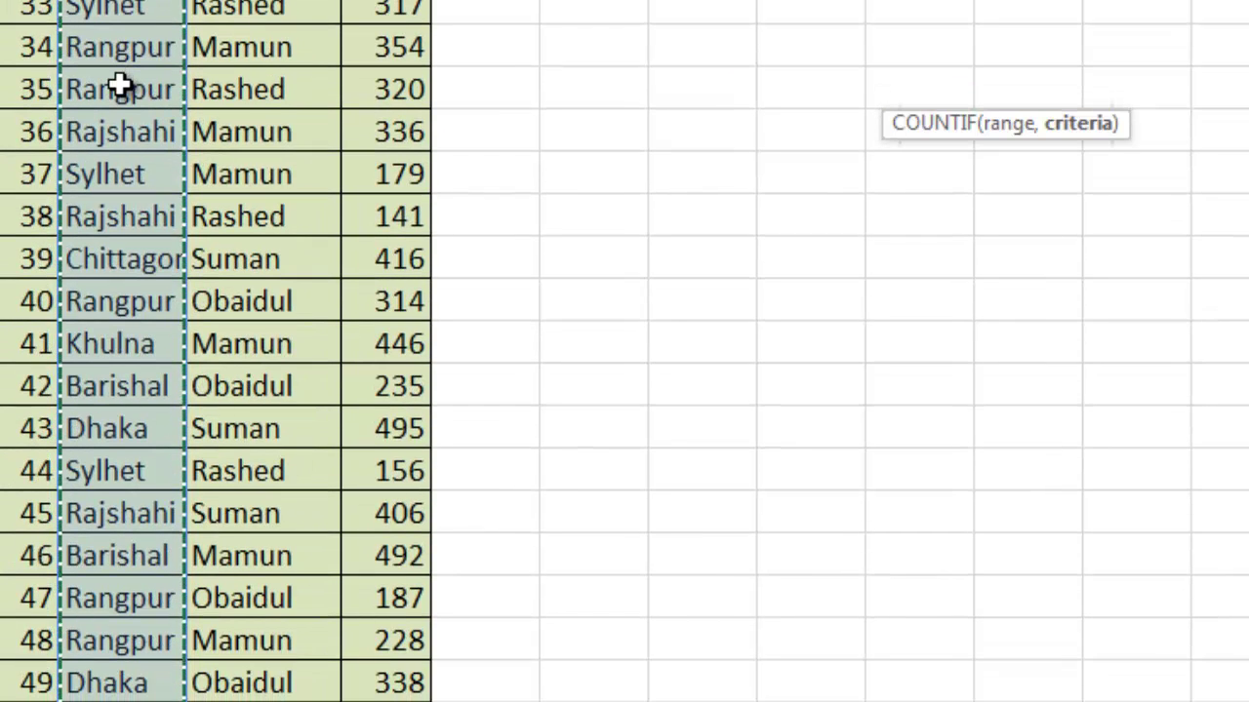
pyautogui.press('F4')
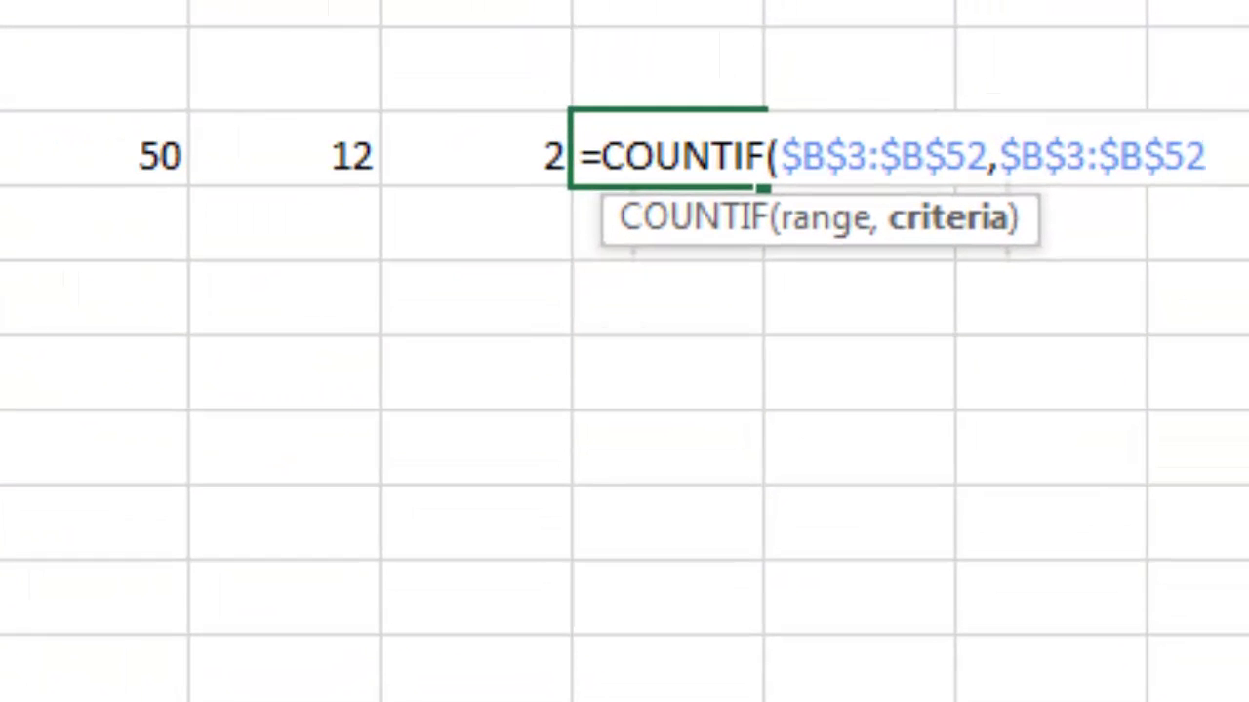
pyautogui.write(')')
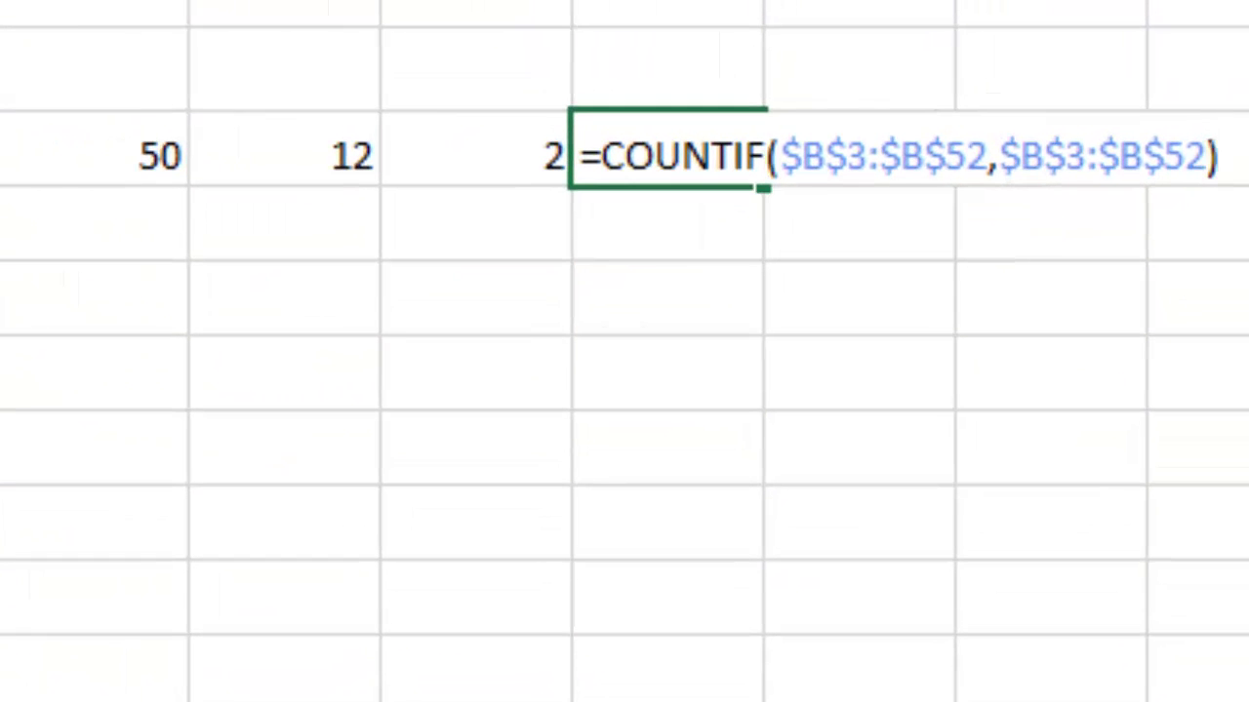
# Step: Evaluate the whole COUNTIF formula in I3 in place to view the zone count array, and restore the formula text
pyautogui.moveTo(1221, 156); pyautogui.dragTo(497, 120)
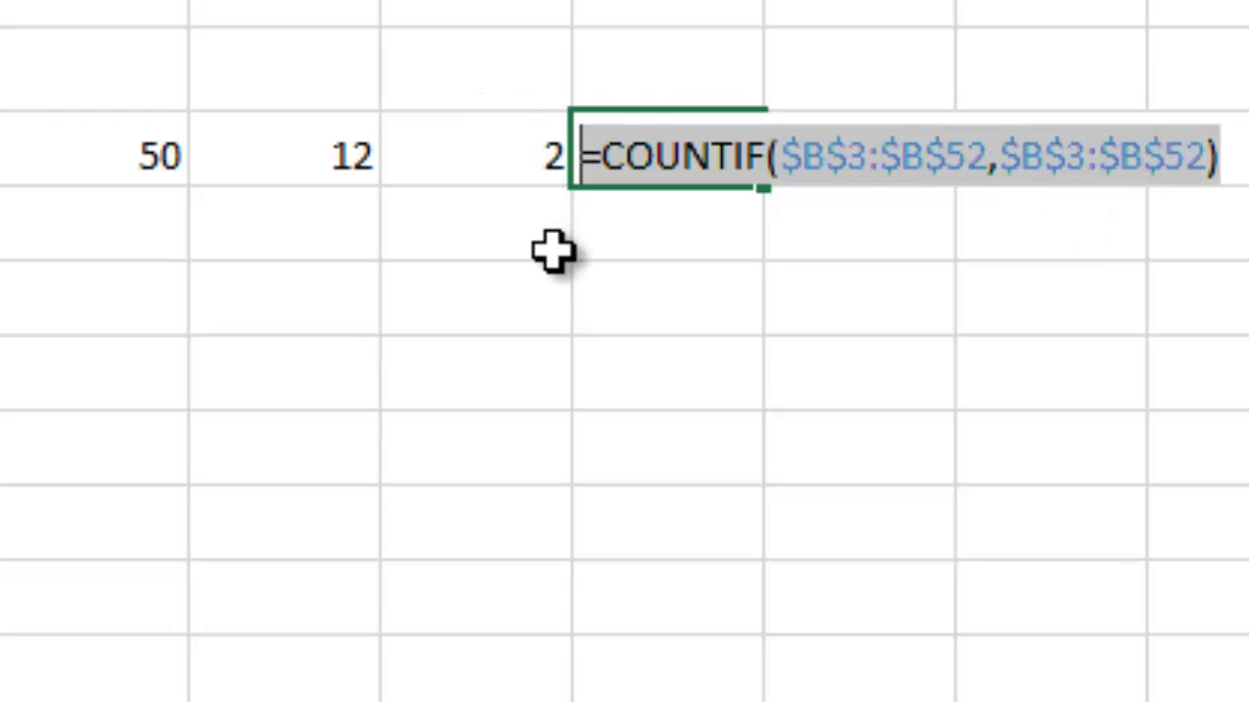
pyautogui.press('F9')
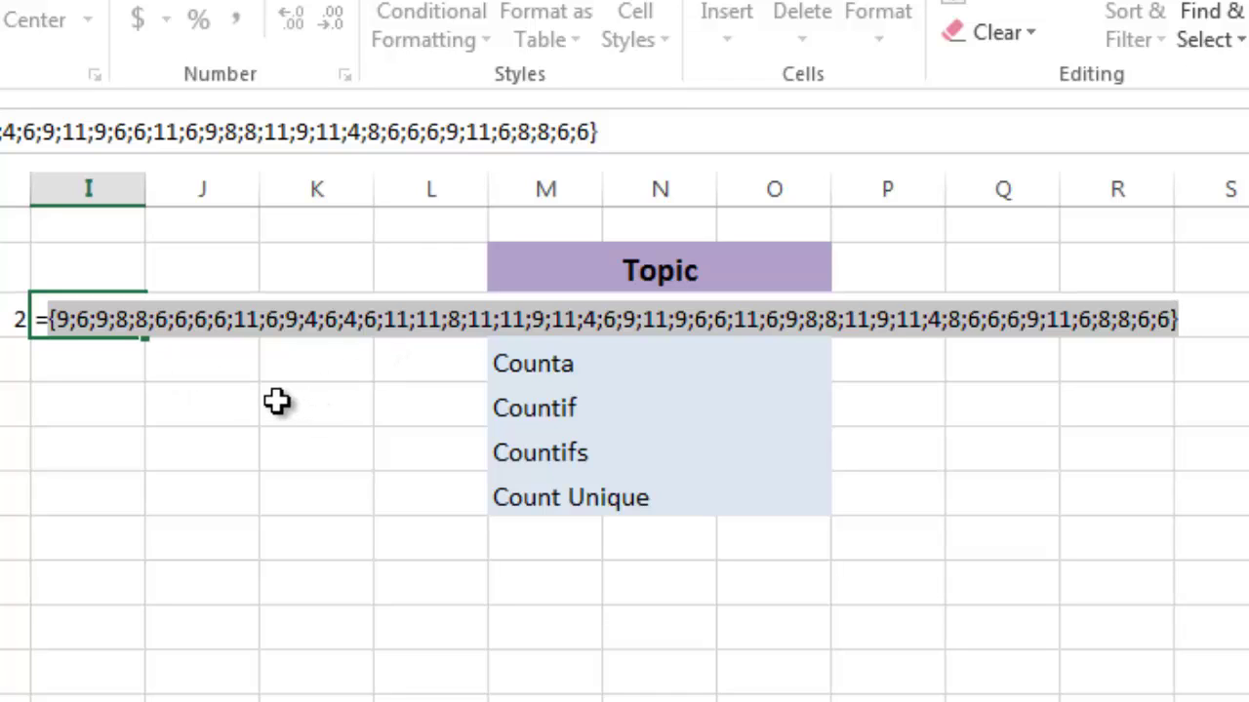
pyautogui.hotkey('ctrl', 'z')
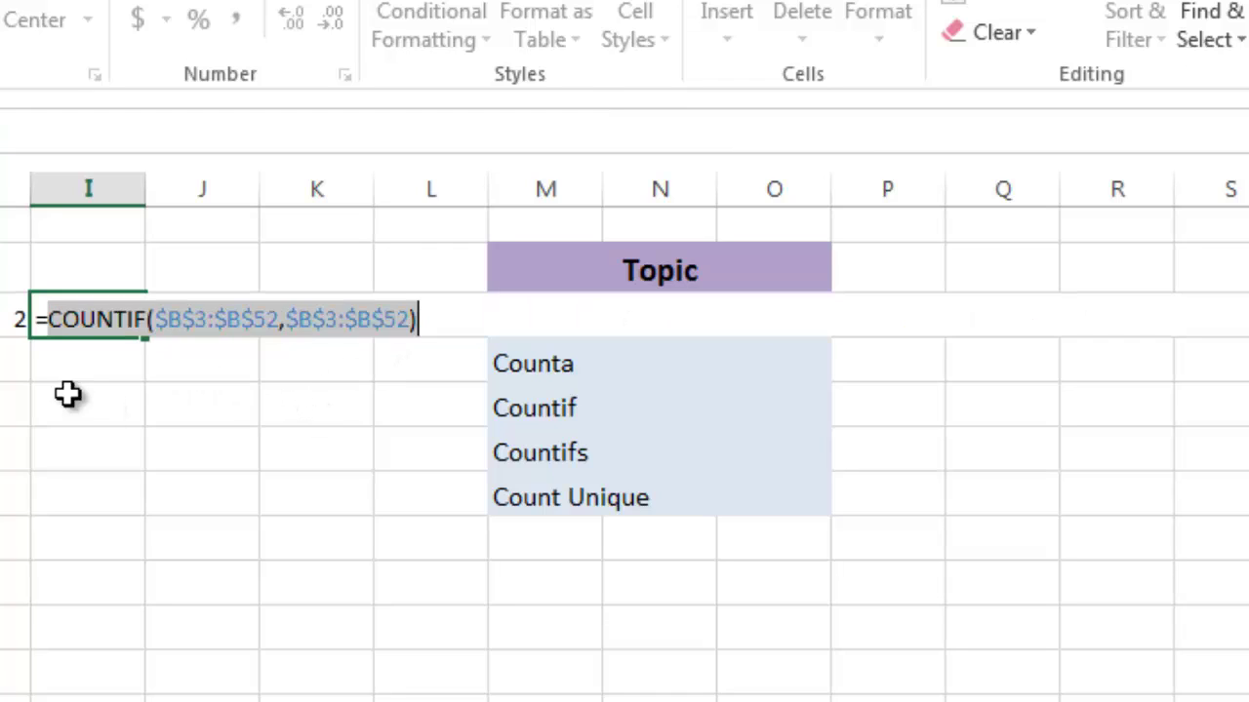
# Step: Put 1/ before COUNTIF in I3 and evaluate the whole formula in place to view the reciprocal array
pyautogui.click(46, 315)
pyautogui.write('1')
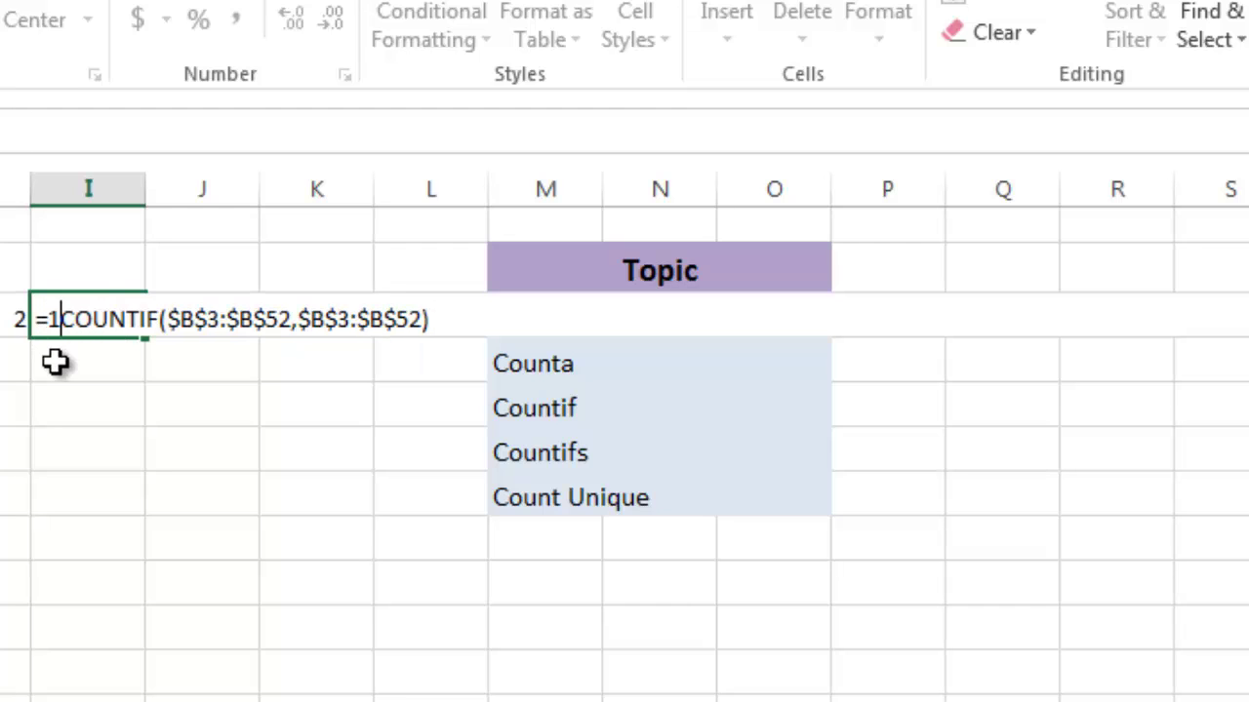
pyautogui.write('/')
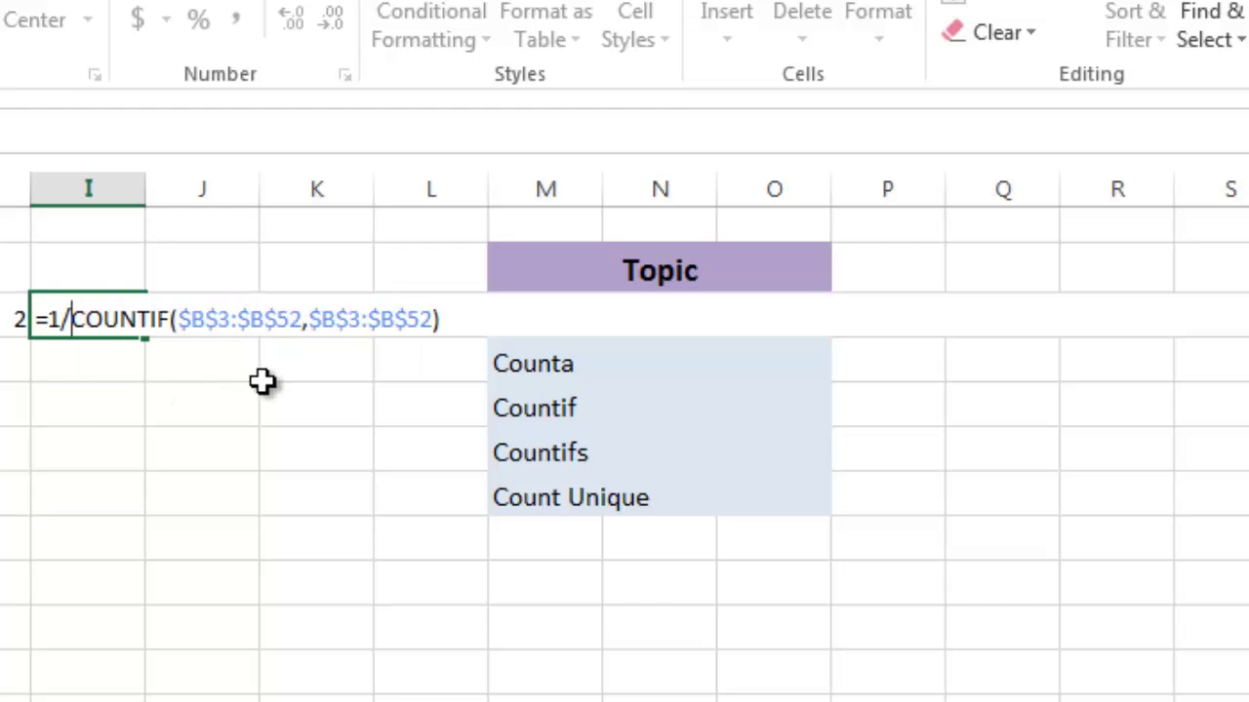
pyautogui.moveTo(466, 317); pyautogui.dragTo(4, 288)
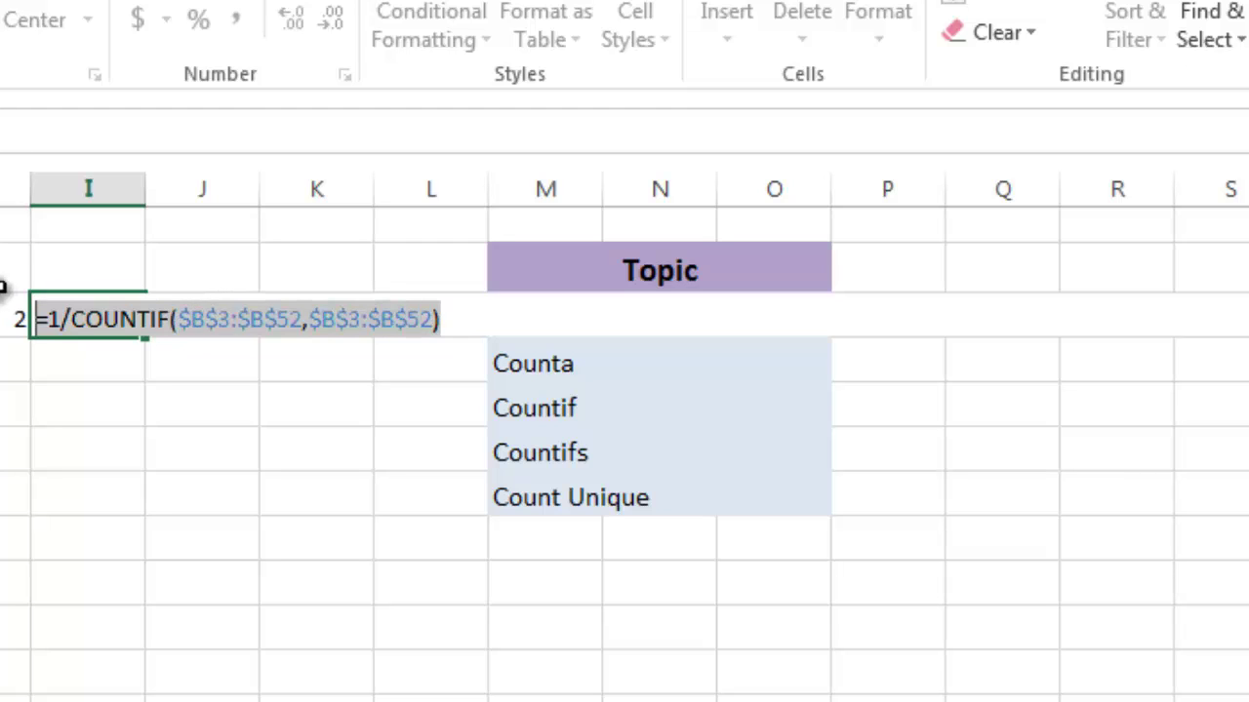
pyautogui.press('F9')
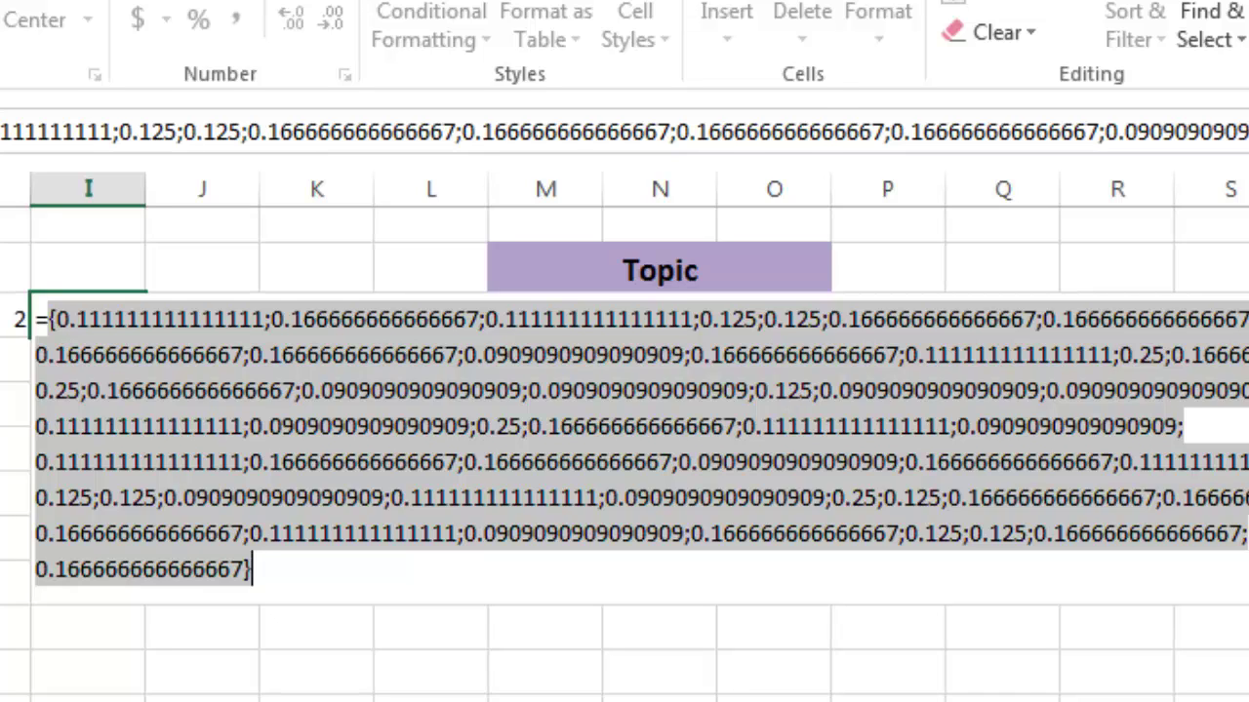
# Step: Restore the formula text in I3 and wrap it in SUMPRODUCT as =SUMPRODUCT(1/COUNTIF($B$3:$B$52,$B$3:$B$52)) to count the unique zones
pyautogui.scroll(-1, 624, 132)
pyautogui.hotkey('ctrl', 'z')
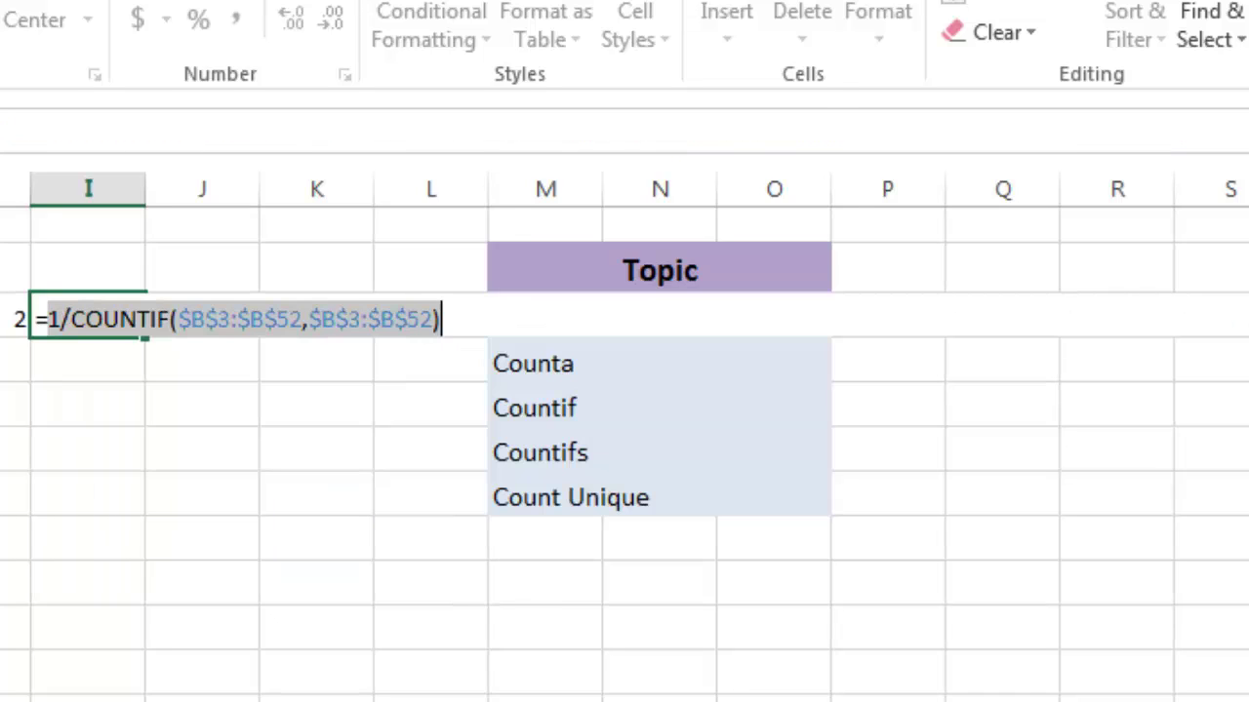
pyautogui.click(46, 319)
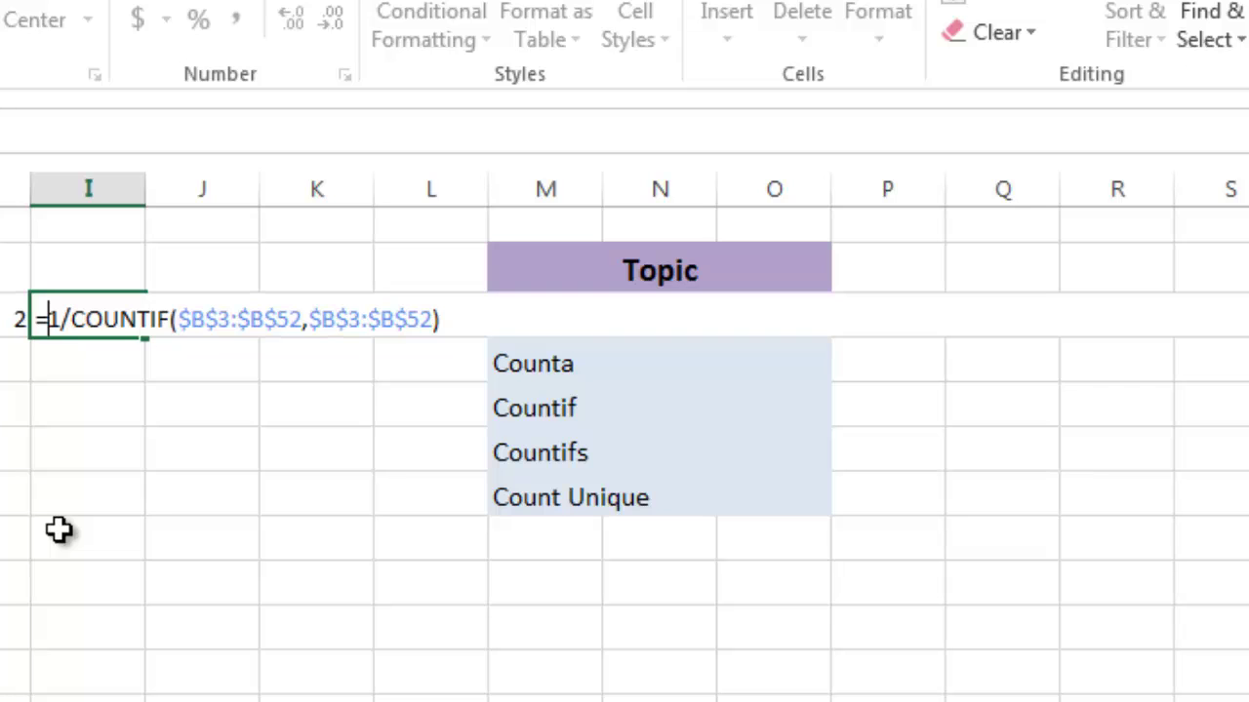
pyautogui.write('sump')
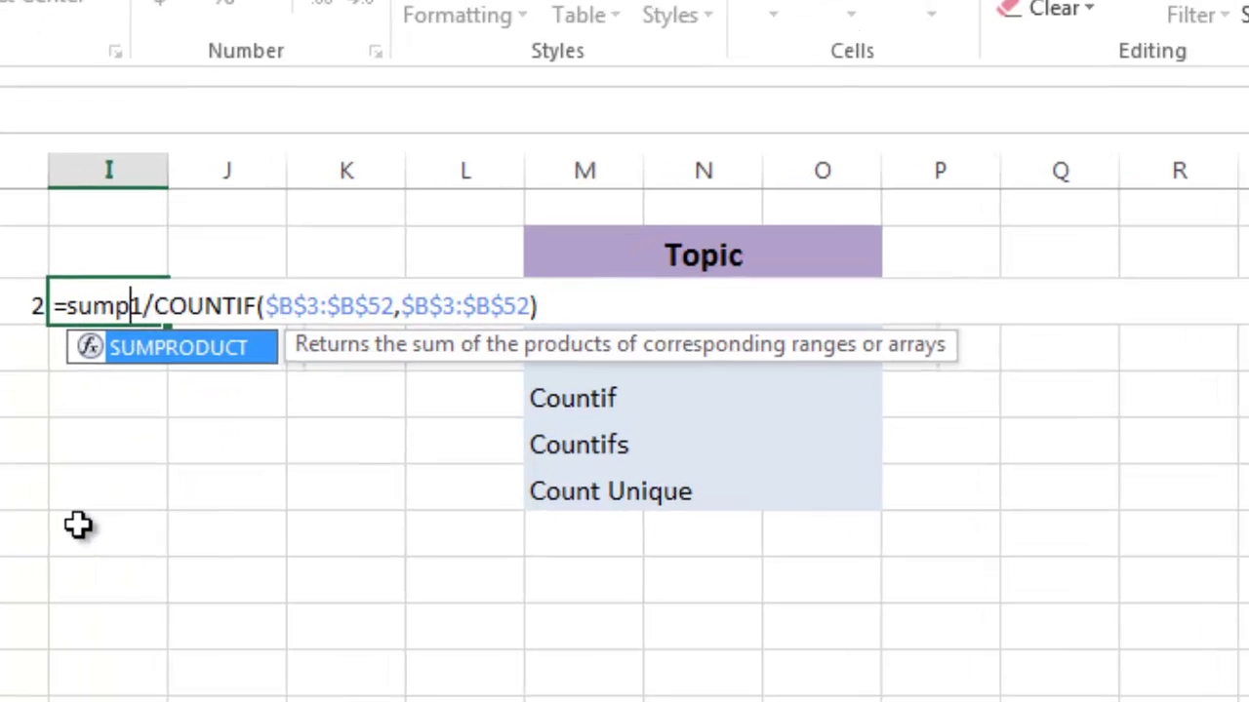
pyautogui.press('Tab')
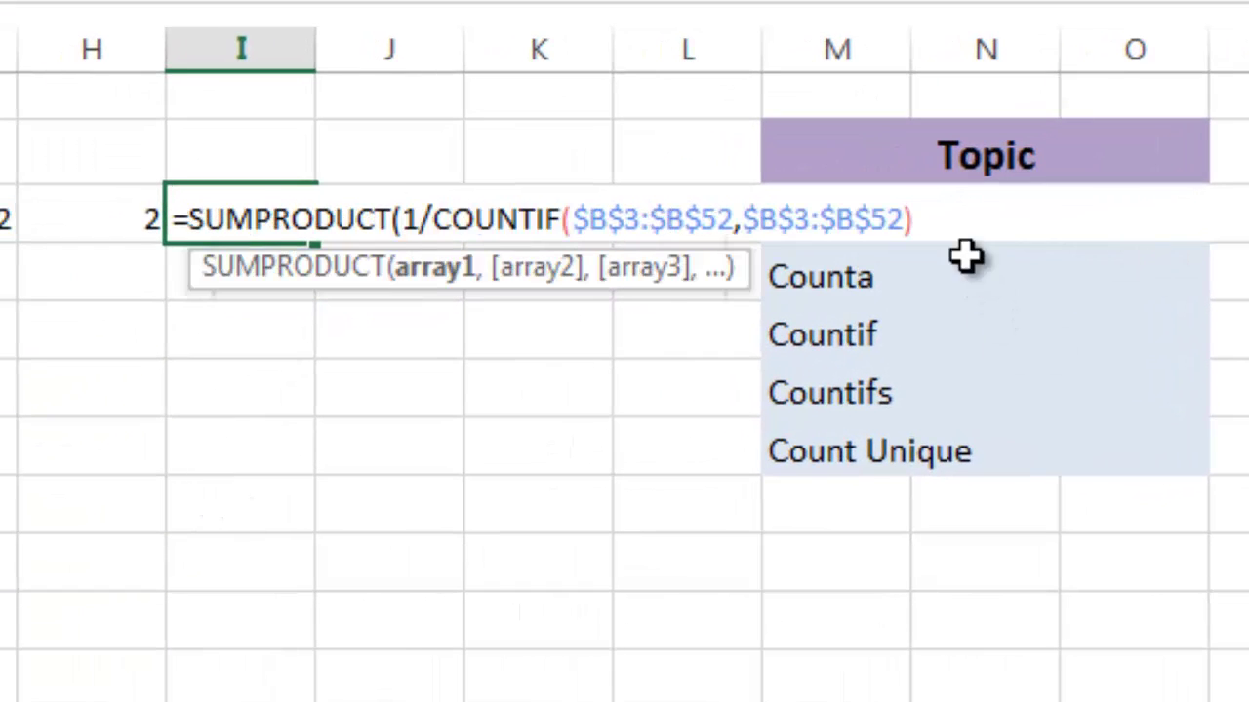
pyautogui.click(932, 217)
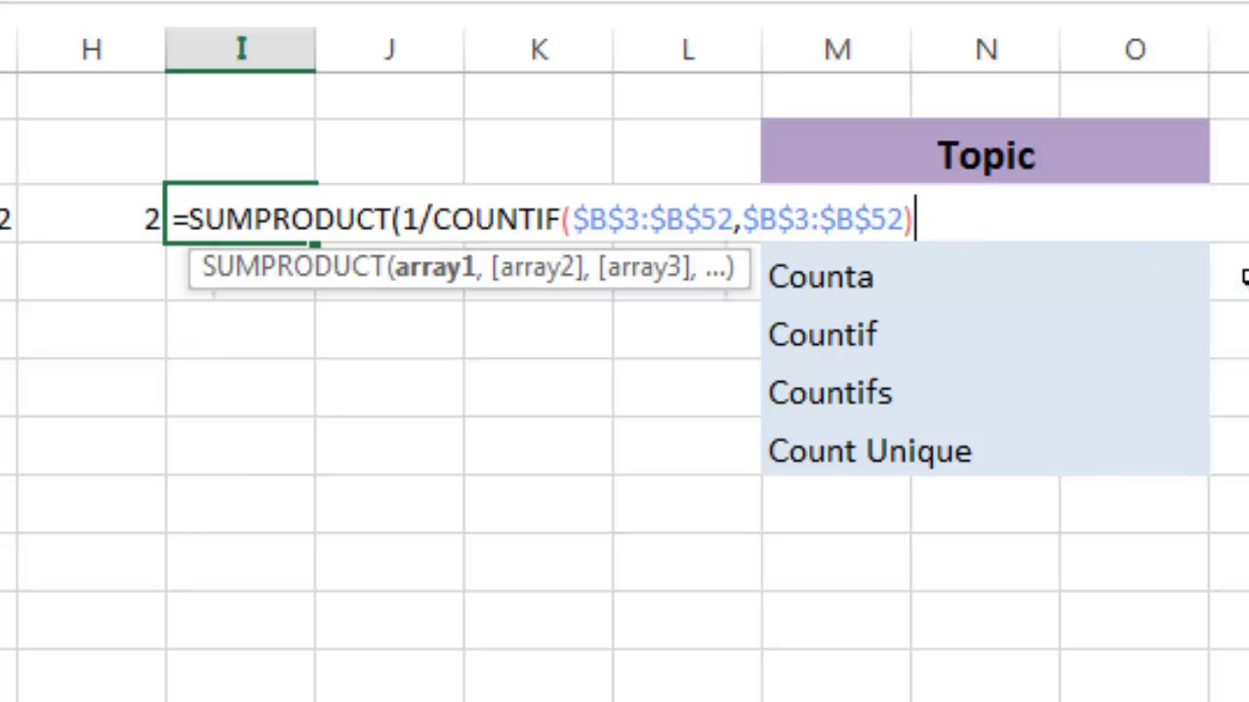
pyautogui.write(')')
pyautogui.press('Return')
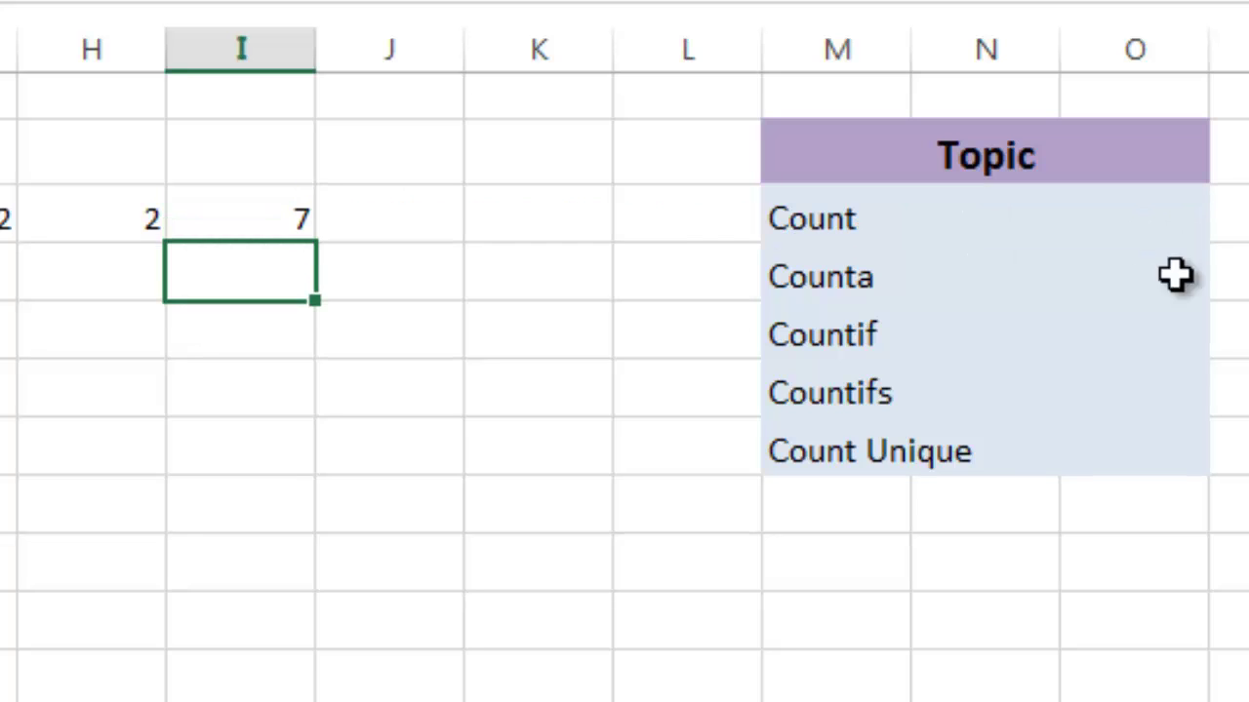
pyautogui.click(268, 215)
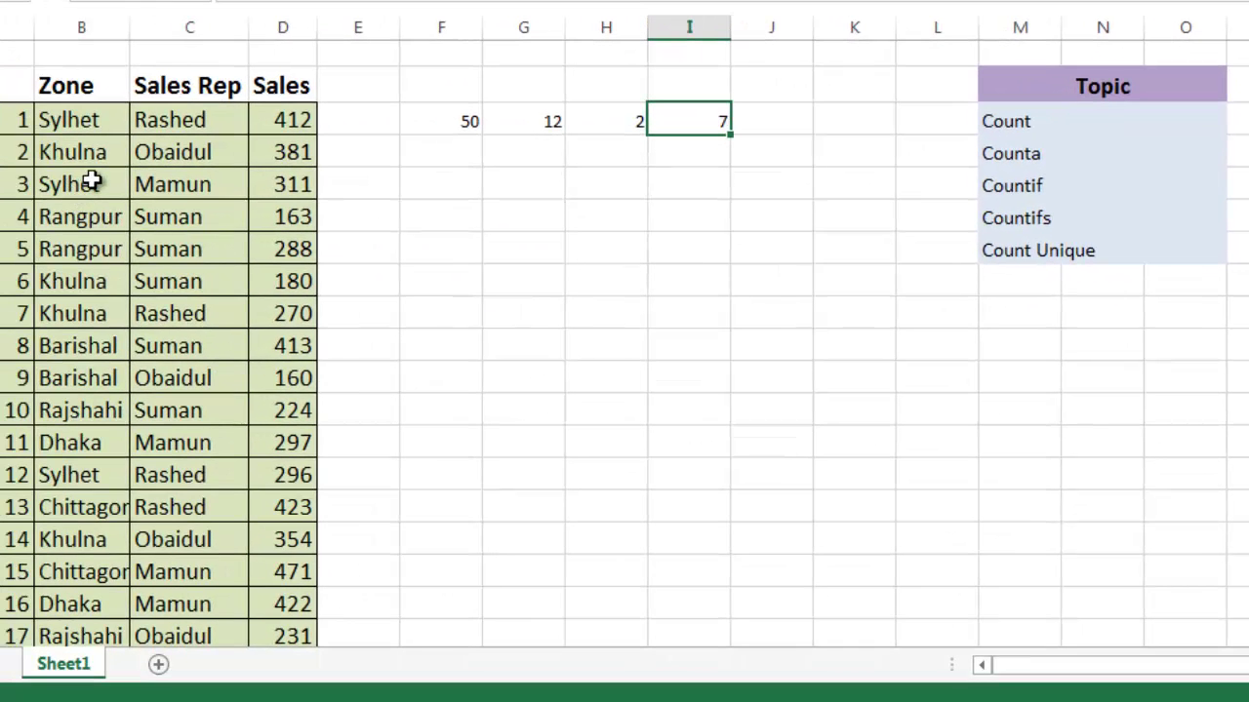
# Step: Enter the label No. of Sales Rep in cell F5
pyautogui.click(182, 120)
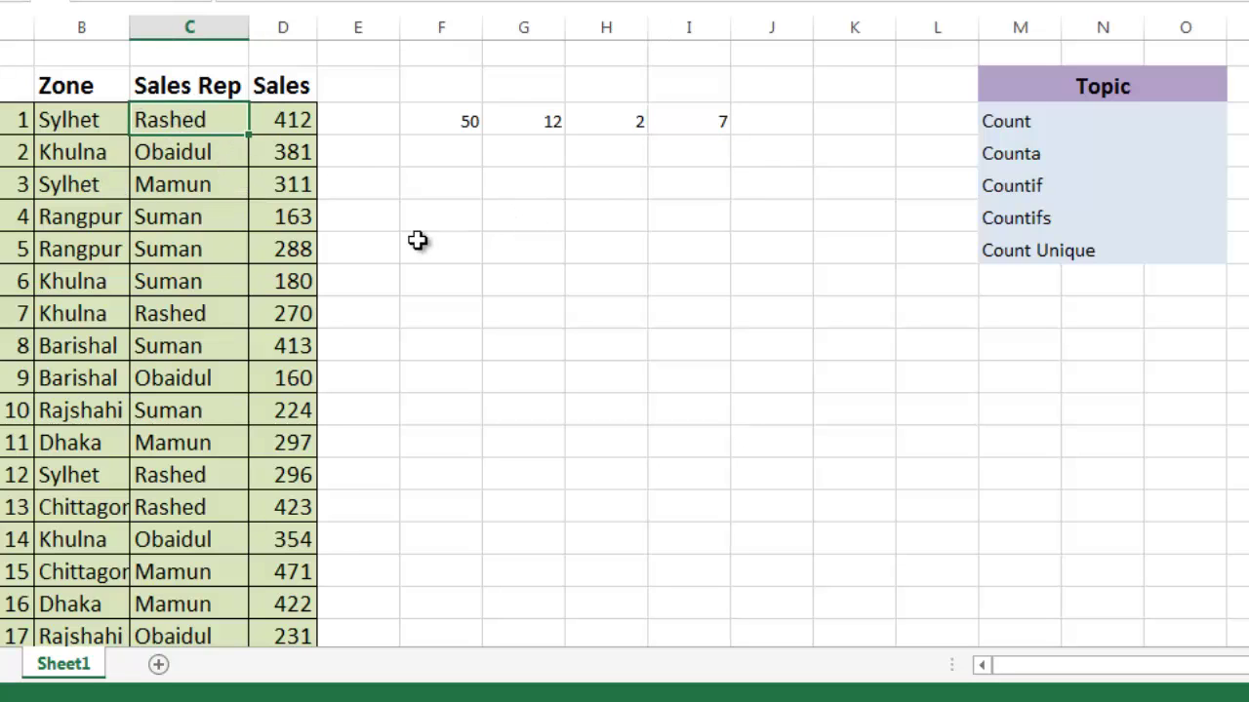
pyautogui.click(771, 121)
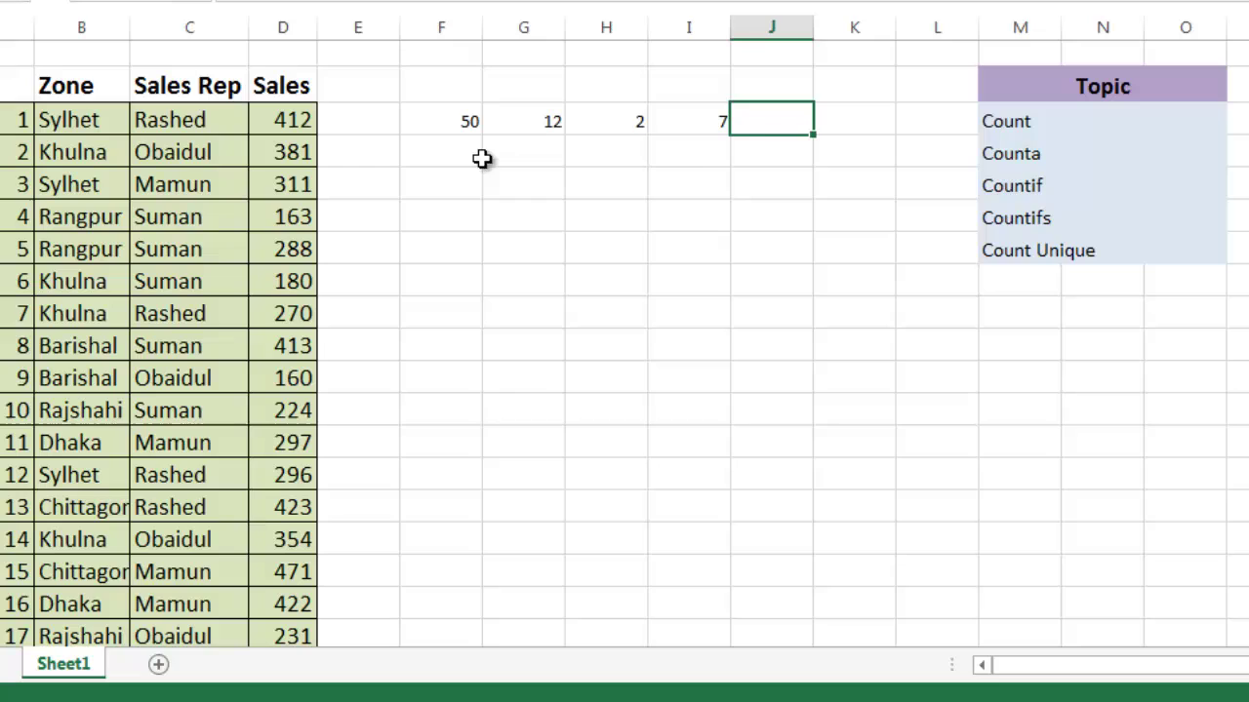
pyautogui.click(717, 124)
pyautogui.click(444, 186)
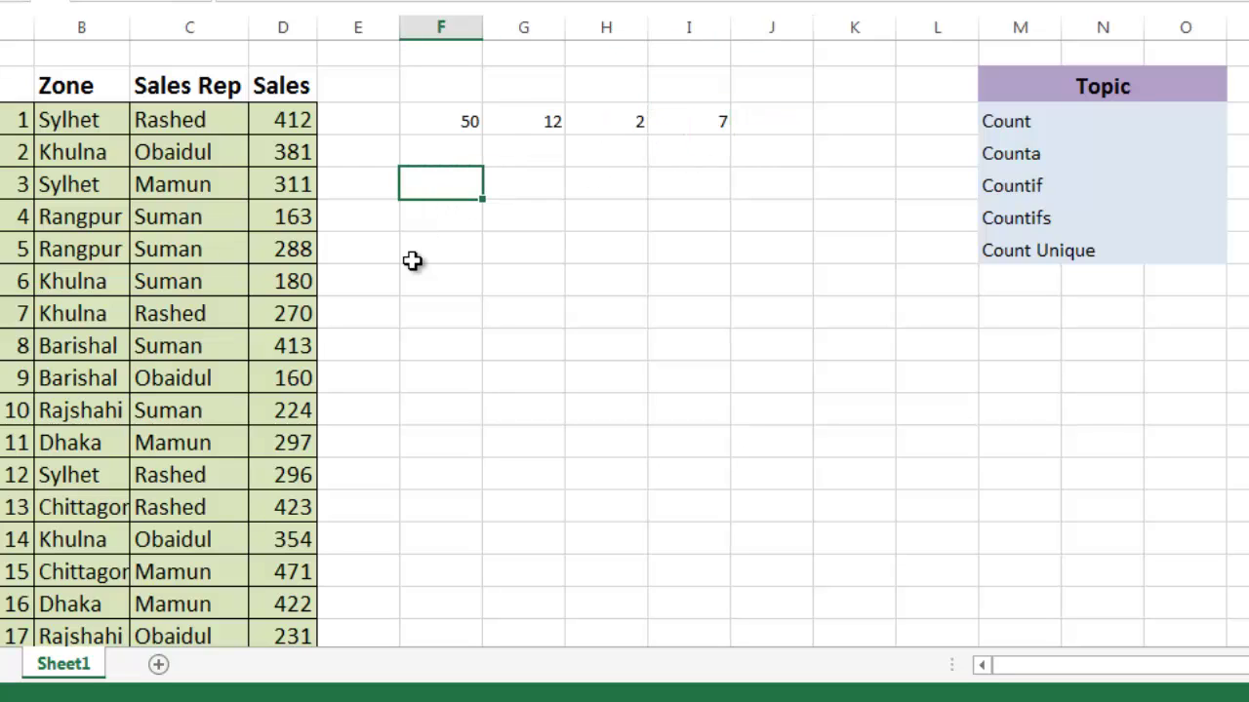
pyautogui.write('Sales Rep')
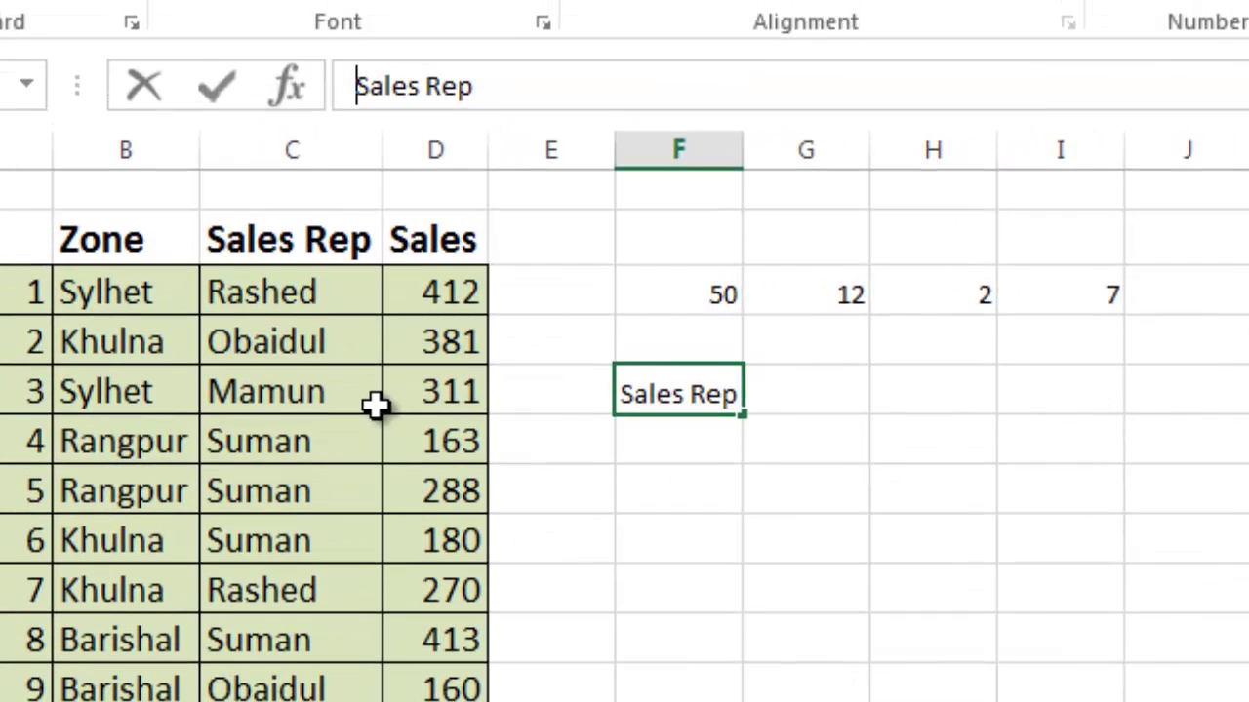
pyautogui.write('No.')
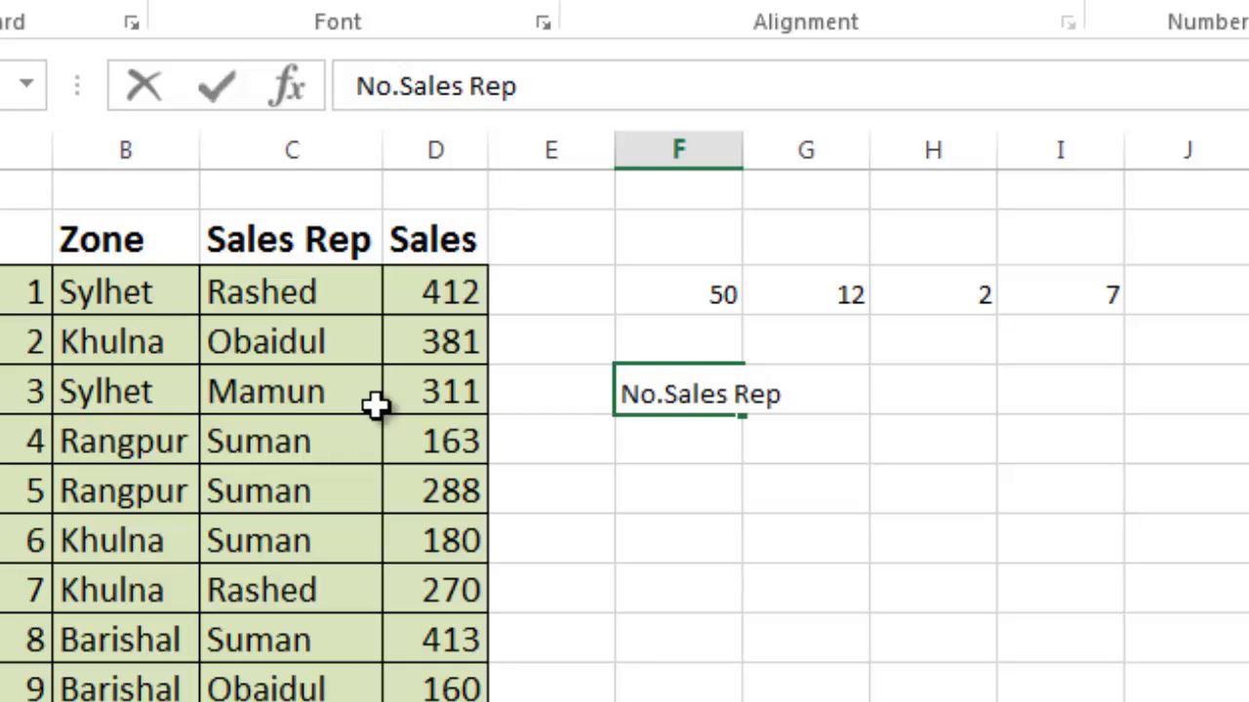
pyautogui.write(' of')
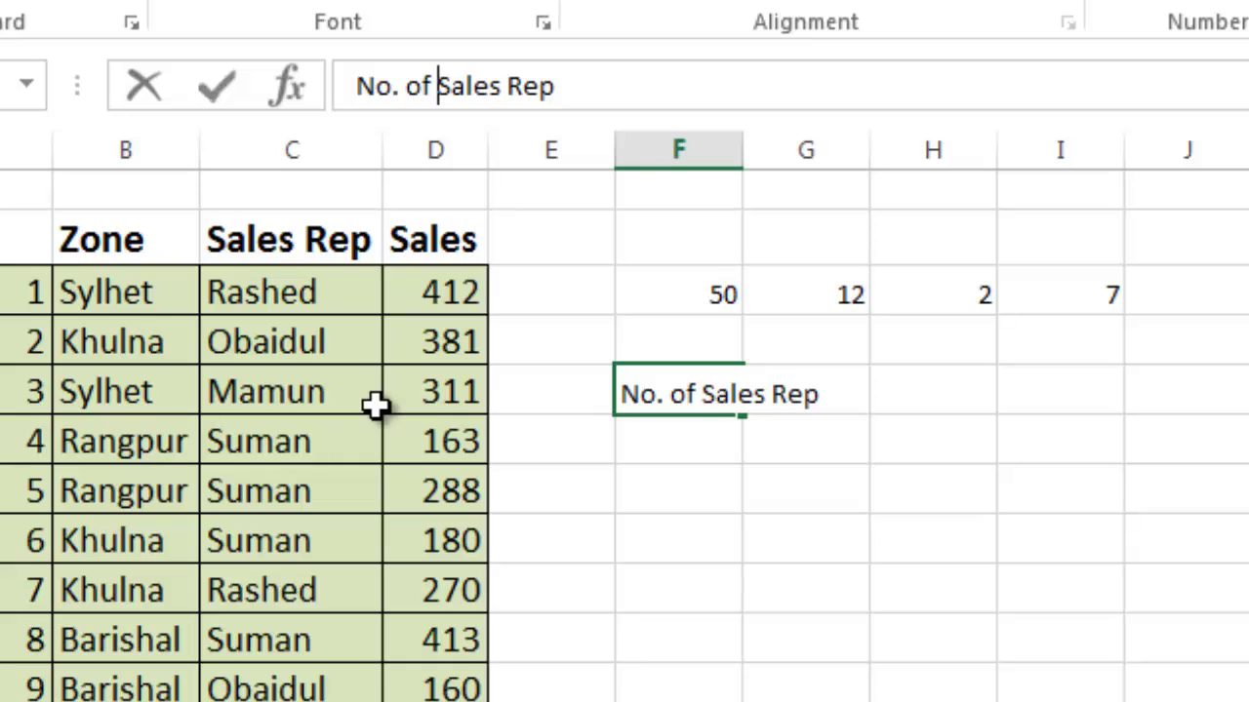
pyautogui.press('Return')
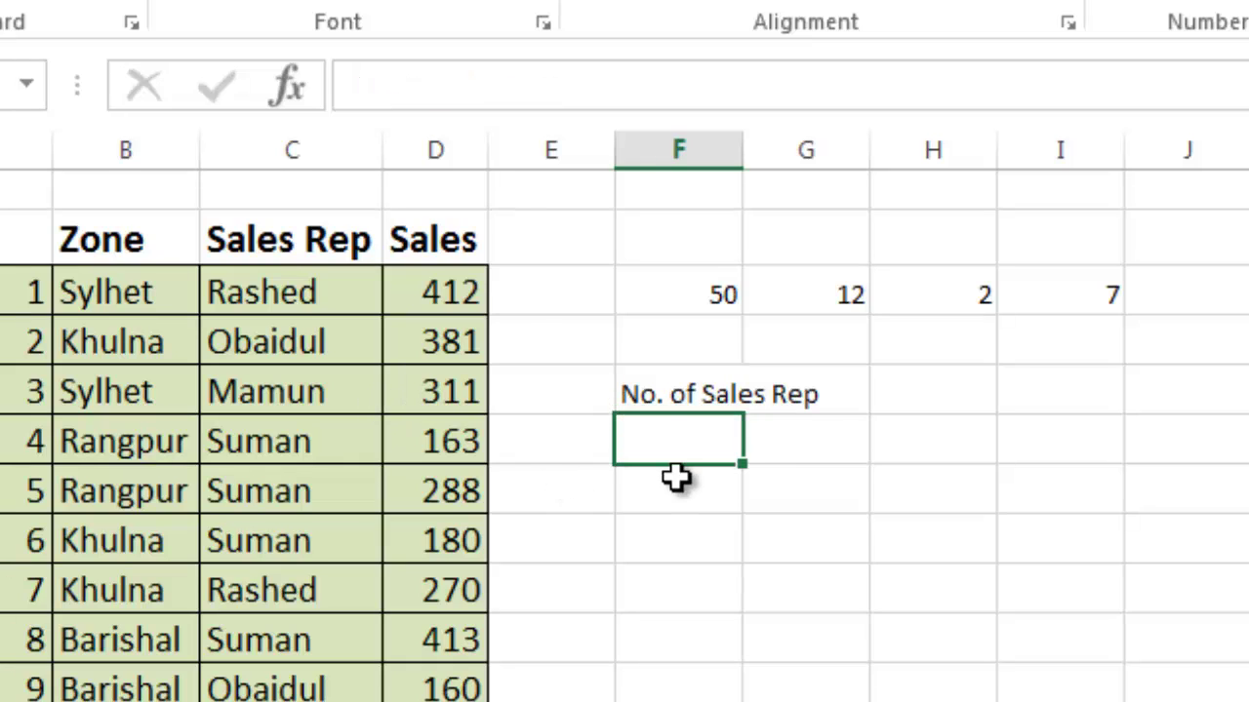
# Step: Start a COUNTIF formula in H5 with the absolute Sales Rep range $C$3:$C$52 as its range
pyautogui.click(918, 395)
pyautogui.write('=')
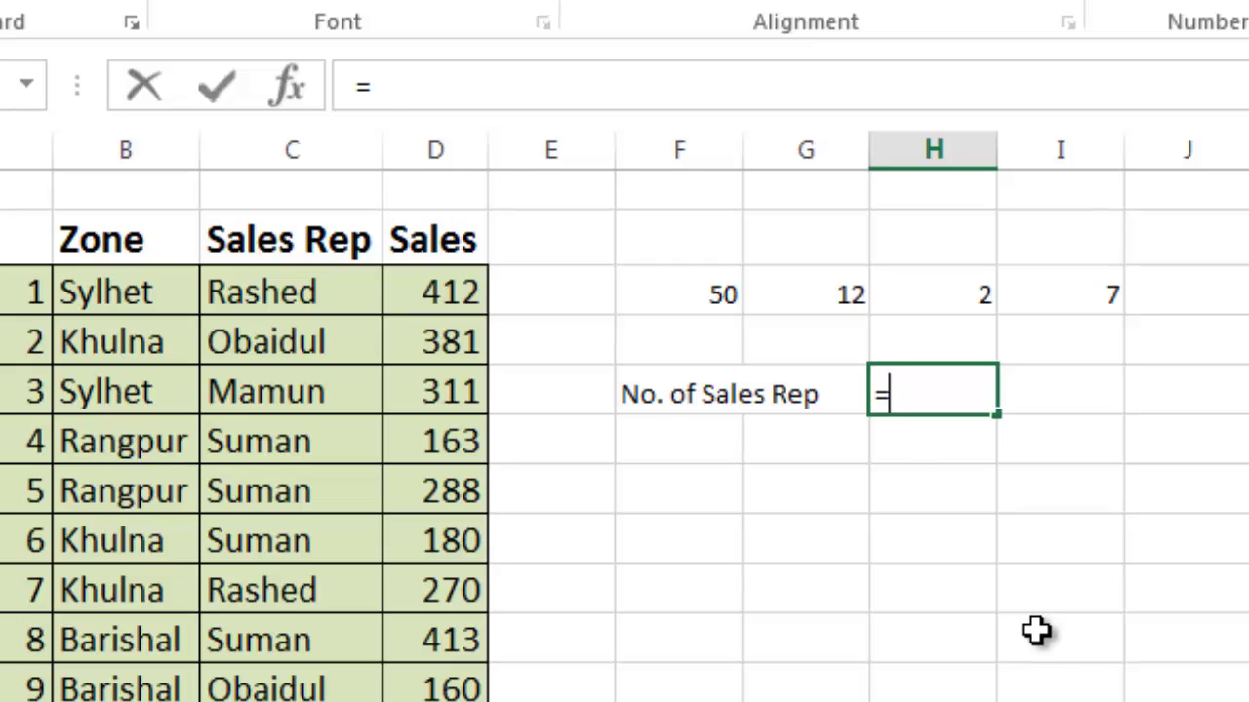
pyautogui.write('count')
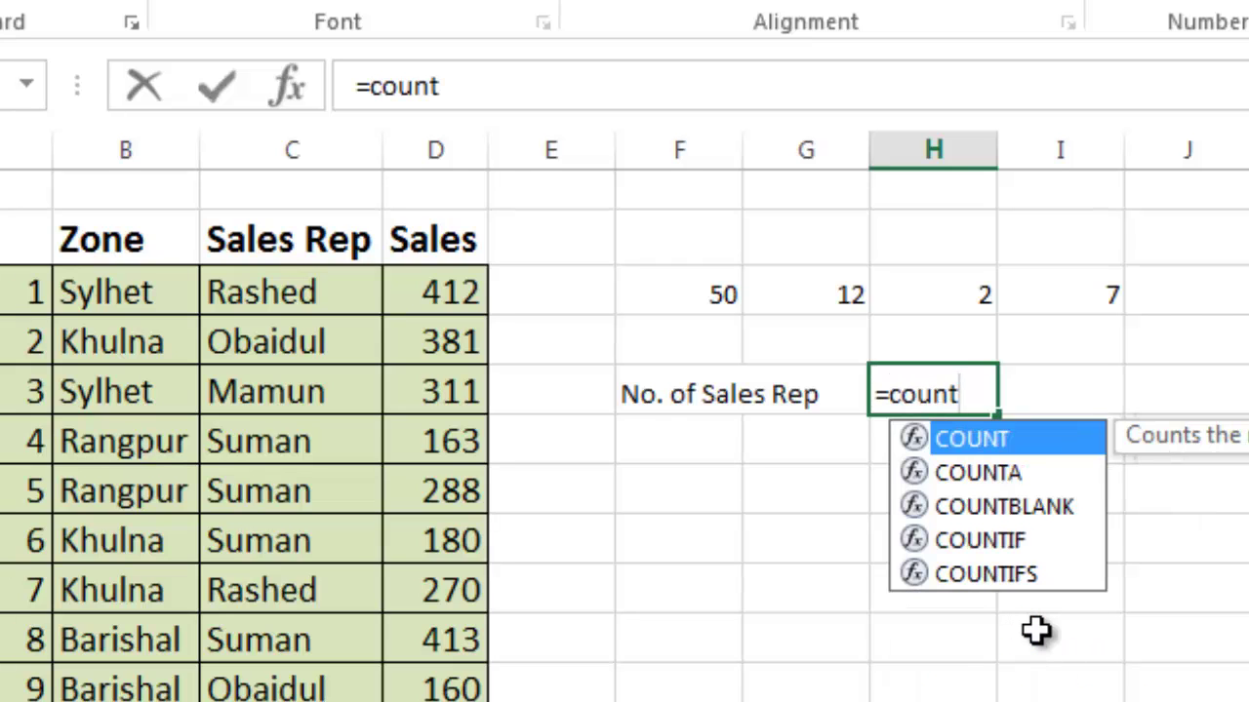
pyautogui.press('Down')
pyautogui.press('Down')
pyautogui.press('Down')
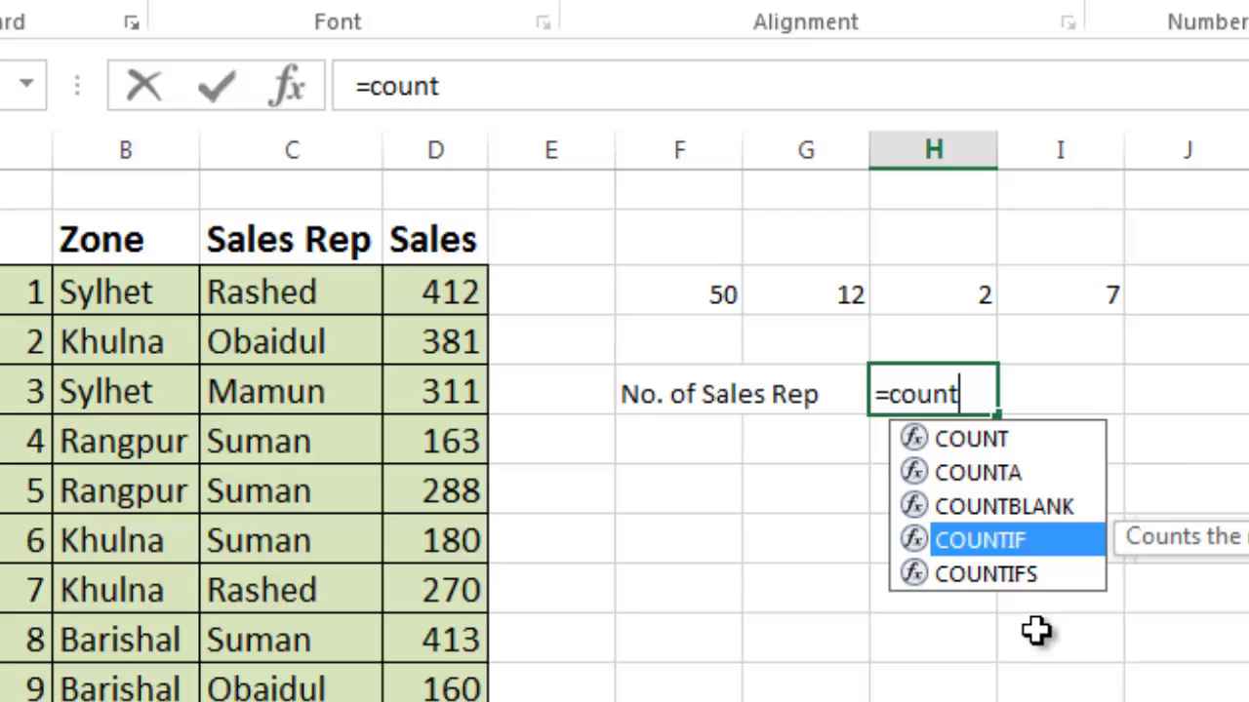
pyautogui.press('Tab')
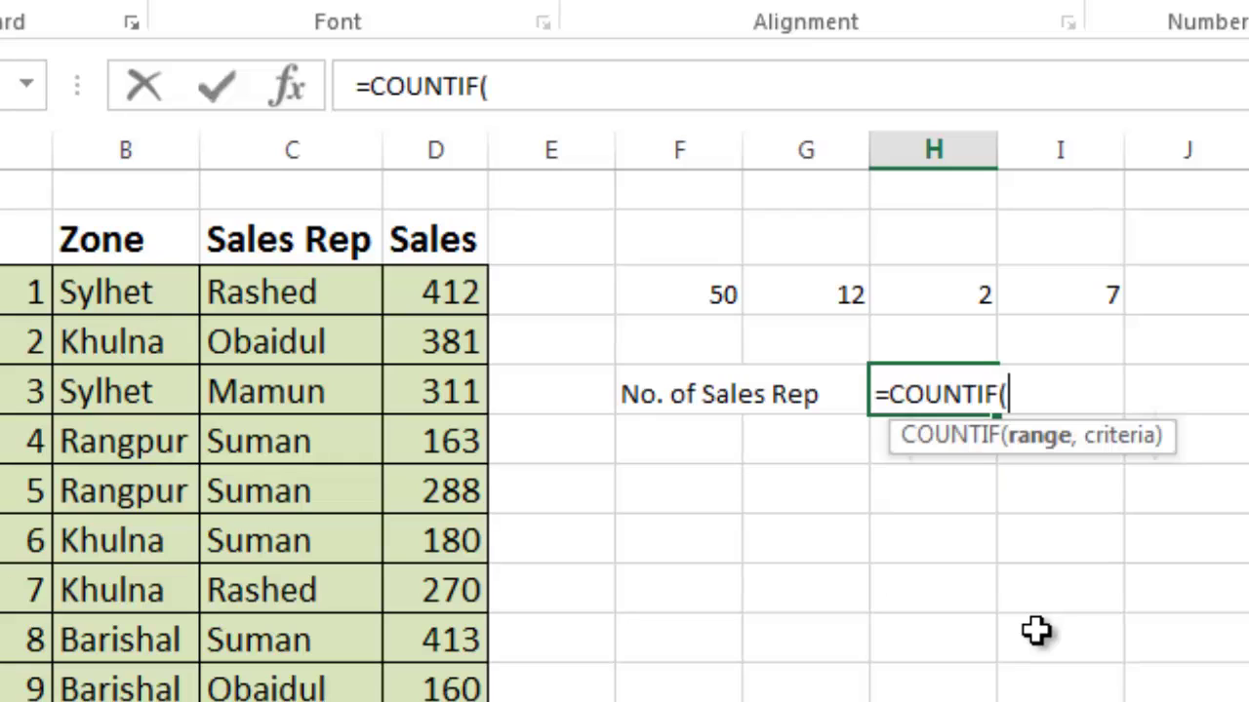
pyautogui.click(303, 303)
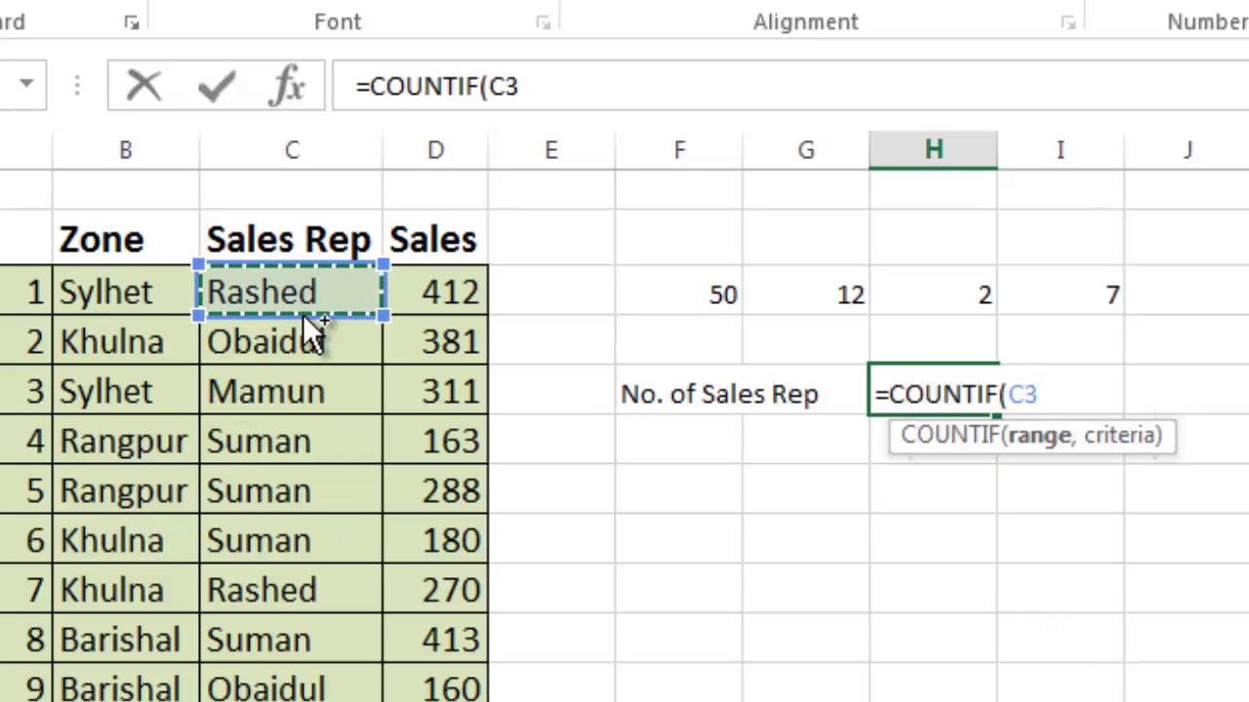
pyautogui.hotkey('ctrl', 'shift', 'Down')
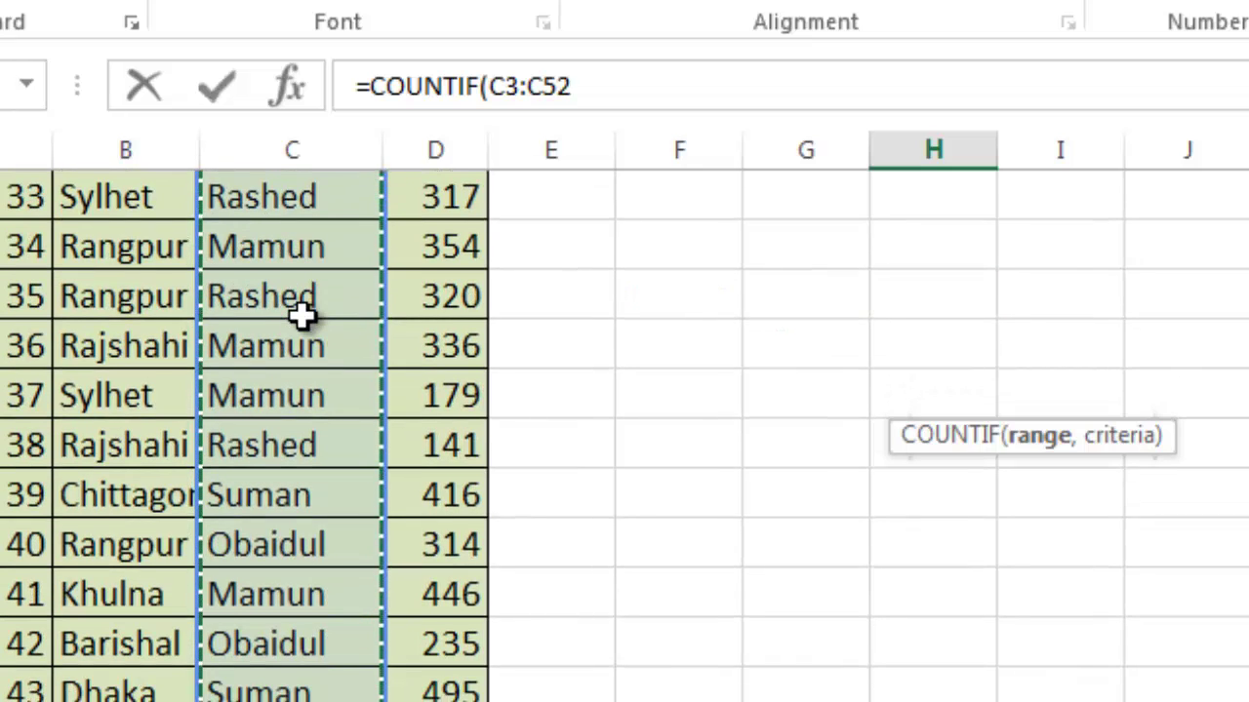
pyautogui.press('F4')
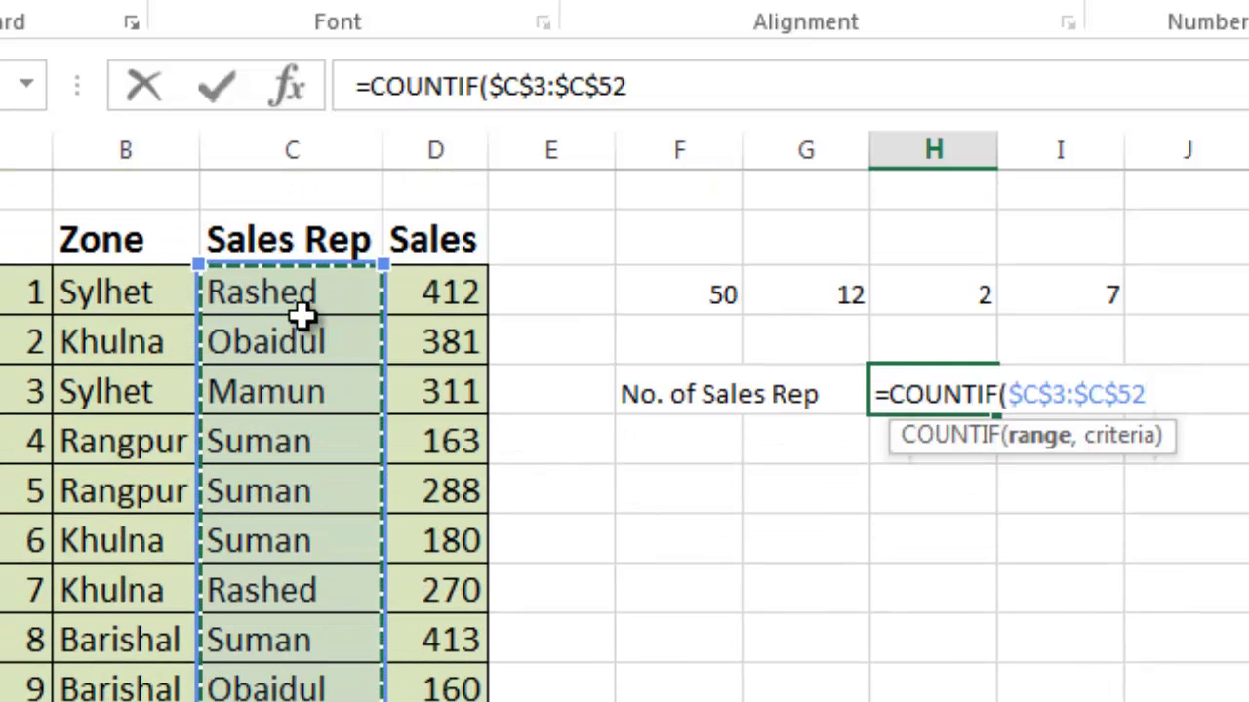
# Step: Reuse $C$3:$C$52 as the COUNTIF criteria in H5 and close the parenthesis
pyautogui.write(',')
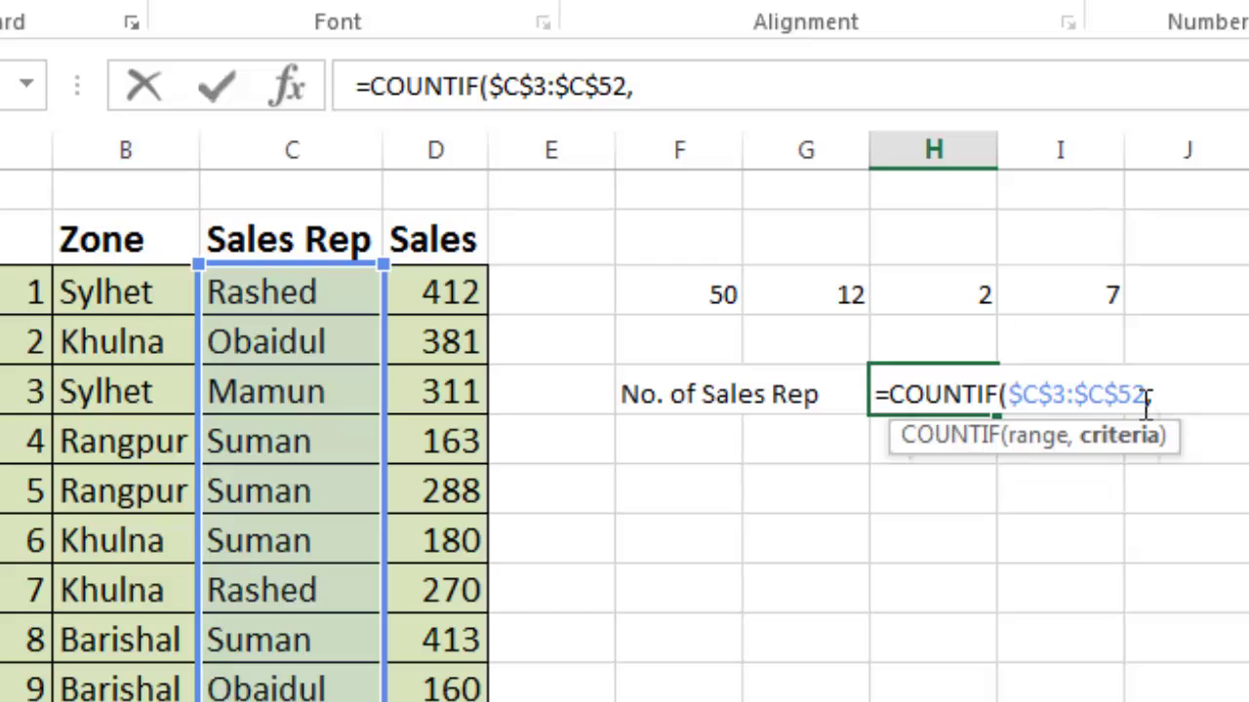
pyautogui.doubleClick(1005, 393)
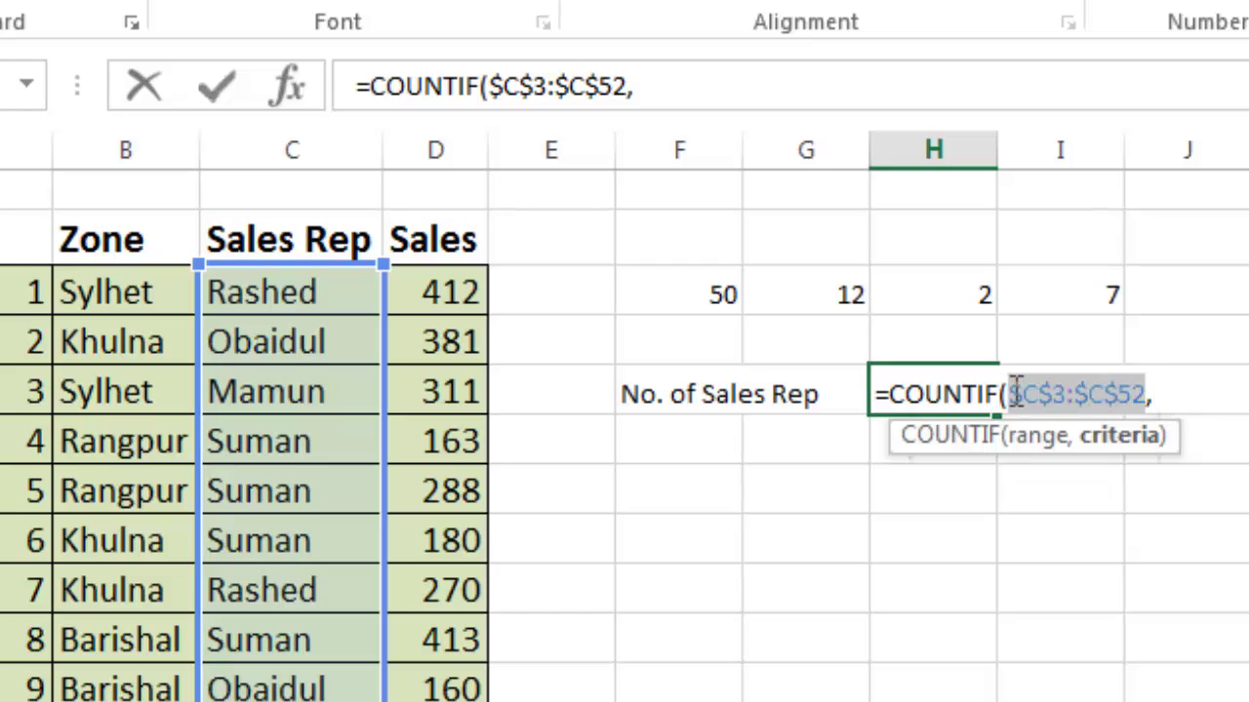
pyautogui.click(1190, 396)
pyautogui.hotkey('ctrl', 'v')
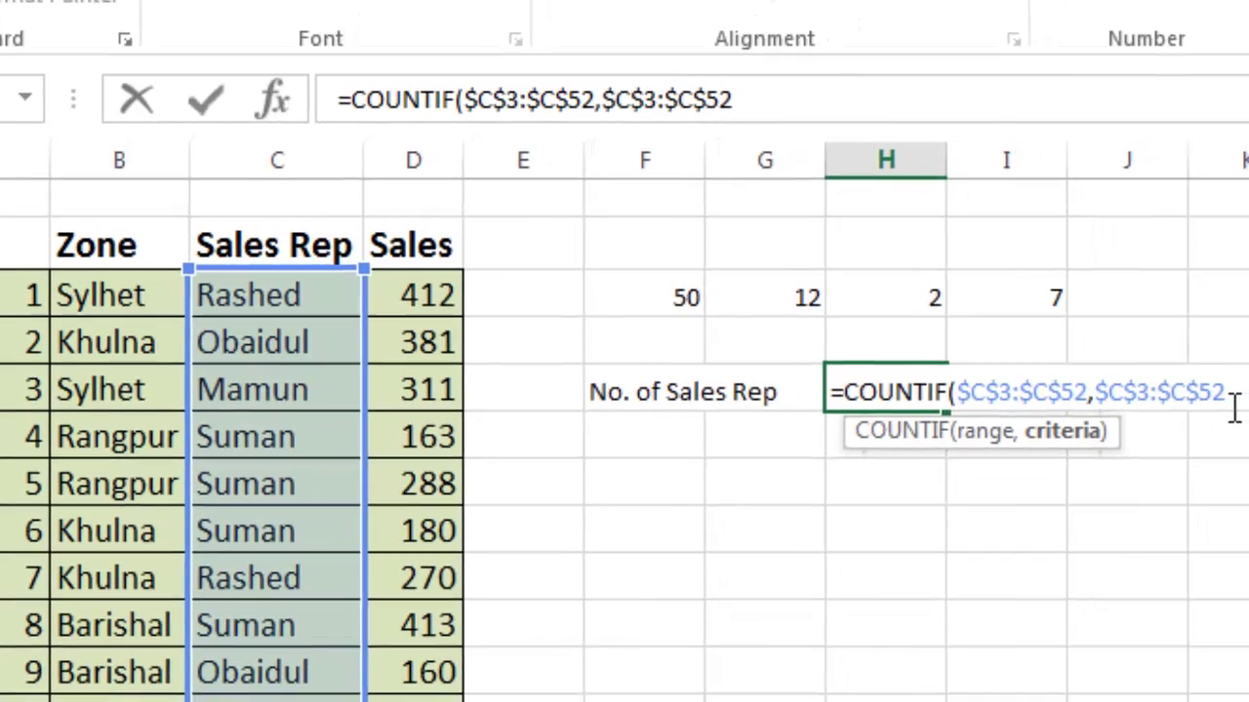
pyautogui.write(')')
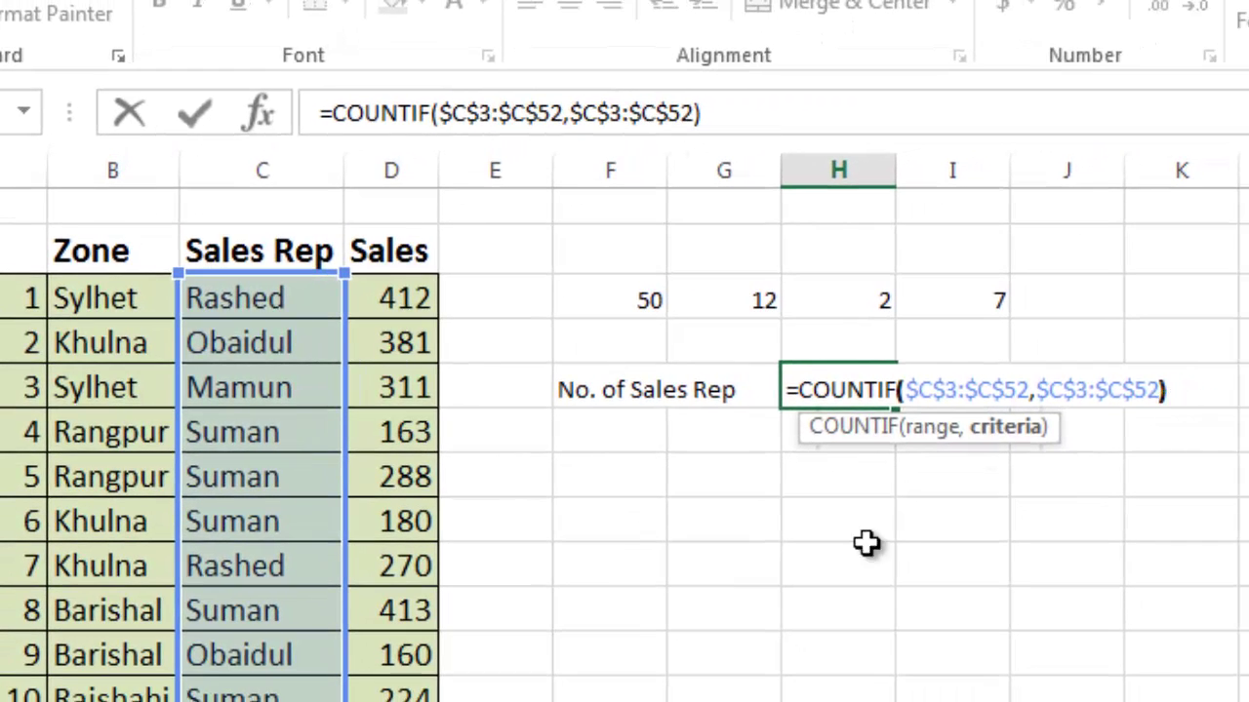
# Step: Complete the H5 formula as =SUMPRODUCT(1/COUNTIF($C$3:$C$52,$C$3:$C$52)) to count the unique sales reps
pyautogui.click(798, 389)
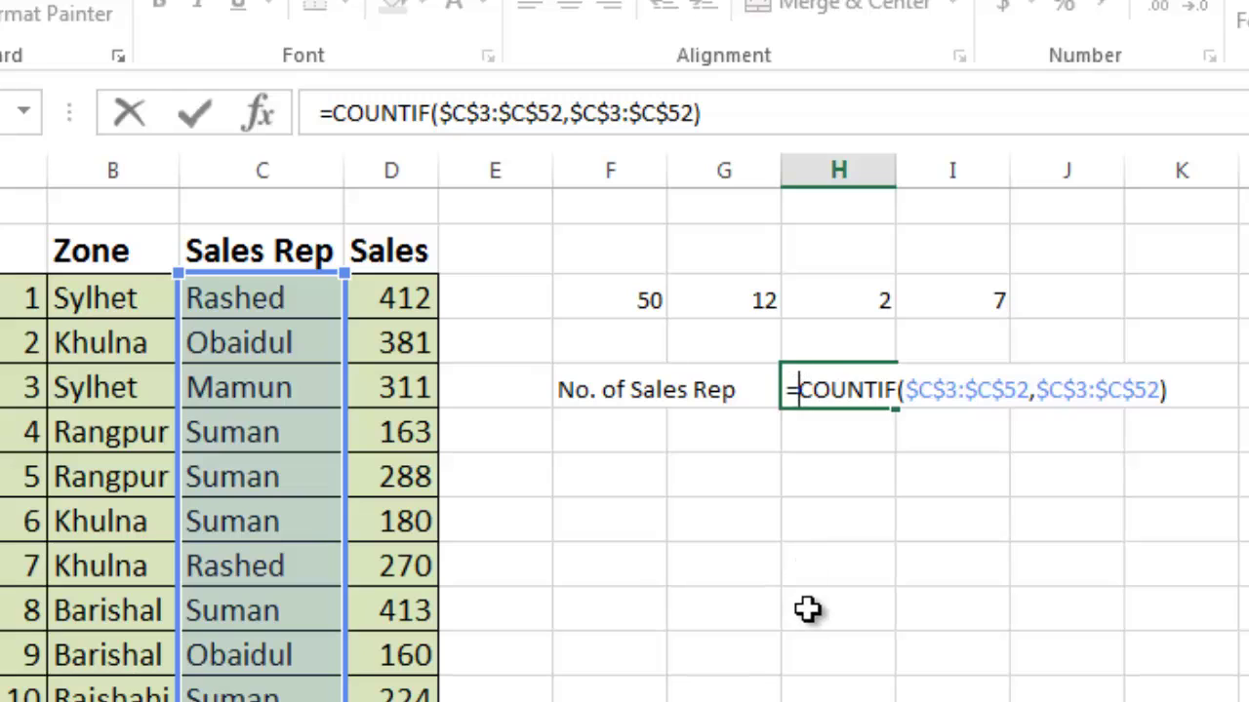
pyautogui.write('1/')
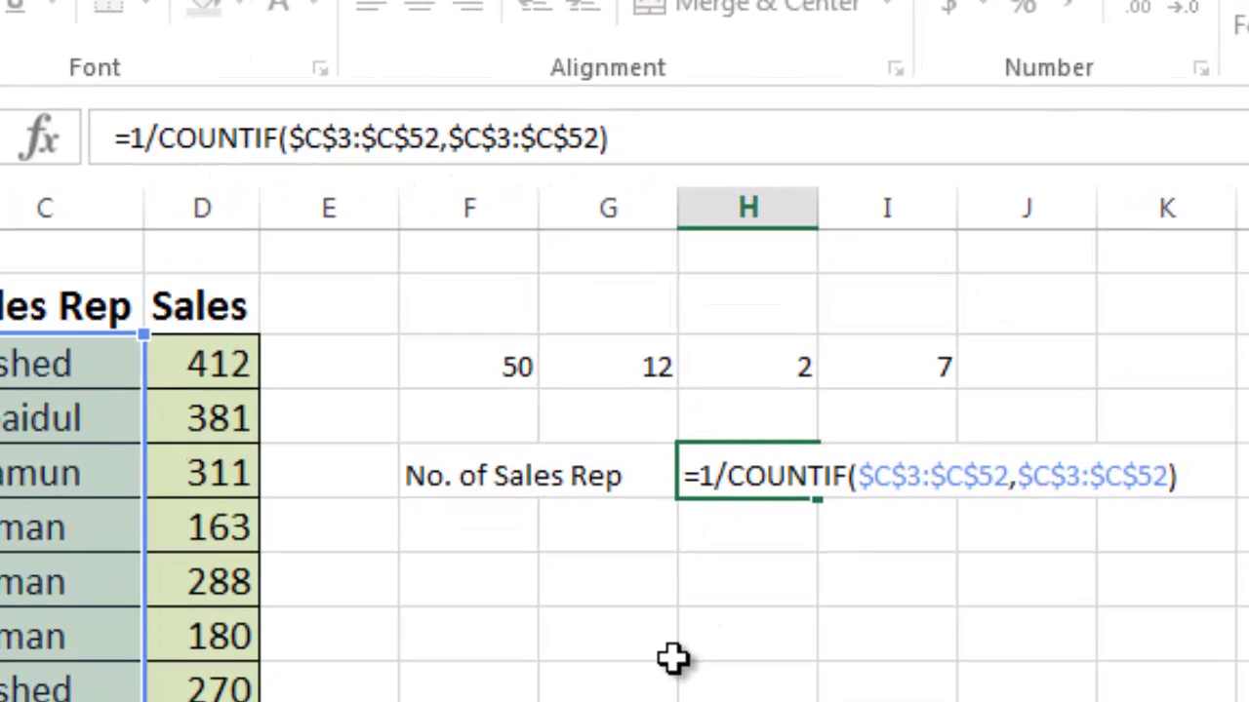
pyautogui.press('Home')
pyautogui.press('Right')
pyautogui.write('sup')
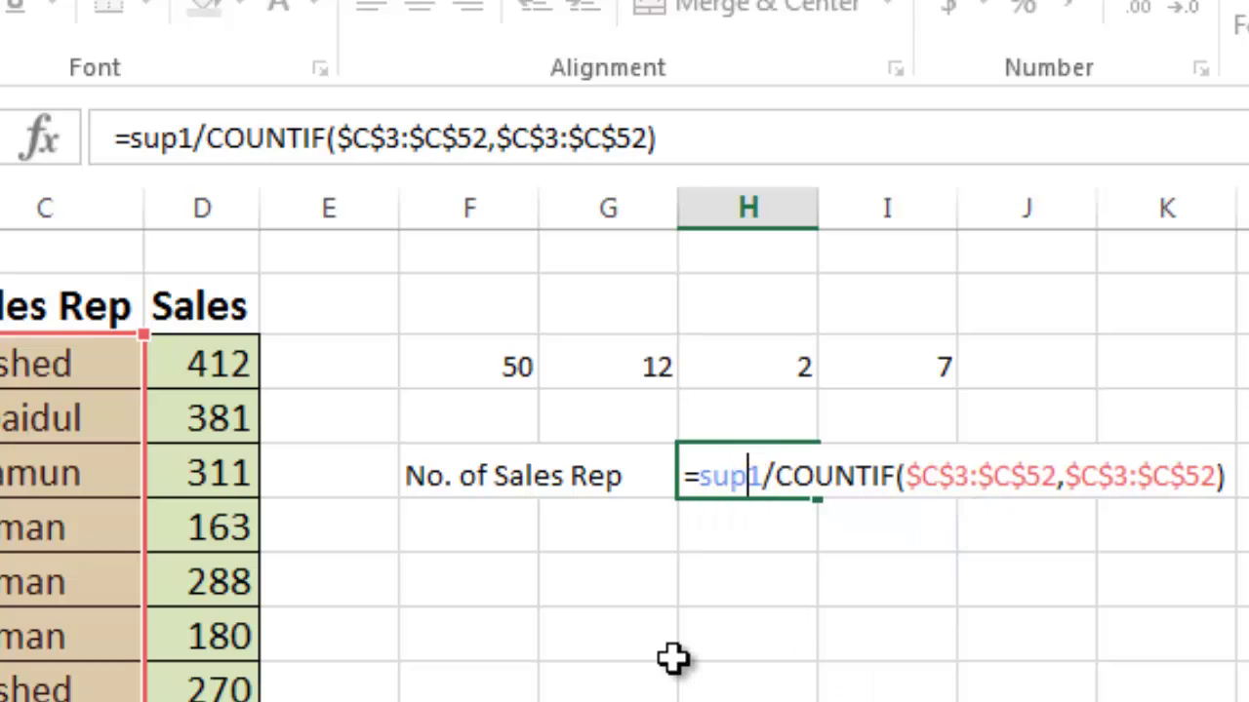
pyautogui.press('BackSpace')
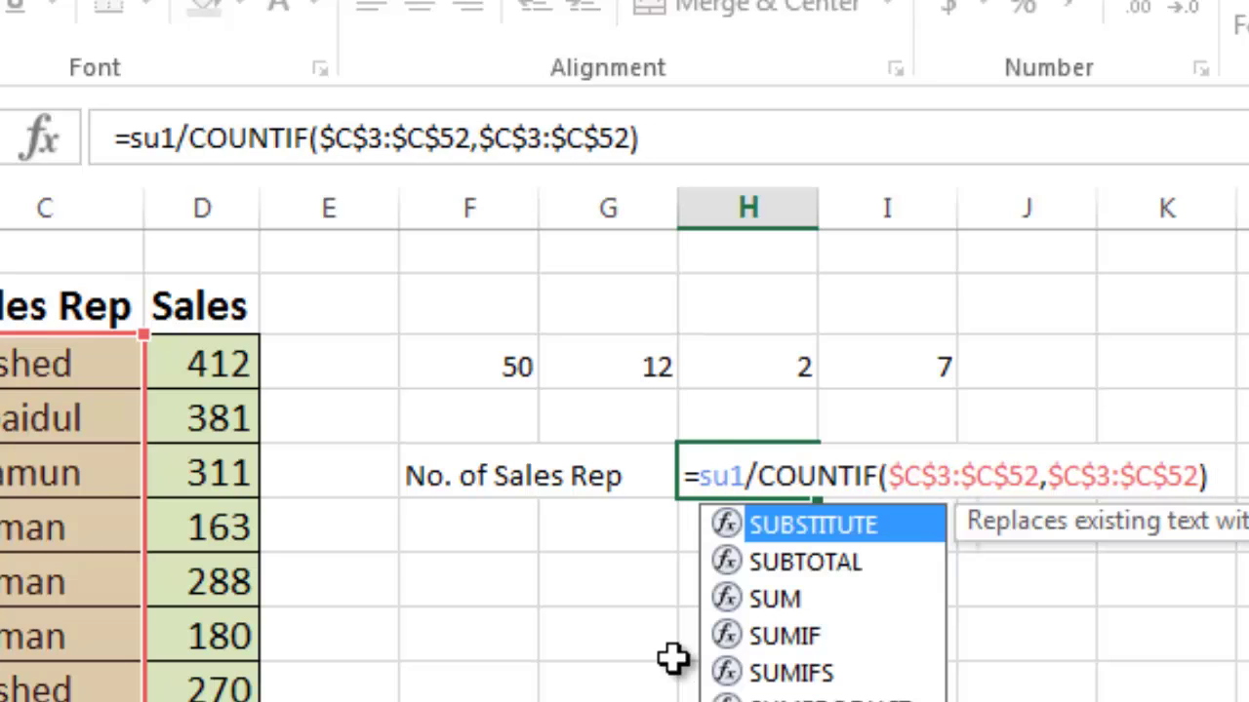
pyautogui.write('mp')
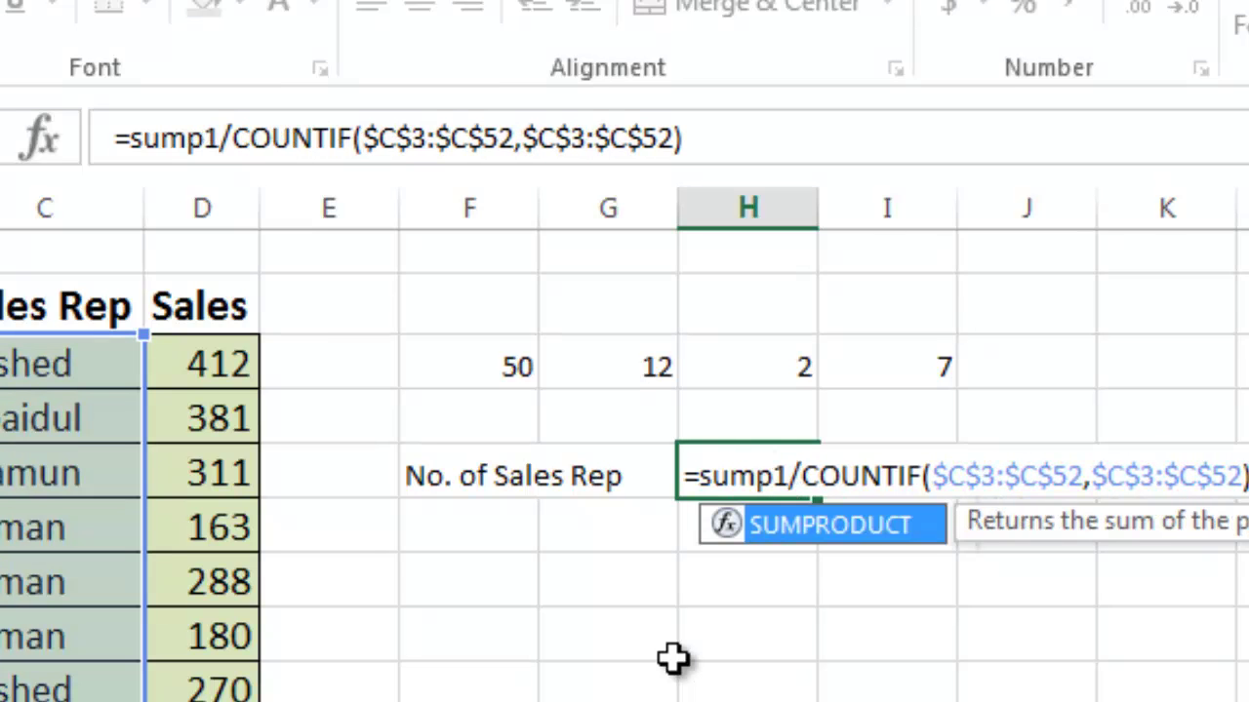
pyautogui.press('Tab')
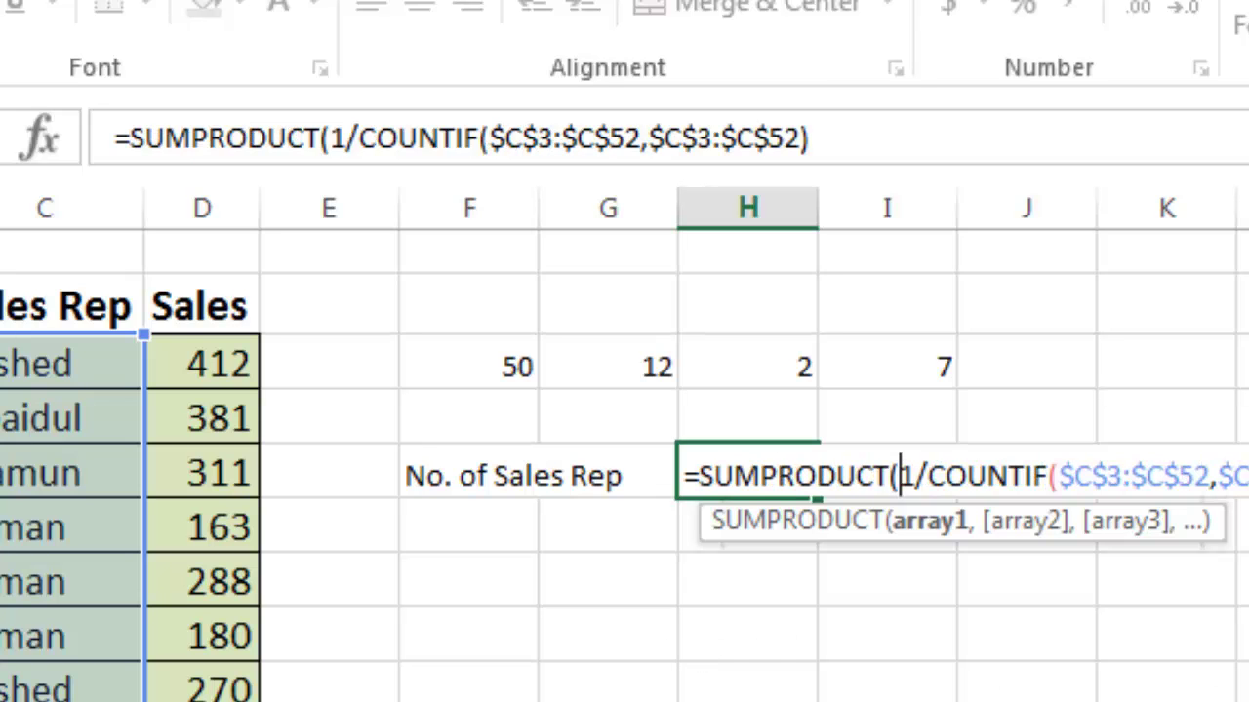
pyautogui.write(')')
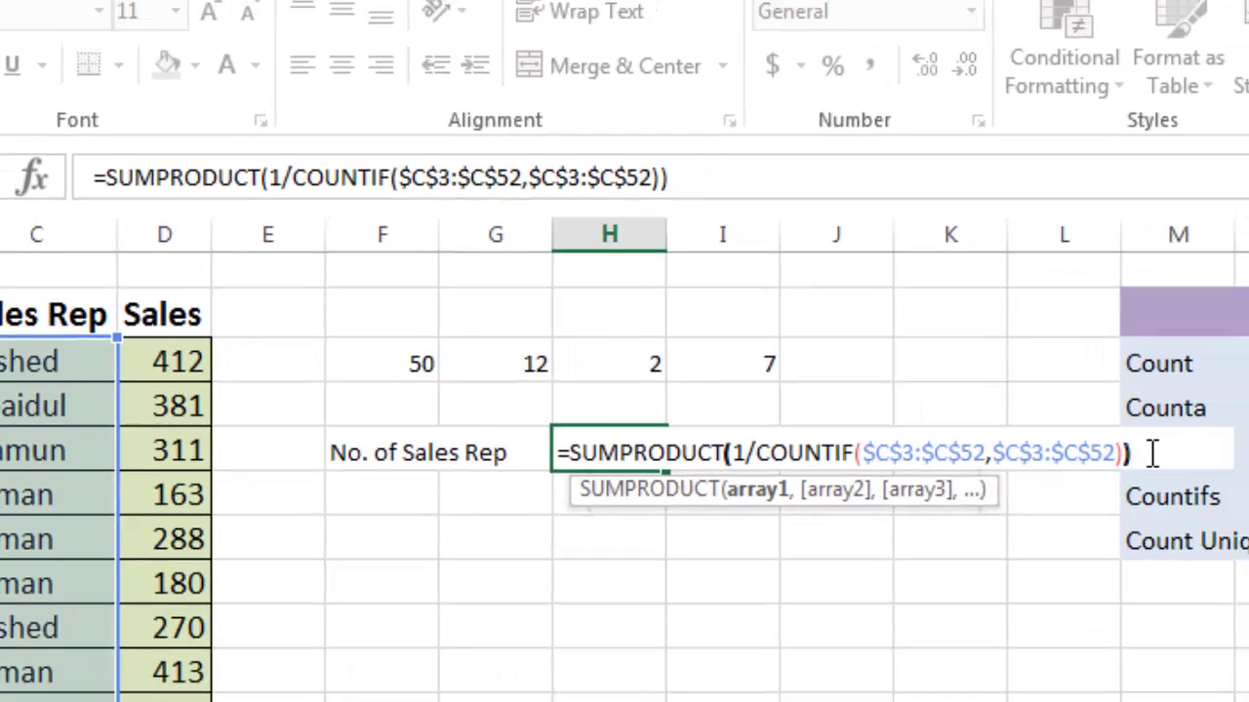
pyautogui.press('Return')
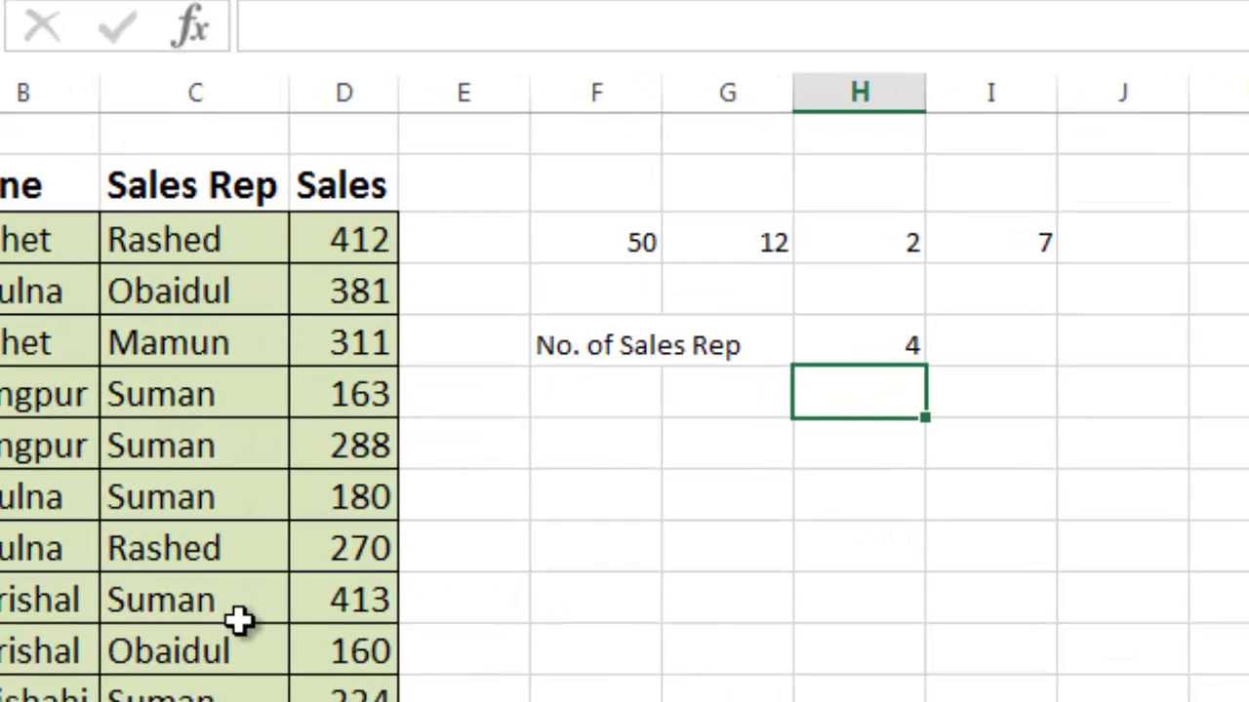
pyautogui.click(842, 346)
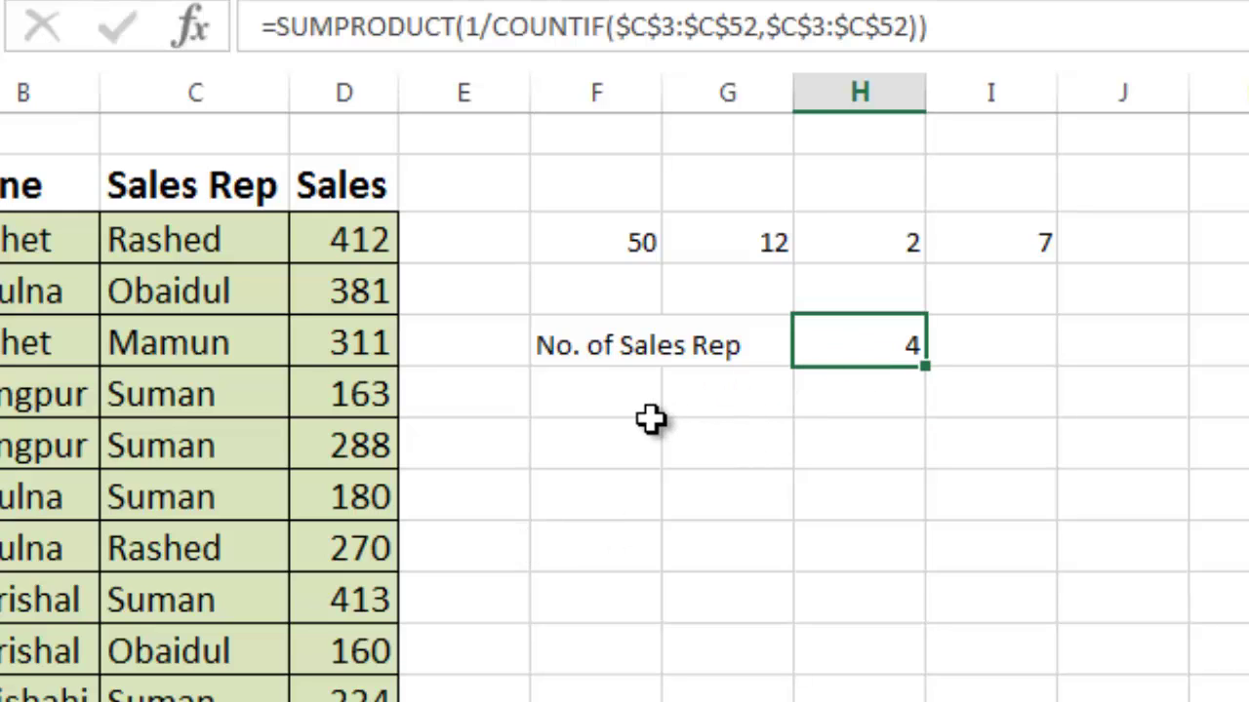